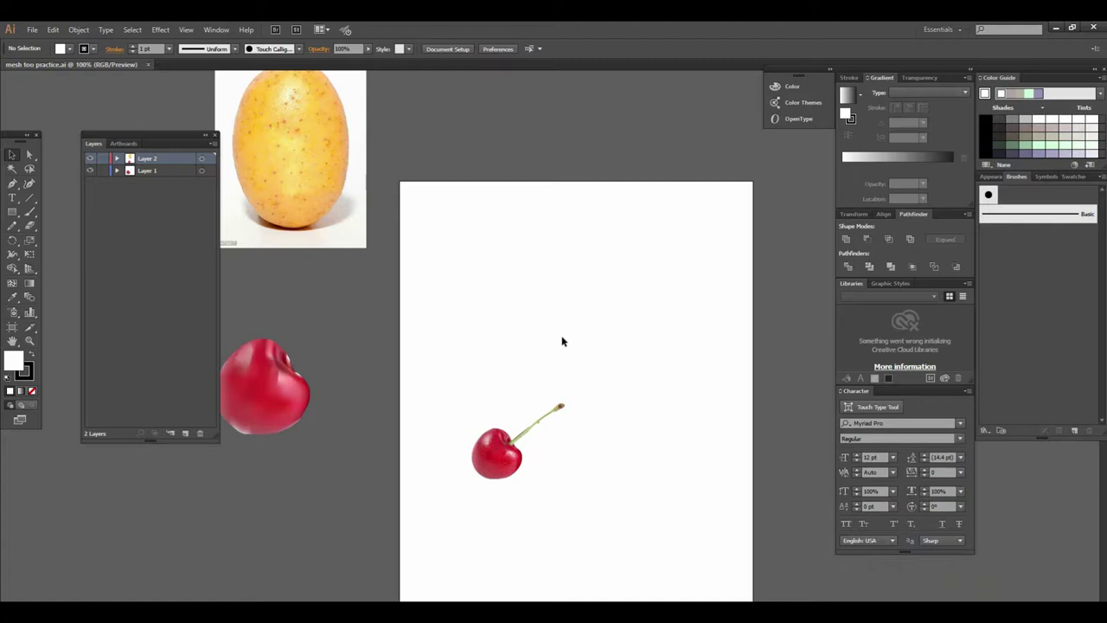
Expand Layer 1 and select the cherry photo, keeping it centred on the artboard.
key(space)
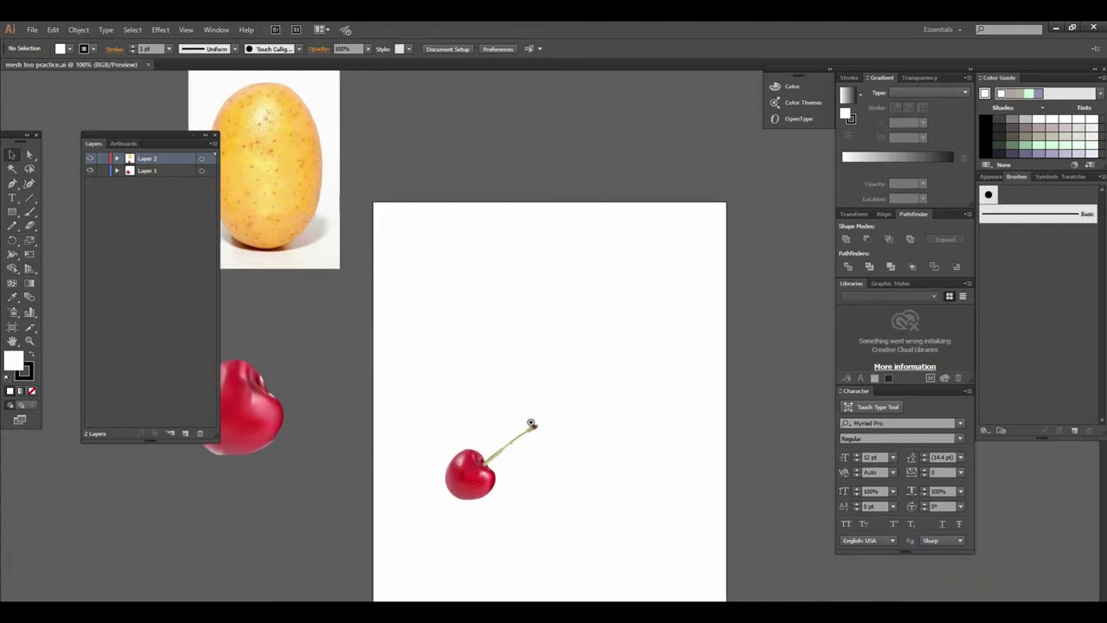
scroll(558, 394, up, 1)
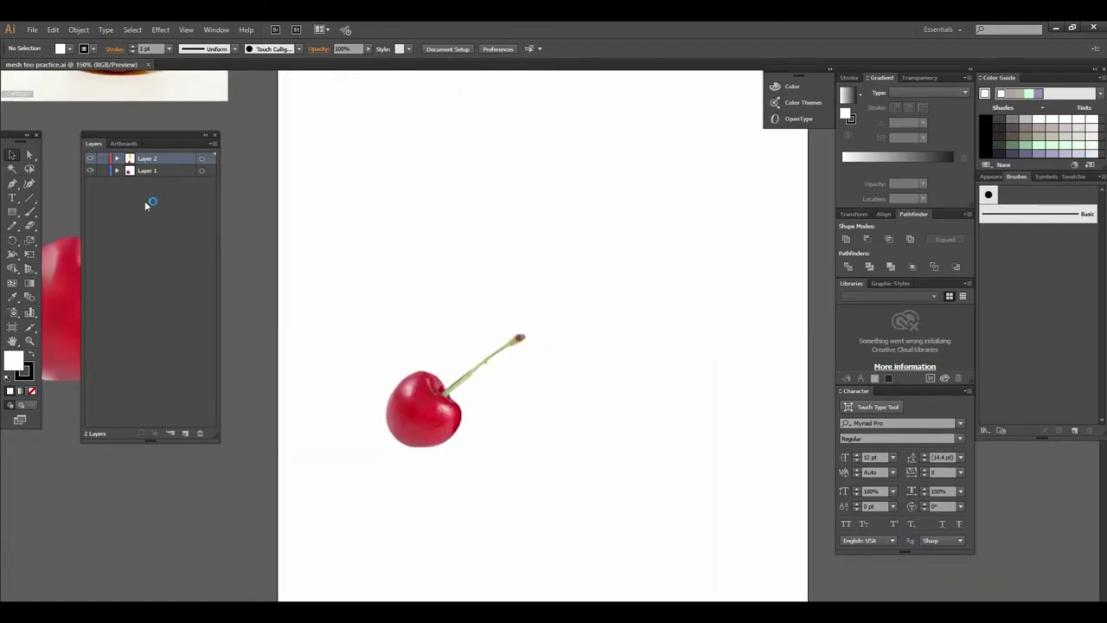
click(116, 171)
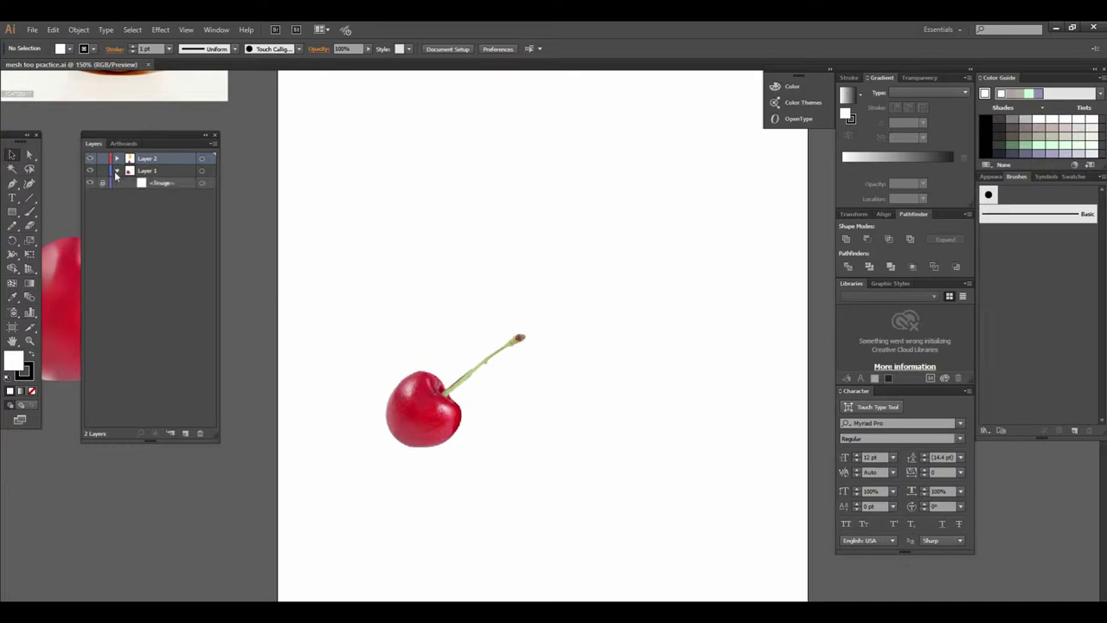
click(515, 335)
key(ctrl+minus)
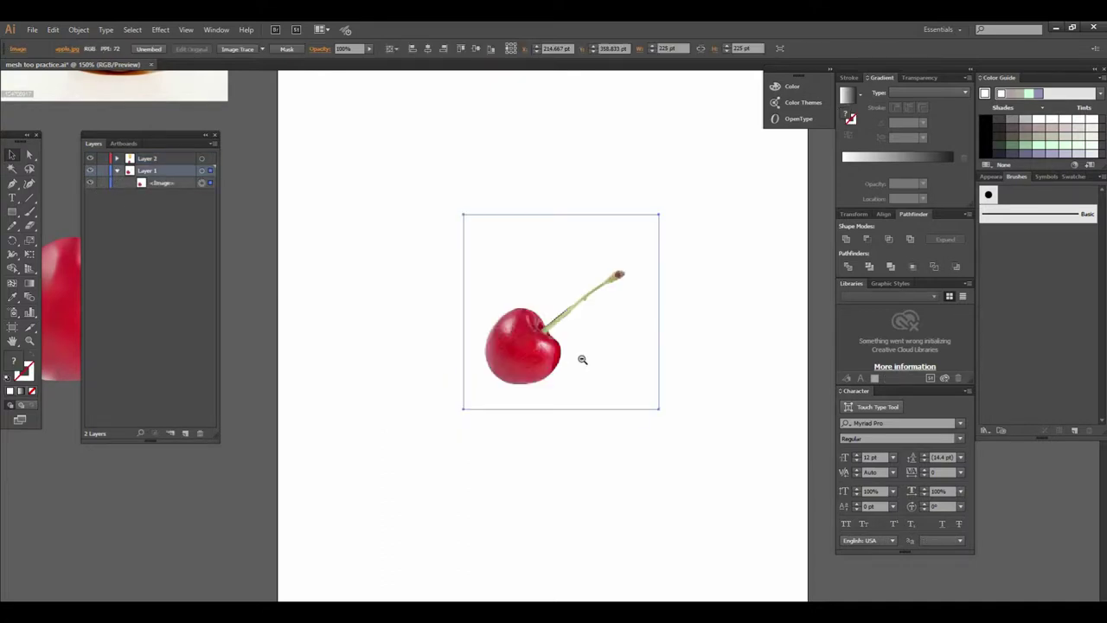
key(ctrl+minus)
mouse_move(556, 346)
mouse_down()
mouse_move(268, 519)
mouse_move(563, 277)
mouse_up()
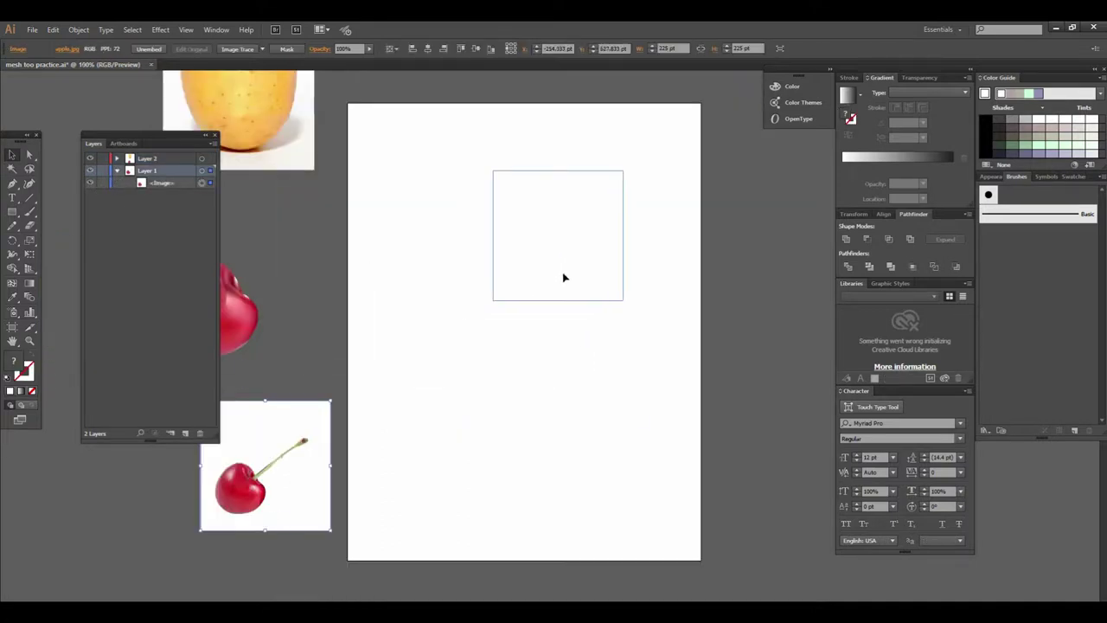
ctrl+click(545, 320)
Zoom in on the cherry, lock the photo's <Image> sublayer, and collapse Layer 1.
ctrl+click(545, 345)
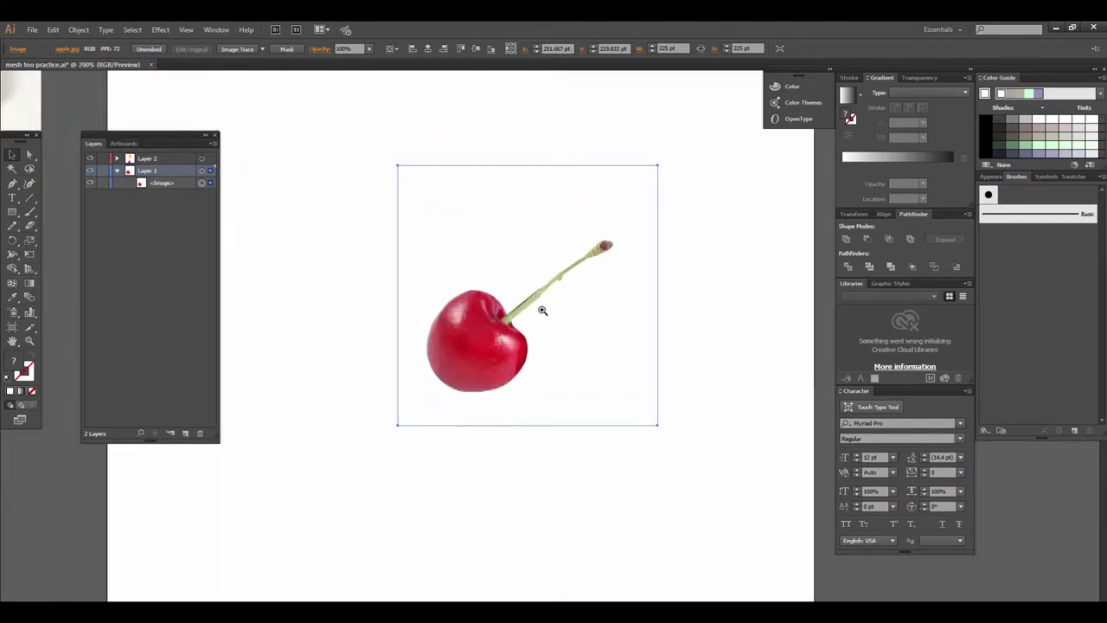
ctrl+click(538, 294)
drag(491, 341, 512, 389)
ctrl+click(511, 389)
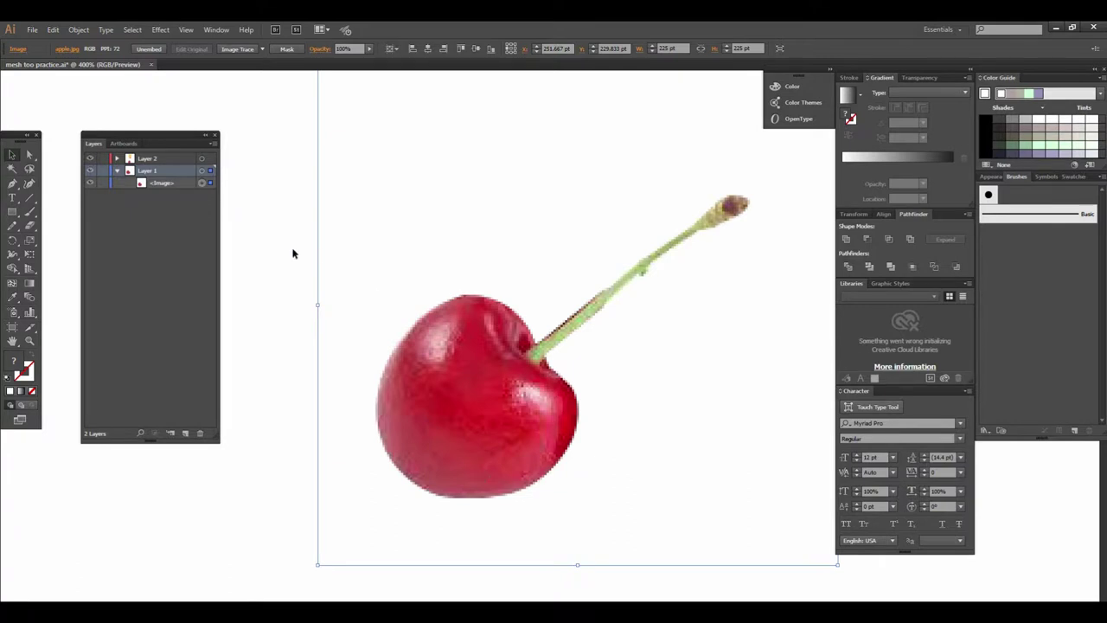
click(102, 184)
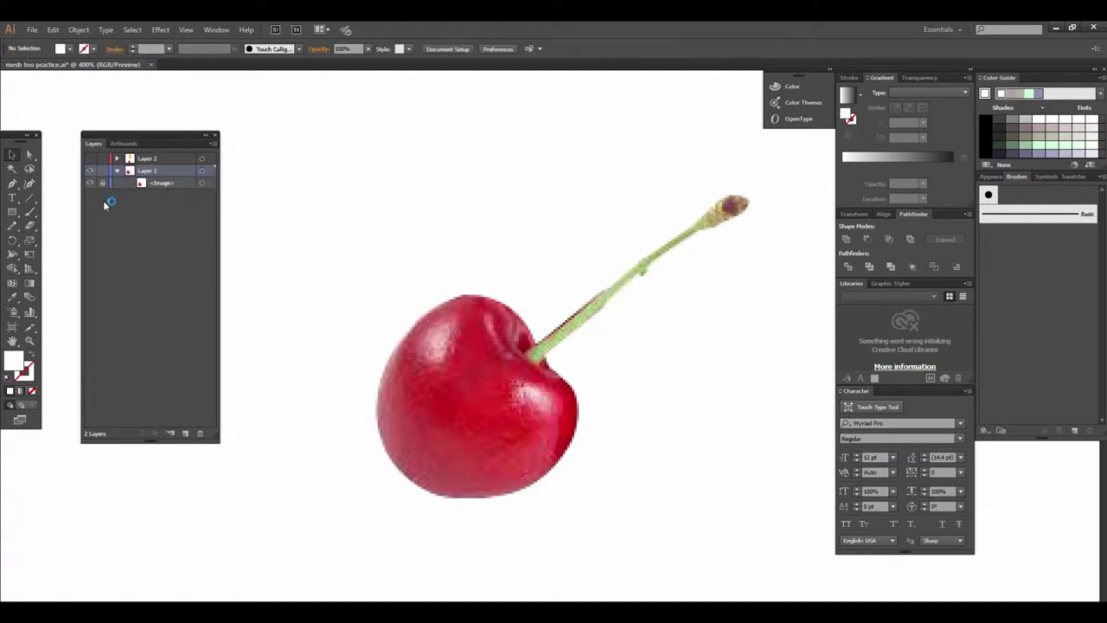
click(118, 171)
Add a new empty Layer 3 above Layer 1 for tracing.
click(190, 434)
scroll(594, 383, up, 2)
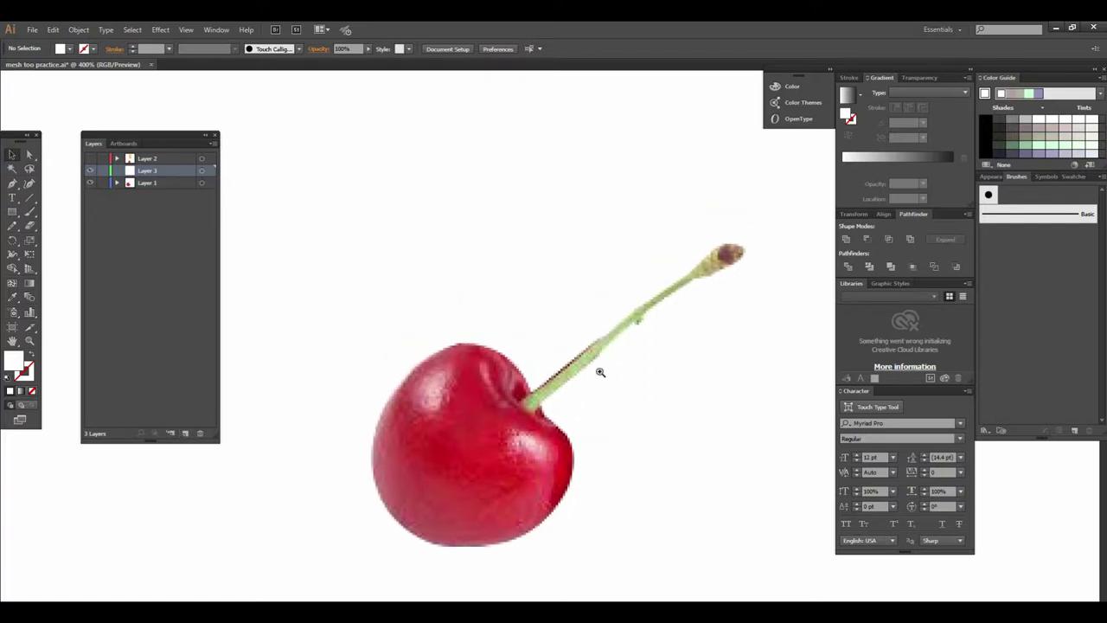
click(601, 372)
drag(568, 375, 717, 319)
With the Pen tool, trace curved anchors from the stem base over the cherry's top and upper-left edge.
click(12, 184)
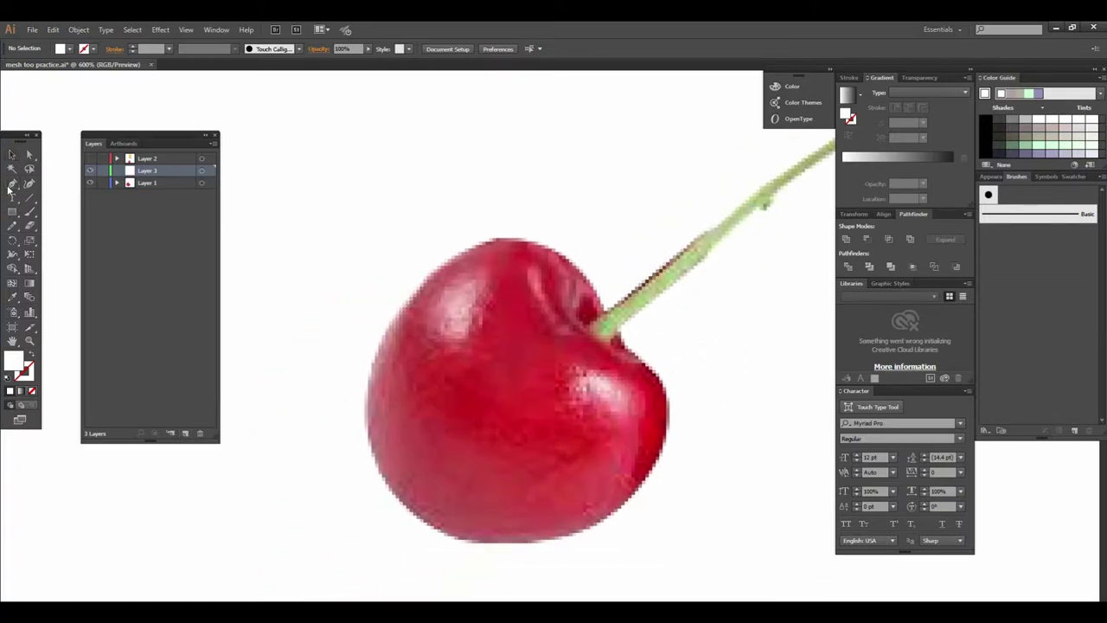
click(603, 308)
drag(497, 239, 529, 231)
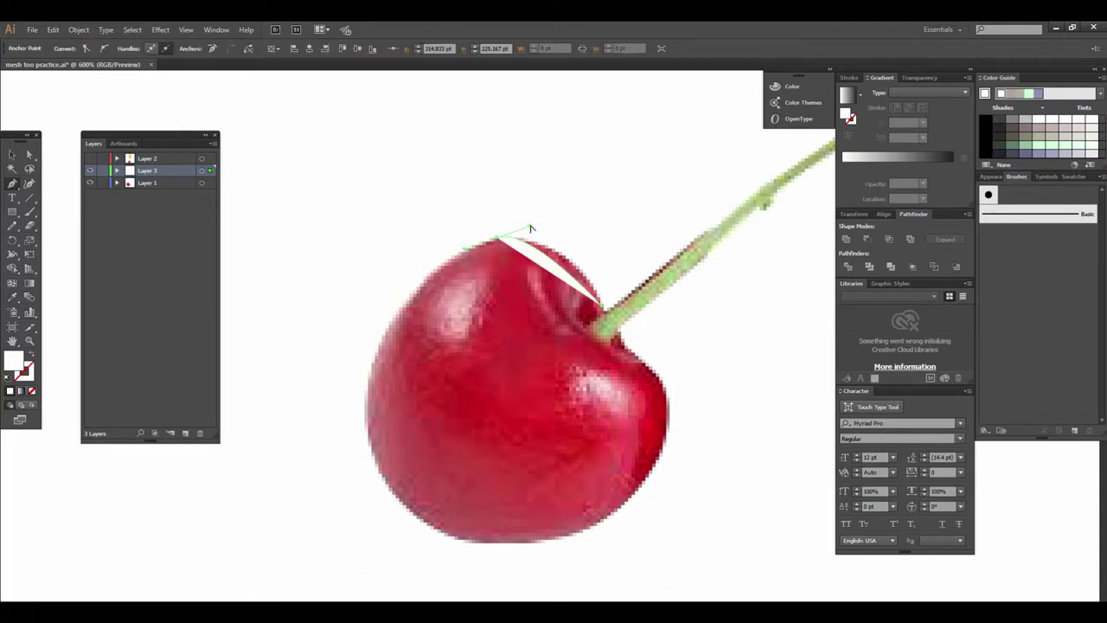
key(alt)
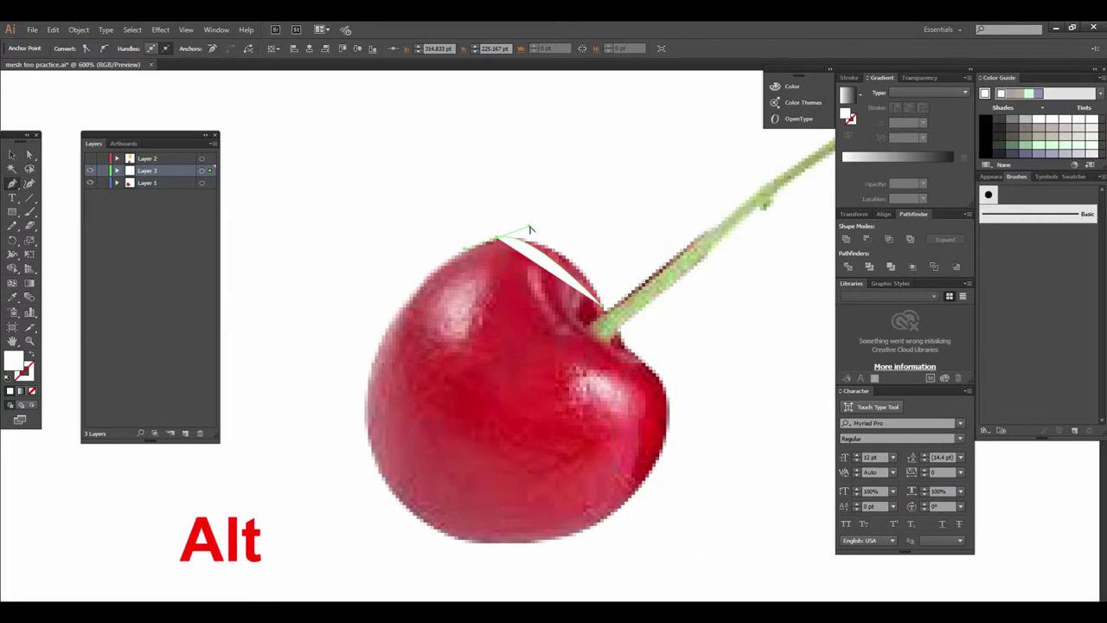
drag(530, 230, 577, 233)
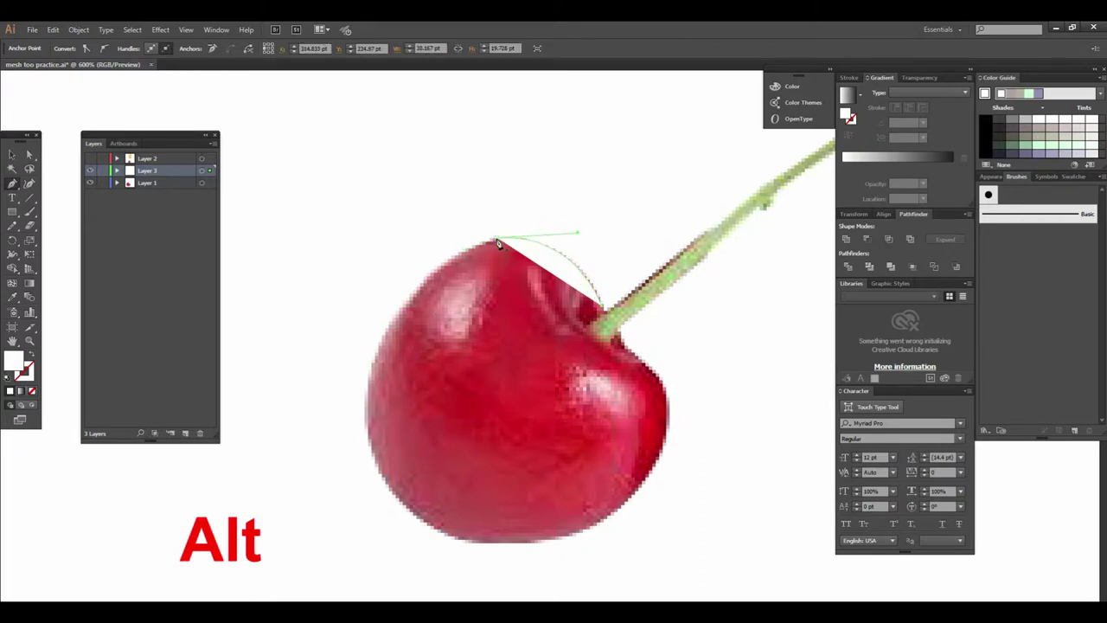
drag(498, 239, 401, 358)
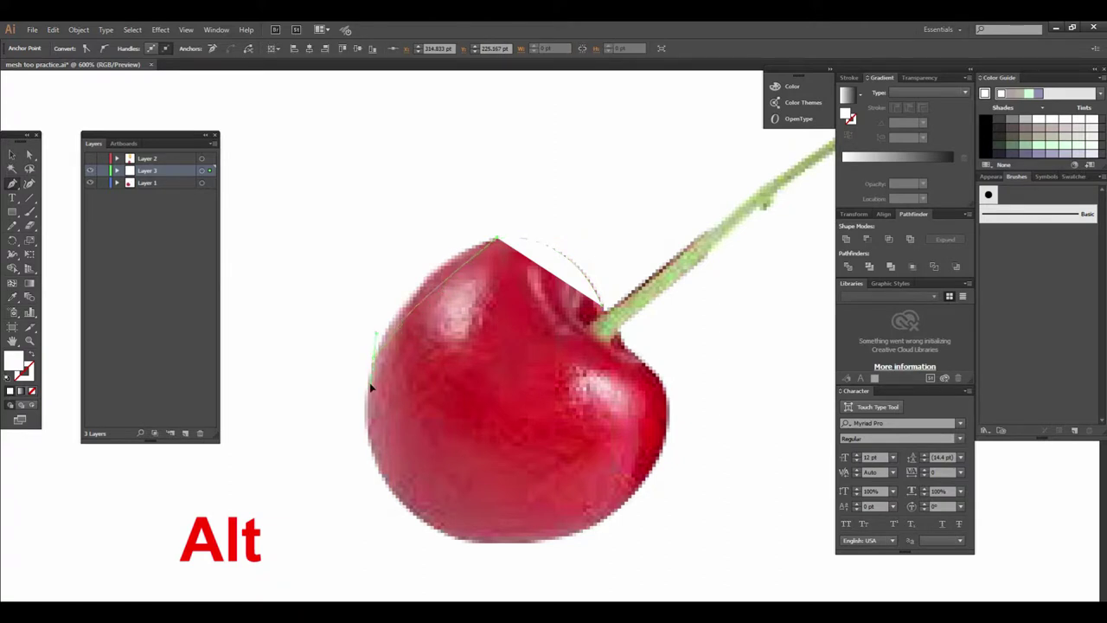
click(375, 351)
drag(377, 335, 389, 268)
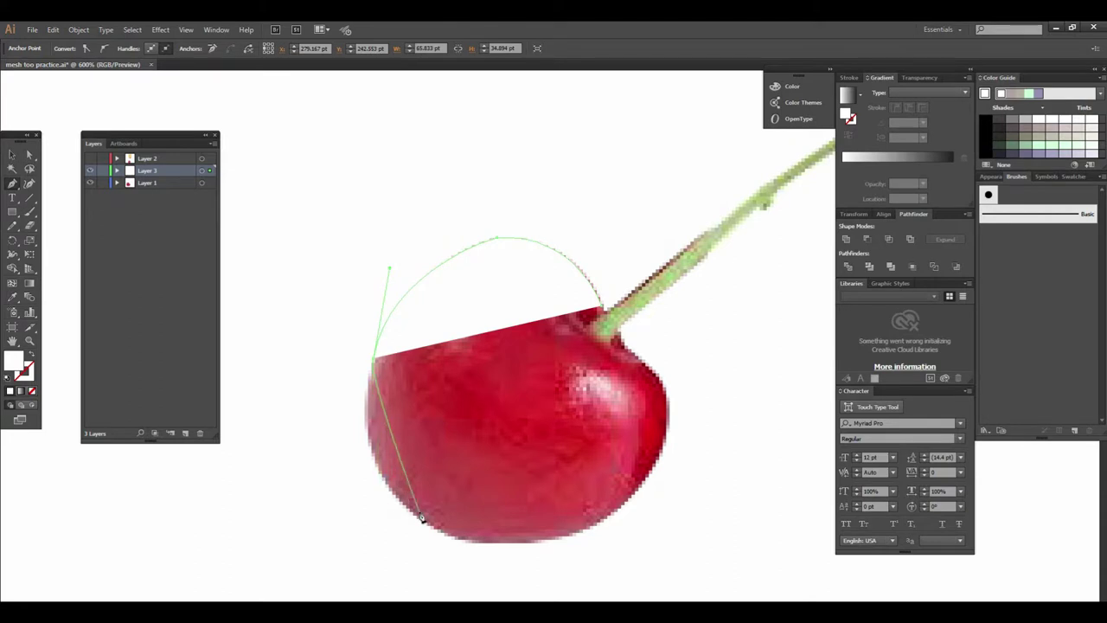
Continue the curved path around the cherry's bottom and right side, closing it at the stem.
drag(450, 540, 350, 500)
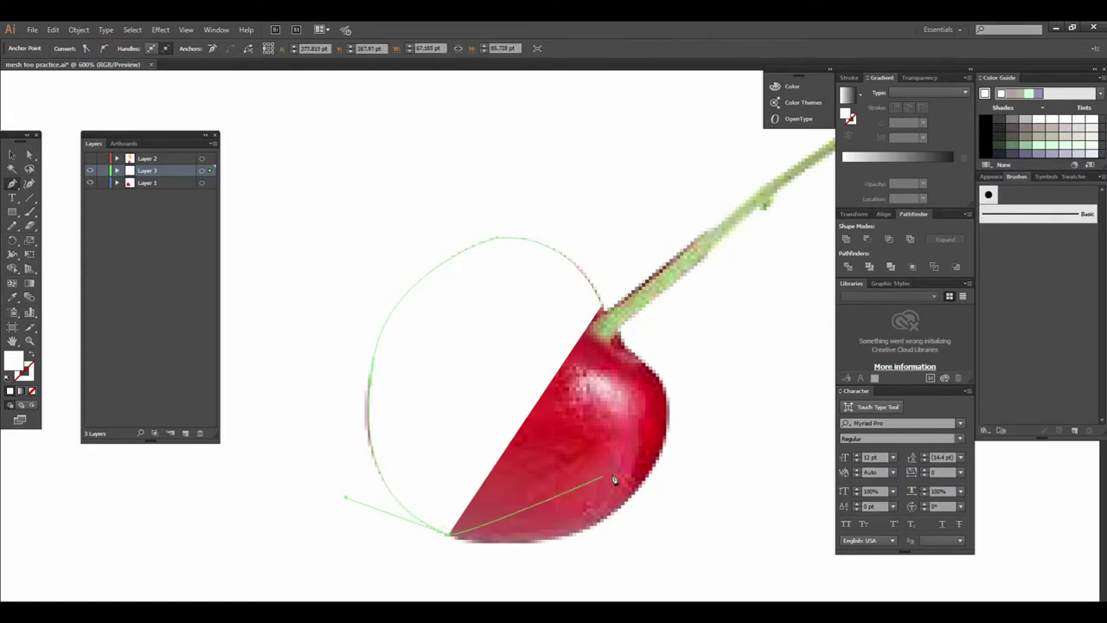
key(alt)
drag(636, 488, 626, 517)
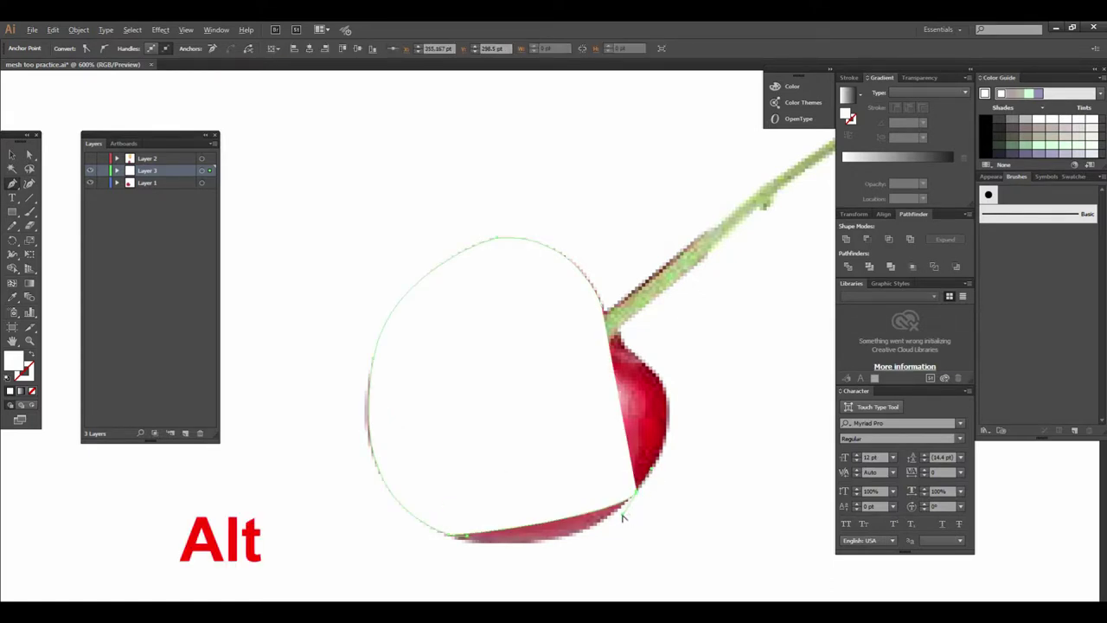
drag(620, 517, 584, 564)
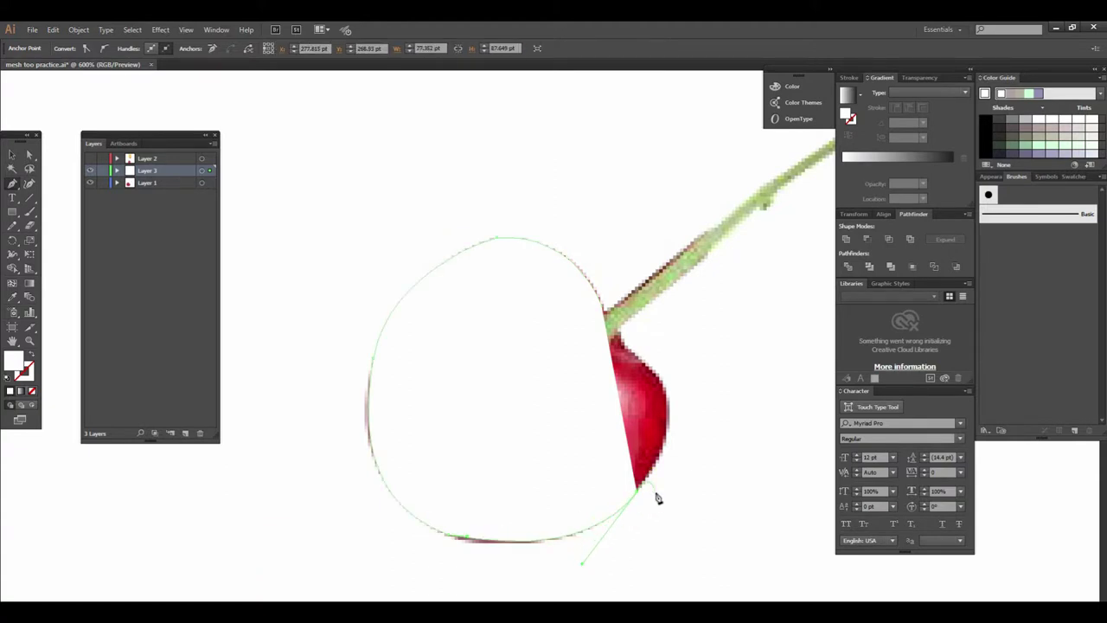
click(610, 339)
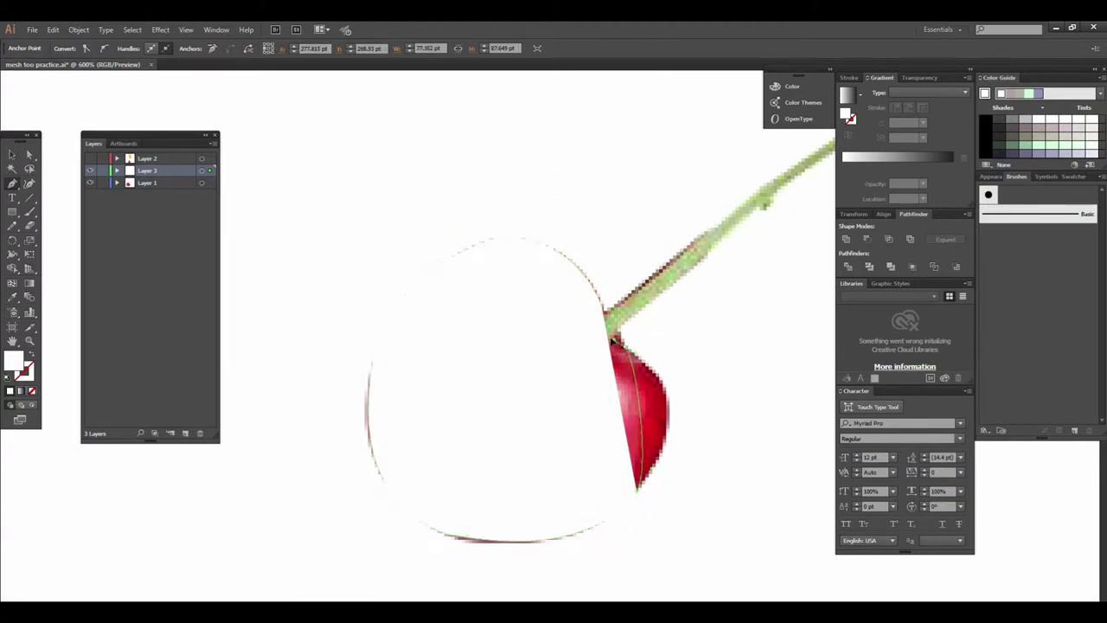
drag(611, 339, 678, 379)
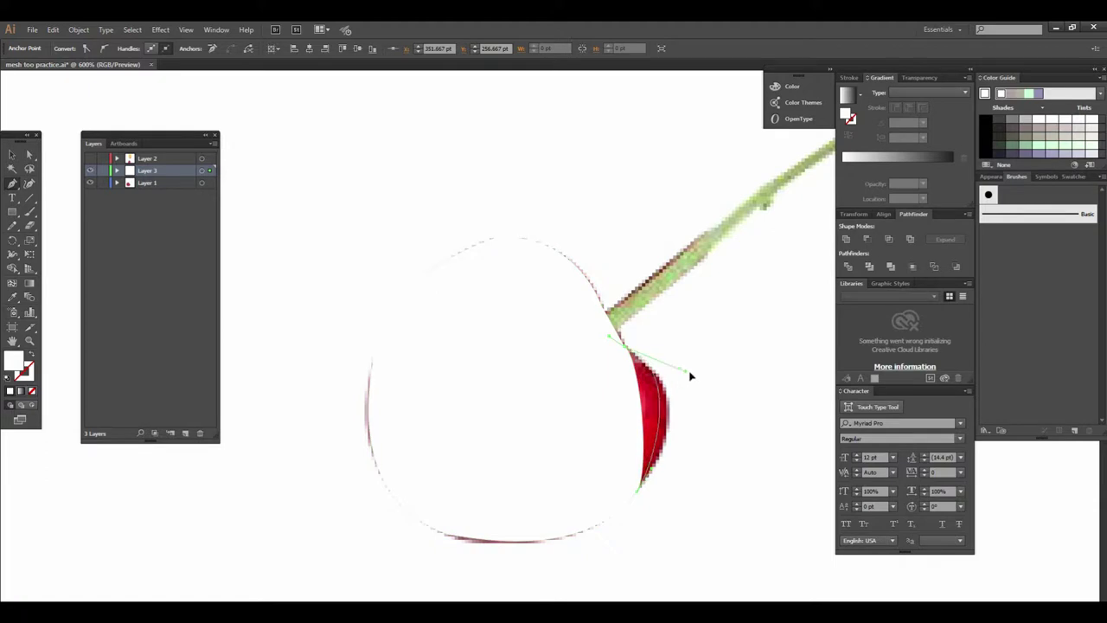
alt+click(607, 318)
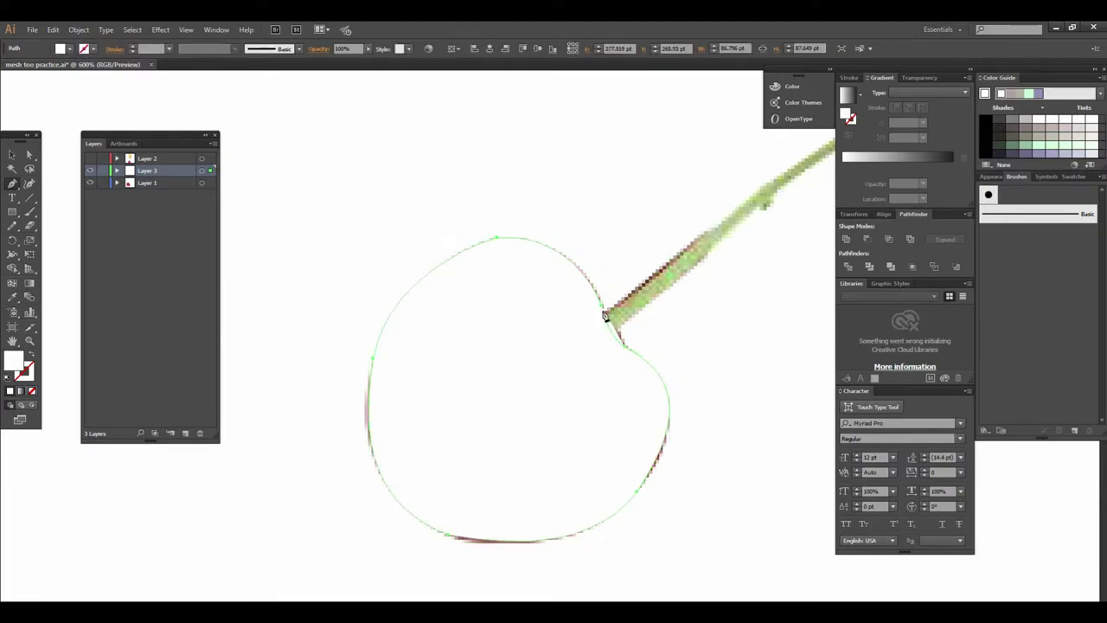
Switch to the Selection tool and select the traced cherry outline.
click(604, 314)
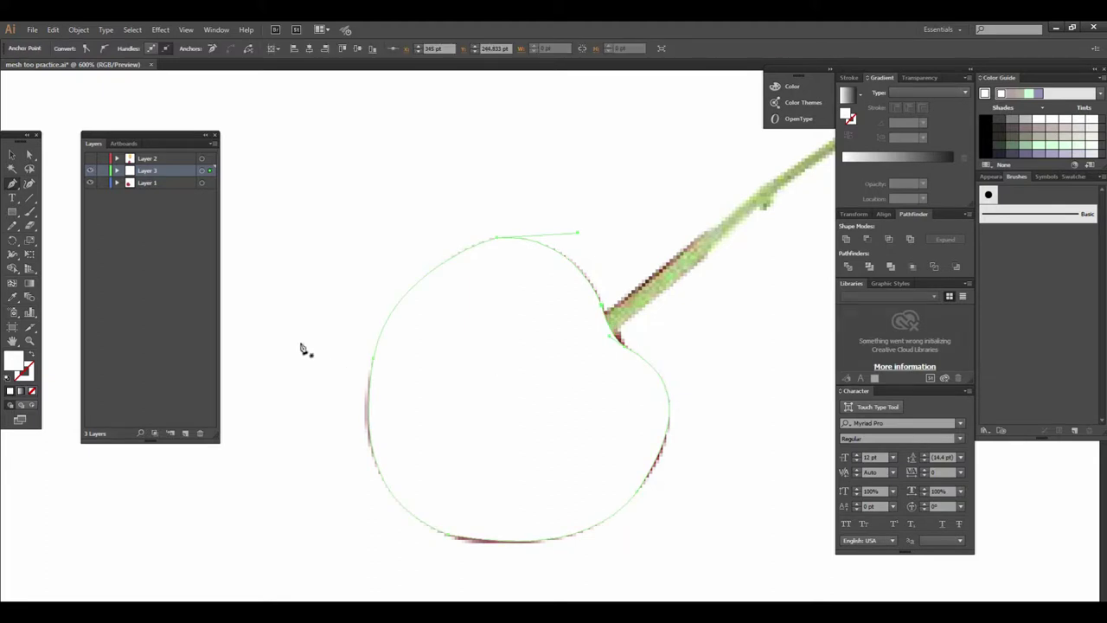
key(v)
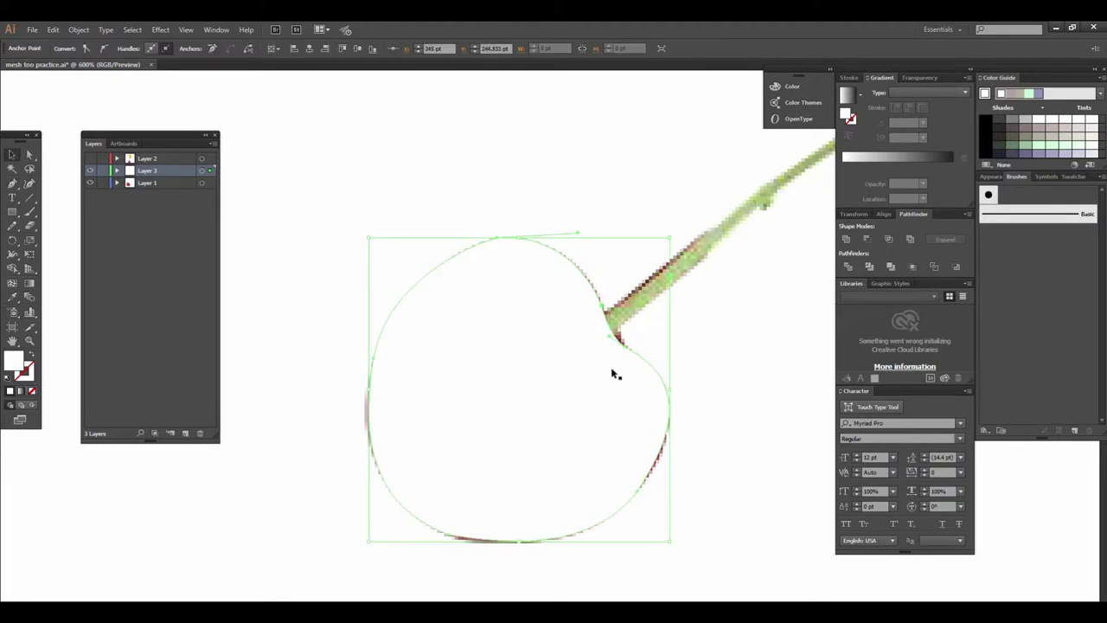
ctrl+click(564, 367)
ctrl+alt+click(566, 383)
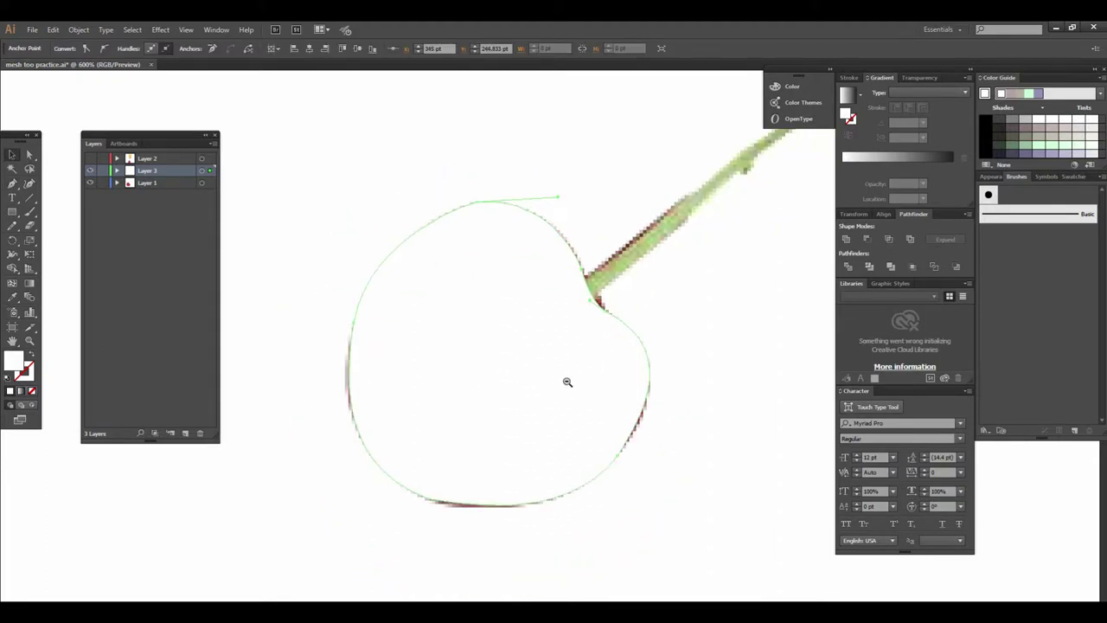
ctrl+click(535, 360)
click(540, 357)
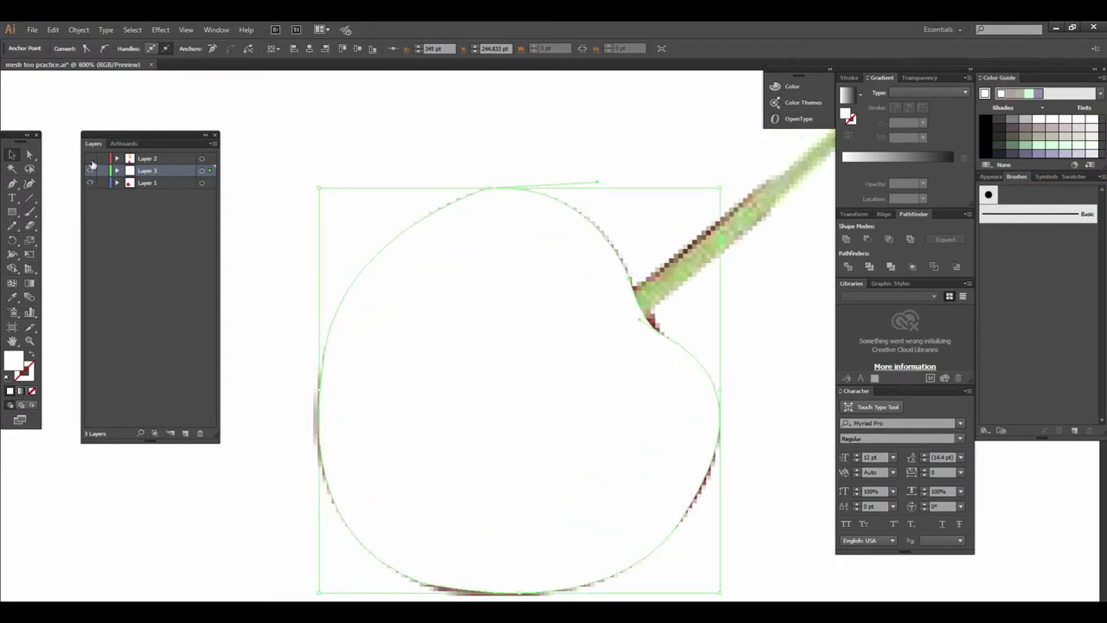
Switch Layer 3 to Outline view so the cherry photo shows through.
key(ctrl)
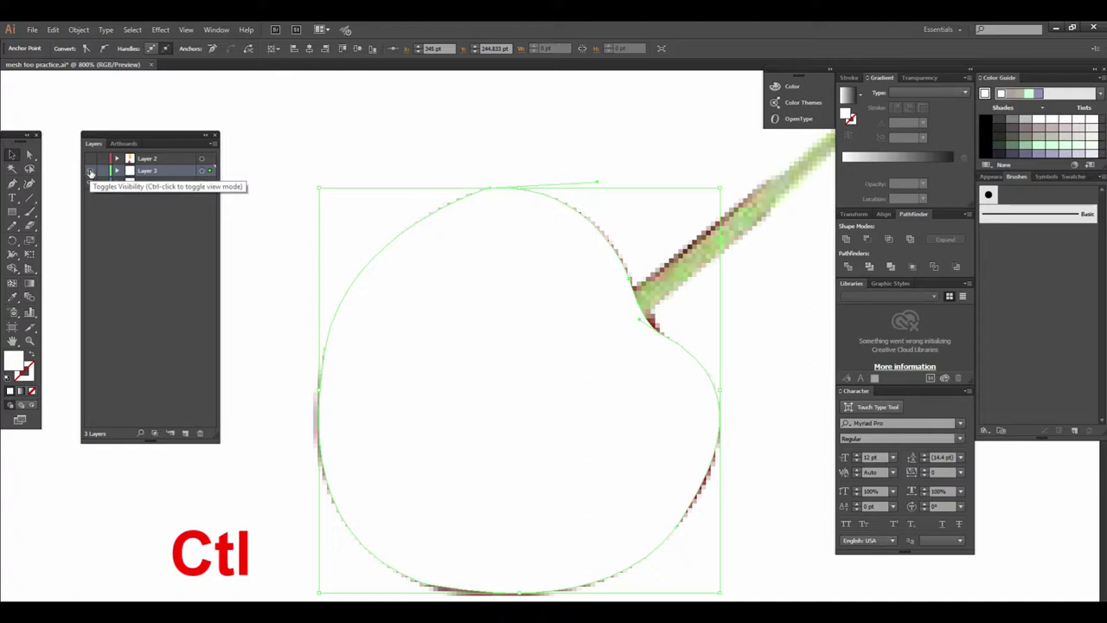
ctrl+click(90, 172)
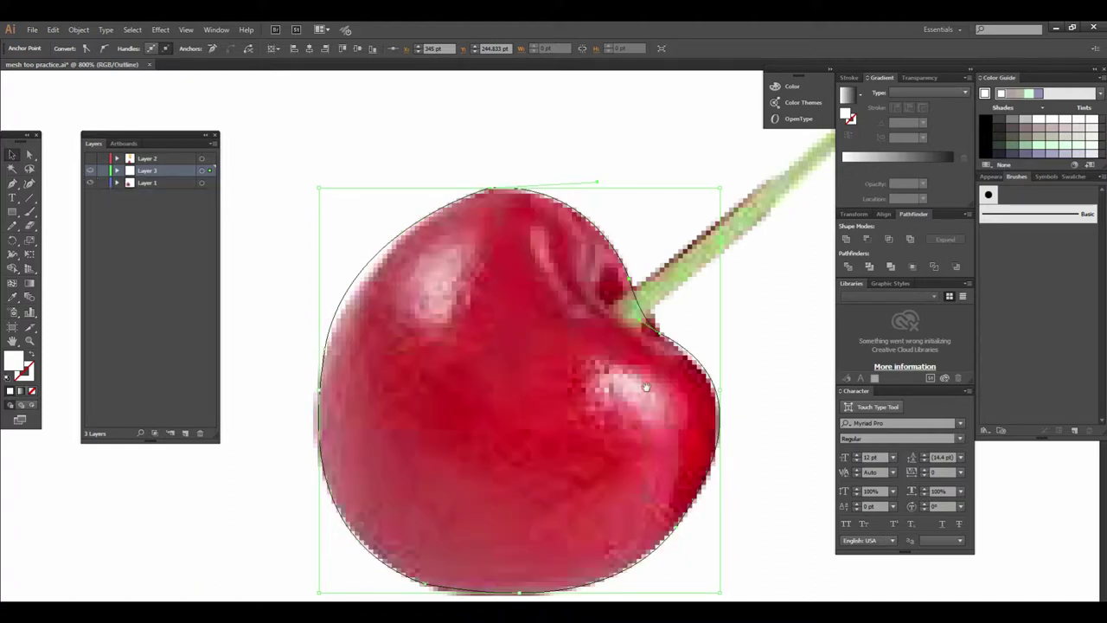
drag(636, 389, 560, 370)
scroll(560, 370, down, 3)
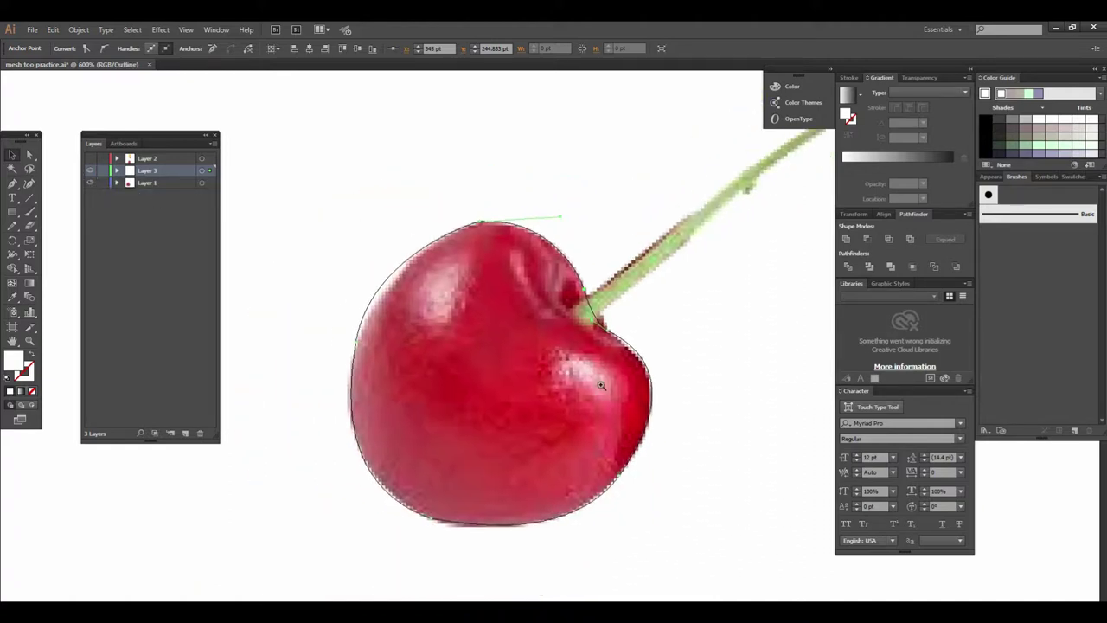
scroll(568, 360, up, 3)
click(339, 250)
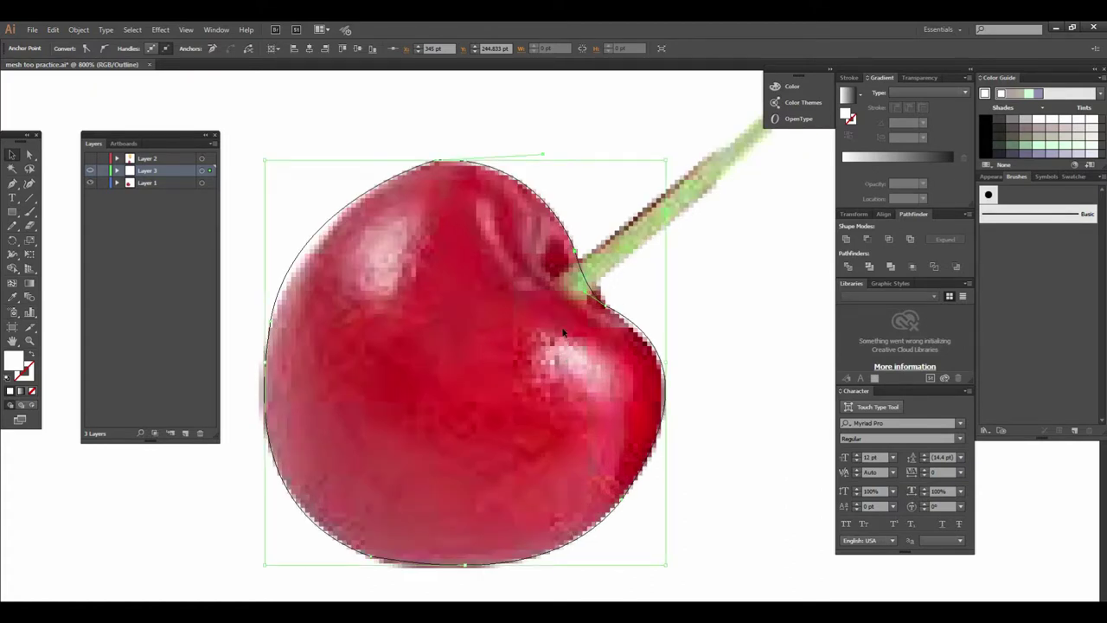
scroll(503, 338, down, 3)
scroll(507, 348, up, 3)
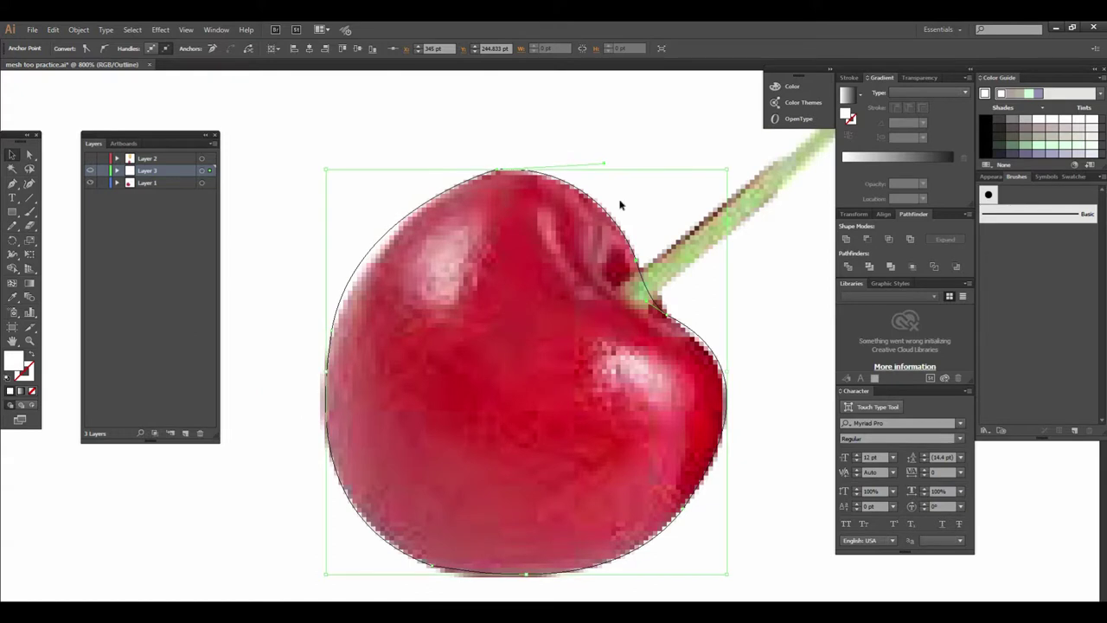
Return Layer 3 to Preview, then set it back to Outline view.
key(a)
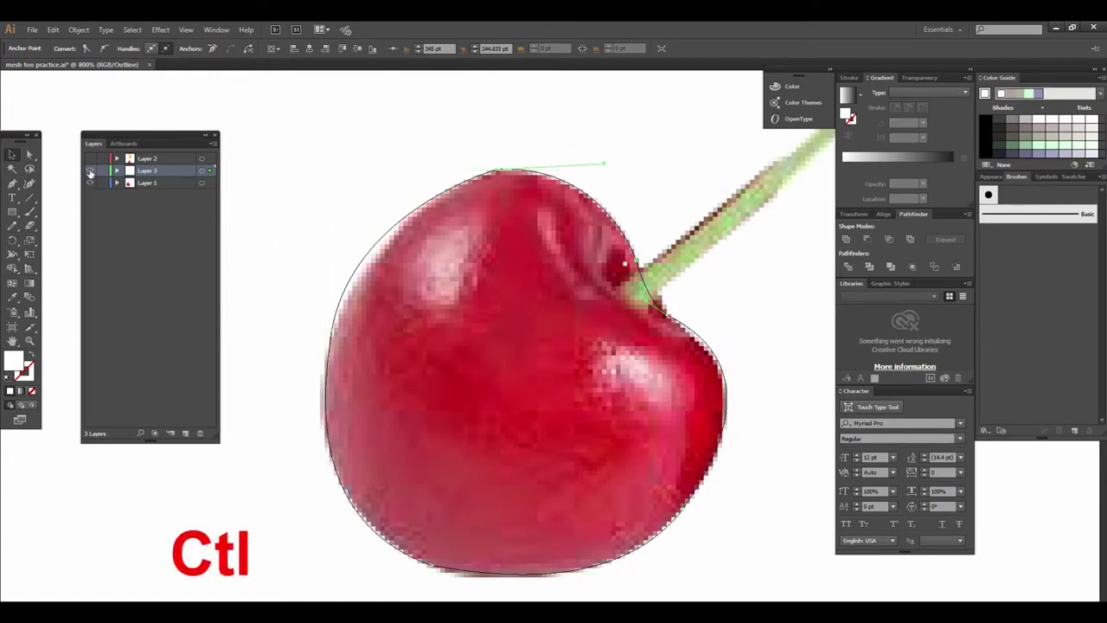
ctrl+click(89, 172)
key(ctrl)
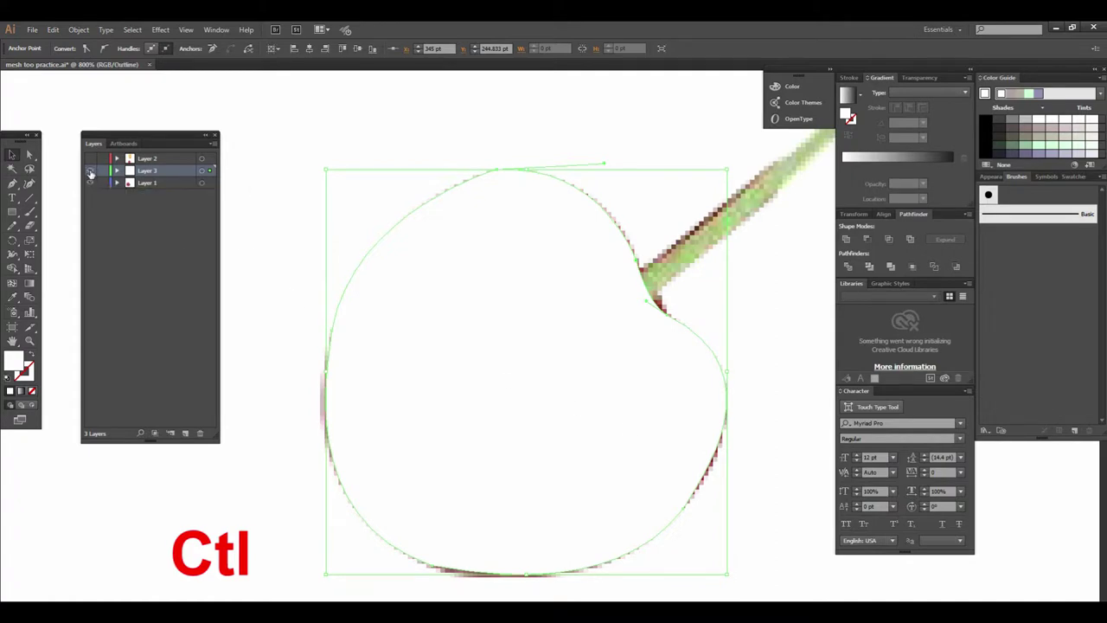
ctrl+click(90, 172)
scroll(581, 404, down, 1)
scroll(500, 406, up, 1)
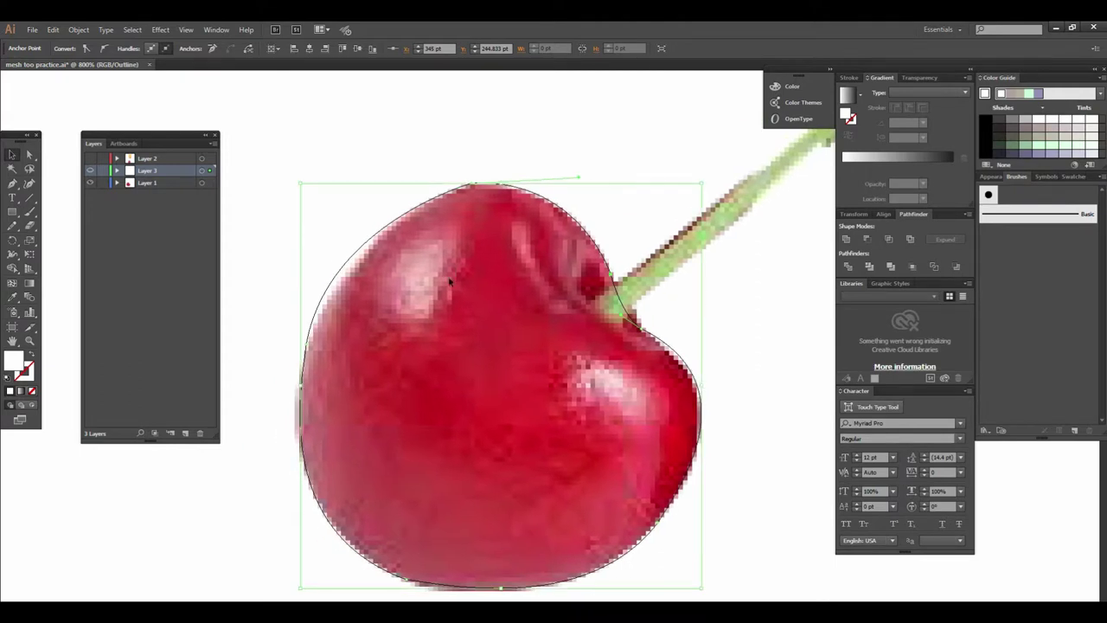
click(79, 29)
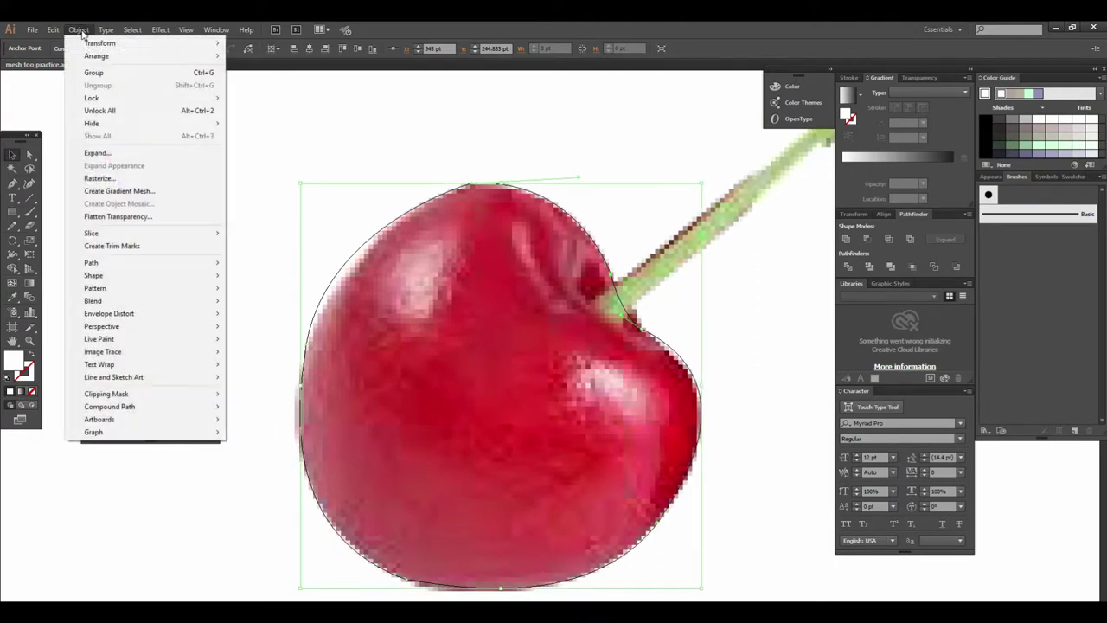
Convert the cherry outline into a gradient mesh with Object > Create Gradient Mesh.
click(147, 191)
click(121, 192)
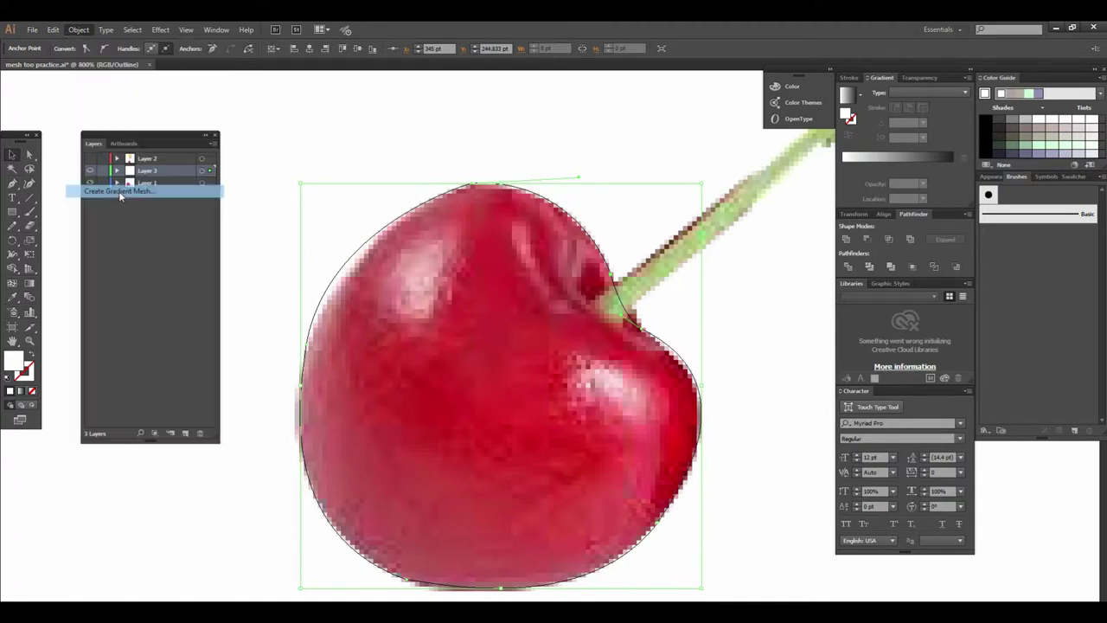
drag(574, 266, 822, 233)
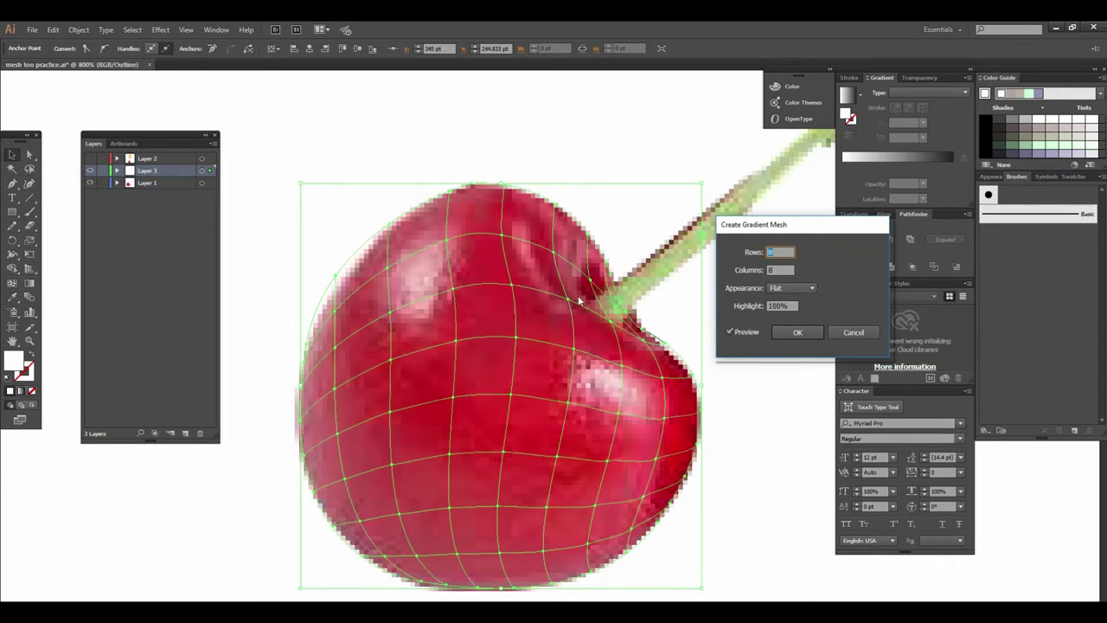
click(797, 334)
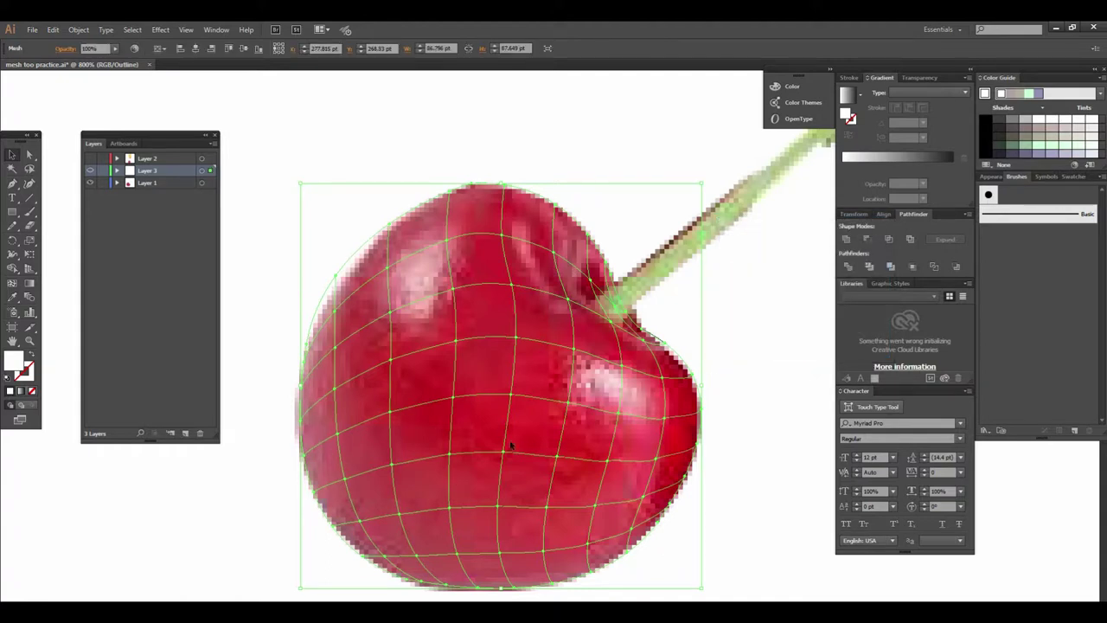
scroll(526, 417, up, 2)
scroll(538, 390, up, 1)
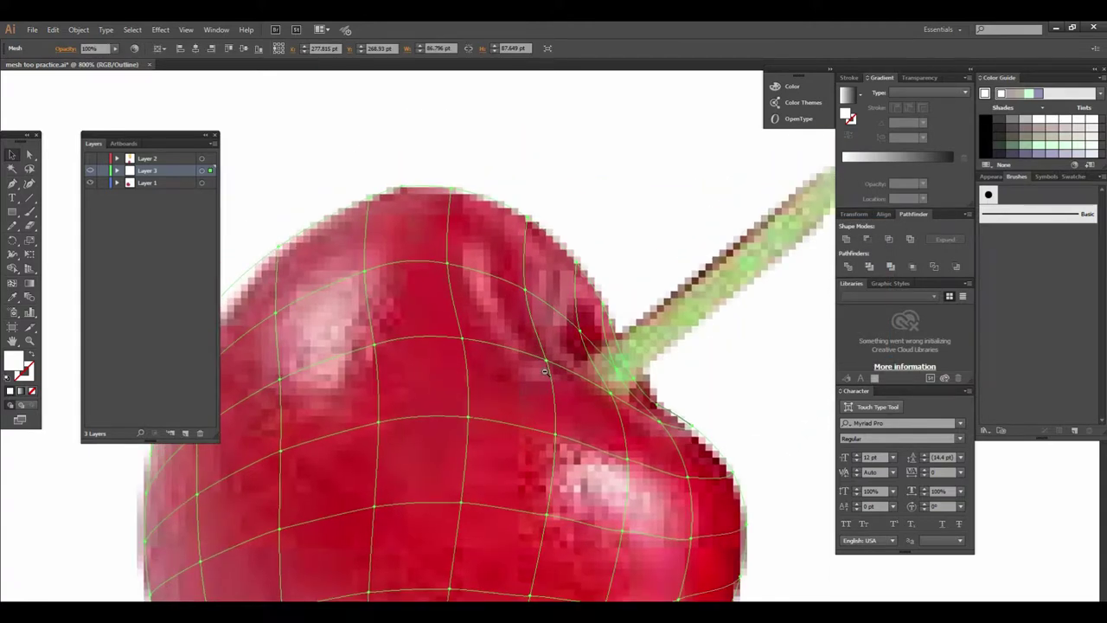
scroll(545, 372, down, 1)
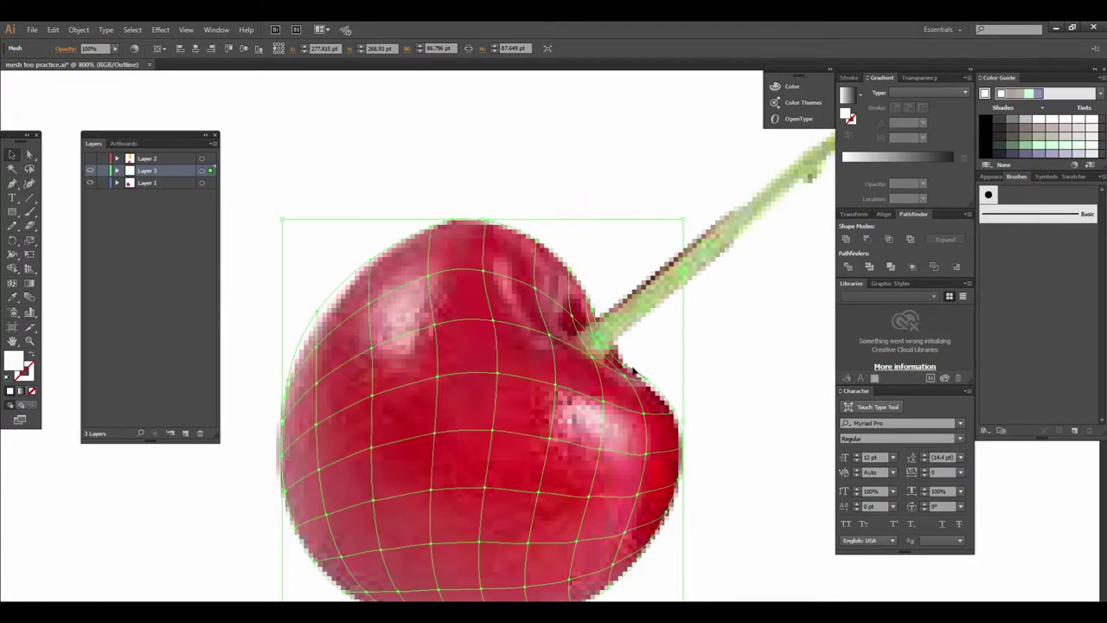
With Direct Selection, reselect the mesh to reveal its points.
click(28, 155)
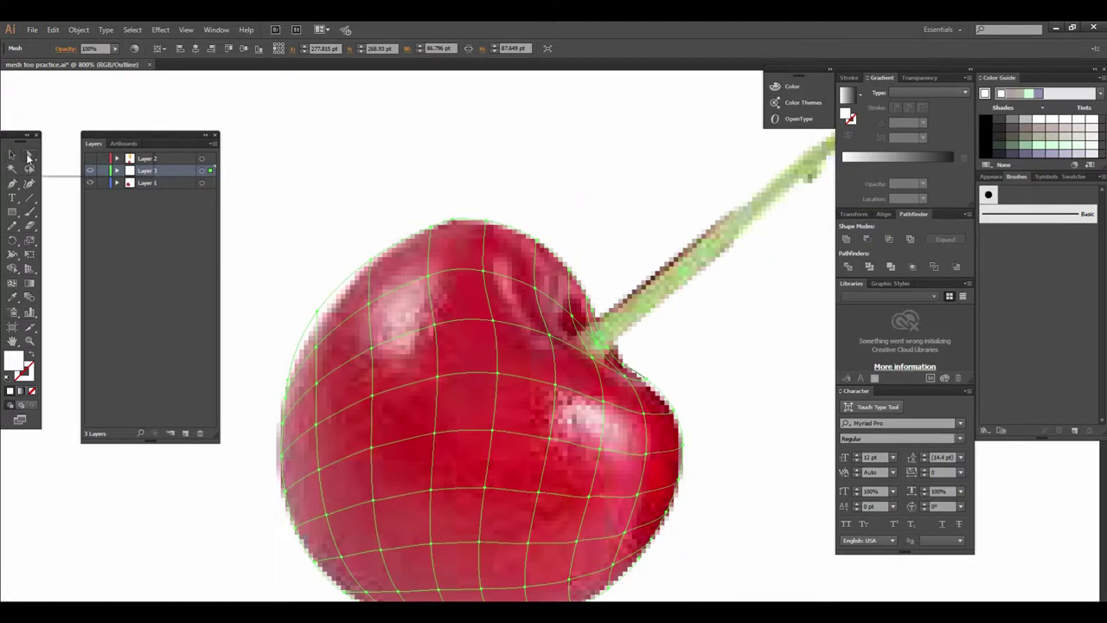
click(524, 203)
click(486, 281)
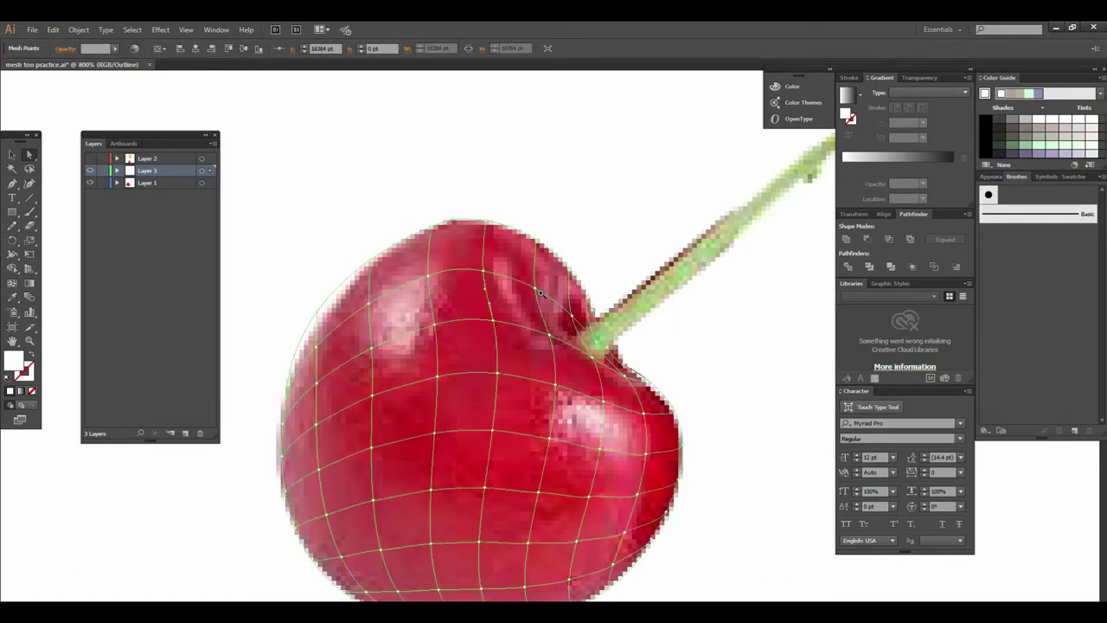
Select the mesh point at the cherry's top and fill it with the photo's deep red via Eyedropper.
scroll(502, 281, up, 1)
scroll(481, 255, up, 1)
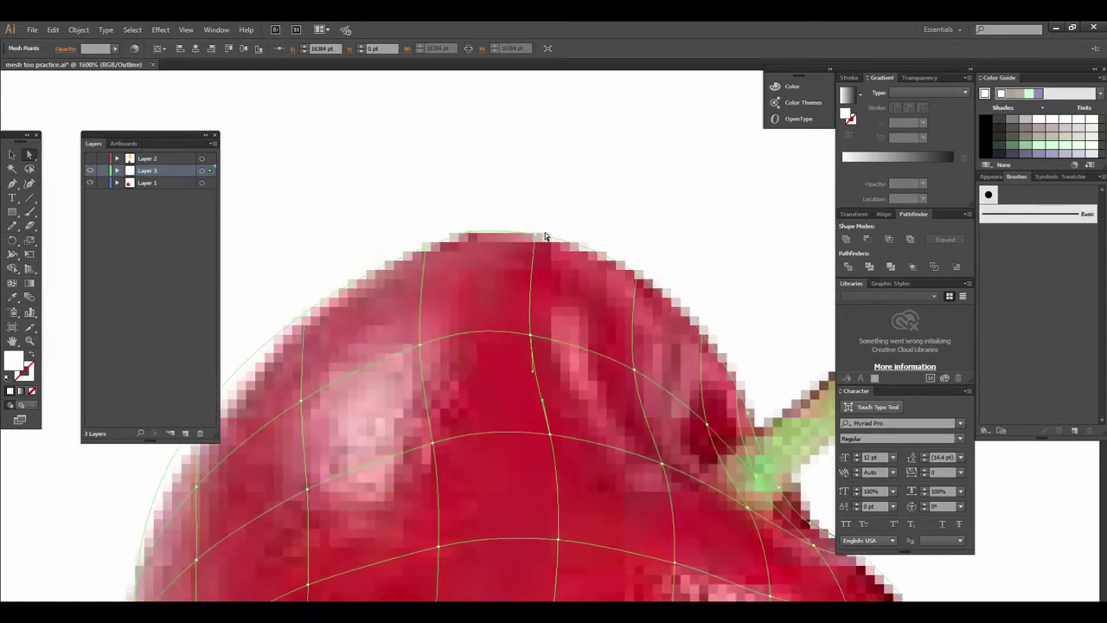
click(551, 253)
drag(490, 177, 555, 242)
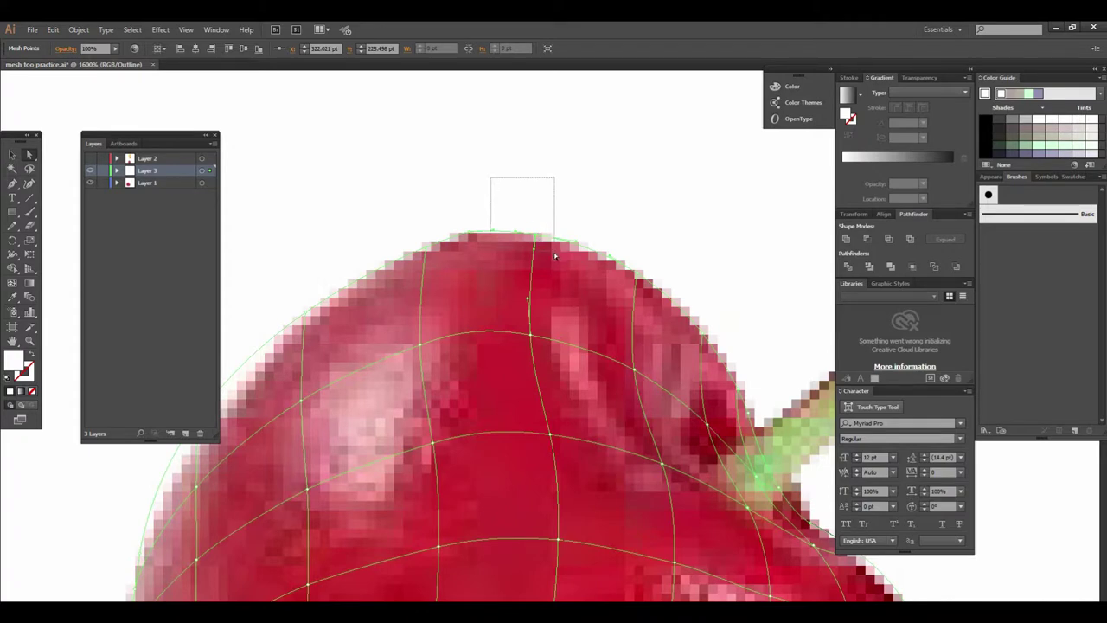
scroll(566, 265, up, 1)
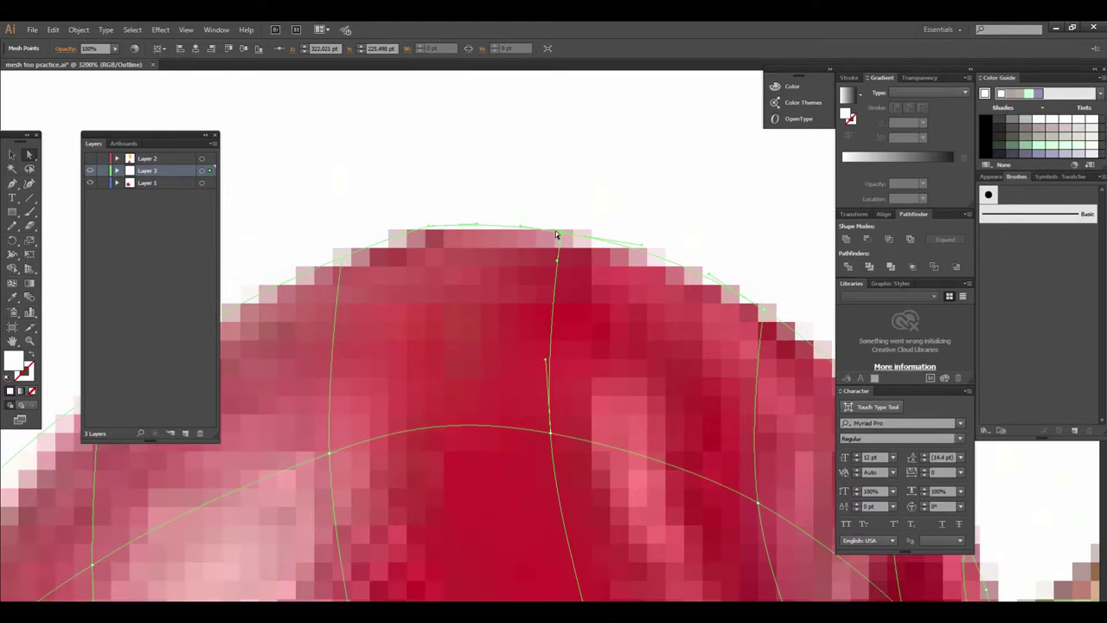
key(i)
click(567, 266)
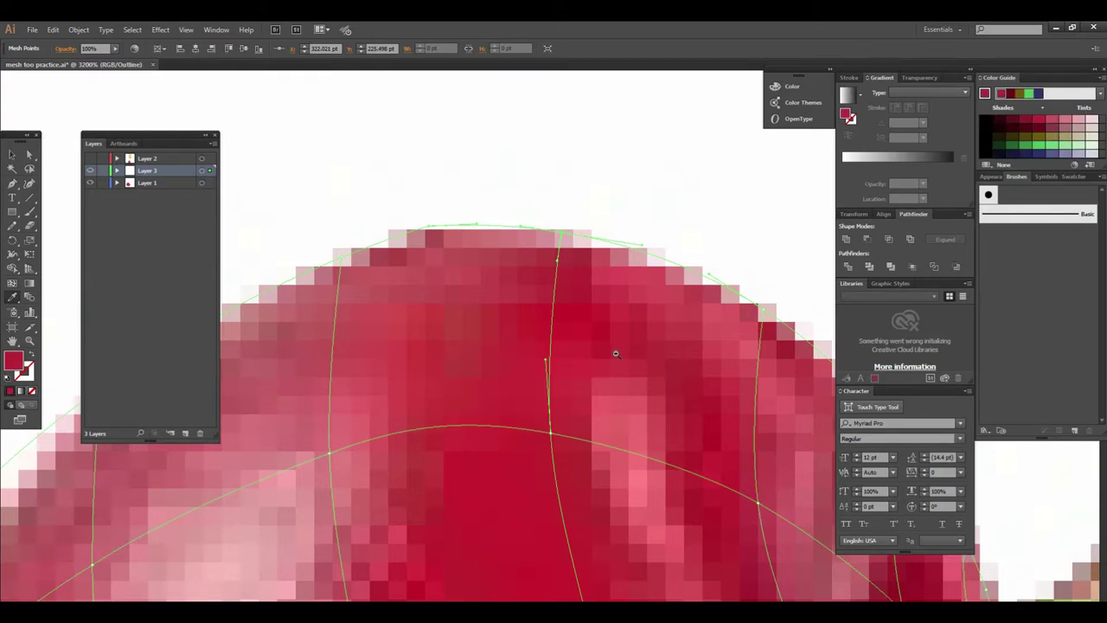
Zoom out to view the whole cherry and its stem.
ctrl+alt+click(616, 354)
ctrl+alt+click(616, 354)
ctrl+alt+click(616, 354)
mouse_move(679, 459)
mouse_down()
mouse_move(605, 458)
mouse_move(570, 382)
mouse_move(504, 477)
mouse_up()
ctrl+alt+click(570, 382)
ctrl+alt+click(570, 382)
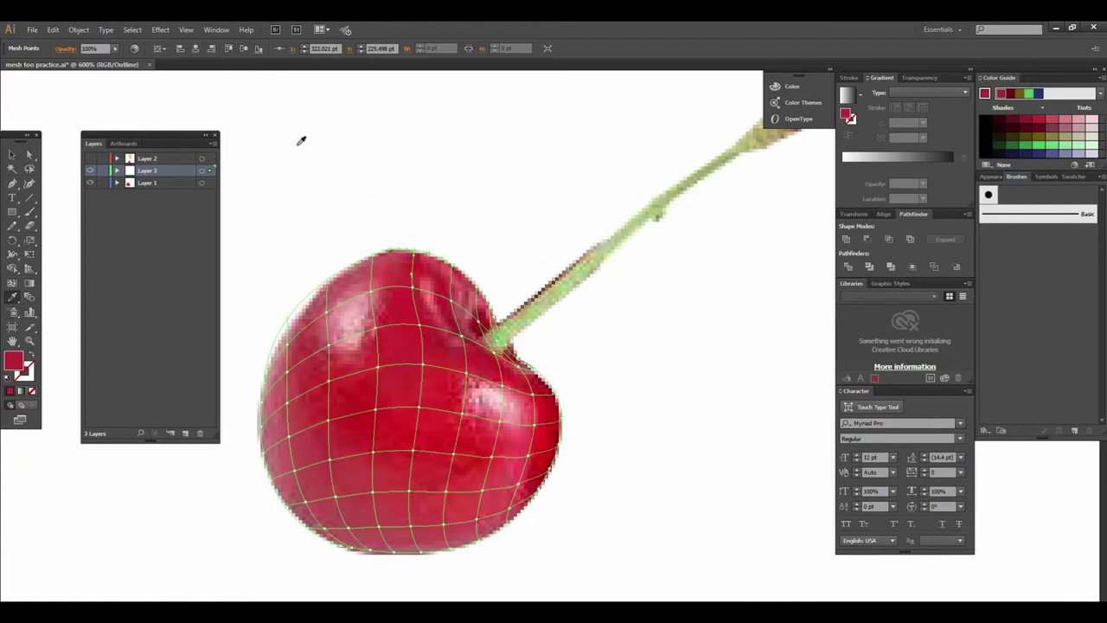
click(213, 30)
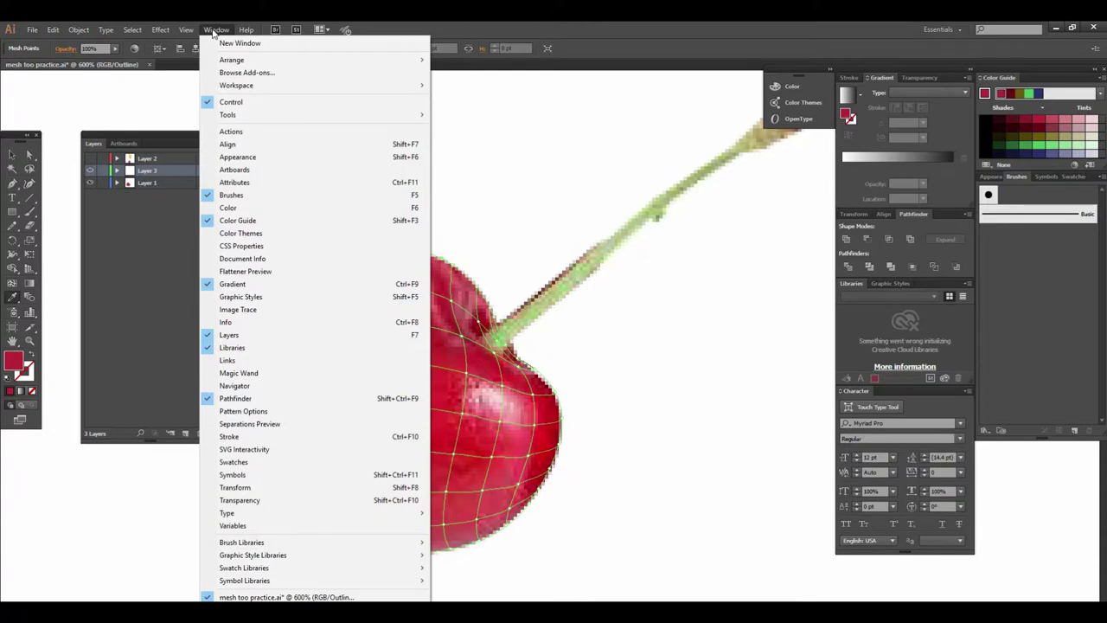
Open the Navigator panel on the right and zoom in on the meshed cherry, Layers tucked aside.
click(260, 386)
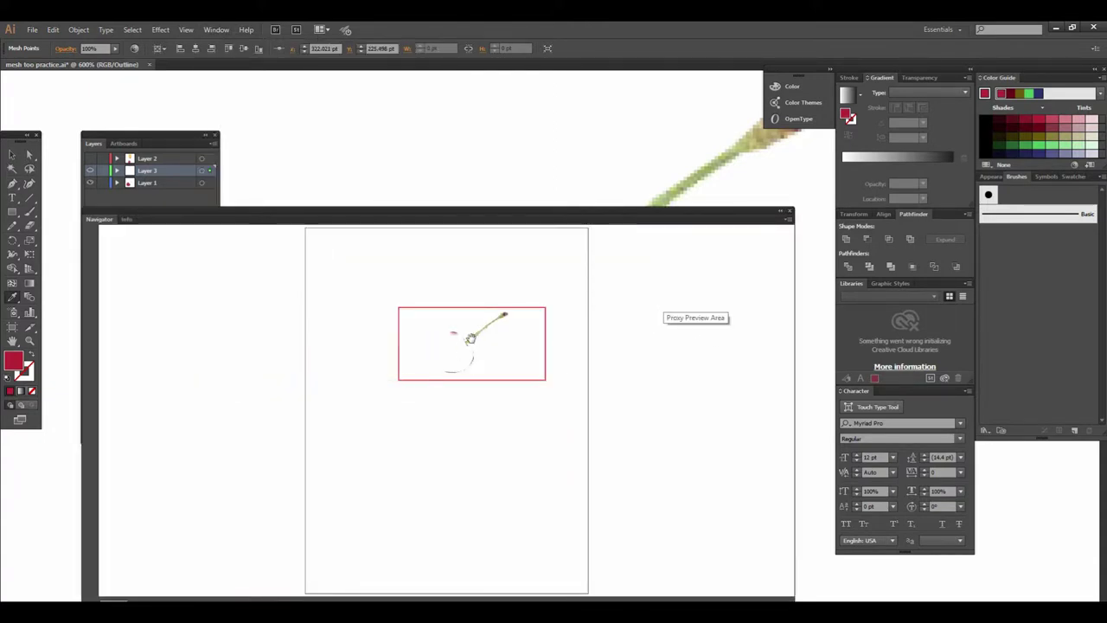
mouse_move(524, 211)
mouse_down()
mouse_move(749, 186)
mouse_move(986, 178)
mouse_up()
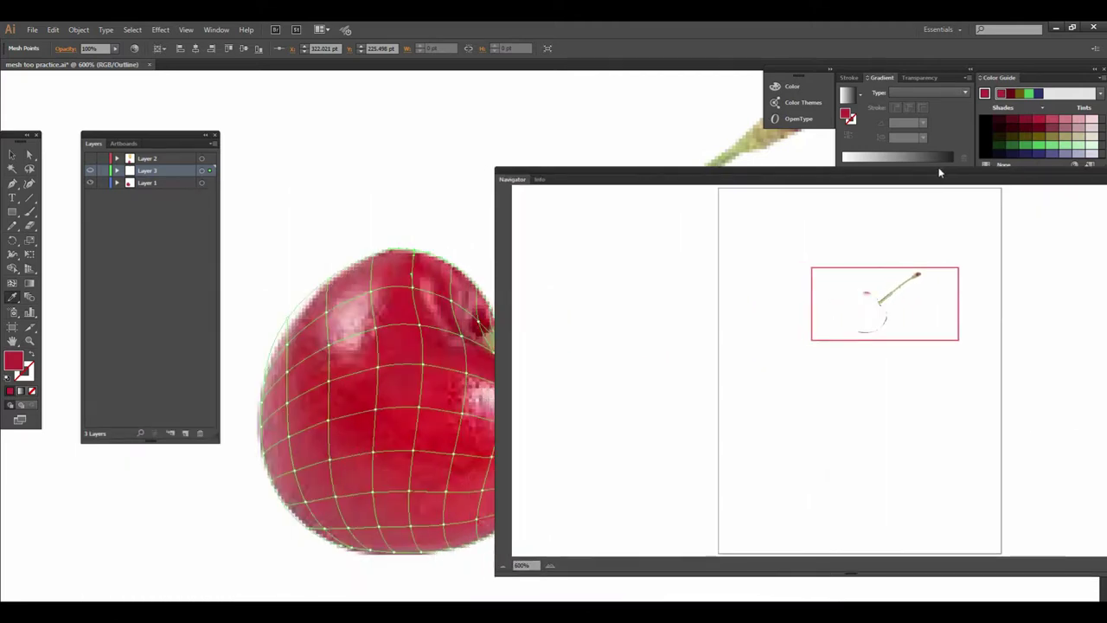
key(ctrl+plus)
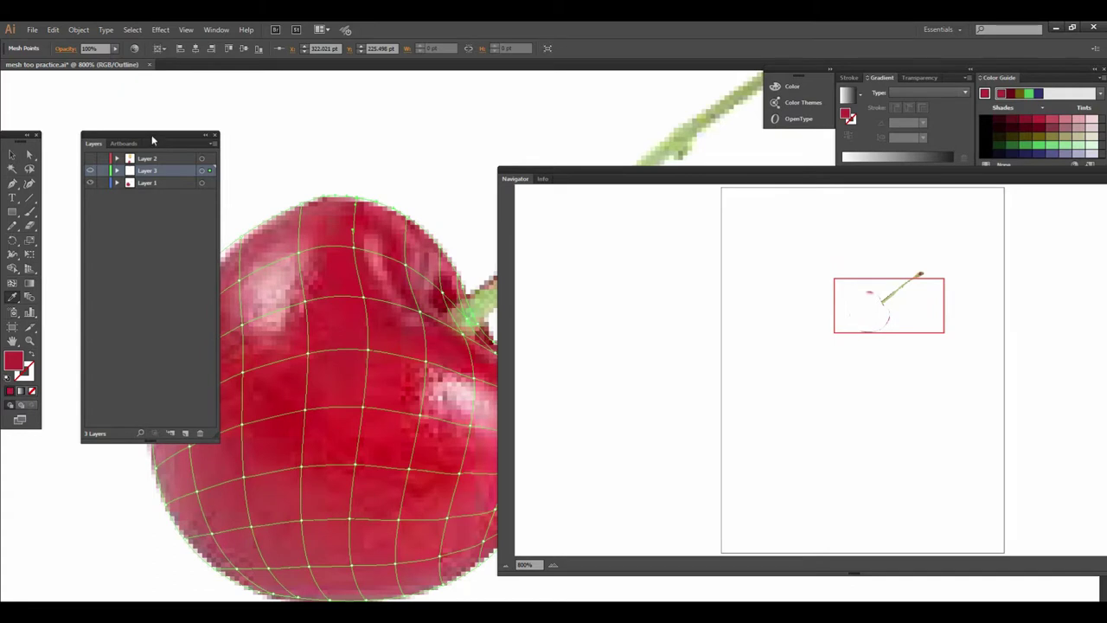
drag(151, 134, 2, 79)
mouse_move(400, 312)
mouse_down()
mouse_move(270, 317)
mouse_move(339, 317)
mouse_up()
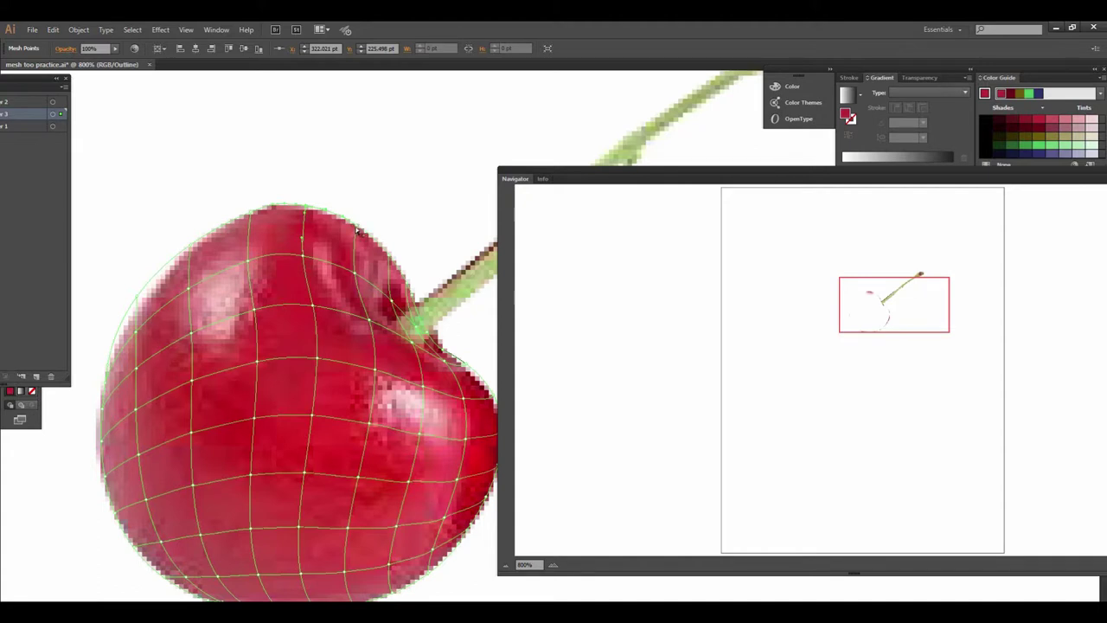
Fill a top-edge mesh point with red sampled from the photo and select the next top point.
key(ctrl)
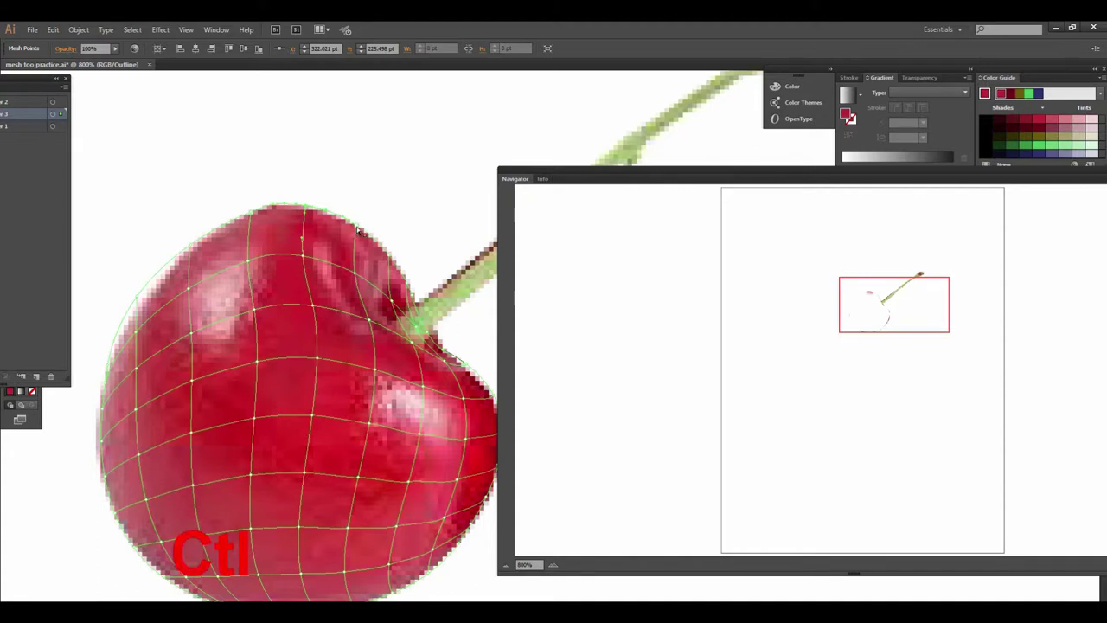
ctrl+click(357, 229)
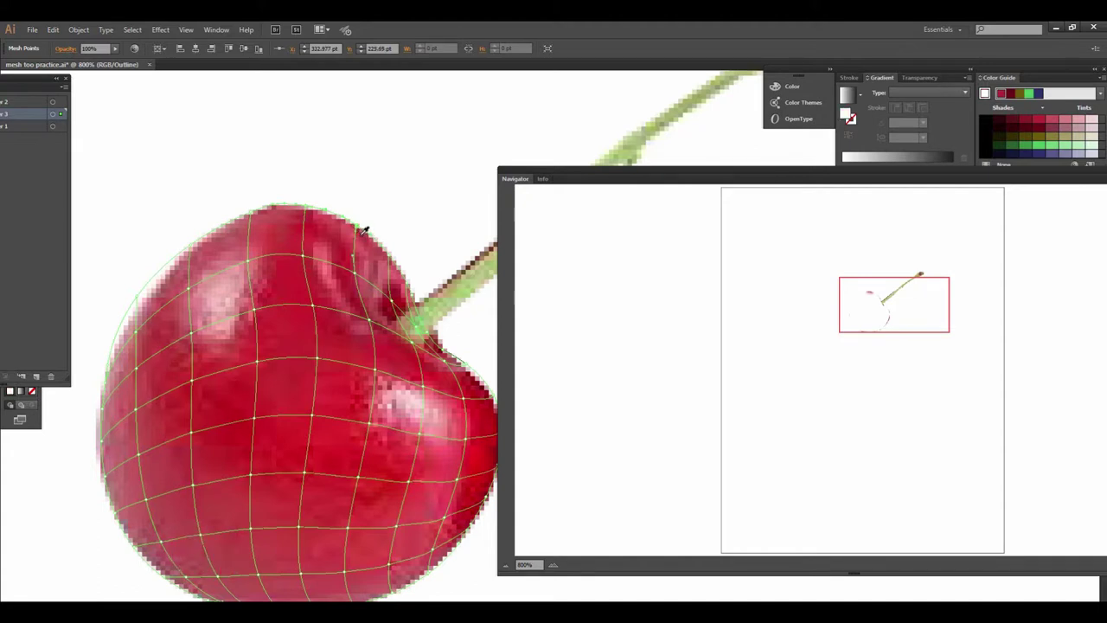
click(364, 229)
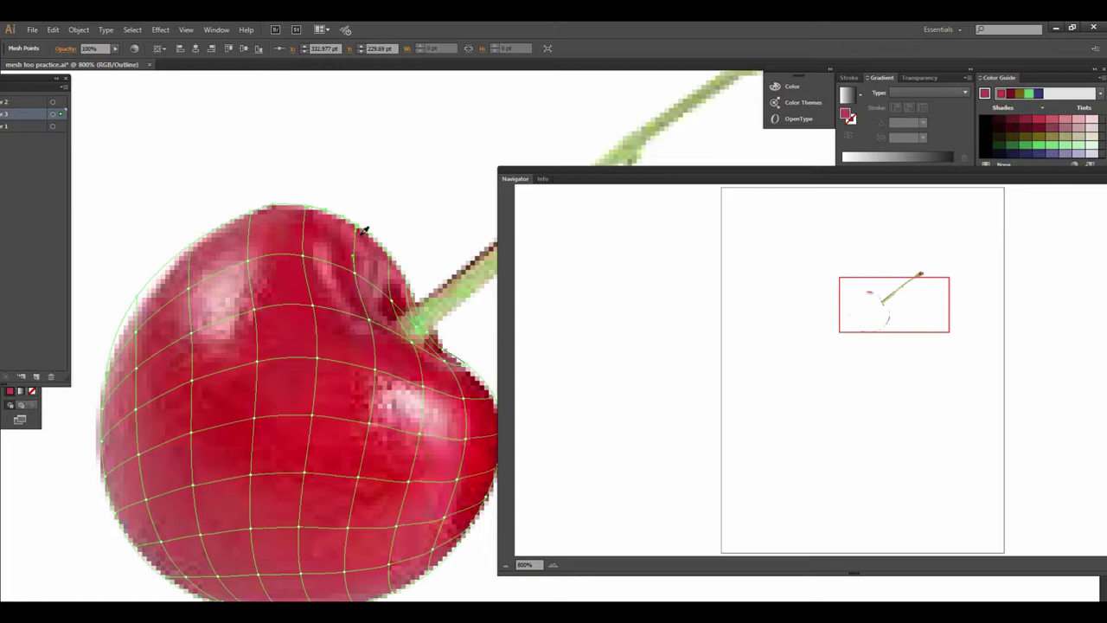
scroll(358, 236, left, 2)
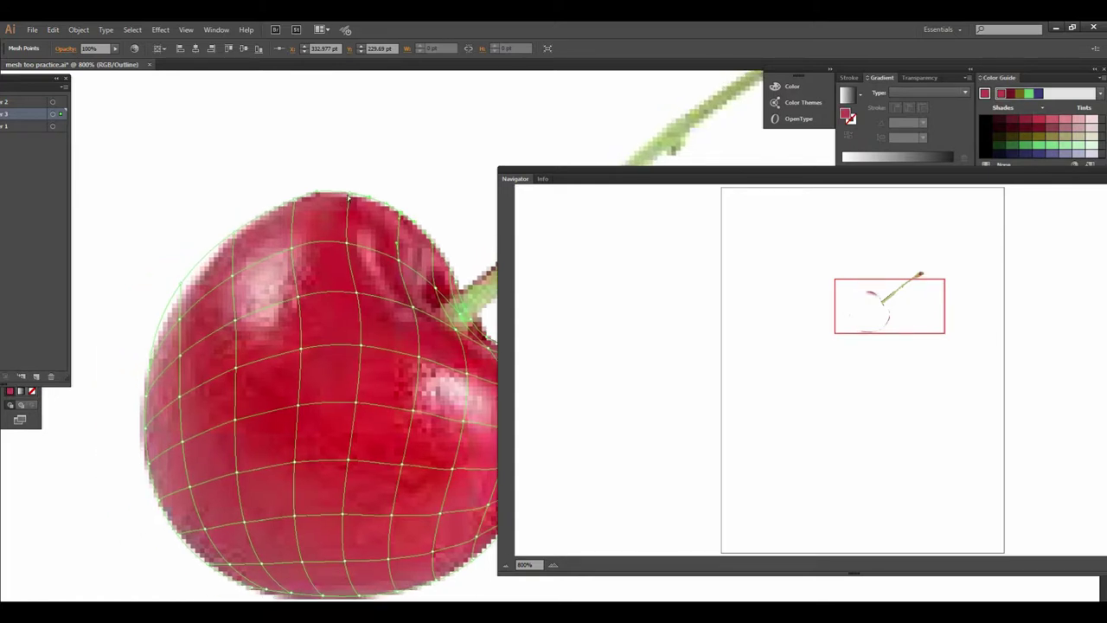
key(ctrl)
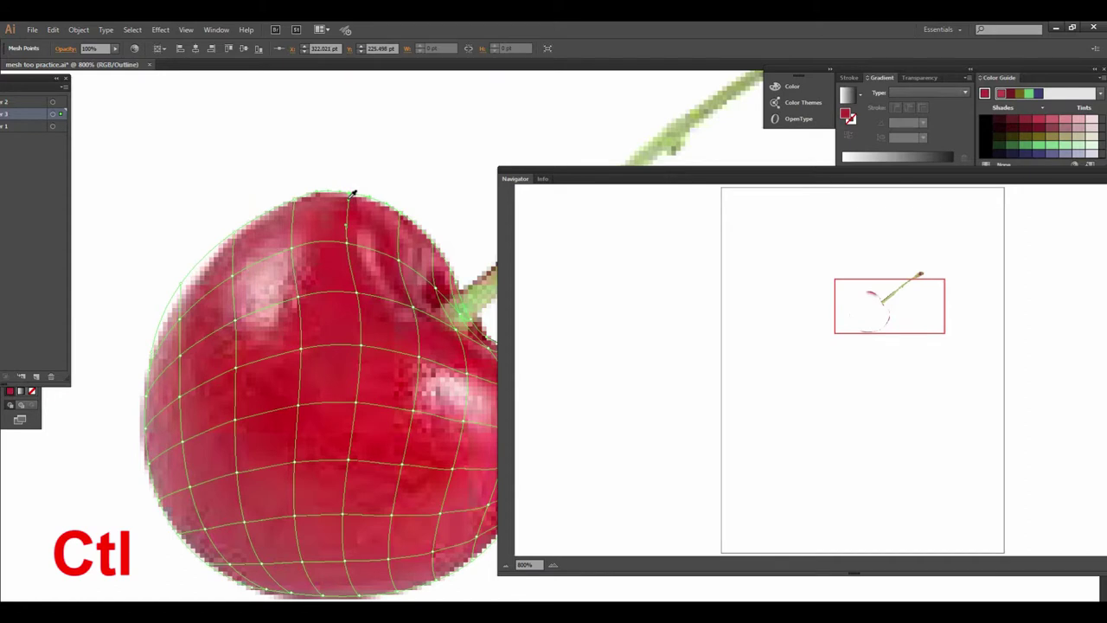
scroll(350, 192, left, 2)
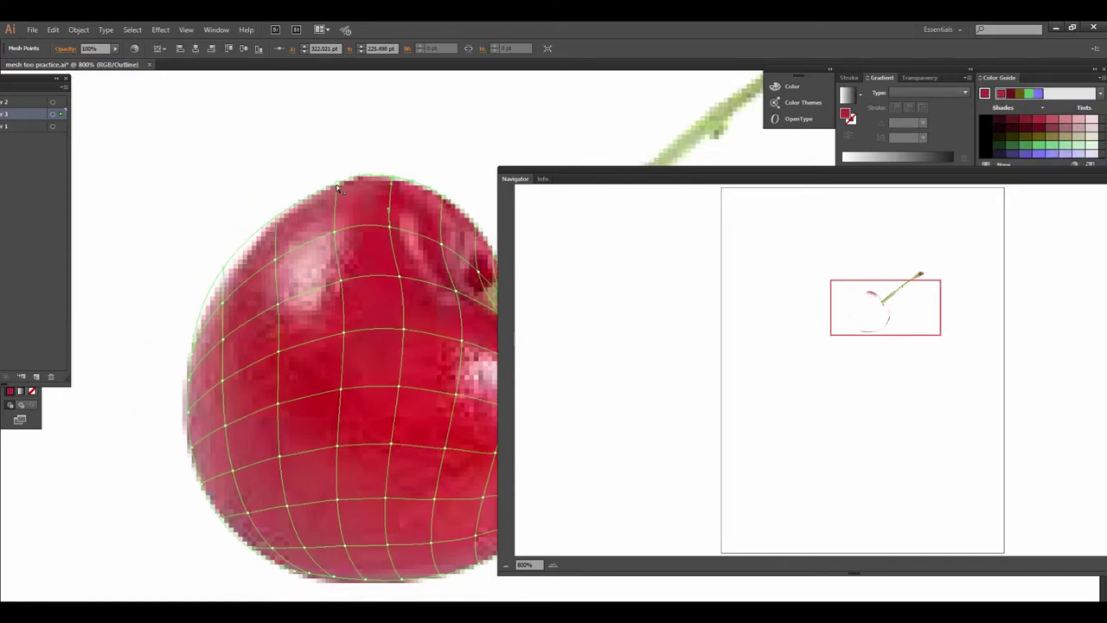
ctrl+click(341, 185)
Select upper-left edge mesh points and fill one with pink sampled from the photo.
scroll(338, 185, down, 3)
scroll(338, 186, left, 1)
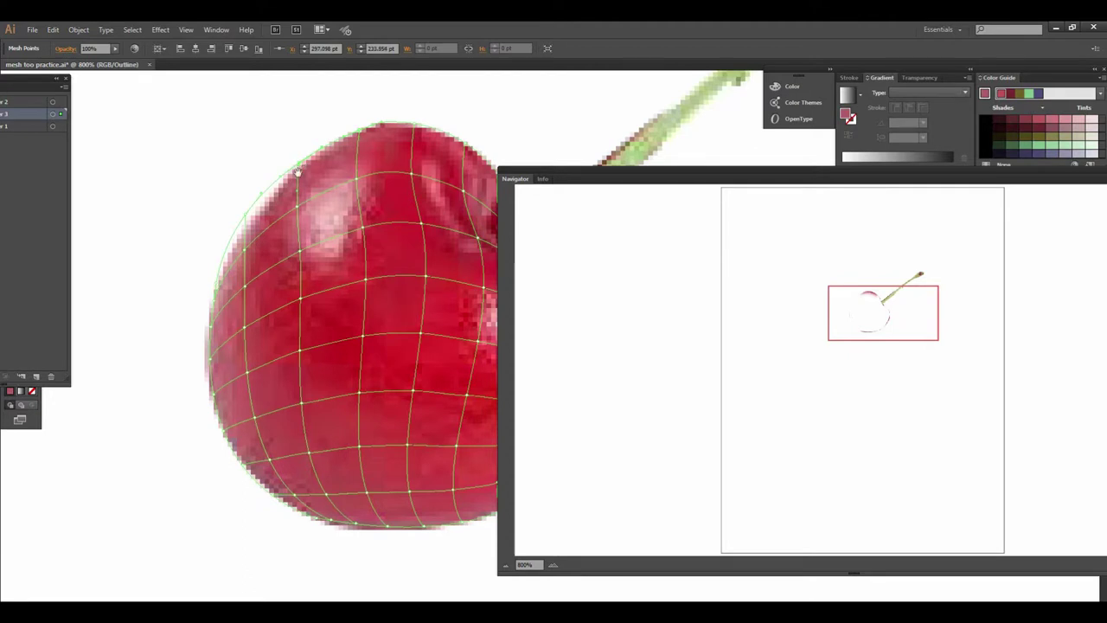
scroll(294, 169, down, 3)
scroll(290, 160, left, 1)
ctrl+click(271, 173)
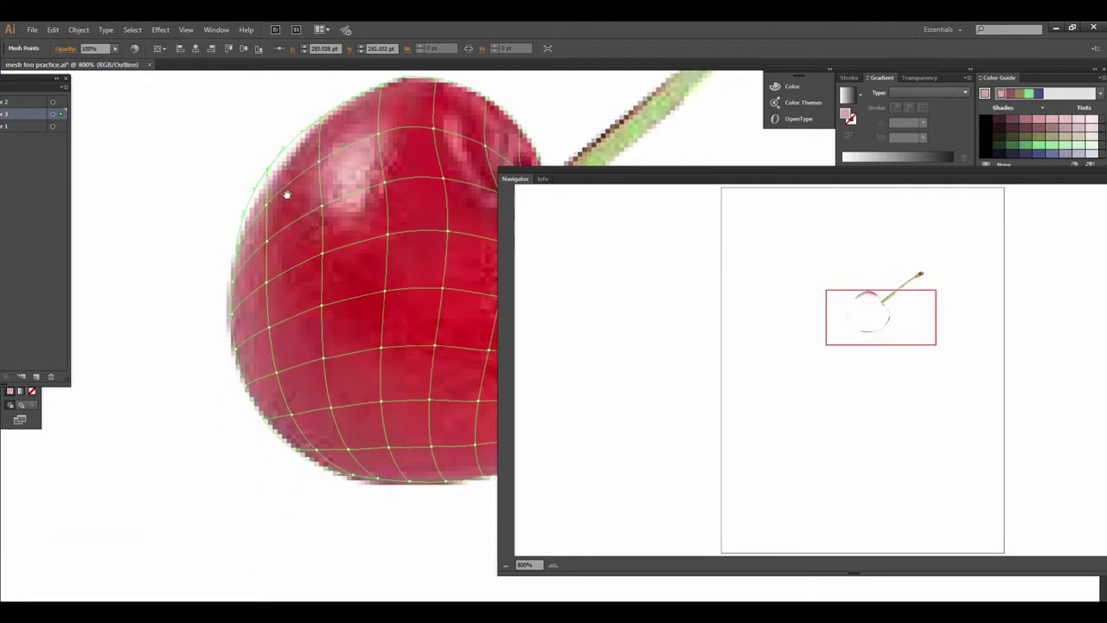
scroll(297, 123, down, 4)
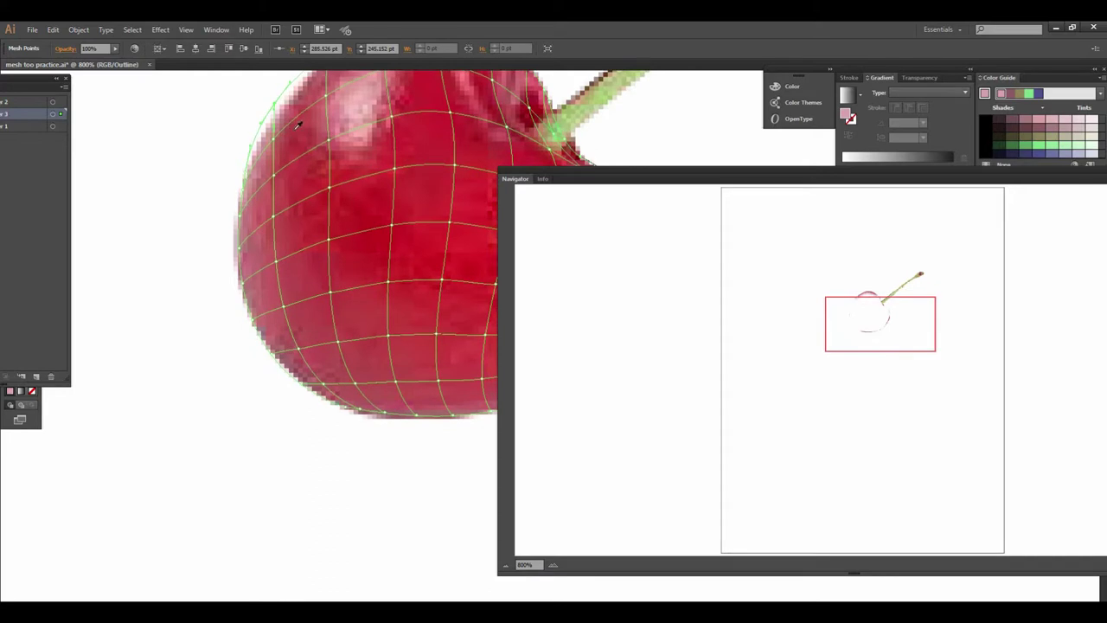
ctrl+click(246, 175)
ctrl+click(251, 168)
ctrl+click(256, 167)
drag(281, 202, 279, 158)
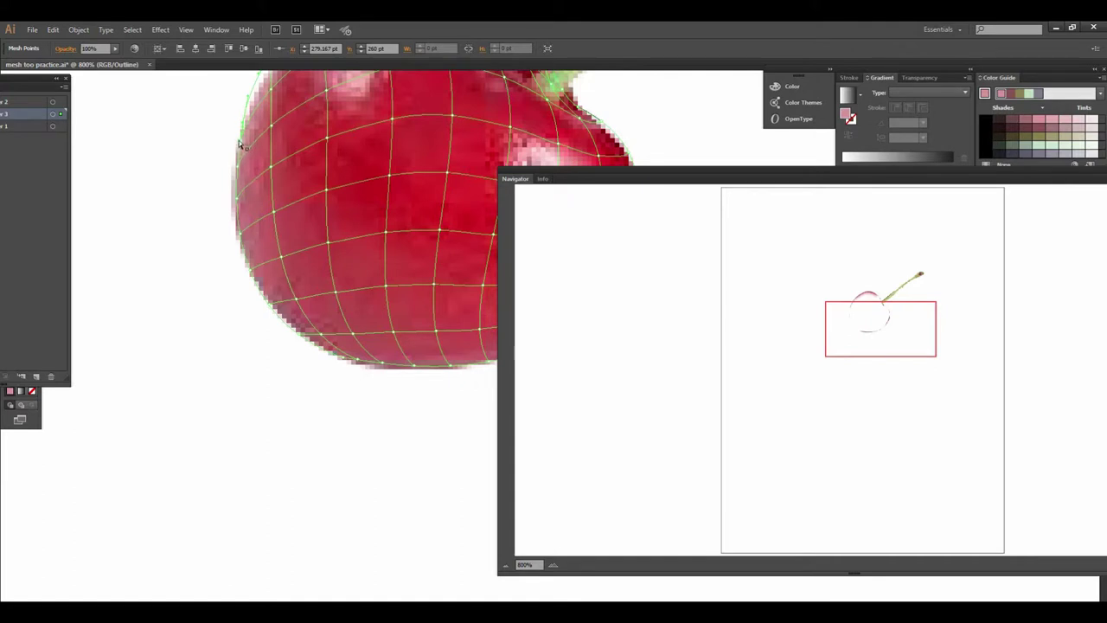
Give a left-edge mesh point the cherry's pink sampled from the photo.
drag(249, 156, 227, 118)
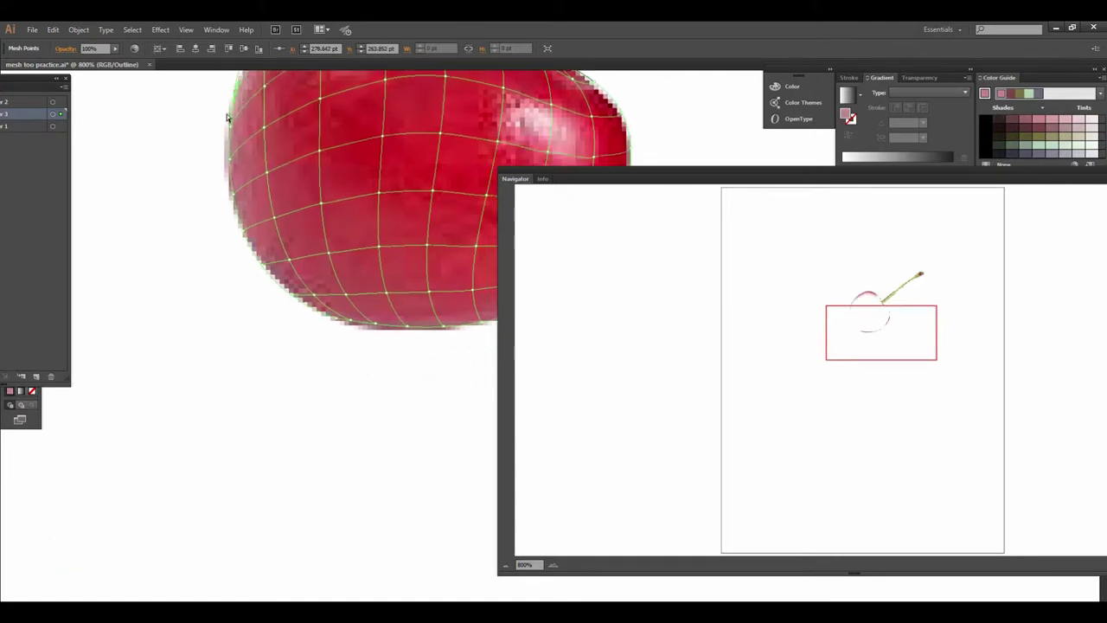
drag(247, 175, 244, 138)
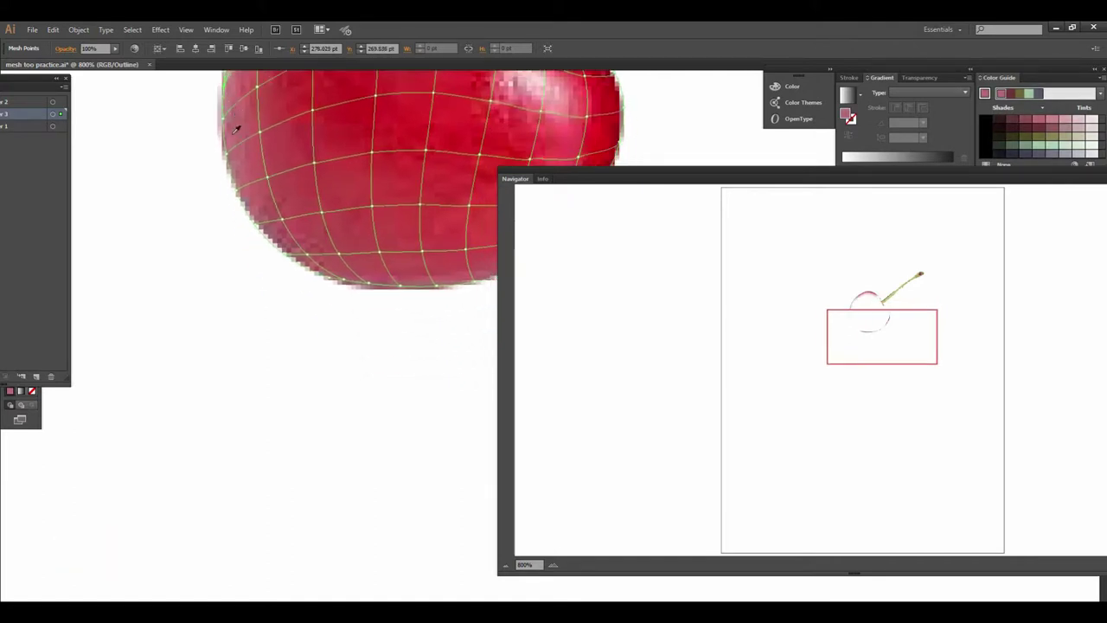
ctrl+click(224, 119)
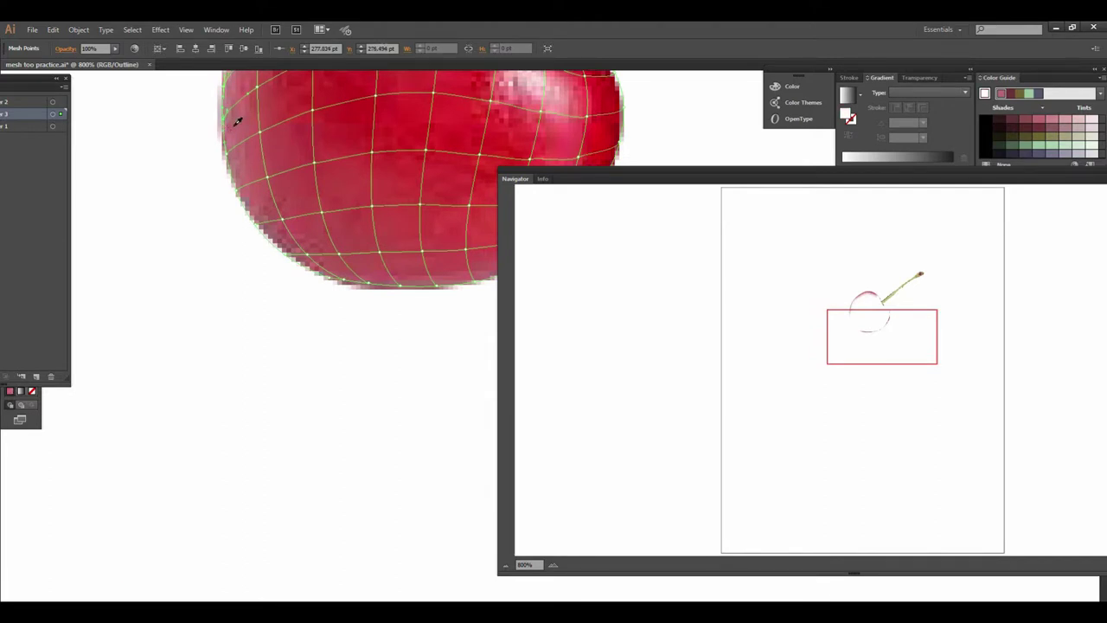
drag(237, 120, 223, 251)
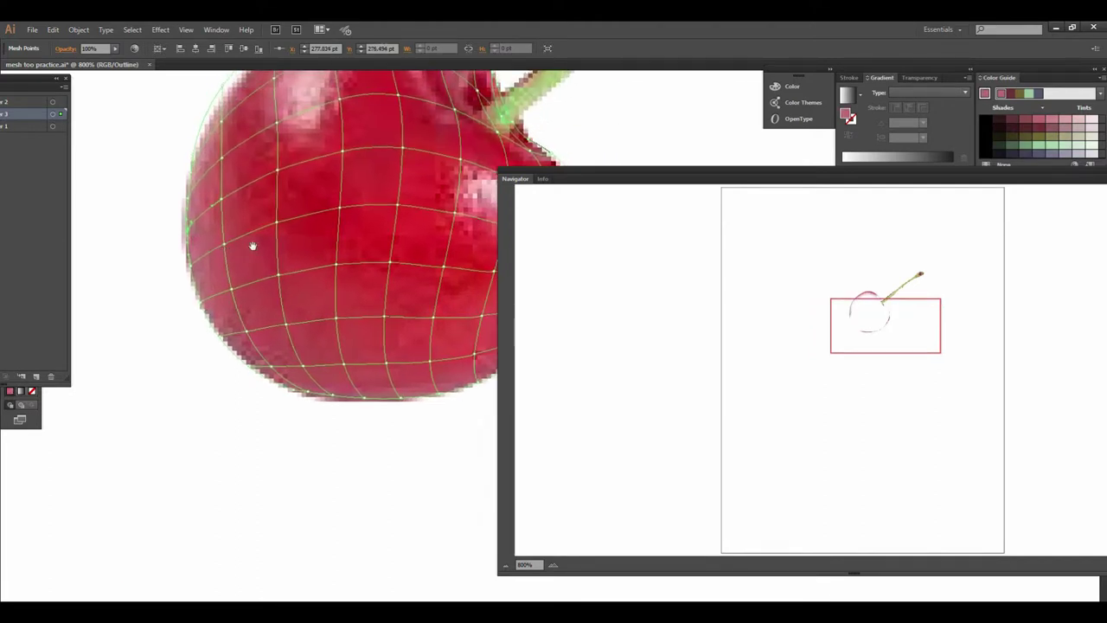
click(192, 264)
click(199, 263)
Move along the cherry's bottom and select two mesh points on the bottom edge.
scroll(198, 272, down, 2)
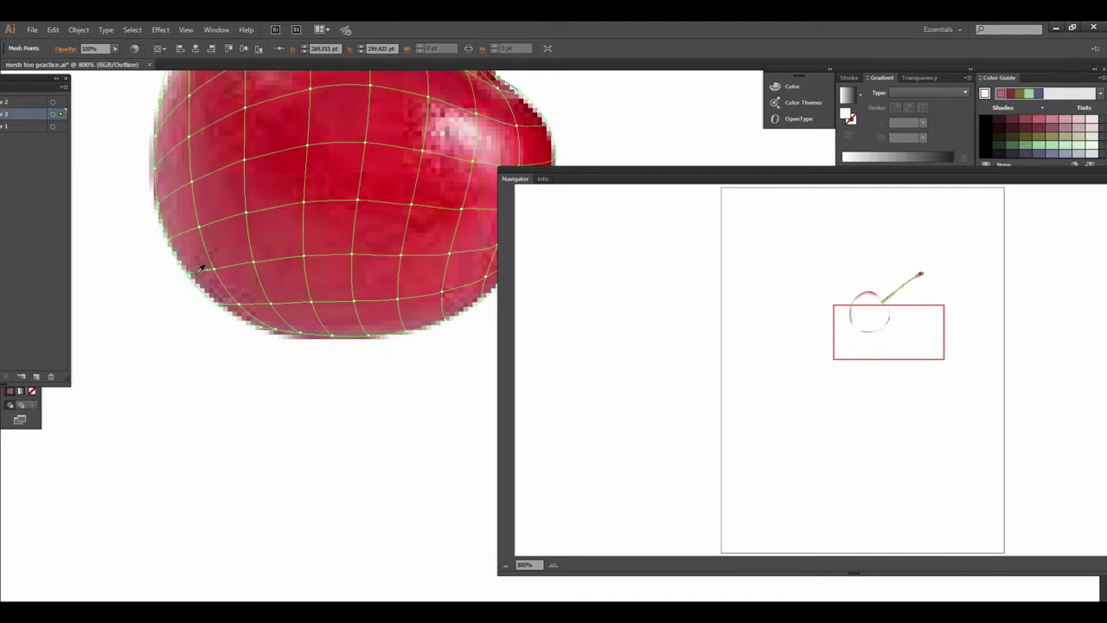
scroll(187, 277, down, 2)
scroll(187, 277, right, 2)
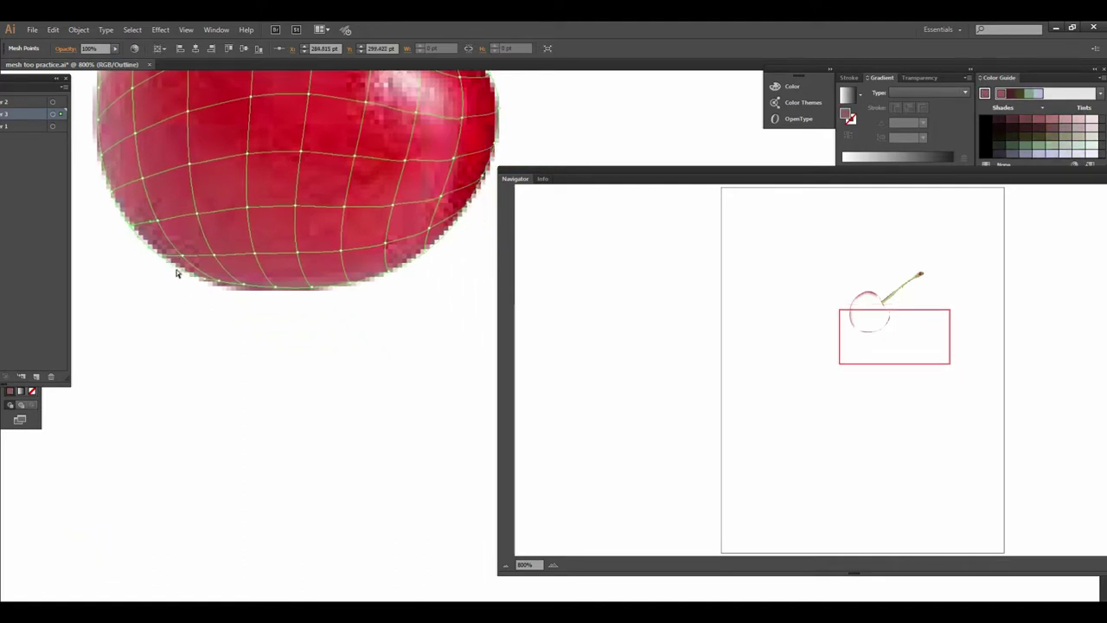
scroll(162, 259, down, 1)
scroll(162, 259, right, 2)
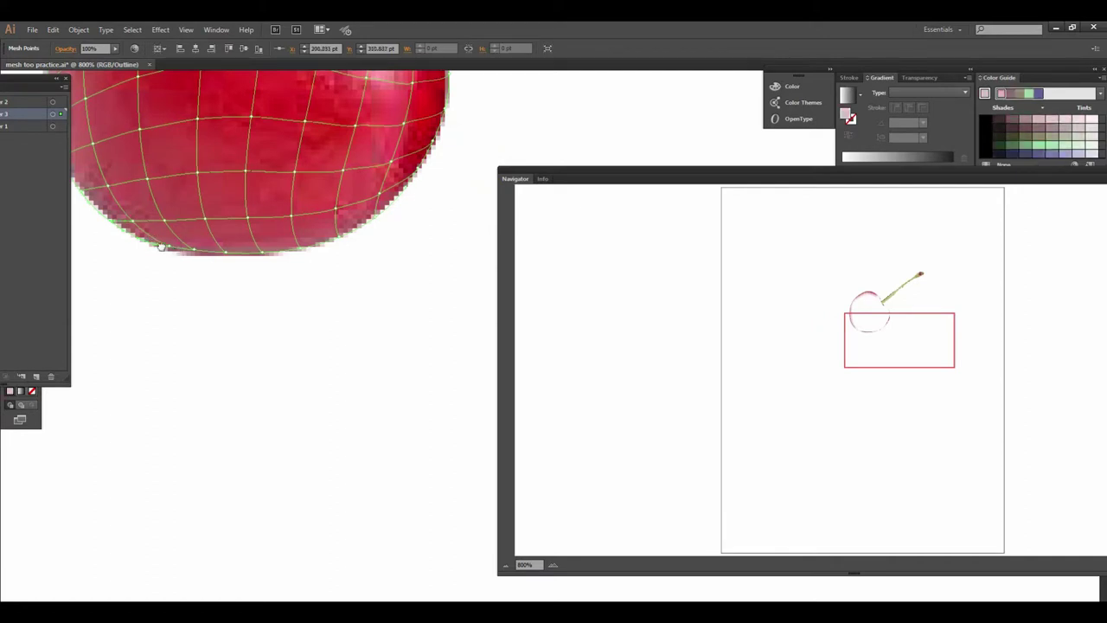
scroll(168, 248, right, 1)
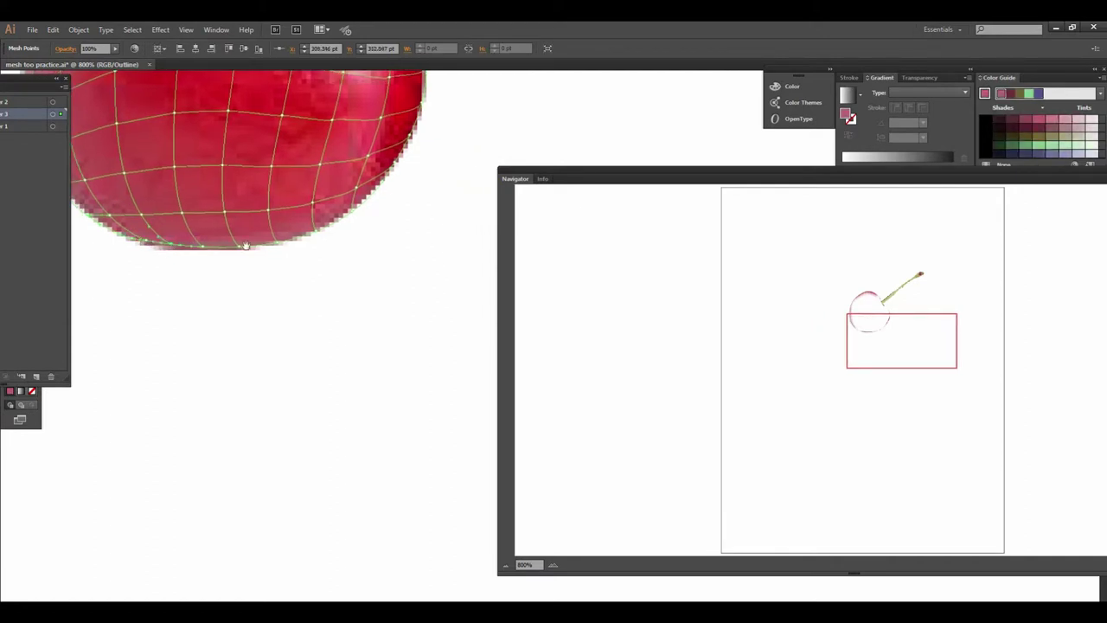
scroll(164, 259, up, 1)
scroll(156, 264, right, 2)
click(149, 275)
scroll(182, 277, right, 2)
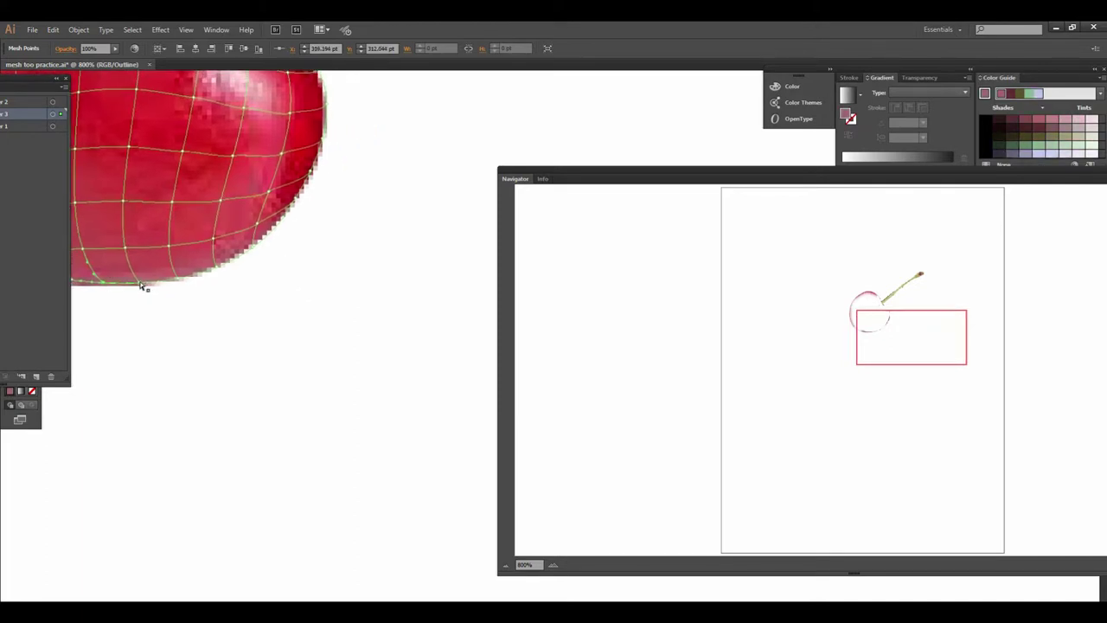
click(171, 274)
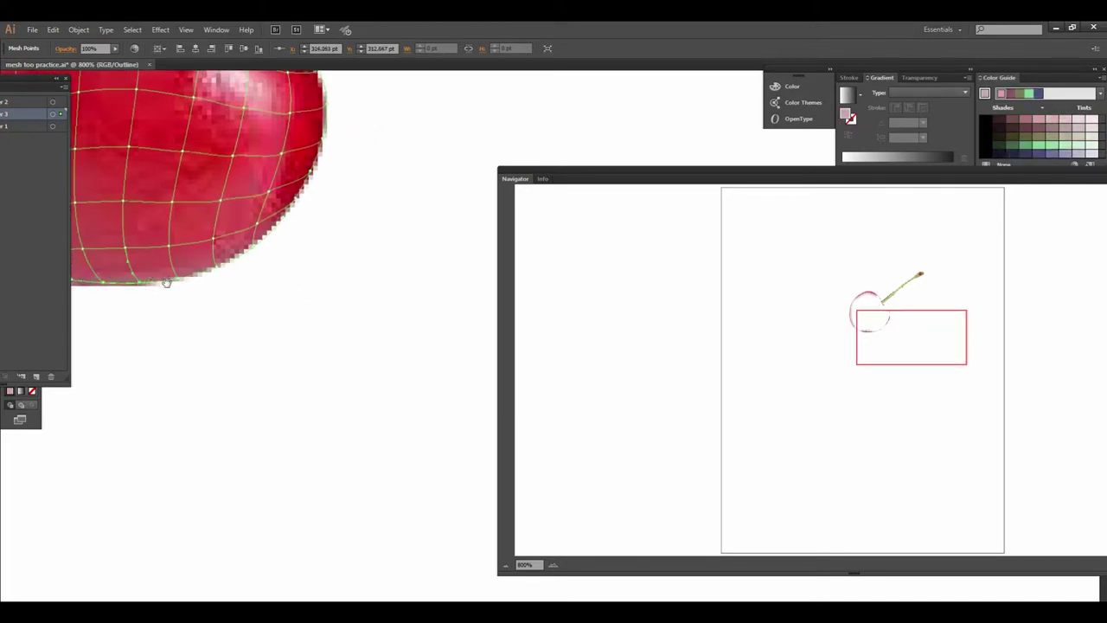
Give two mesh points near the stem a darker red and a more saturated red.
drag(166, 282, 148, 320)
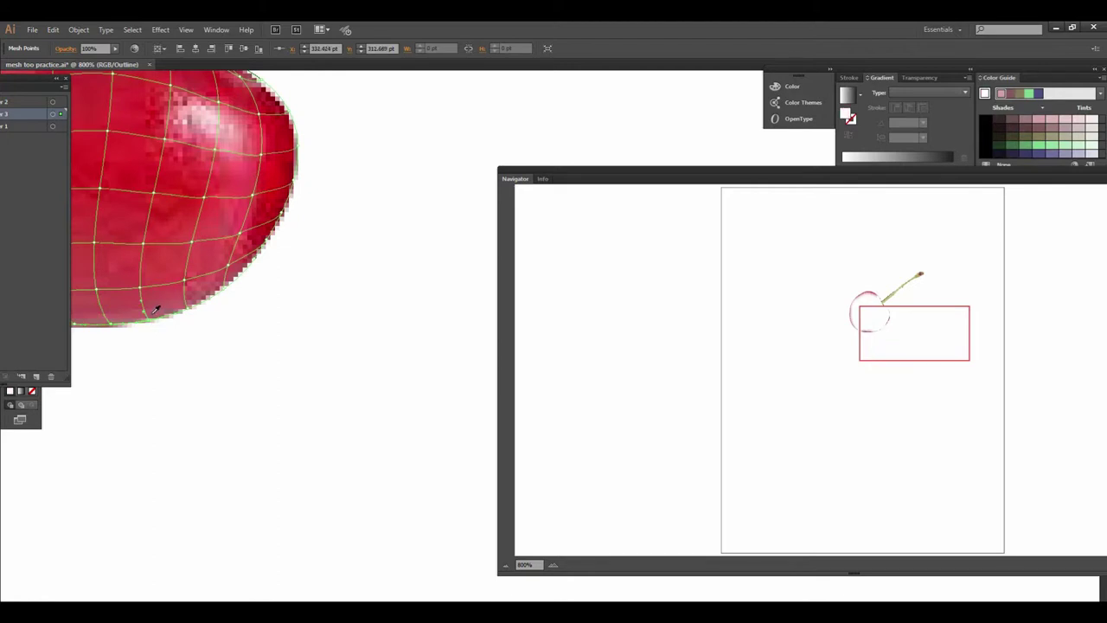
drag(180, 366, 204, 370)
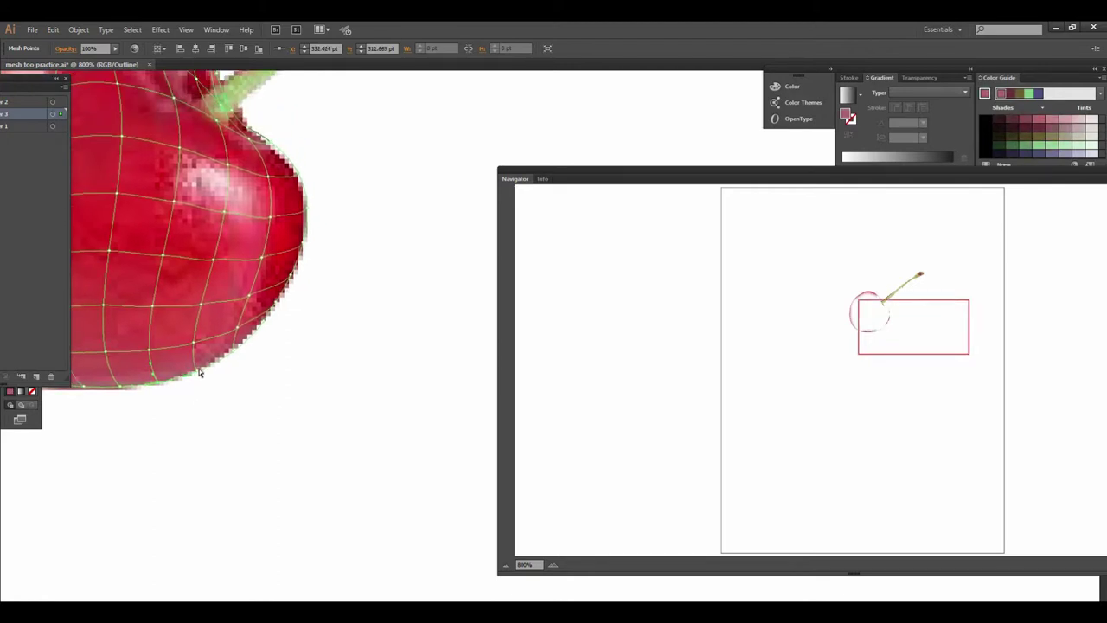
drag(213, 354, 216, 412)
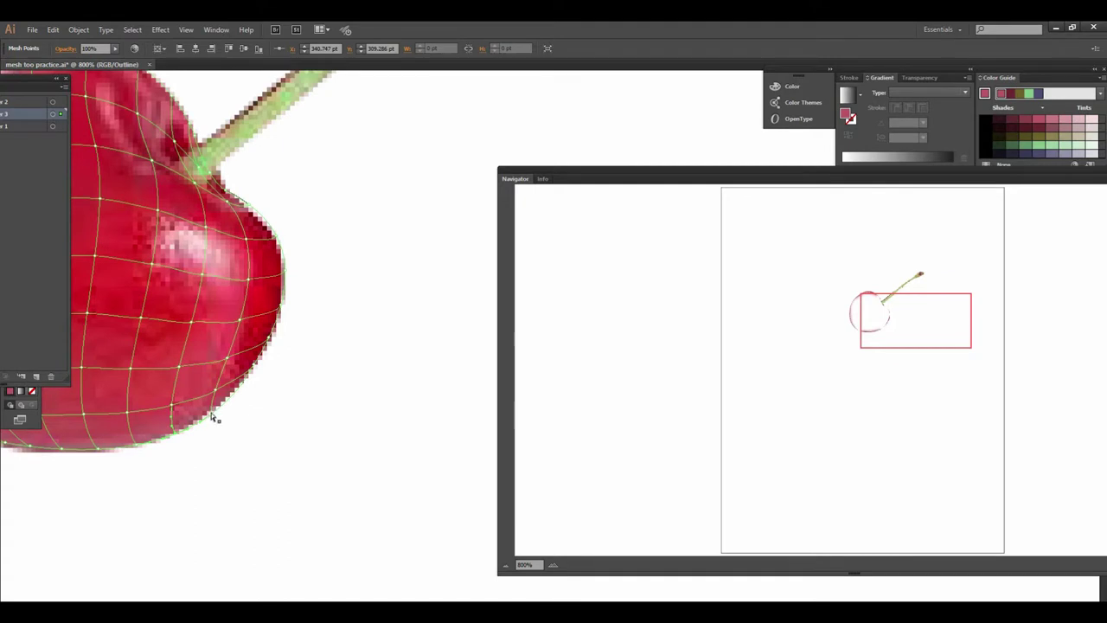
drag(237, 376, 283, 423)
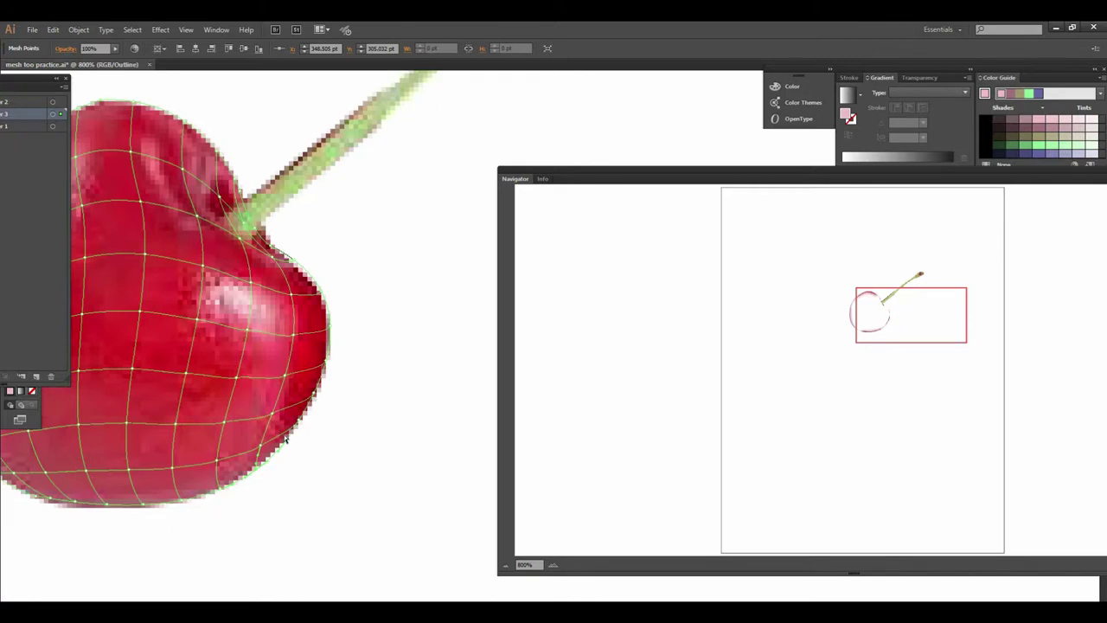
click(288, 442)
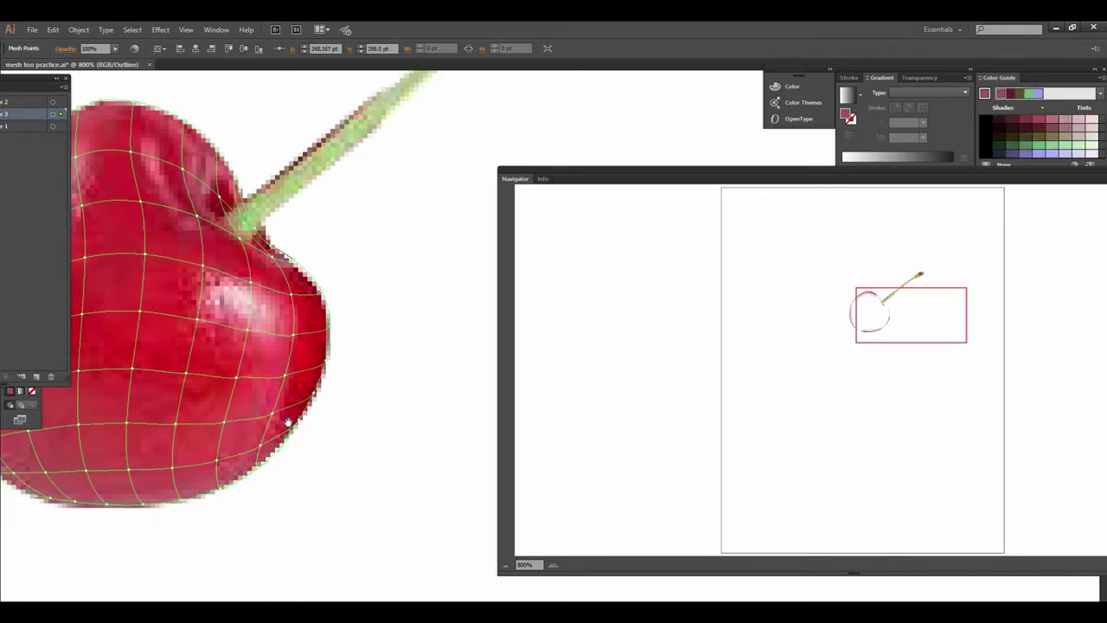
scroll(331, 439, up, 1)
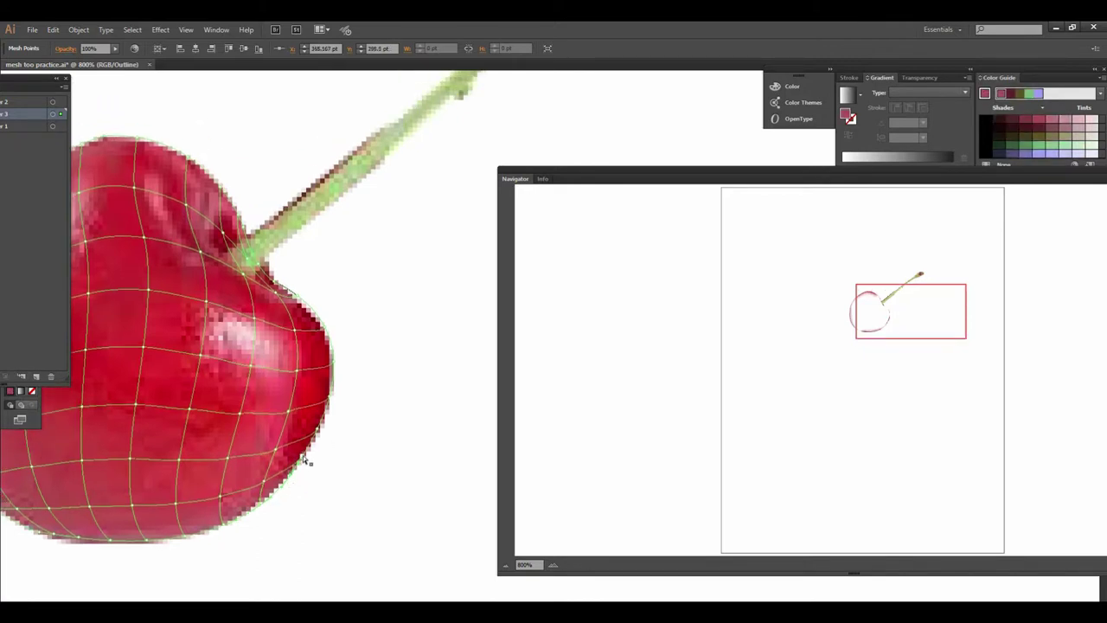
click(305, 443)
scroll(314, 470, up, 1)
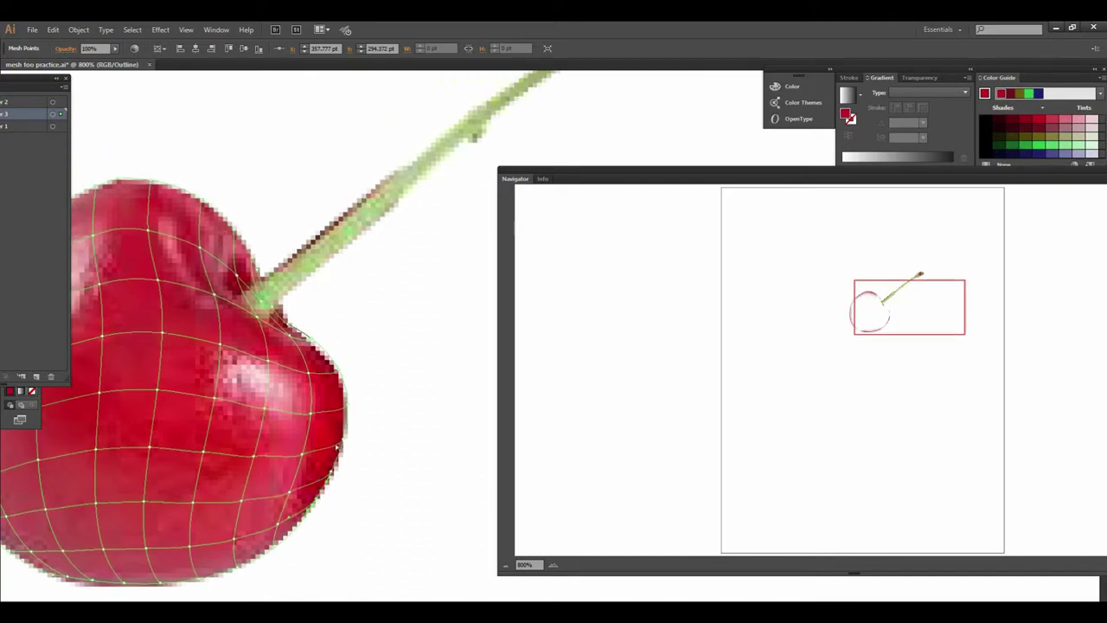
Recolour several mesh points on the cherry's lower right with lighter reds sampled from the photo.
click(332, 464)
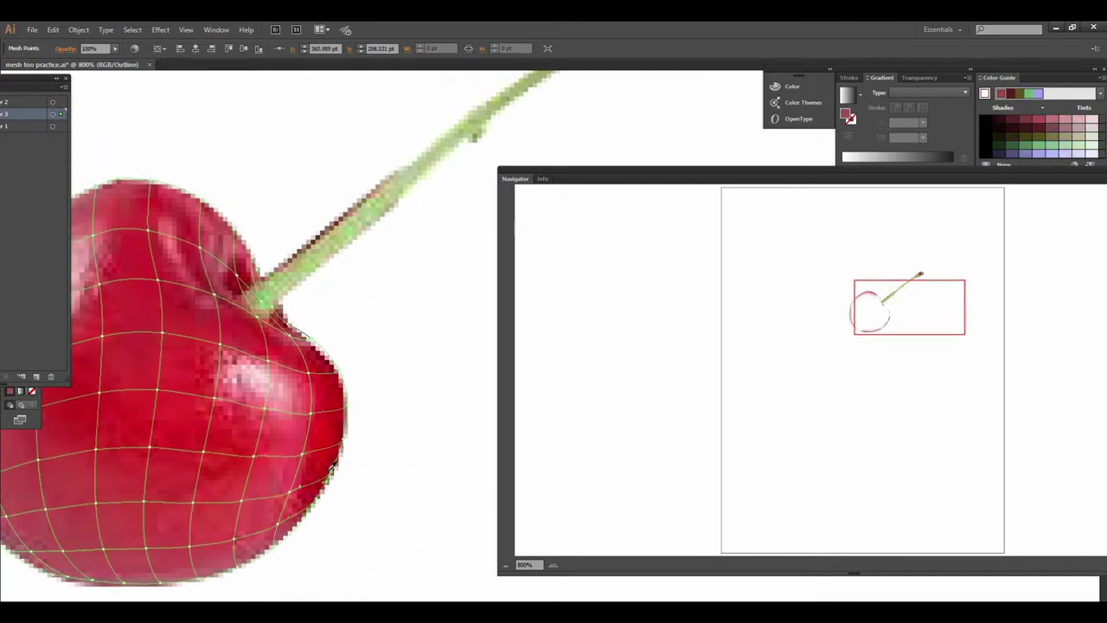
scroll(331, 466, up, 1)
click(342, 467)
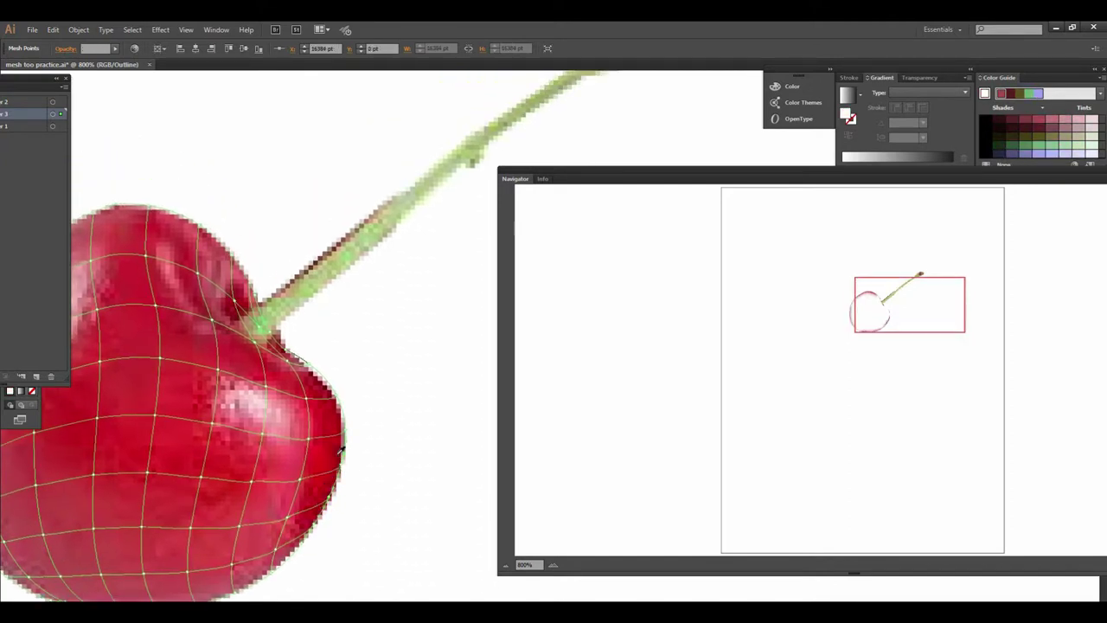
scroll(344, 453, up, 2)
click(341, 446)
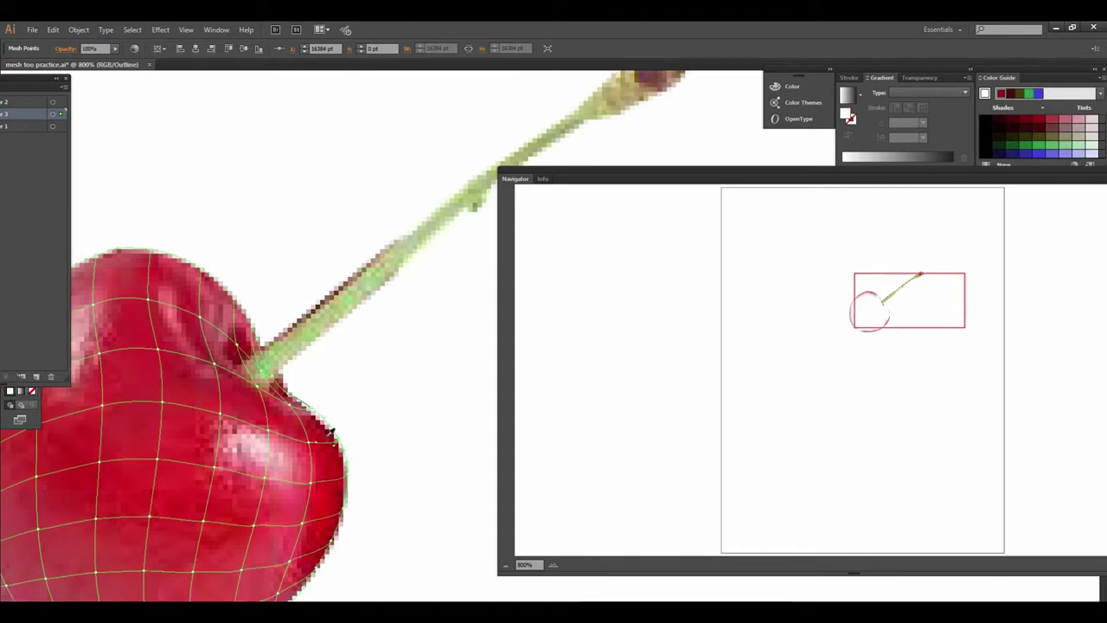
scroll(332, 433, up, 2)
click(333, 454)
scroll(328, 457, up, 1)
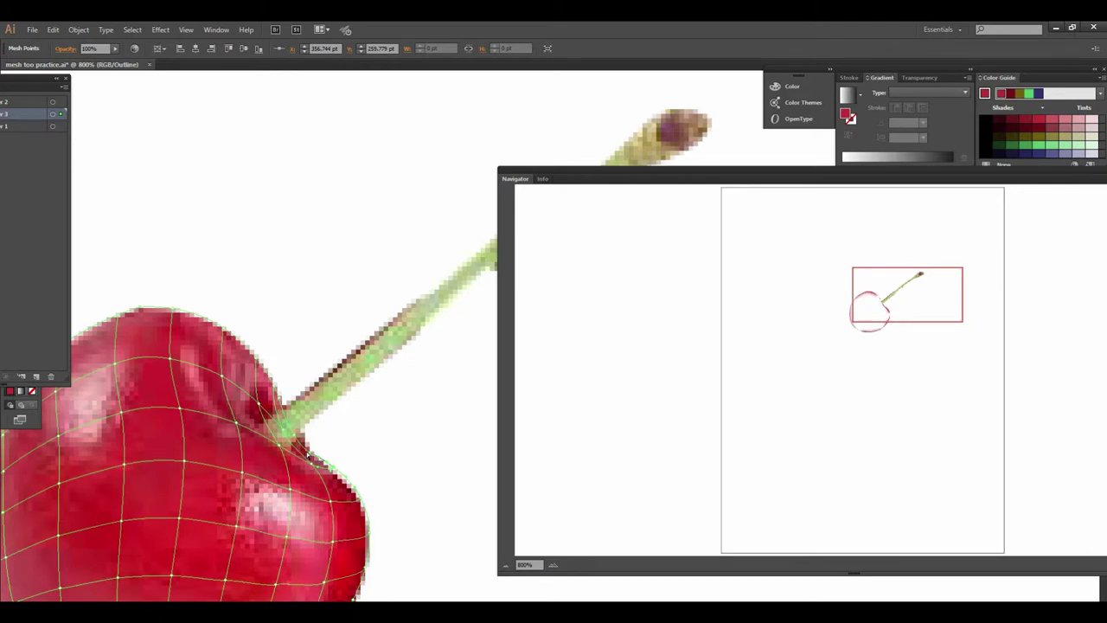
click(308, 455)
click(313, 447)
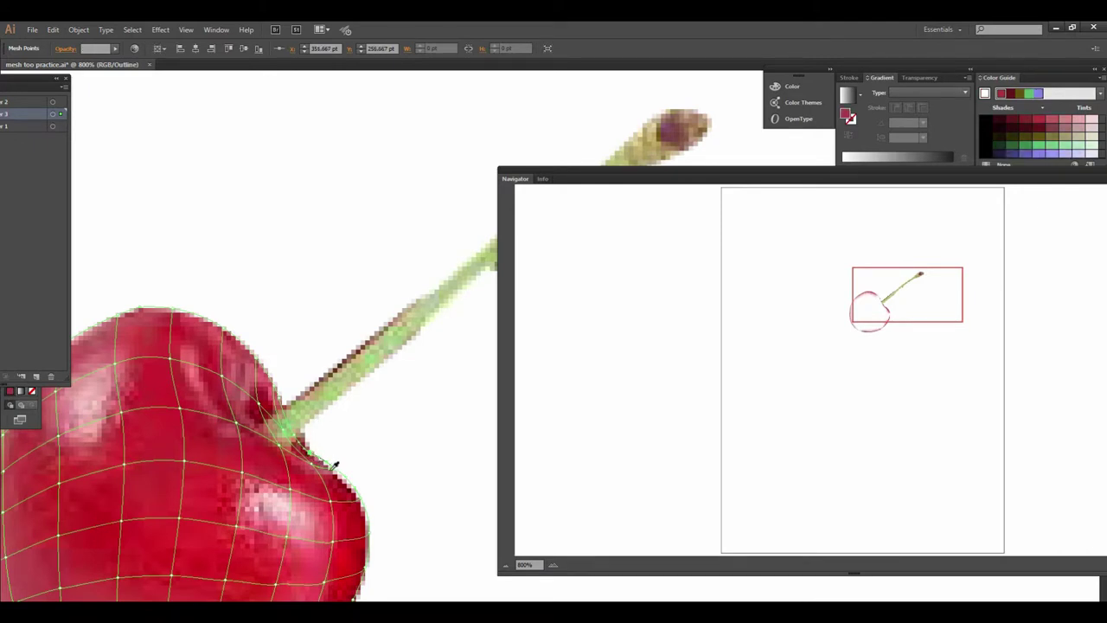
Zoom to 2400% on the lower-right edge and select a mesh point to show its handles.
drag(314, 448, 369, 358)
scroll(359, 431, up, 1)
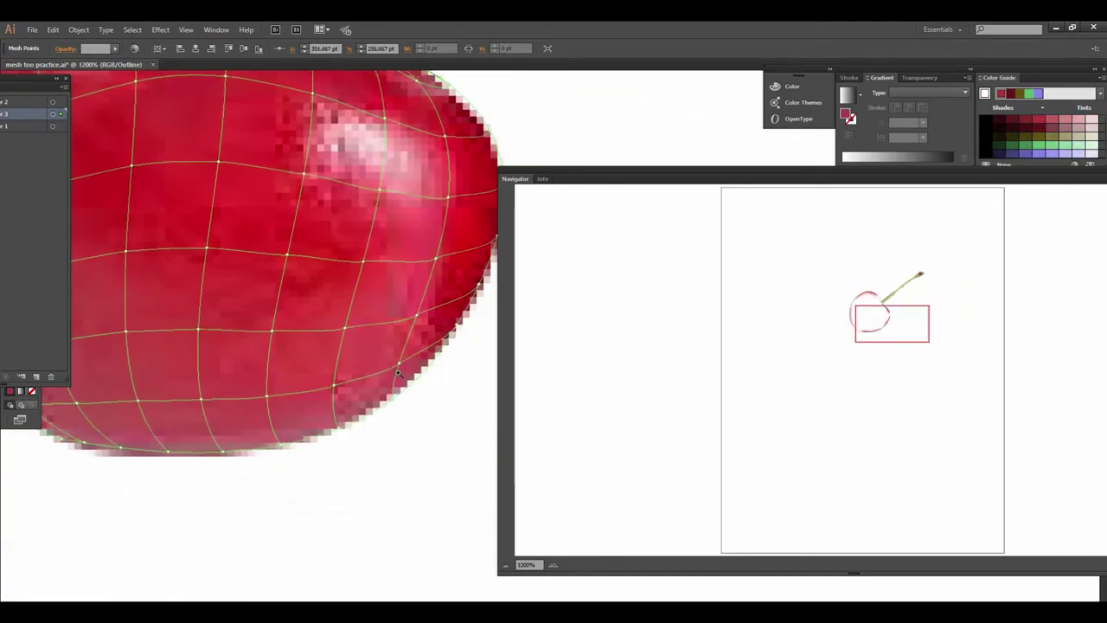
scroll(340, 425, up, 1)
scroll(207, 431, up, 1)
scroll(207, 432, right, 5)
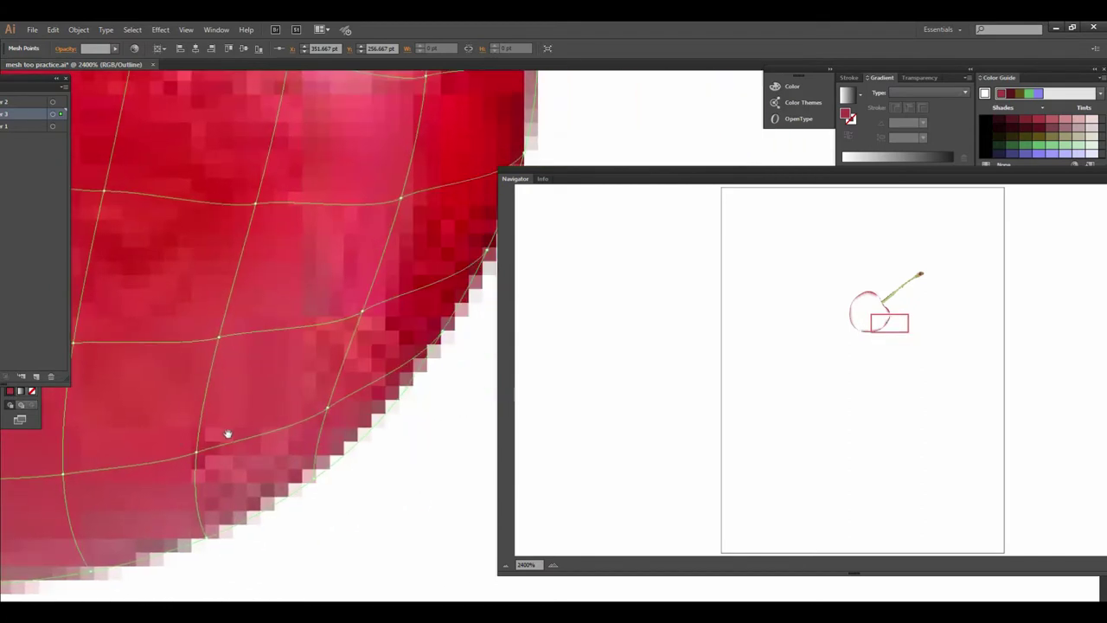
scroll(208, 432, up, 2)
scroll(316, 277, up, 1)
scroll(316, 277, left, 1)
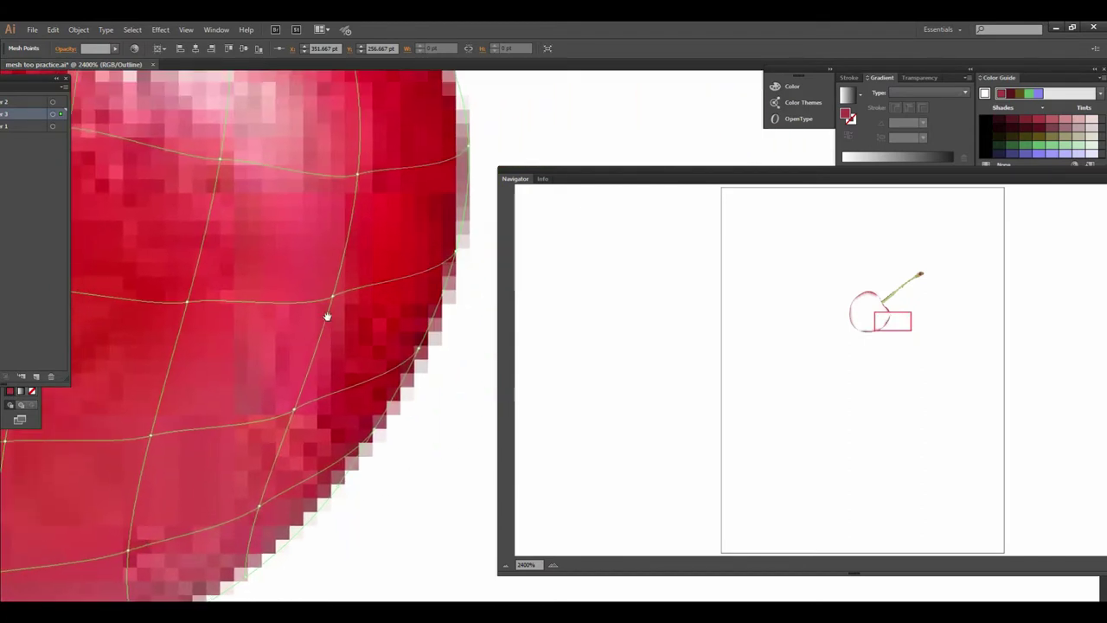
ctrl+click(261, 504)
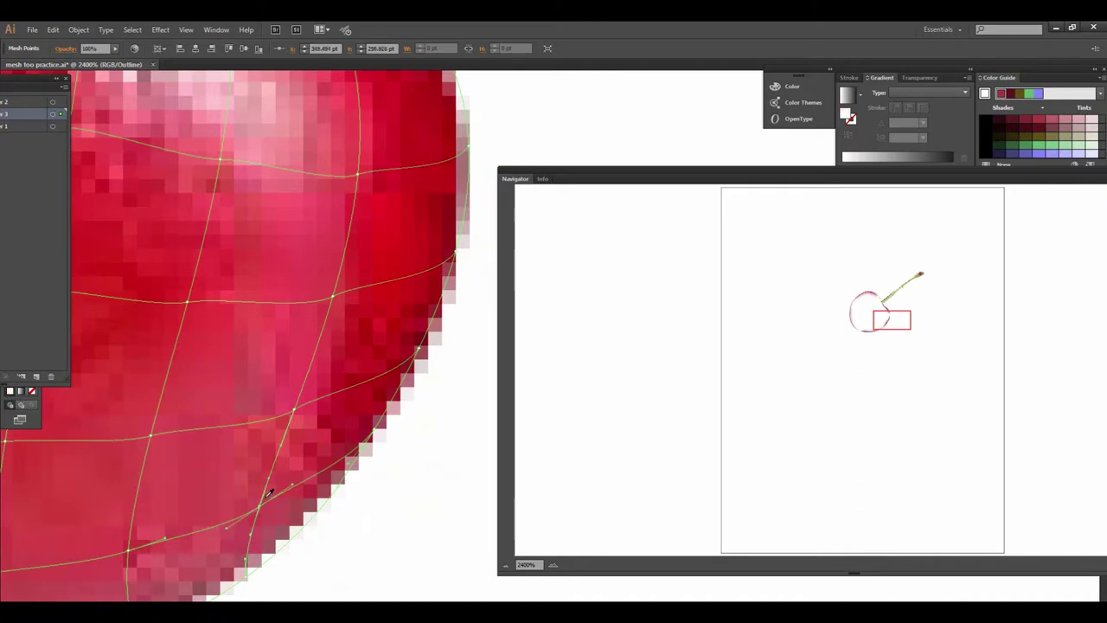
scroll(346, 442, up, 2)
scroll(346, 441, left, 1)
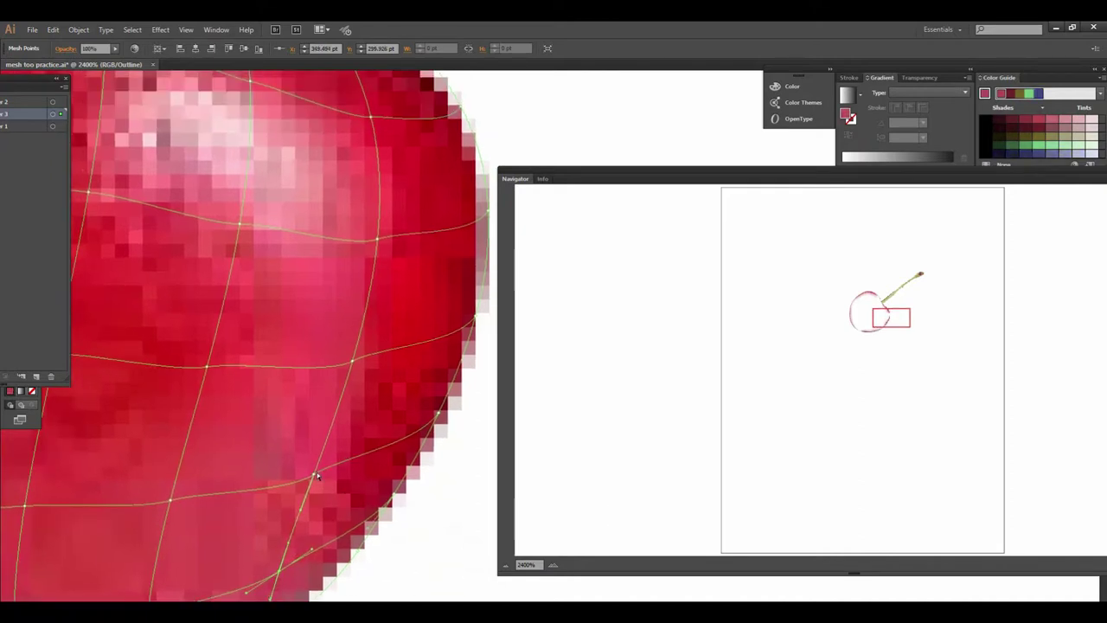
Select several mesh points near the cherry's right edge to show their handles.
ctrl+click(353, 362)
scroll(355, 433, up, 2)
ctrl+click(351, 441)
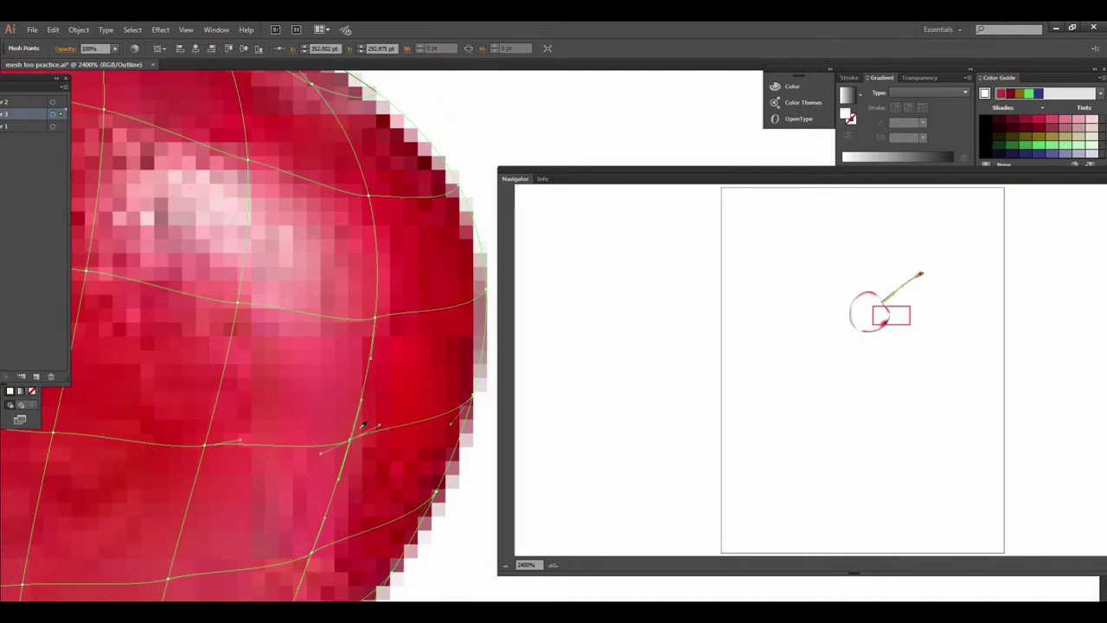
scroll(381, 424, up, 3)
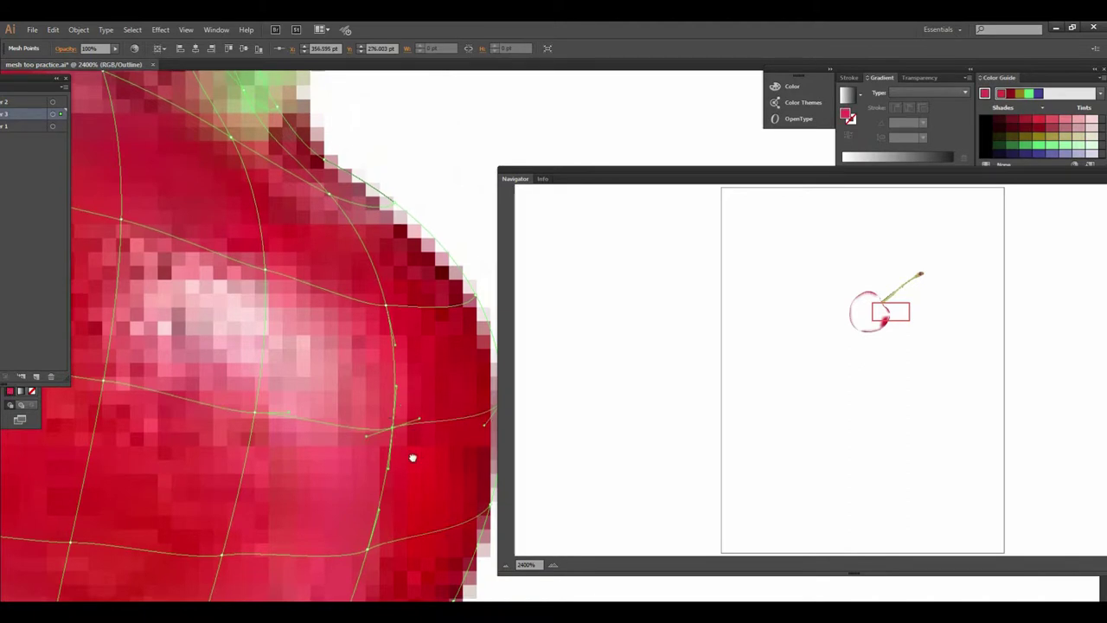
scroll(398, 424, up, 3)
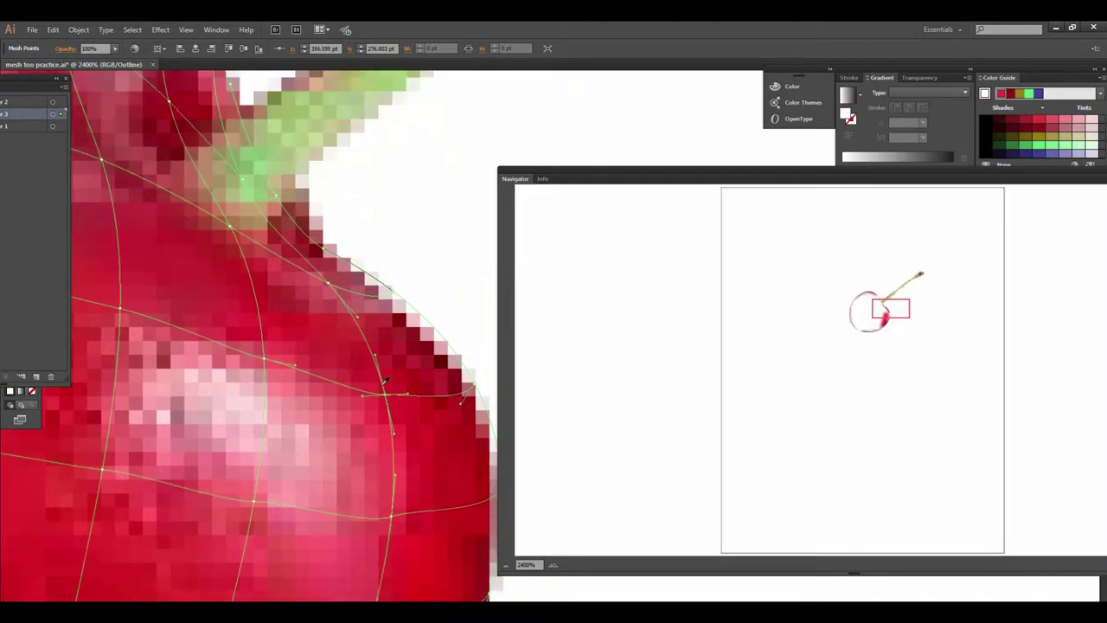
click(384, 395)
Zoom out to 1600% and back to 2400%, moving along the cherry's right edge.
key(ctrl+minus)
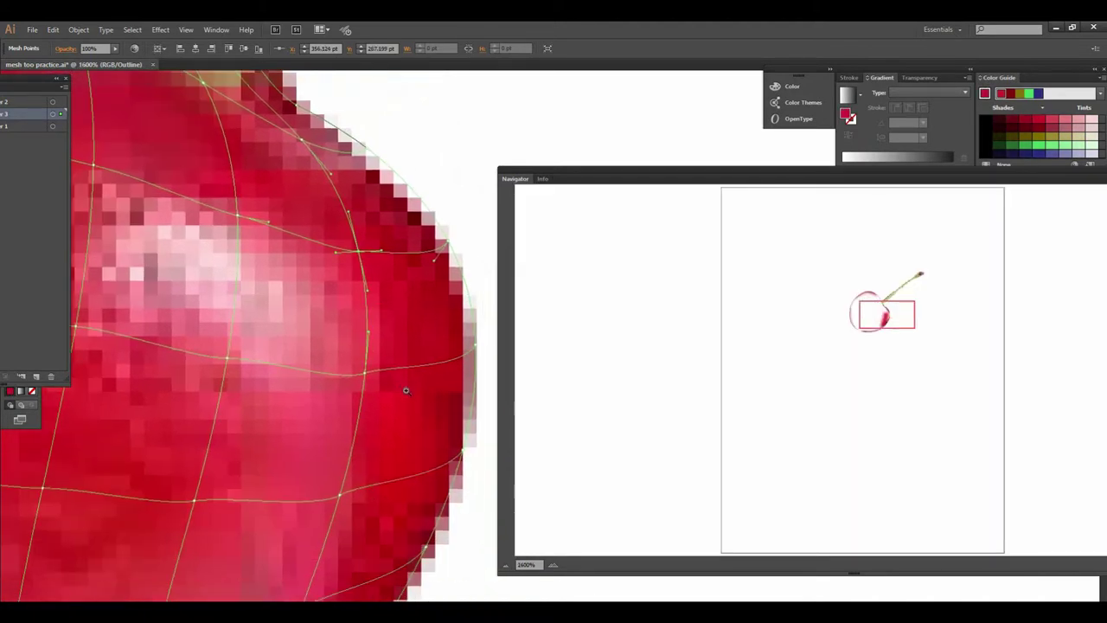
scroll(392, 385, down, 1)
key(ctrl+plus)
mouse_move(346, 341)
mouse_down()
mouse_move(375, 354)
mouse_move(314, 388)
mouse_up()
drag(339, 462, 403, 357)
mouse_move(277, 298)
mouse_down()
mouse_move(267, 415)
mouse_move(264, 327)
mouse_up()
Zoom out across the cherry toward the stem and float the Layers list as a separate panel.
key(ctrl)
scroll(220, 465, up, 2)
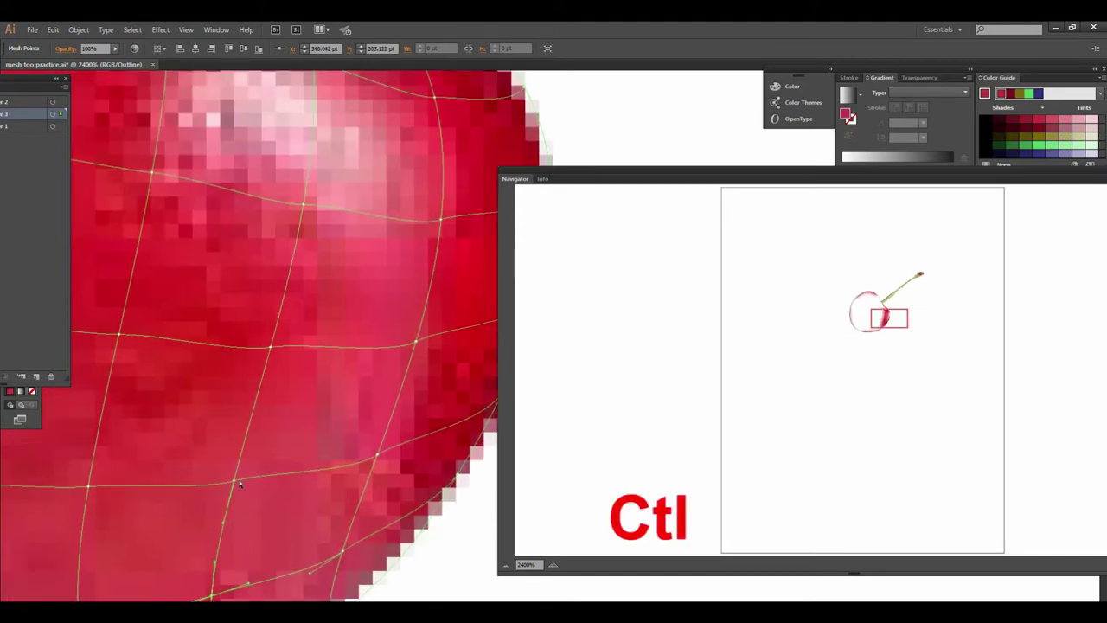
scroll(271, 464, up, 1)
scroll(283, 499, up, 2)
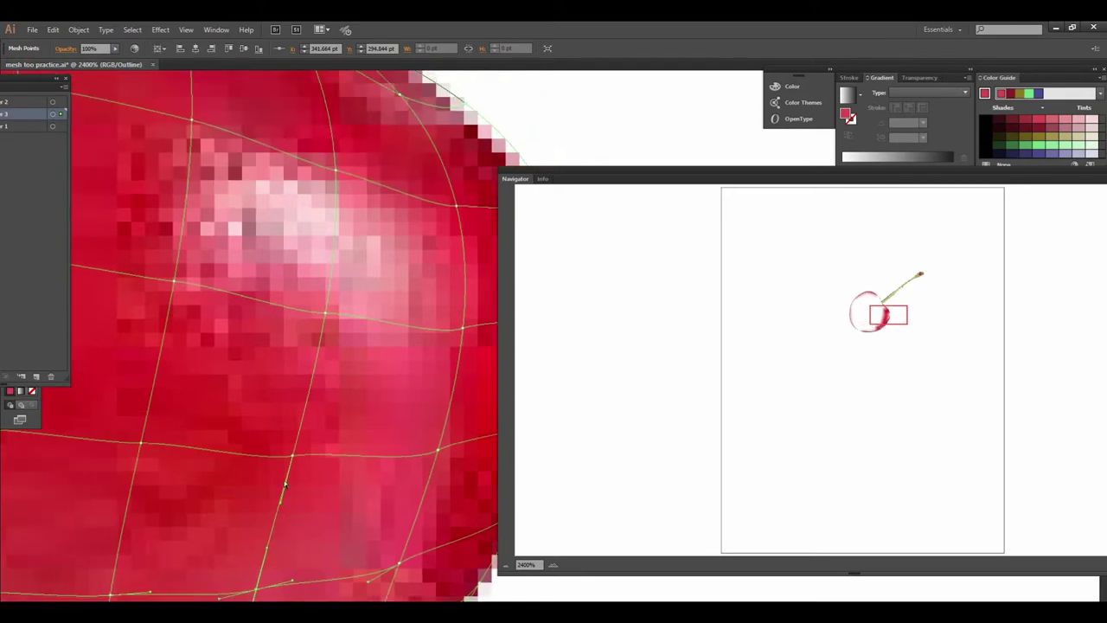
scroll(311, 463, up, 2)
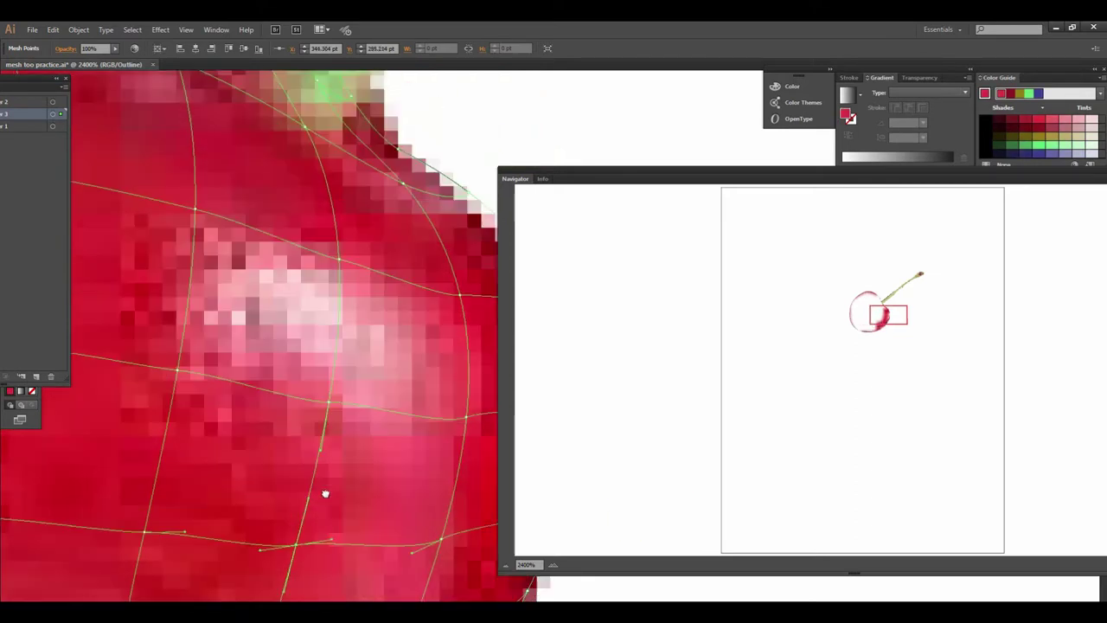
key(space)
ctrl+alt+click(362, 379)
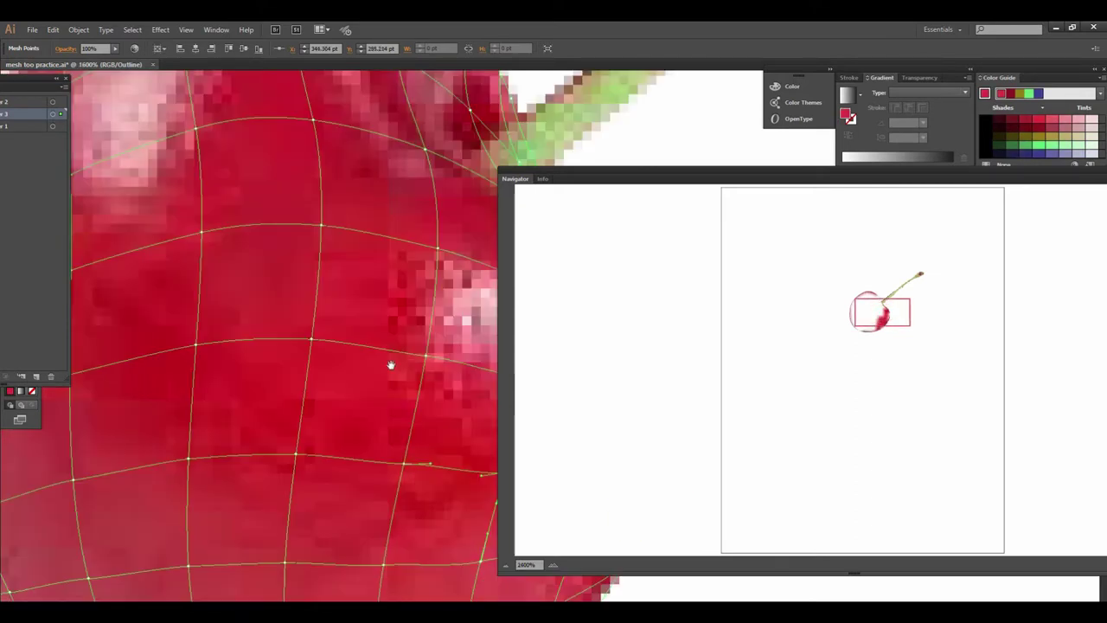
drag(383, 366, 270, 352)
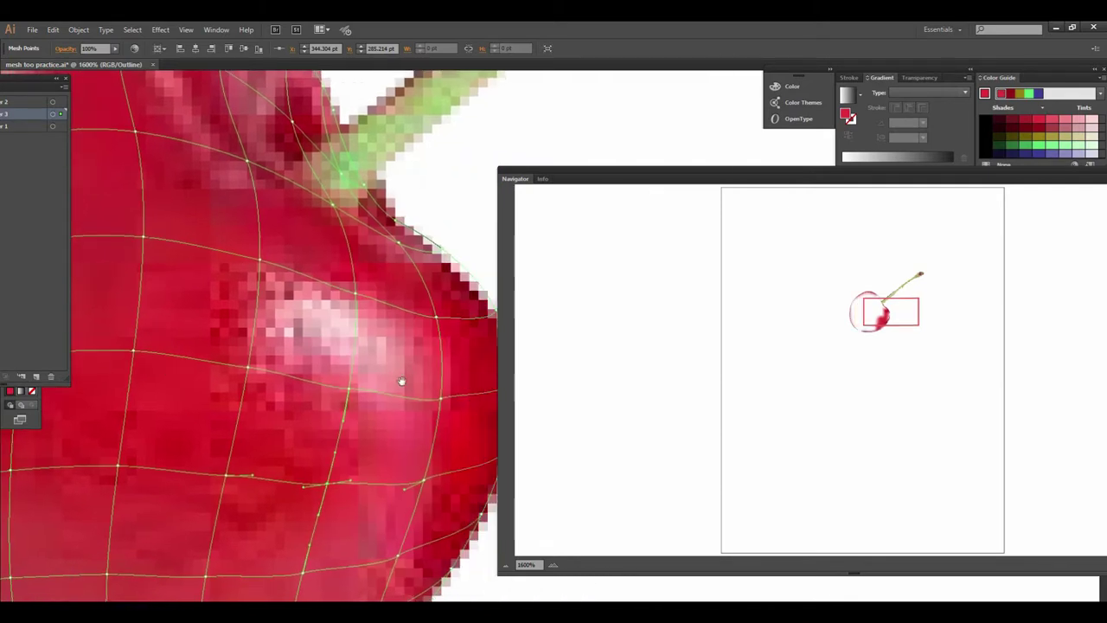
key(ctrl+minus)
drag(404, 375, 302, 378)
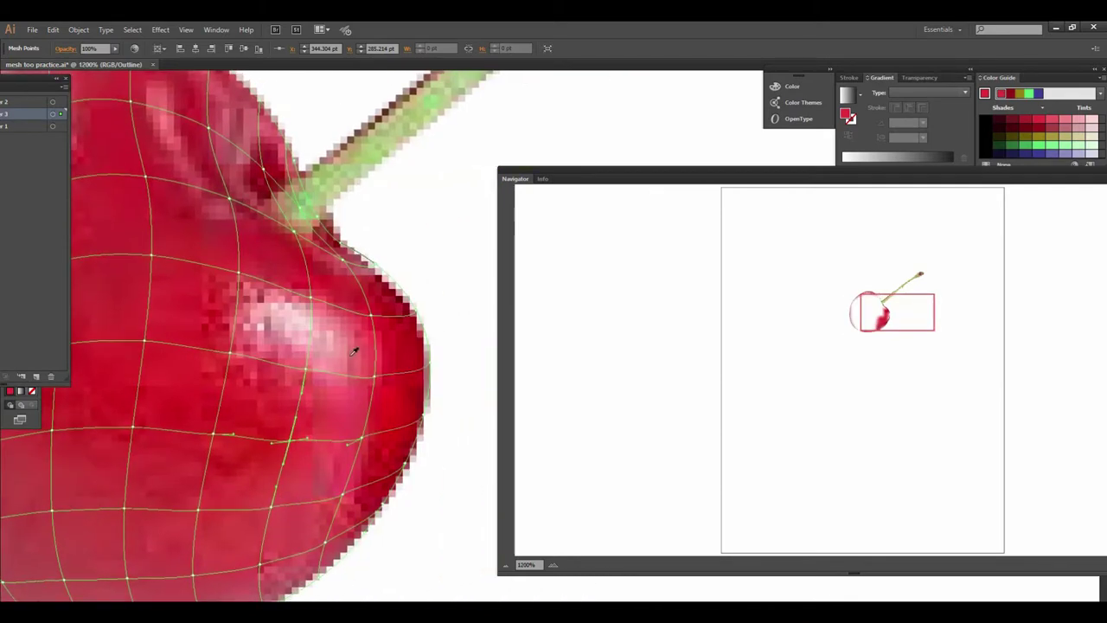
scroll(222, 288, left, 1)
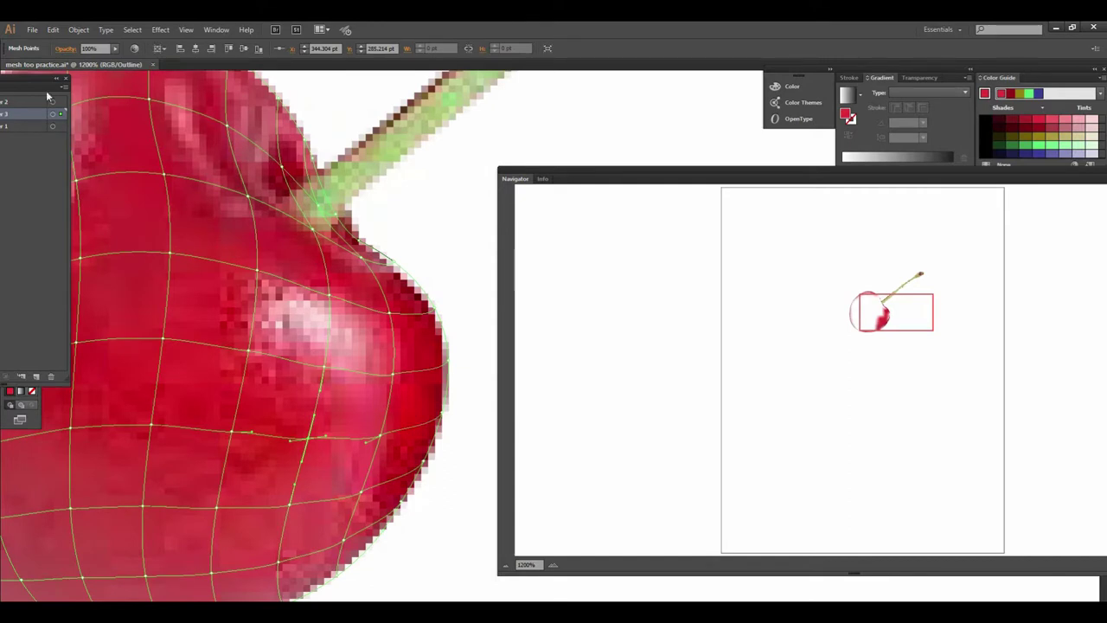
drag(27, 82, 479, 84)
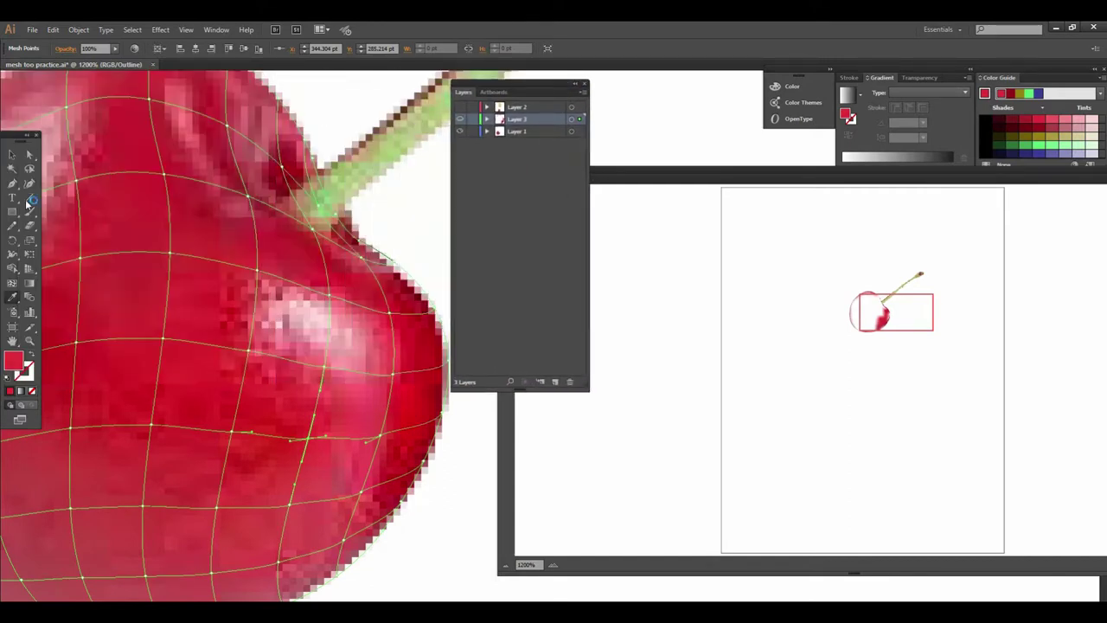
Zoom in to 2400% on the cherry's bright highlight.
scroll(329, 341, right, 4)
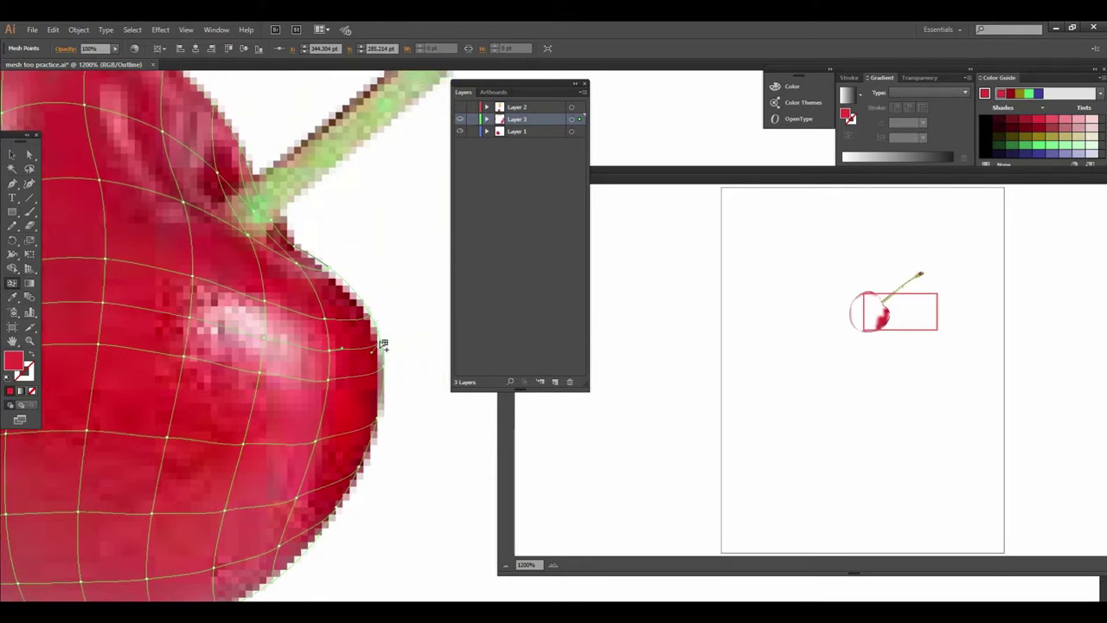
key(ctrl+plus)
drag(341, 341, 199, 381)
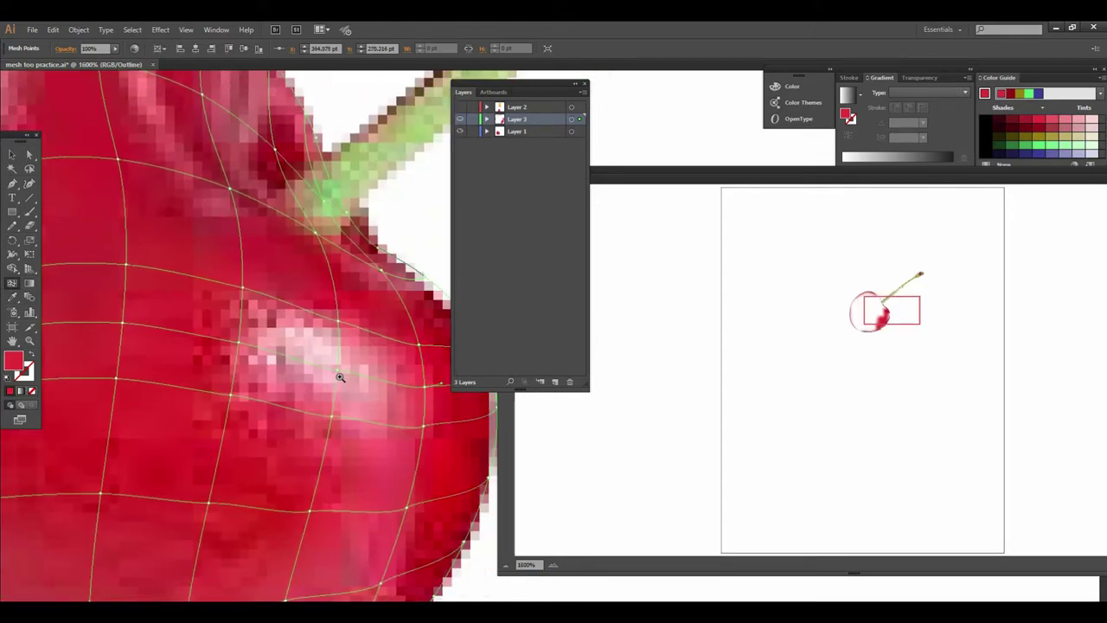
key(ctrl+plus)
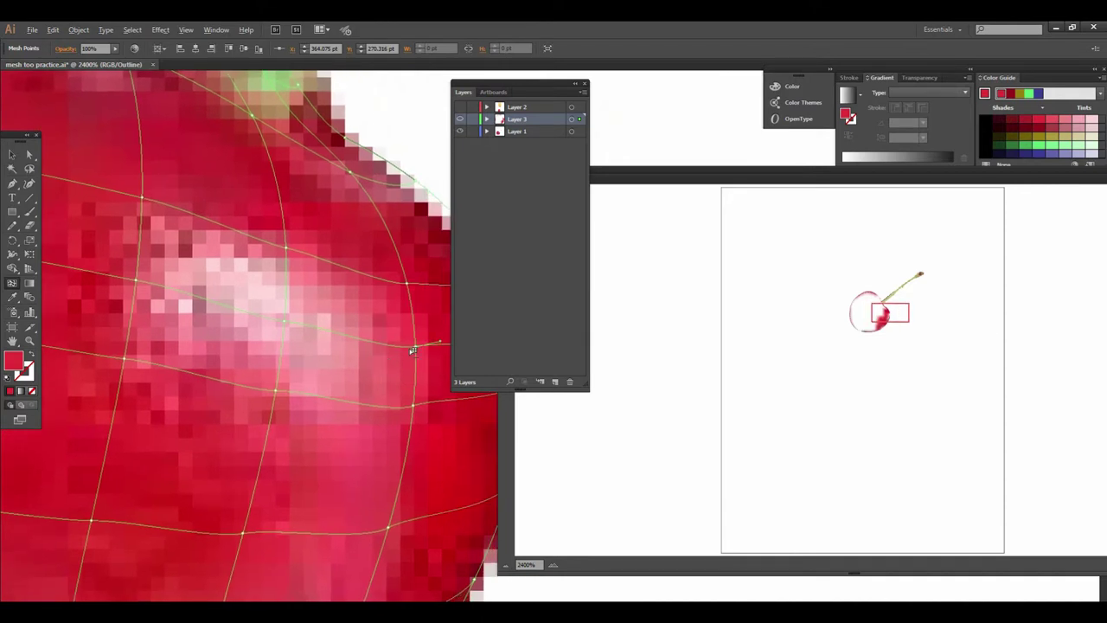
key(alt)
With Direct Selection, move mesh points beside, under, left and above the highlight to fit its outline.
click(29, 154)
drag(416, 348, 402, 362)
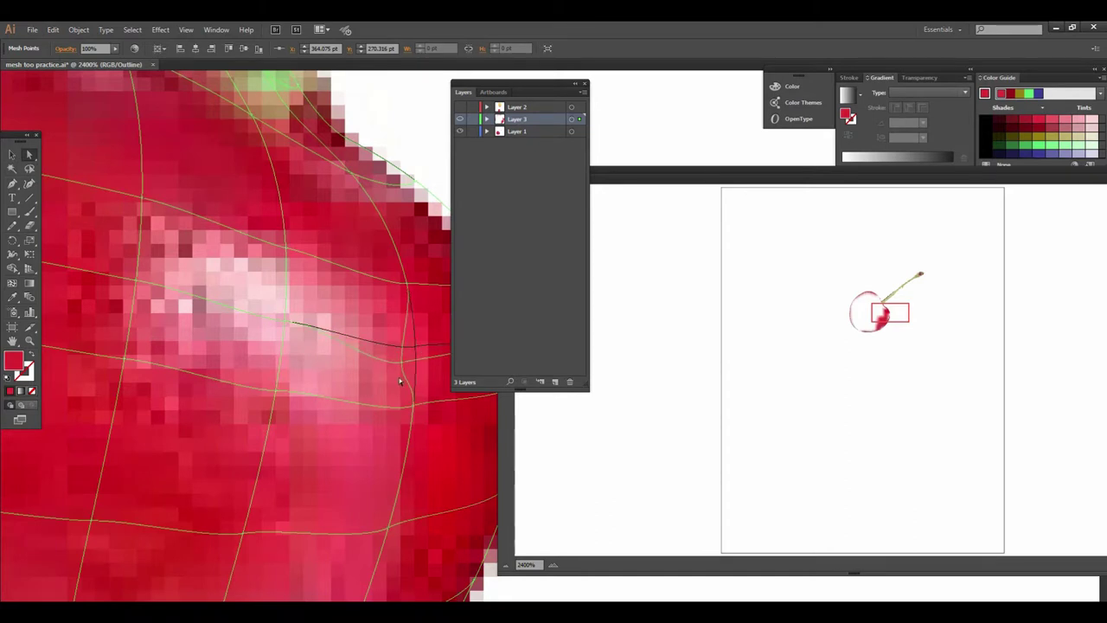
drag(275, 393, 273, 365)
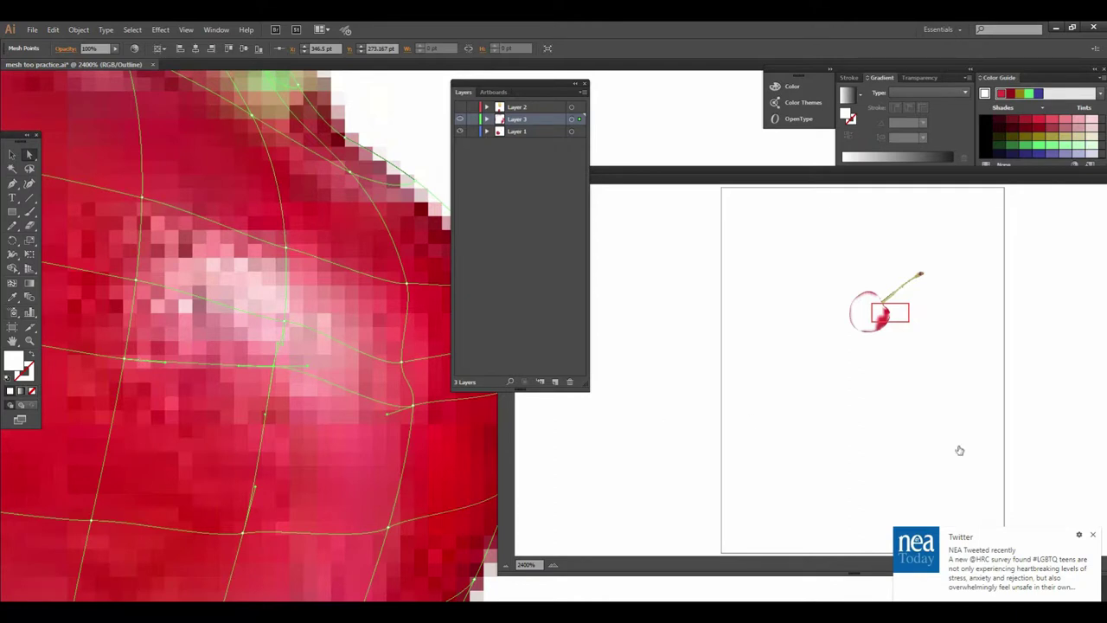
click(1093, 535)
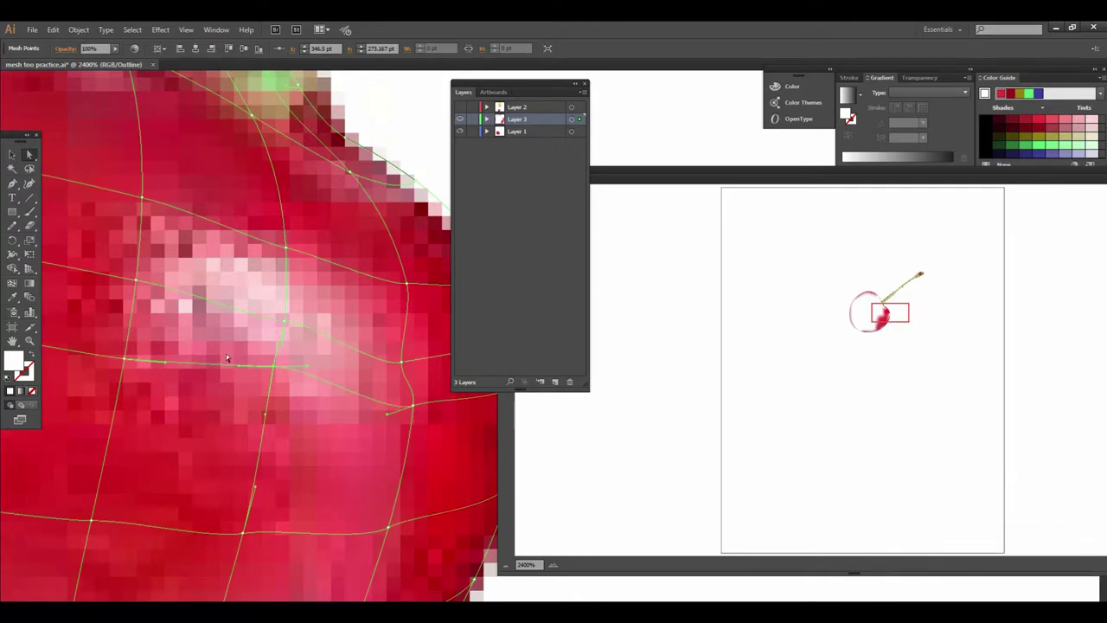
drag(126, 362, 127, 334)
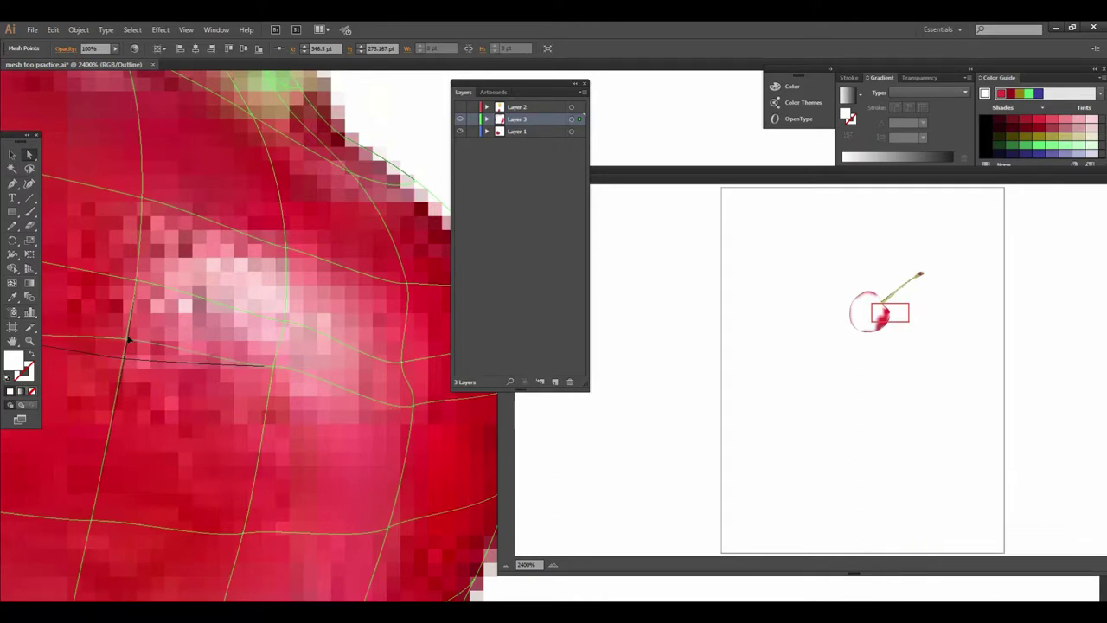
click(134, 281)
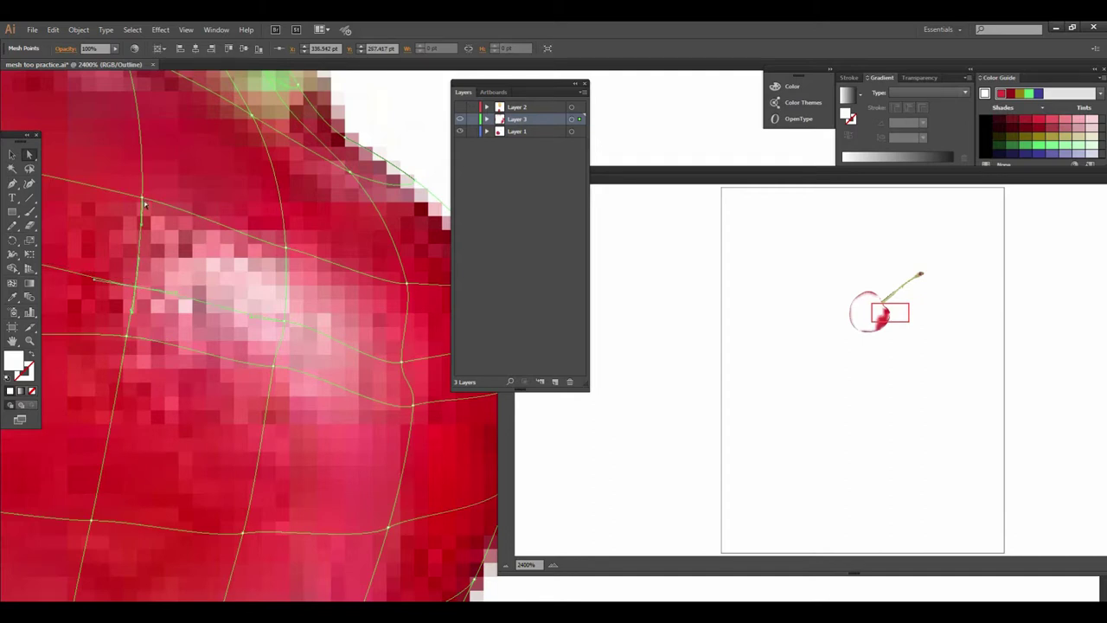
drag(142, 205, 143, 222)
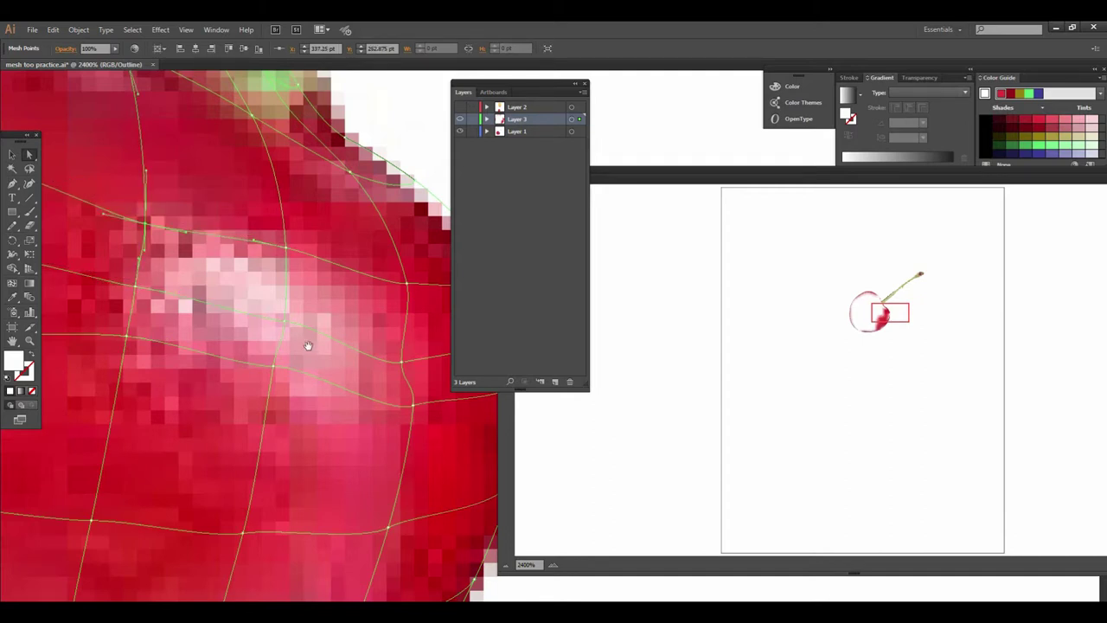
Select the red mesh points right of the highlight, then view the upper edge and stem.
drag(311, 352, 298, 331)
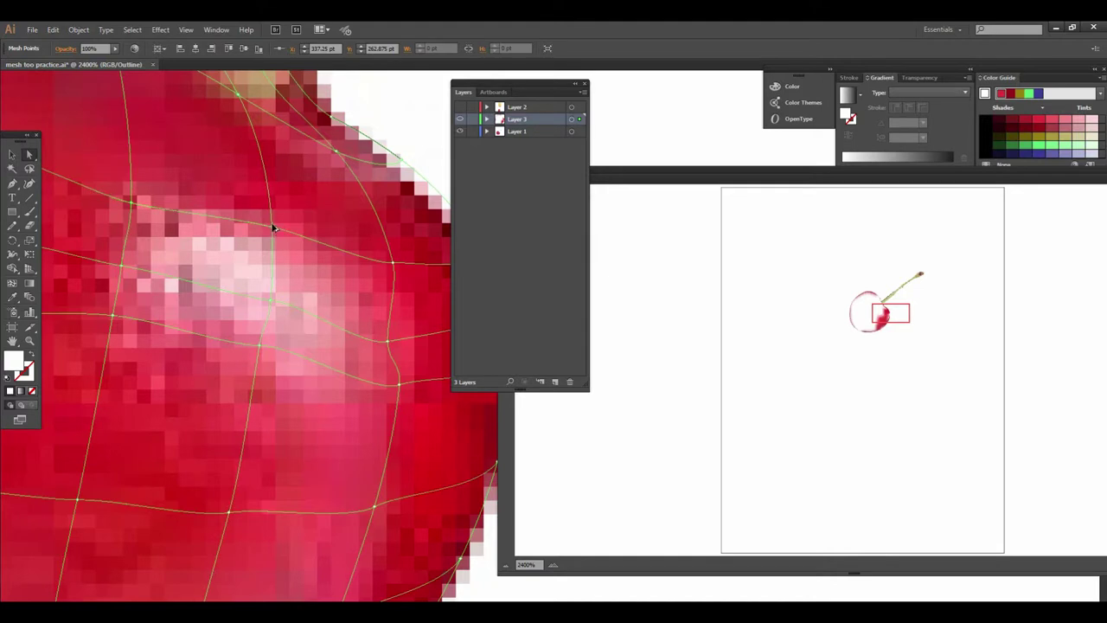
click(279, 255)
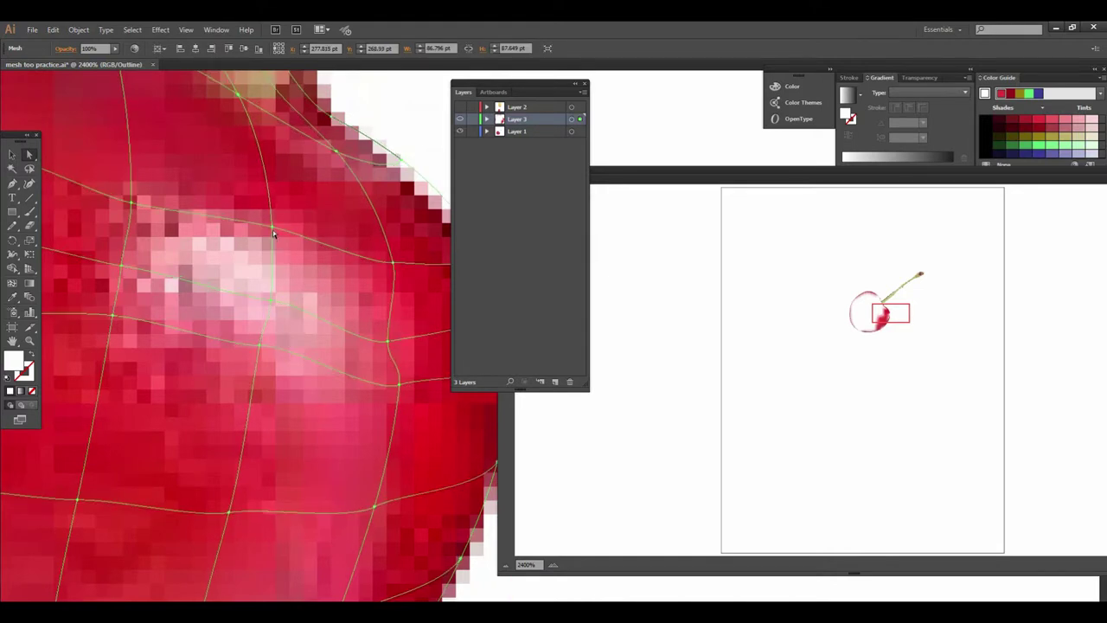
click(273, 229)
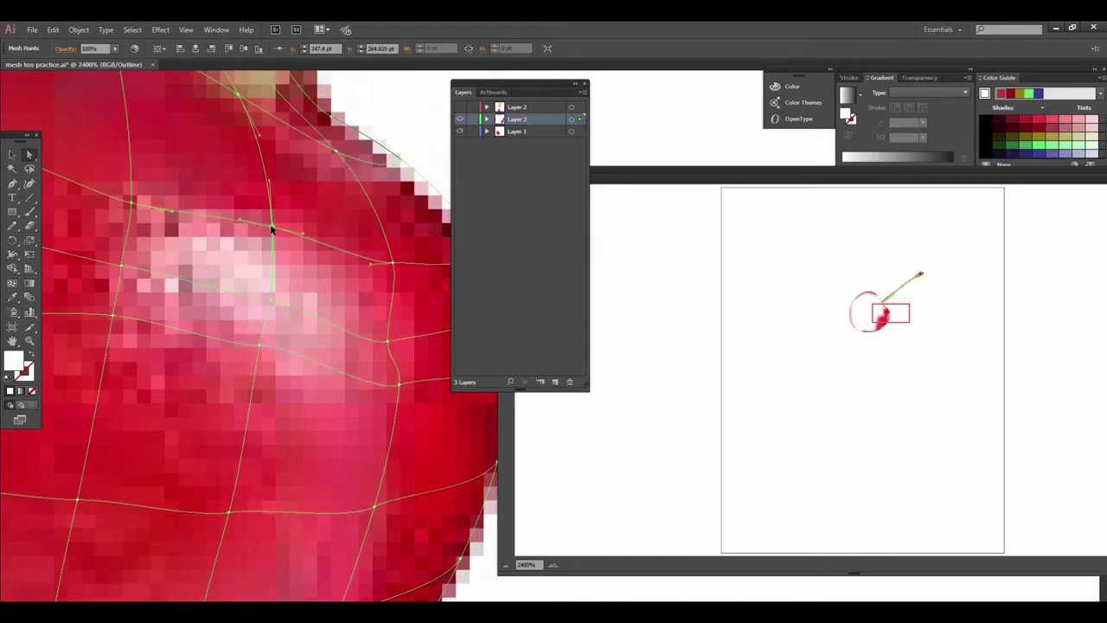
click(393, 264)
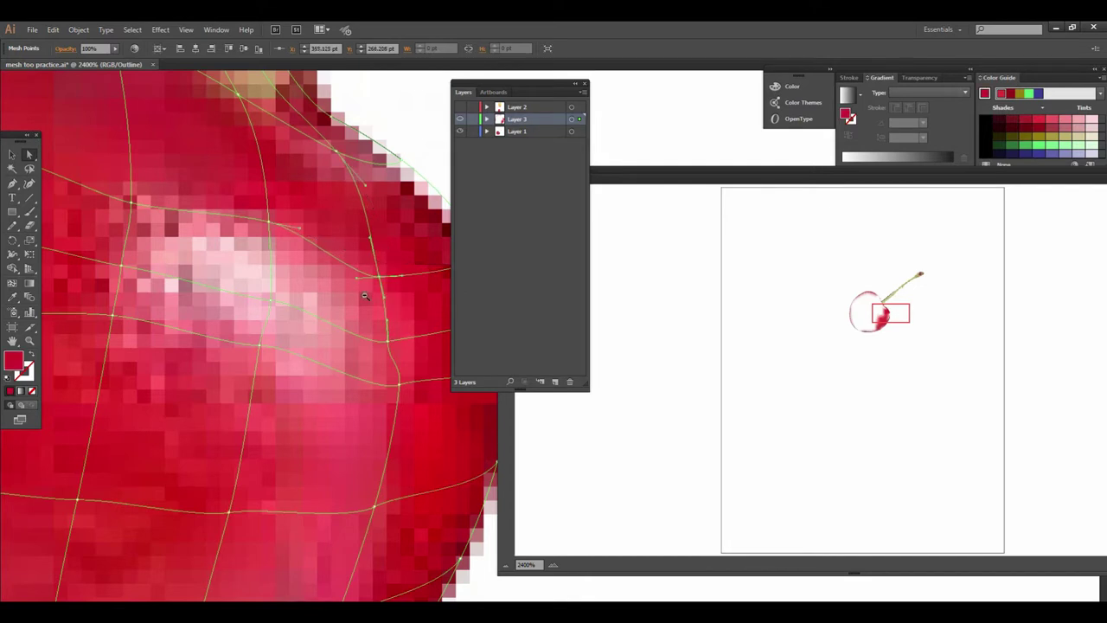
key(ctrl+minus)
mouse_move(385, 307)
mouse_down()
mouse_move(165, 353)
mouse_move(215, 348)
mouse_up()
mouse_move(306, 351)
mouse_down()
mouse_move(326, 346)
mouse_move(323, 371)
mouse_move(365, 396)
mouse_up()
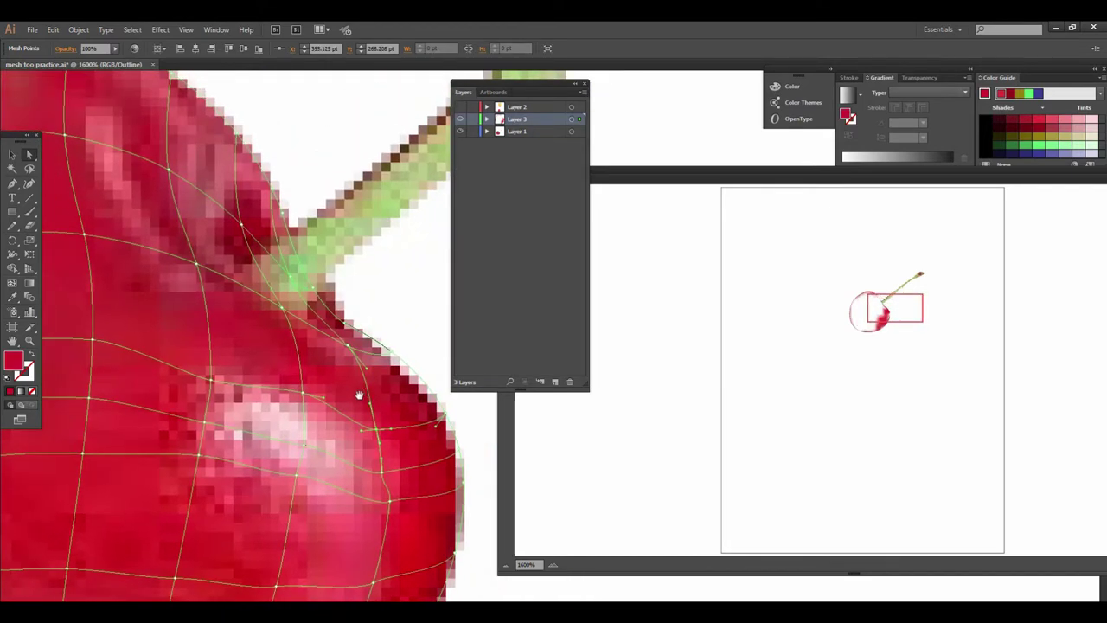
Zoom back in over the cherry's upper highlight and return to editing the gradient mesh.
key(ctrl+minus)
scroll(351, 396, up, 3)
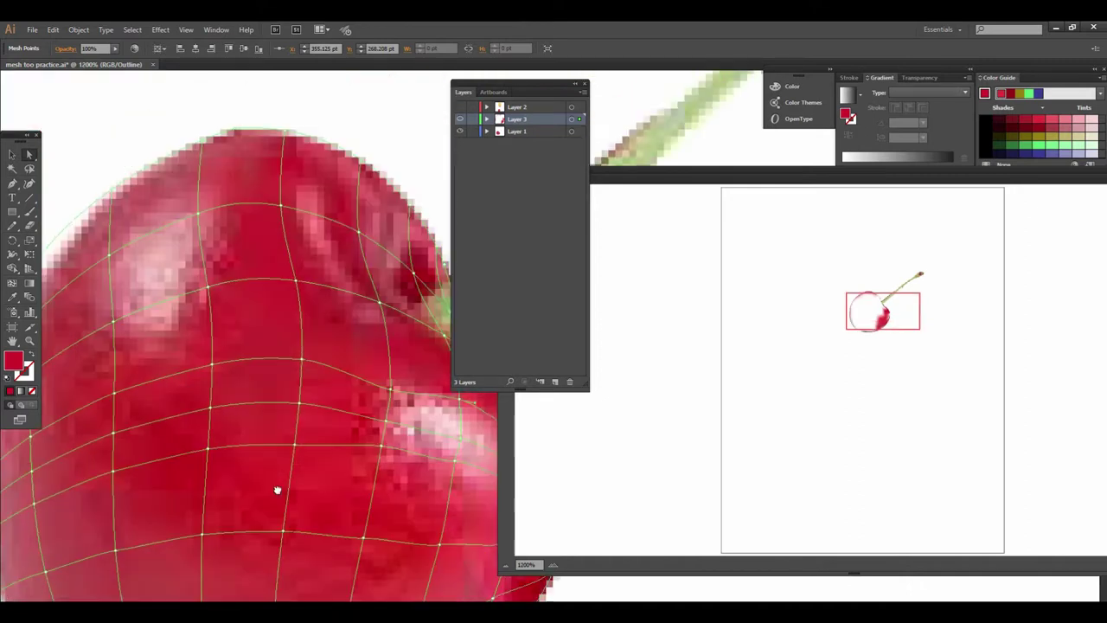
scroll(246, 399, up, 2)
key(ctrl+plus)
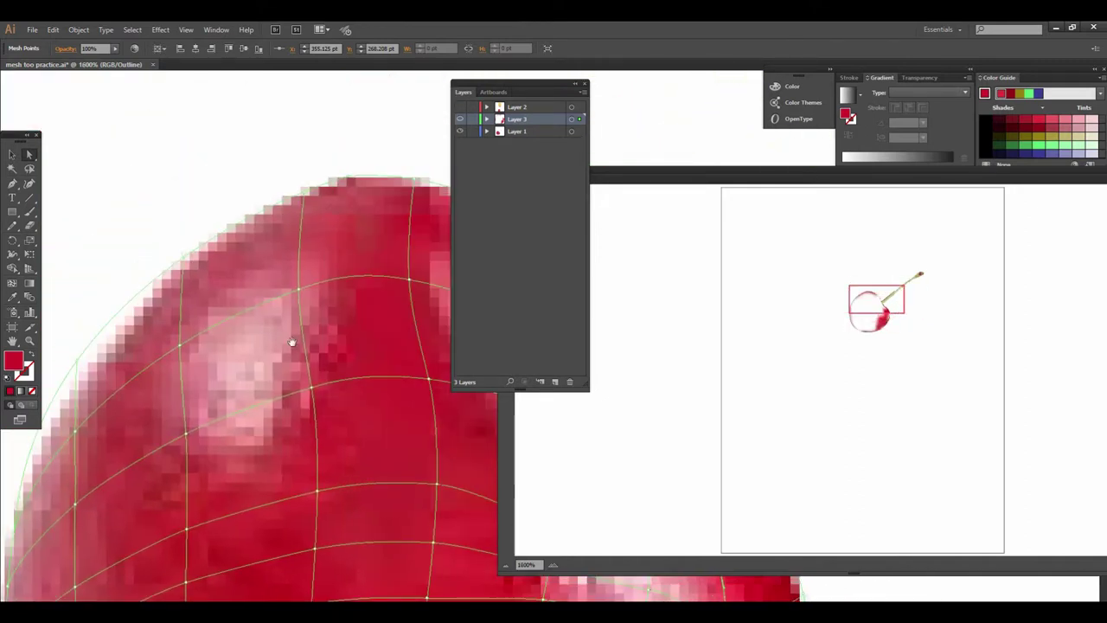
drag(277, 386, 273, 342)
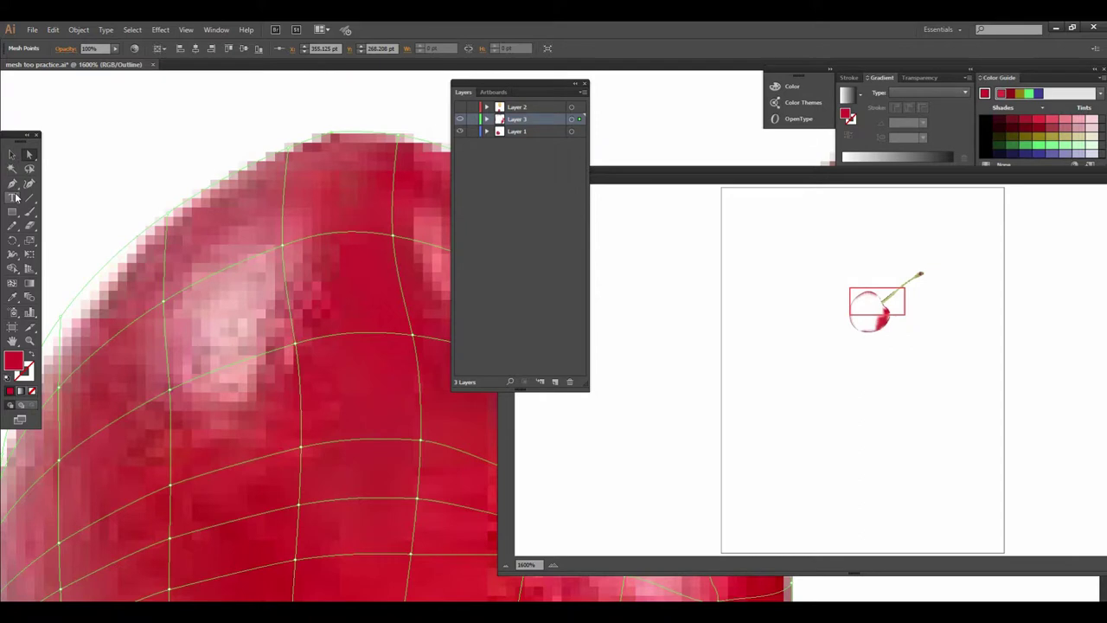
click(12, 283)
scroll(191, 298, down, 2)
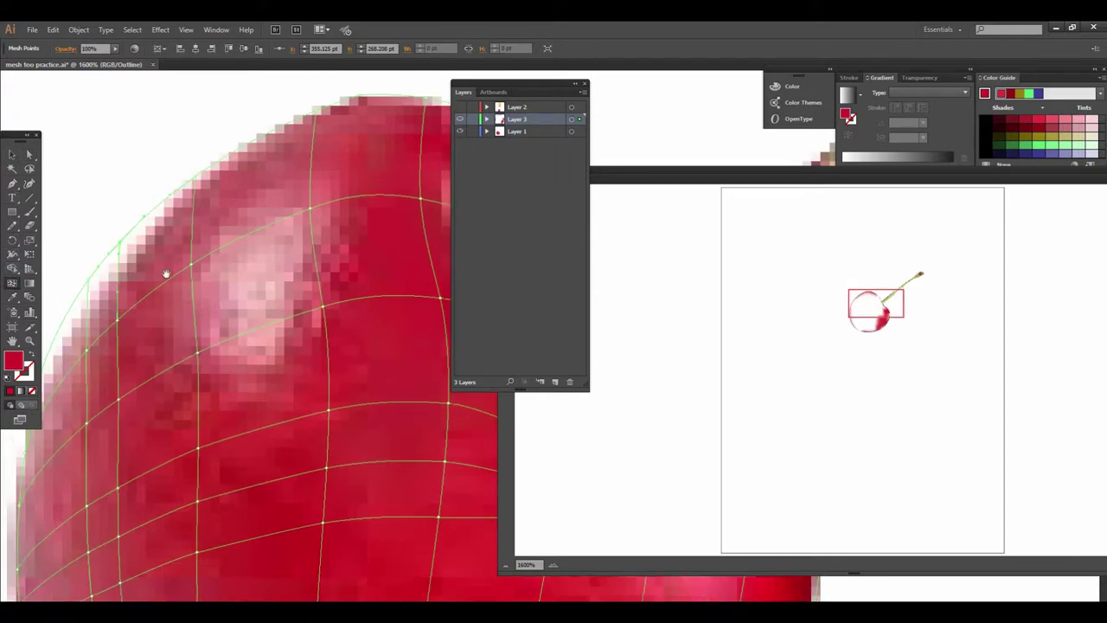
scroll(259, 217, up, 2)
scroll(75, 311, up, 2)
scroll(75, 311, down, 1)
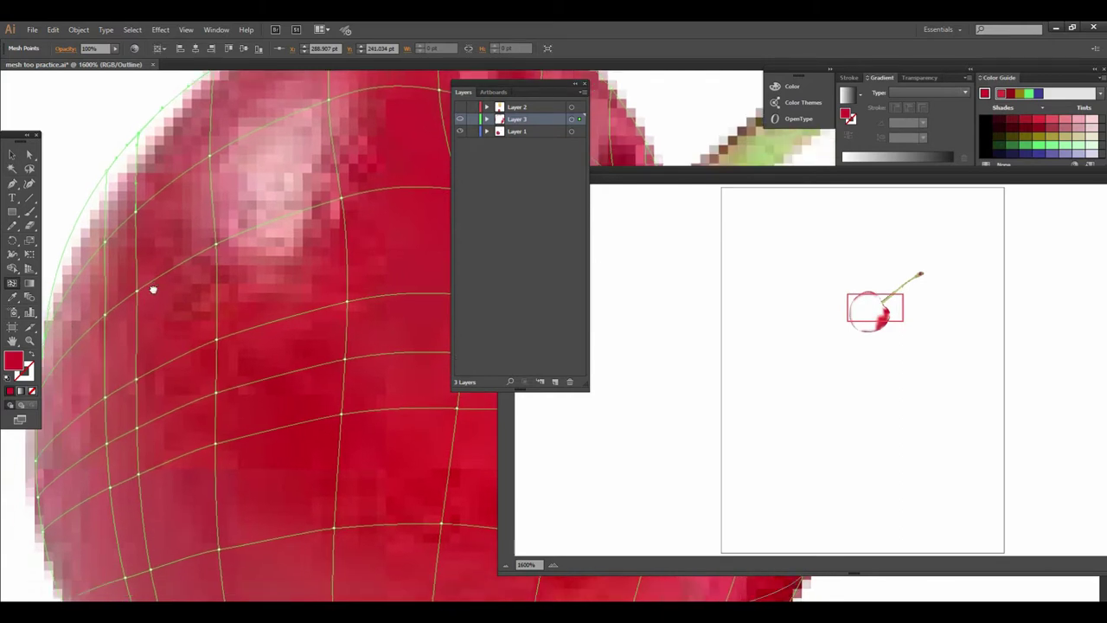
scroll(51, 316, down, 2)
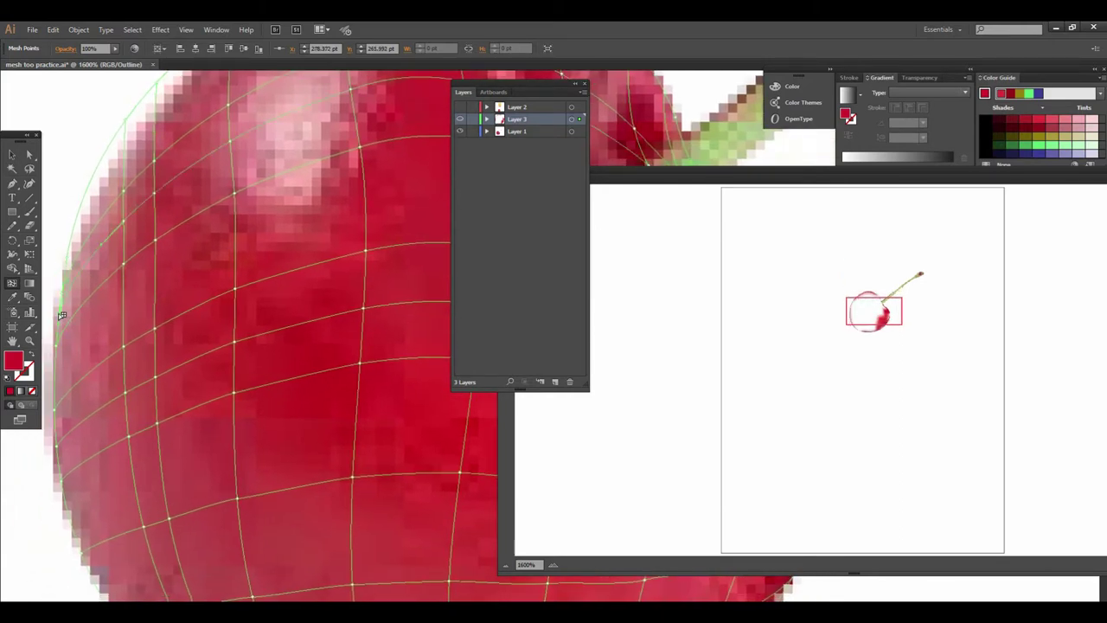
scroll(153, 366, up, 2)
scroll(272, 302, up, 4)
scroll(285, 346, down, 1)
scroll(173, 406, down, 1)
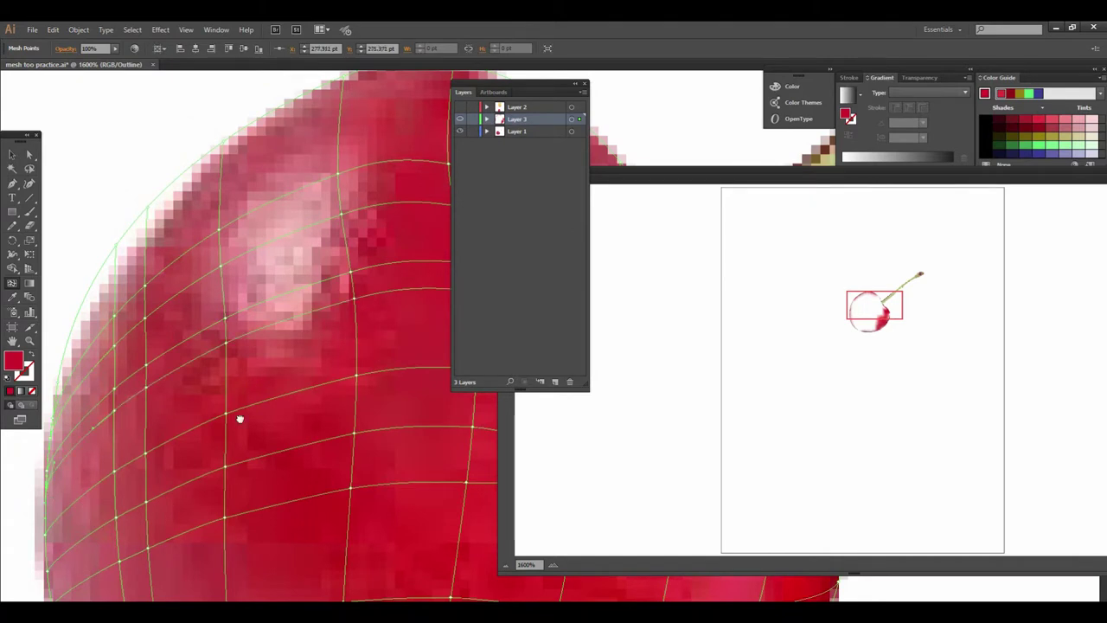
scroll(240, 421, up, 2)
scroll(326, 321, up, 1)
Drag mesh points onto the highlight's edge and below it so the mesh lines curve around the shine.
drag(287, 328, 173, 316)
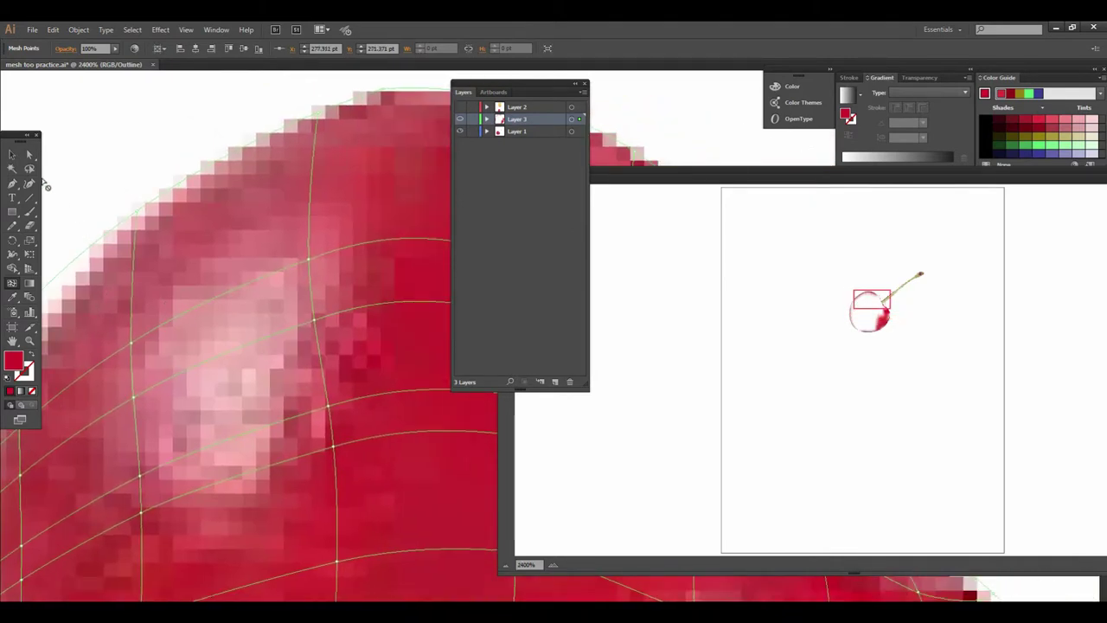
drag(308, 260, 301, 240)
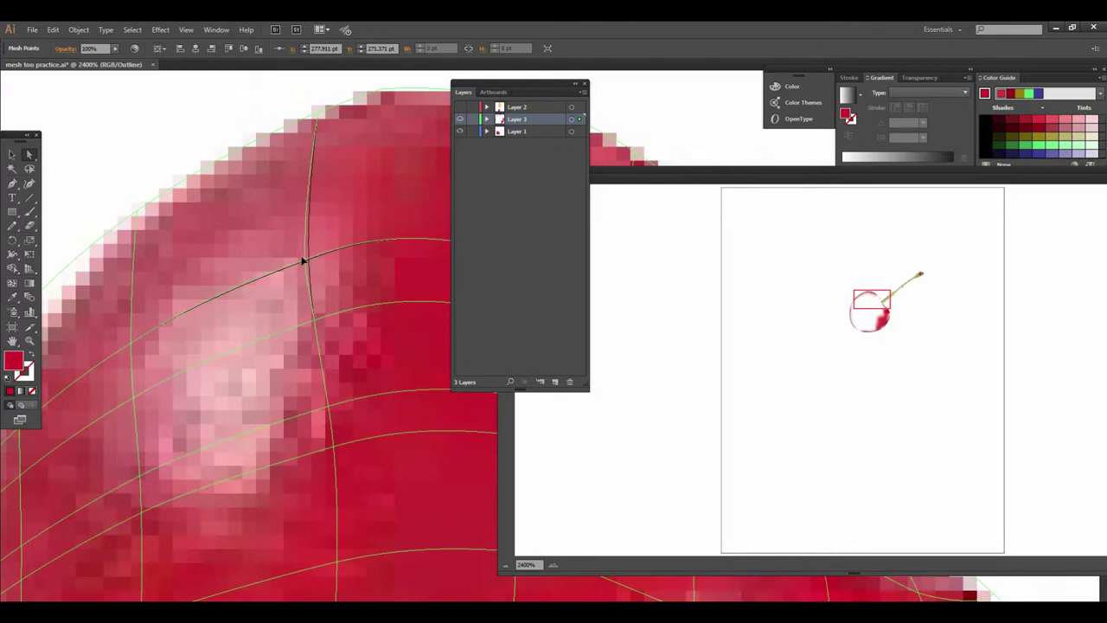
drag(319, 350, 295, 230)
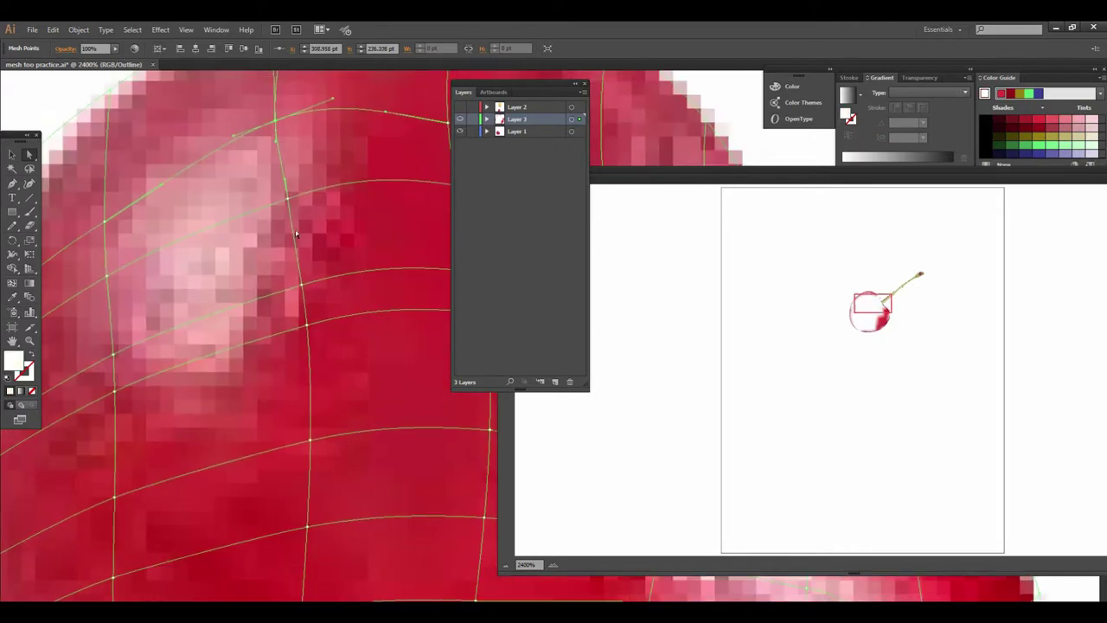
drag(303, 287, 291, 298)
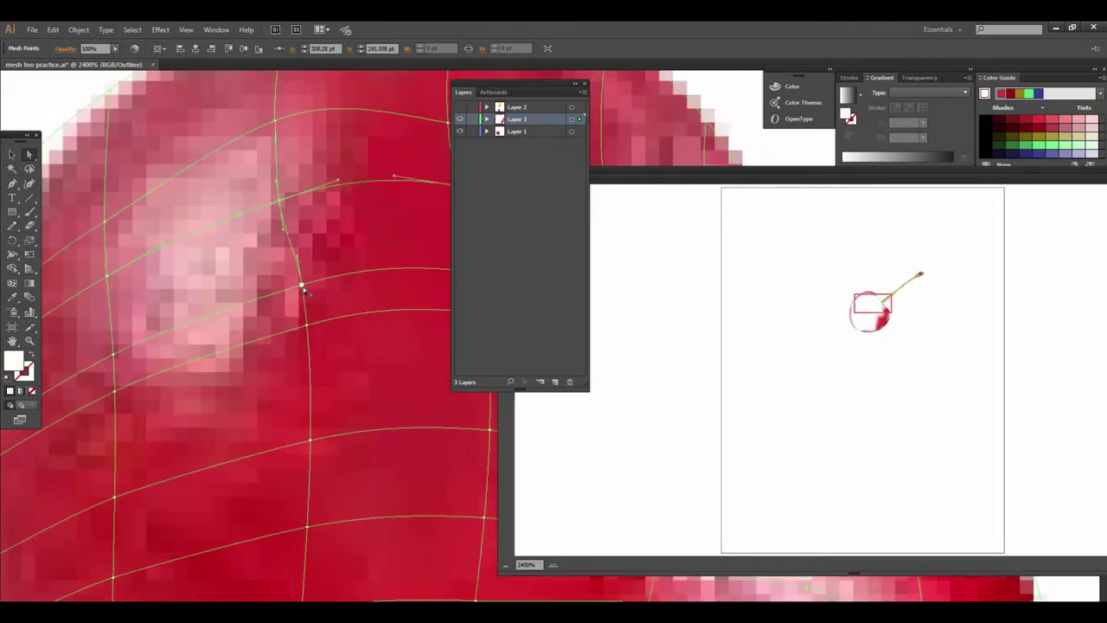
drag(291, 299, 292, 359)
scroll(305, 378, down, 2)
scroll(313, 405, up, 3)
scroll(313, 405, left, 2)
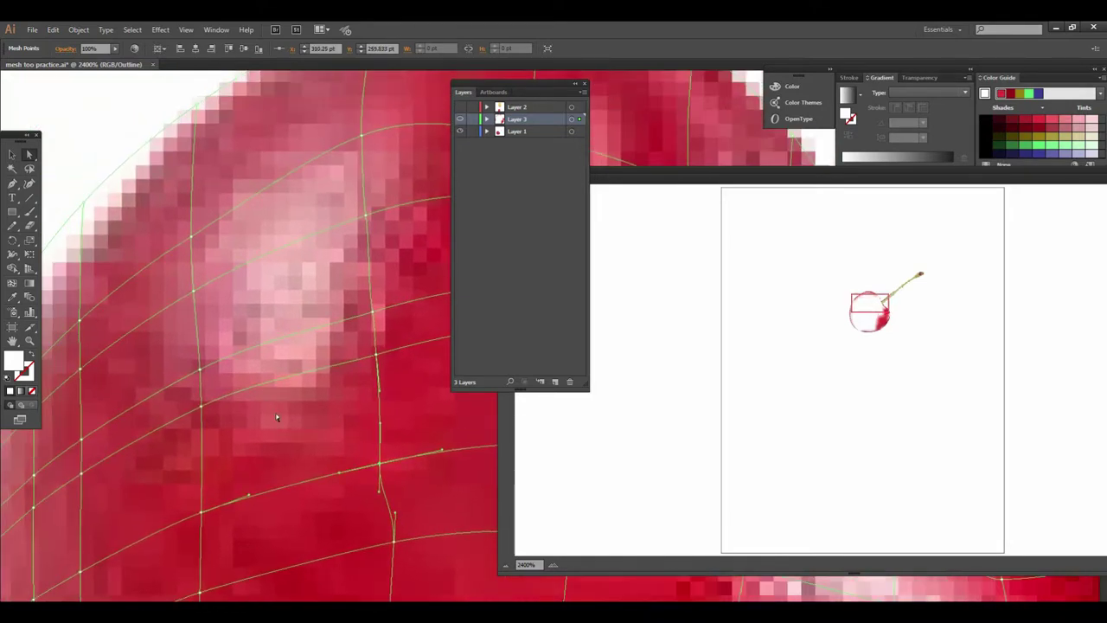
drag(203, 408, 210, 407)
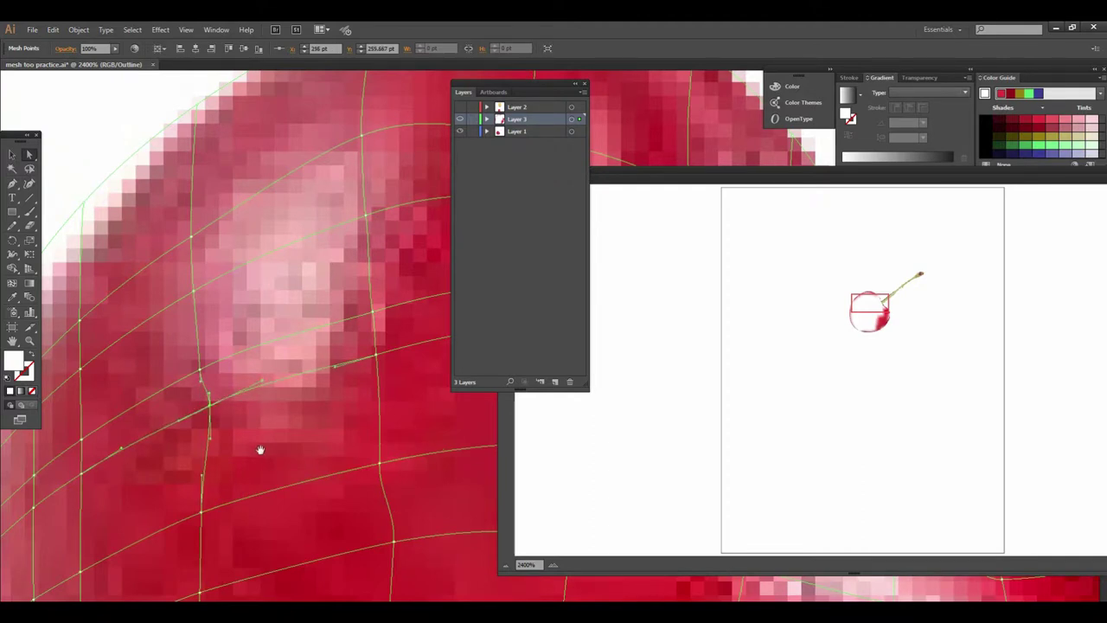
Survey the cherry's top edge and stem to bring the highlight's mesh points into view.
scroll(257, 444, down, 1)
scroll(225, 402, down, 3)
scroll(120, 418, up, 1)
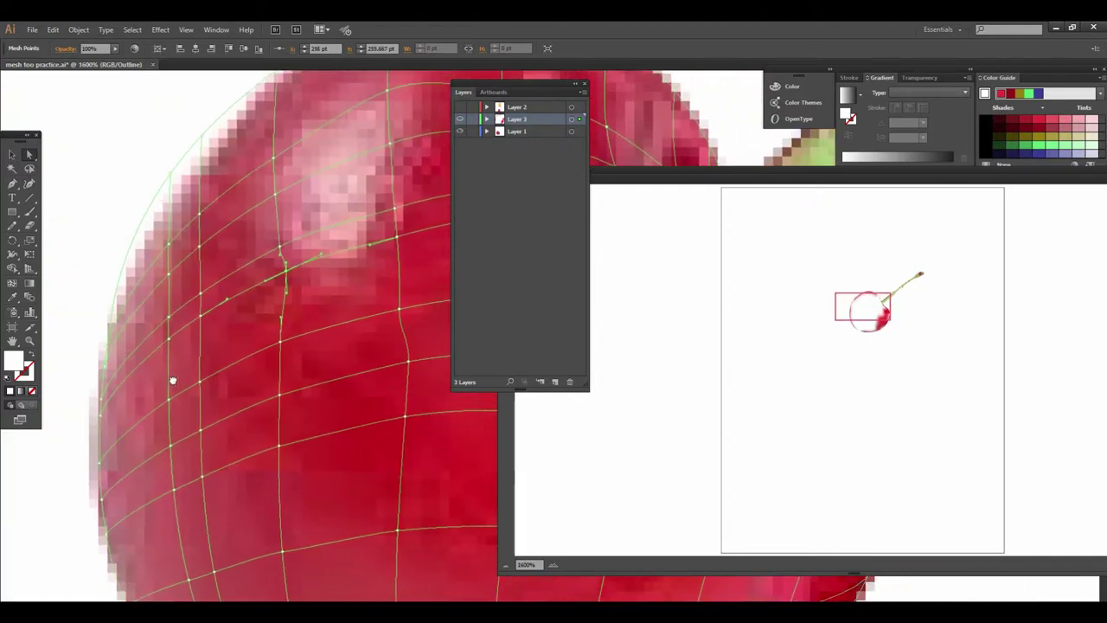
mouse_move(303, 340)
mouse_down()
mouse_move(268, 354)
mouse_move(265, 401)
mouse_up()
mouse_move(254, 335)
mouse_down()
mouse_move(272, 279)
mouse_move(284, 358)
mouse_move(332, 388)
mouse_move(340, 410)
mouse_up()
scroll(223, 348, up, 1)
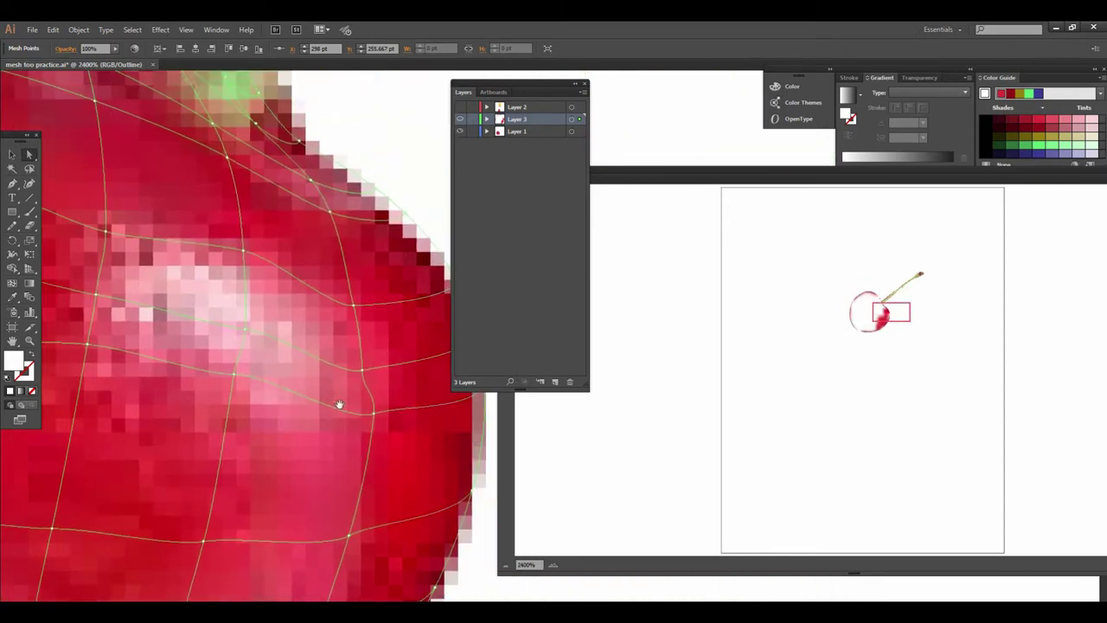
drag(340, 330, 417, 356)
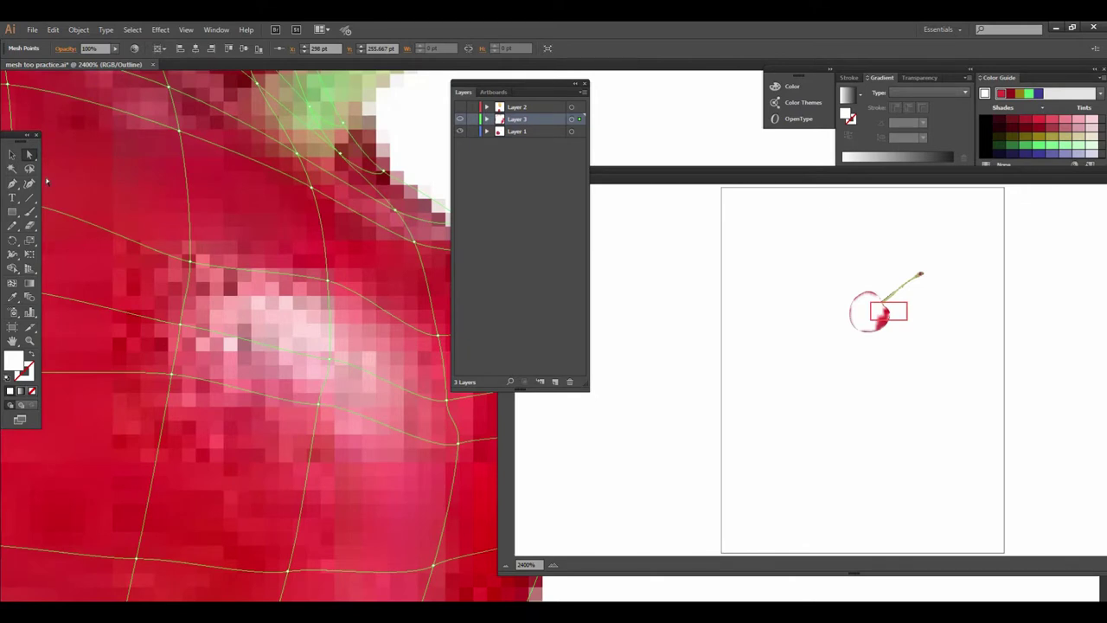
key(ctrl)
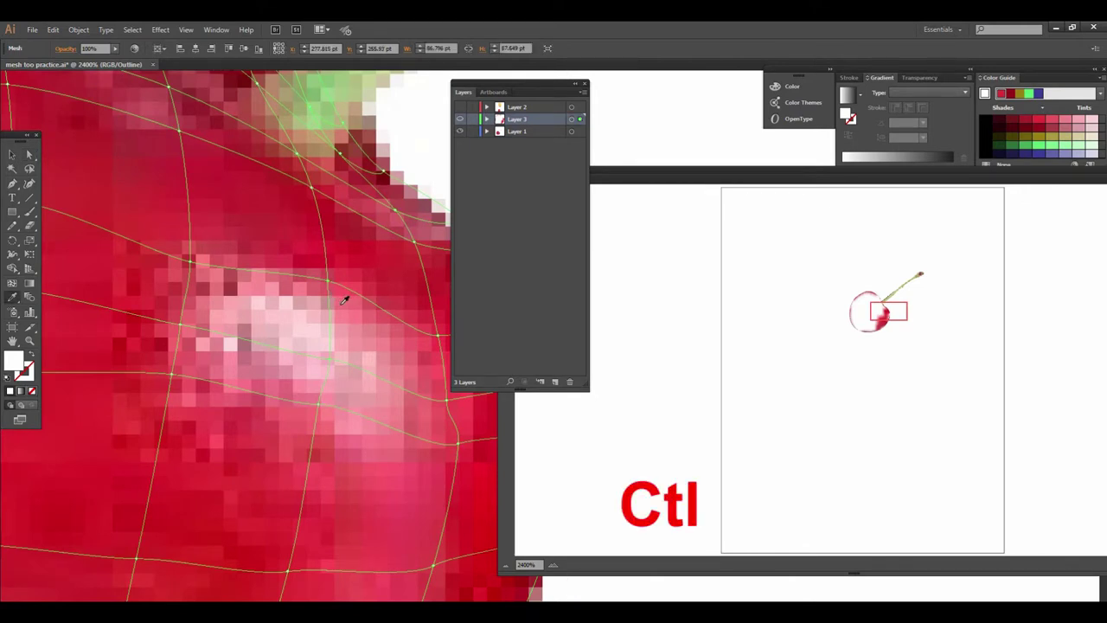
Undo the pink fill on the whole cherry and sample highlight pink onto one mesh point inside it.
scroll(358, 317, down, 2)
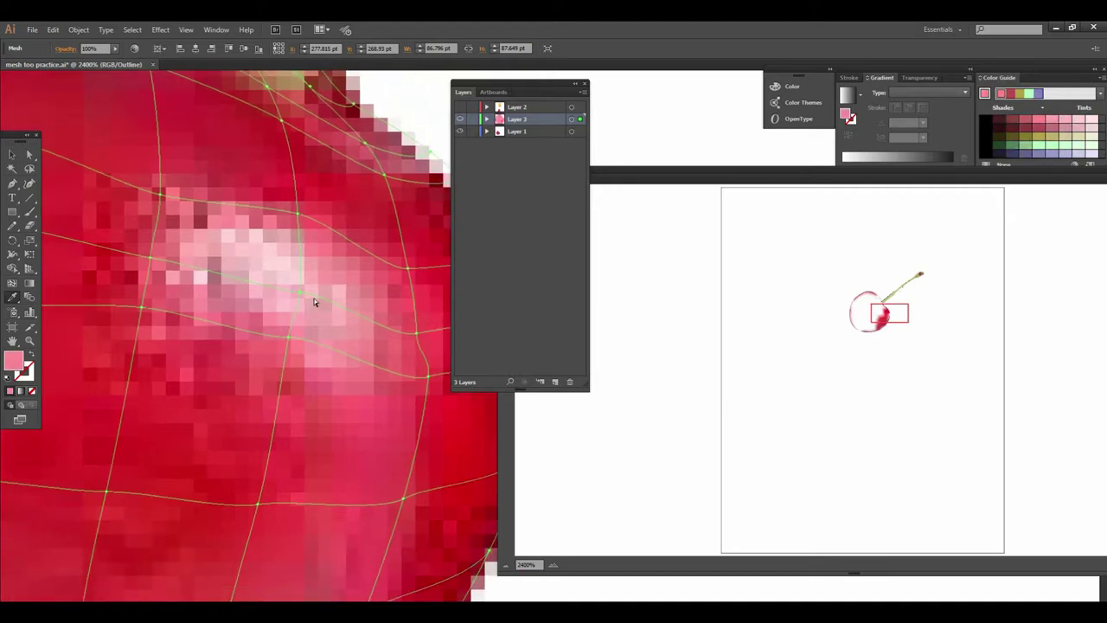
key(ctrl+z)
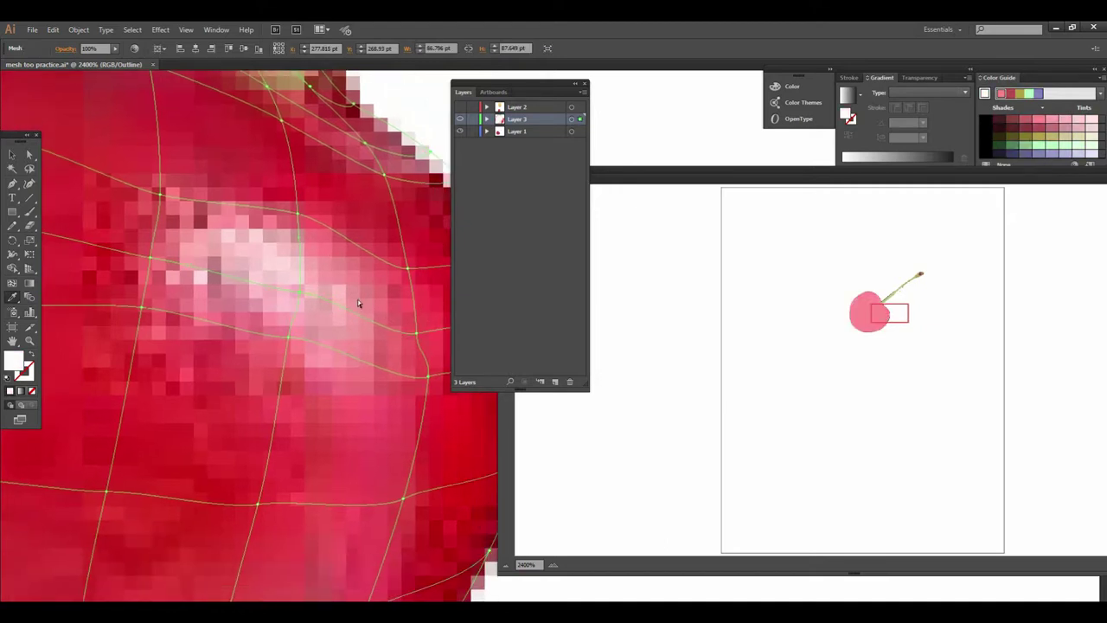
scroll(355, 317, up, 2)
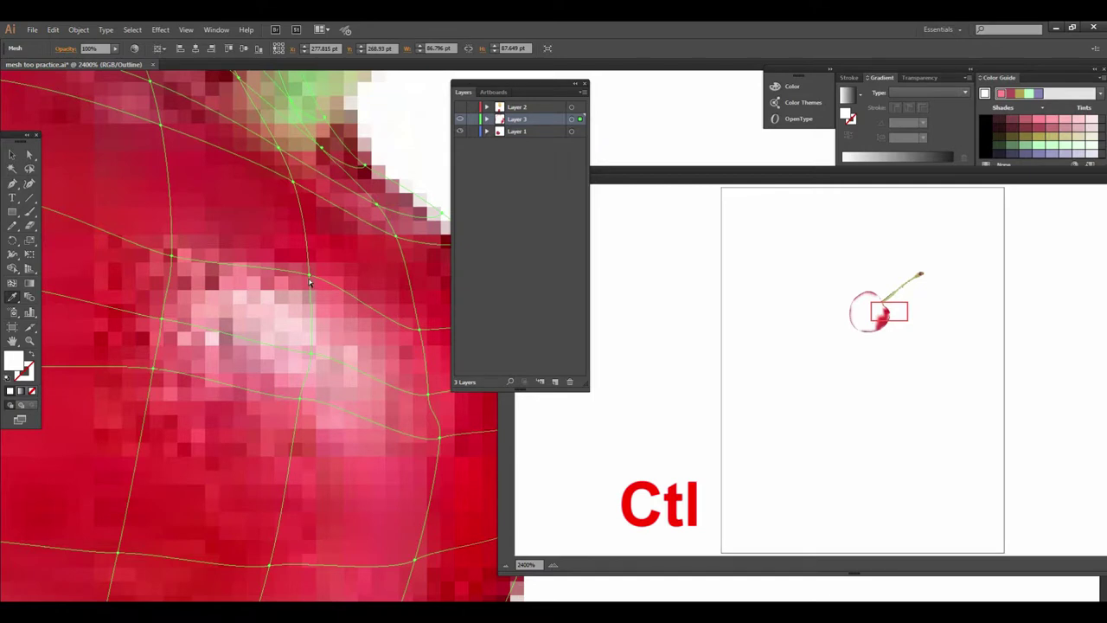
click(30, 154)
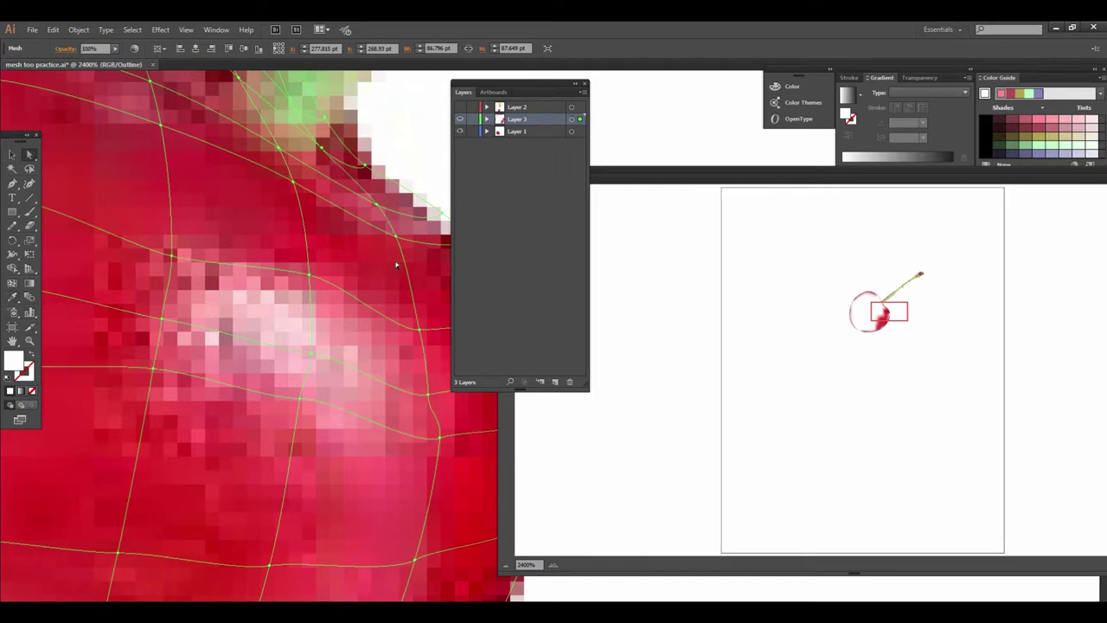
click(310, 277)
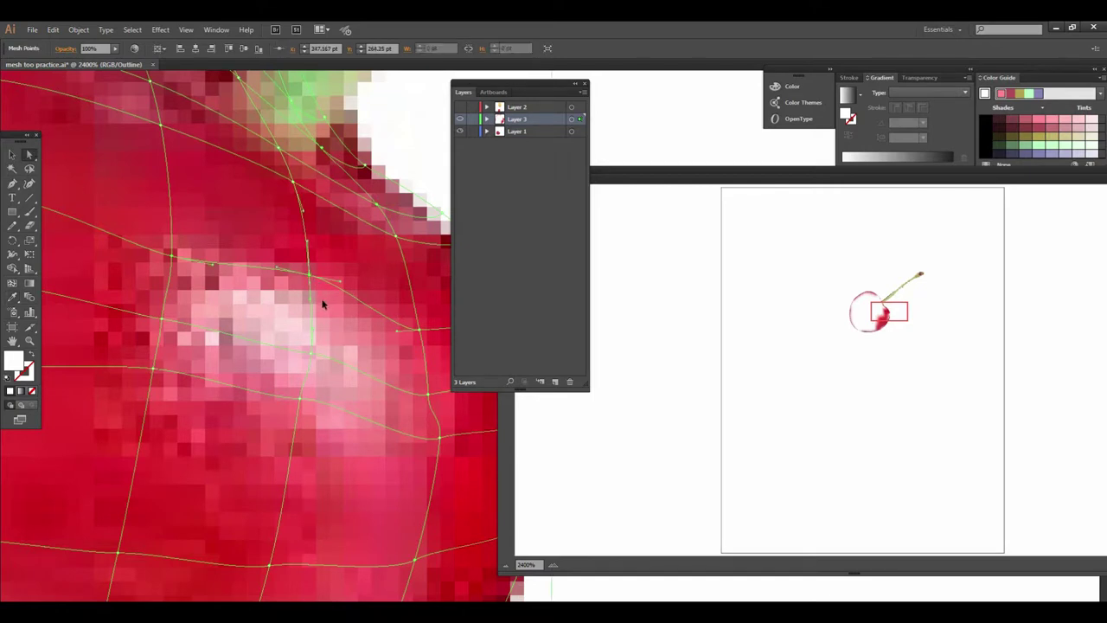
key(i)
click(326, 305)
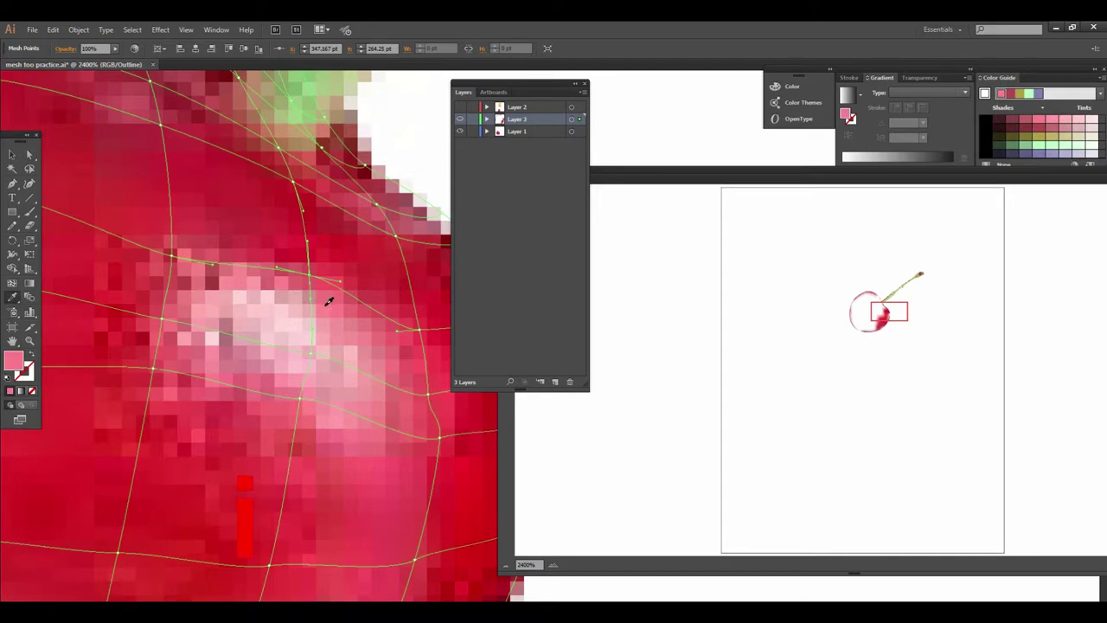
Sample lighter pinks from the photo onto the next mesh points in the highlight.
scroll(345, 327, down, 1)
scroll(338, 290, down, 2)
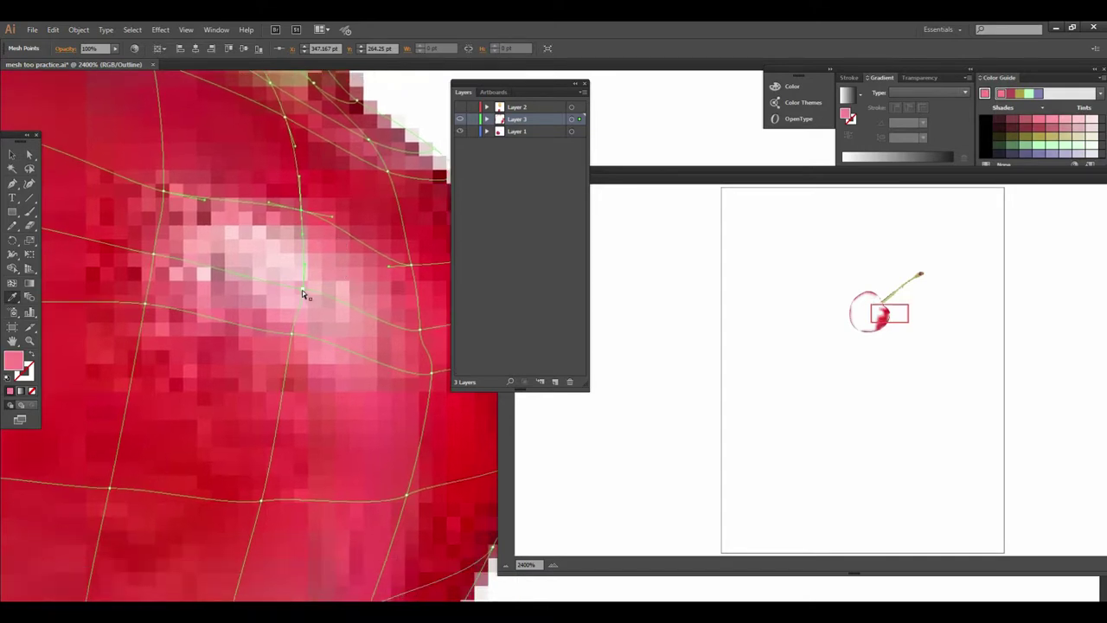
key(i)
click(305, 285)
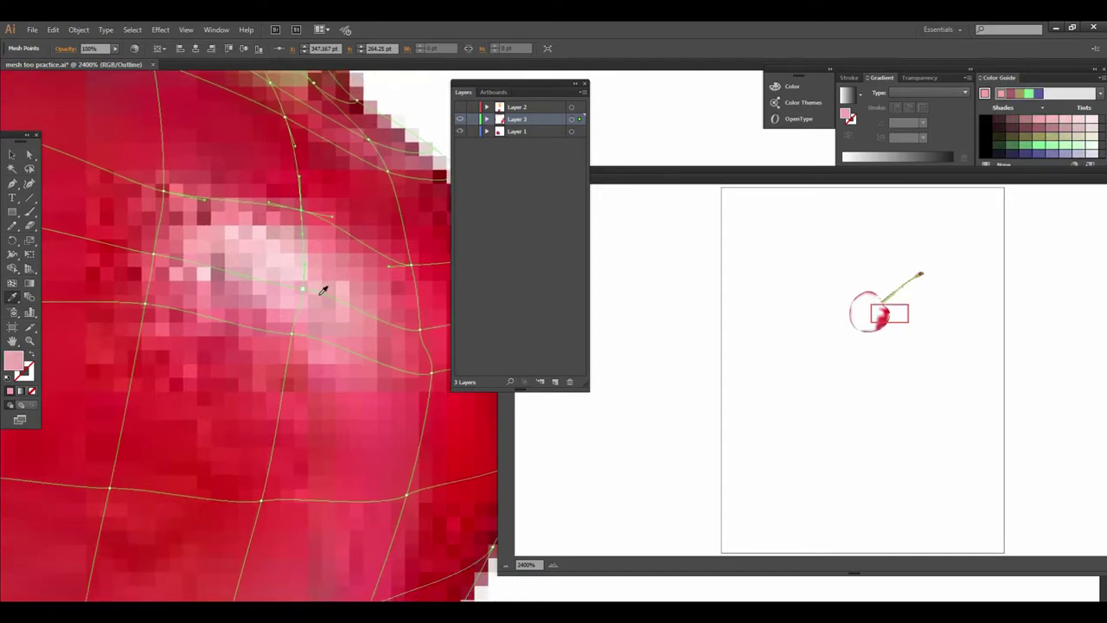
click(303, 293)
click(319, 282)
Select mesh points beside the highlight and in the deeper red area below it.
drag(344, 302, 318, 262)
click(264, 295)
drag(391, 298, 339, 260)
click(336, 256)
drag(354, 217, 342, 313)
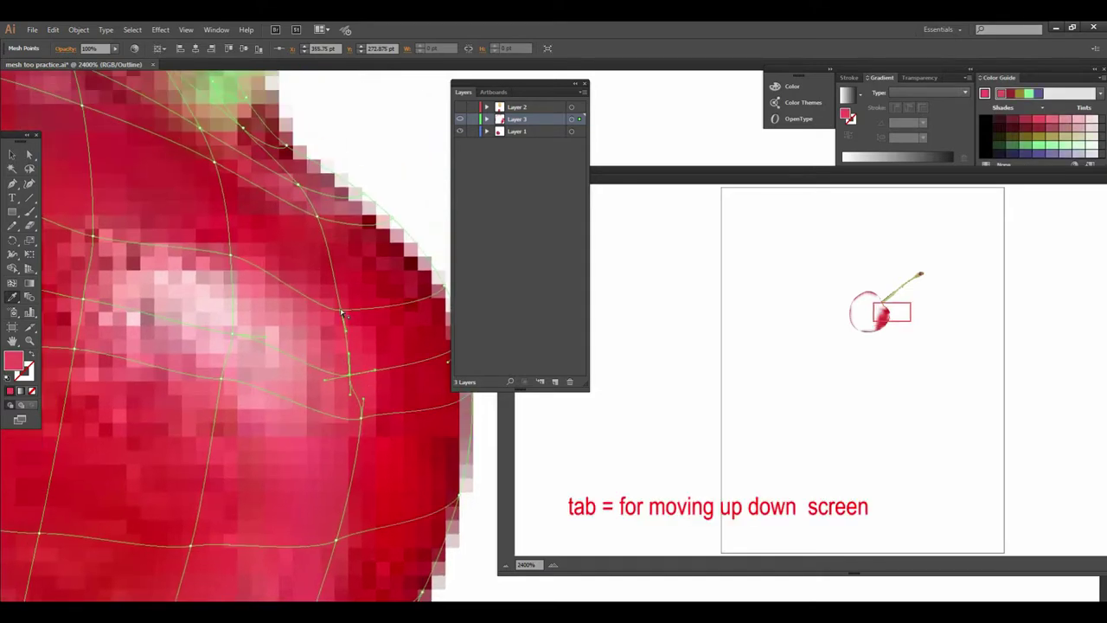
Recolour the mesh points just below the highlight with darker reds sampled from the photo.
click(327, 312)
mouse_move(229, 288)
mouse_down()
mouse_move(268, 339)
mouse_move(309, 257)
mouse_up()
click(265, 335)
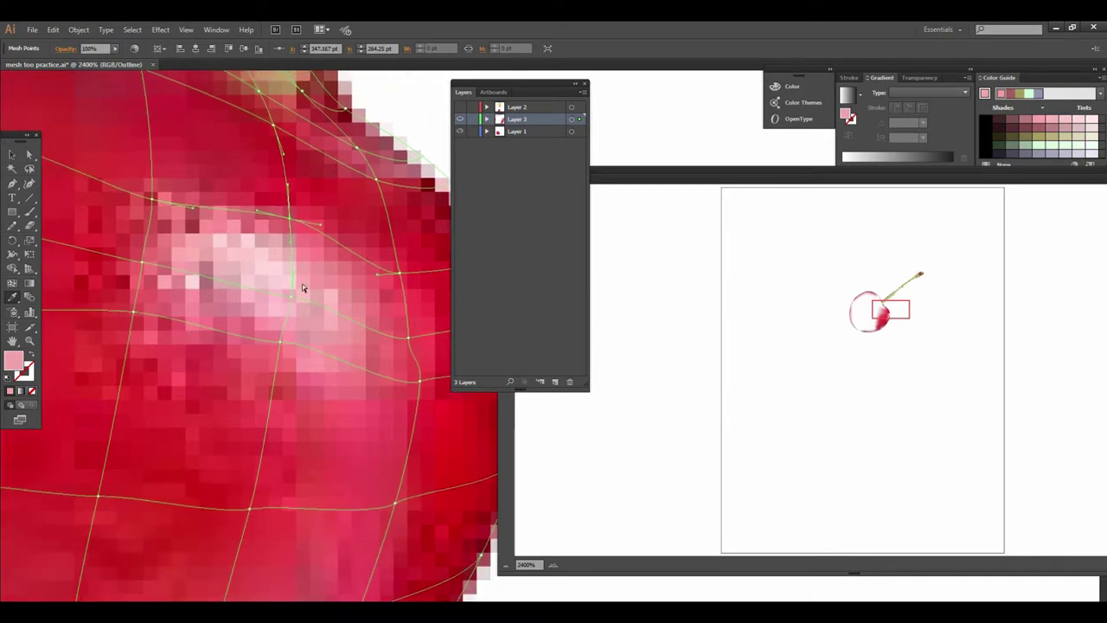
drag(289, 321, 299, 230)
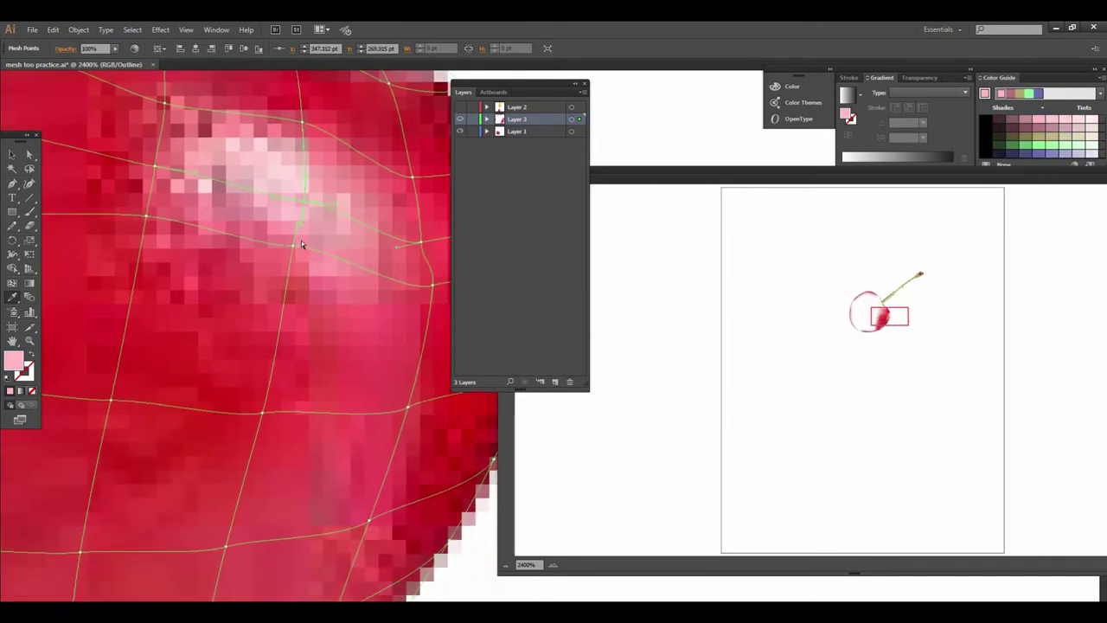
click(293, 248)
drag(323, 297, 321, 217)
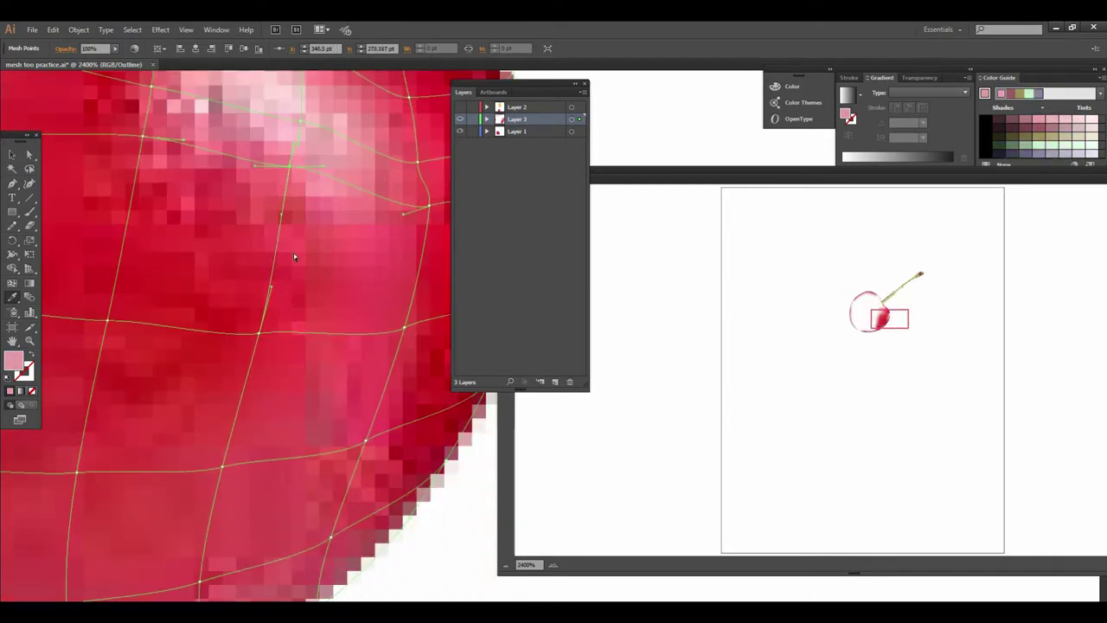
click(259, 333)
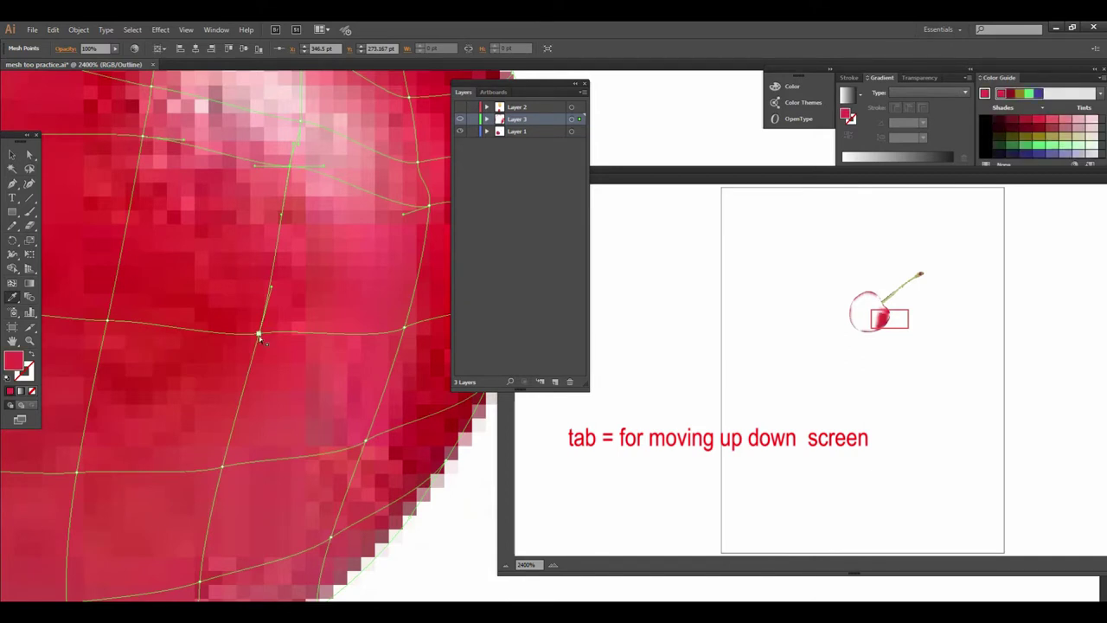
Return to 2400% zoom and recolour a mesh point on the cherry's lower half.
key(ctrl+minus)
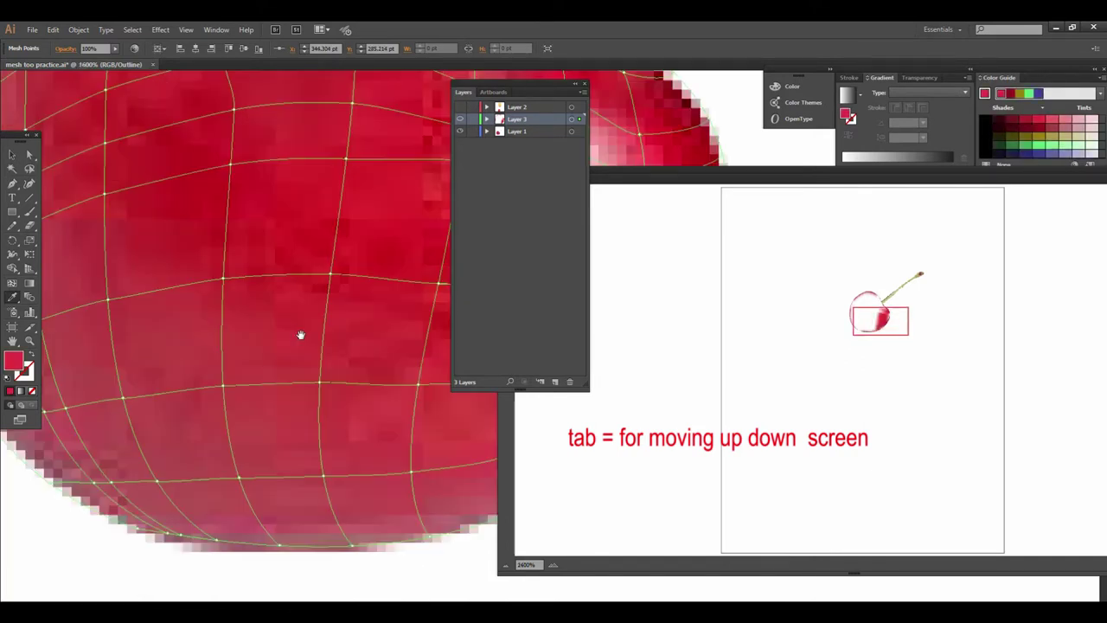
drag(316, 334, 297, 334)
key(ctrl+plus)
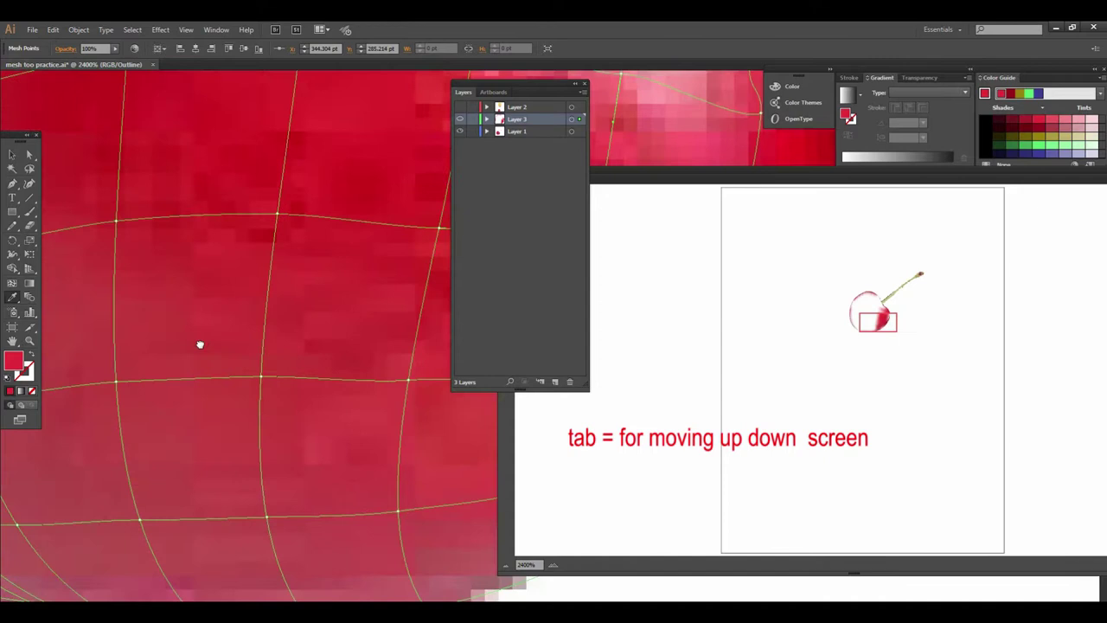
drag(181, 337, 132, 354)
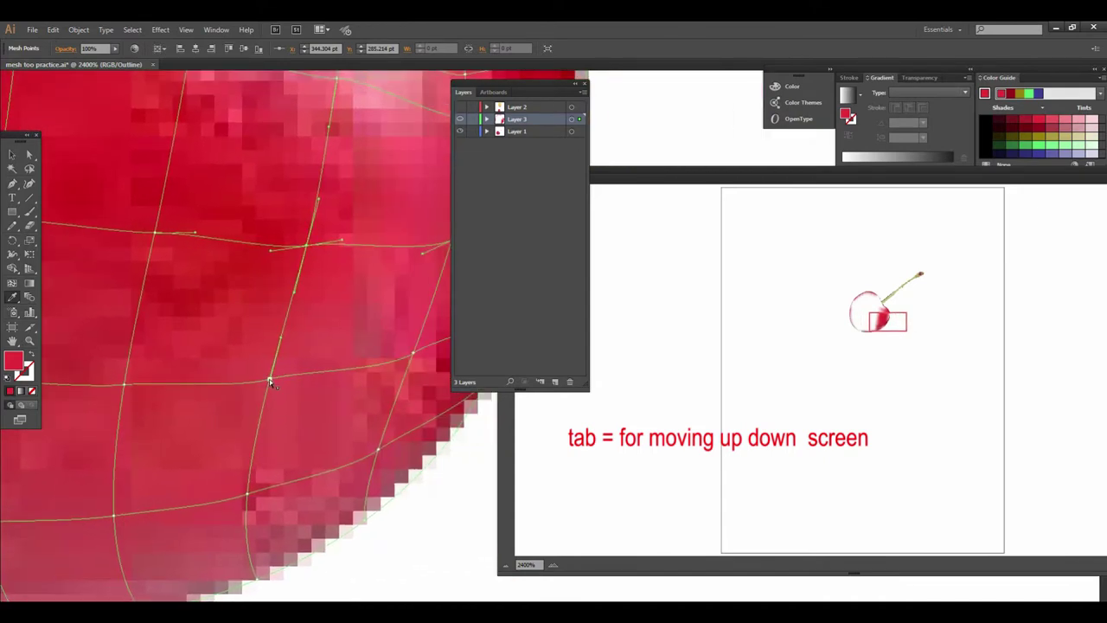
click(269, 379)
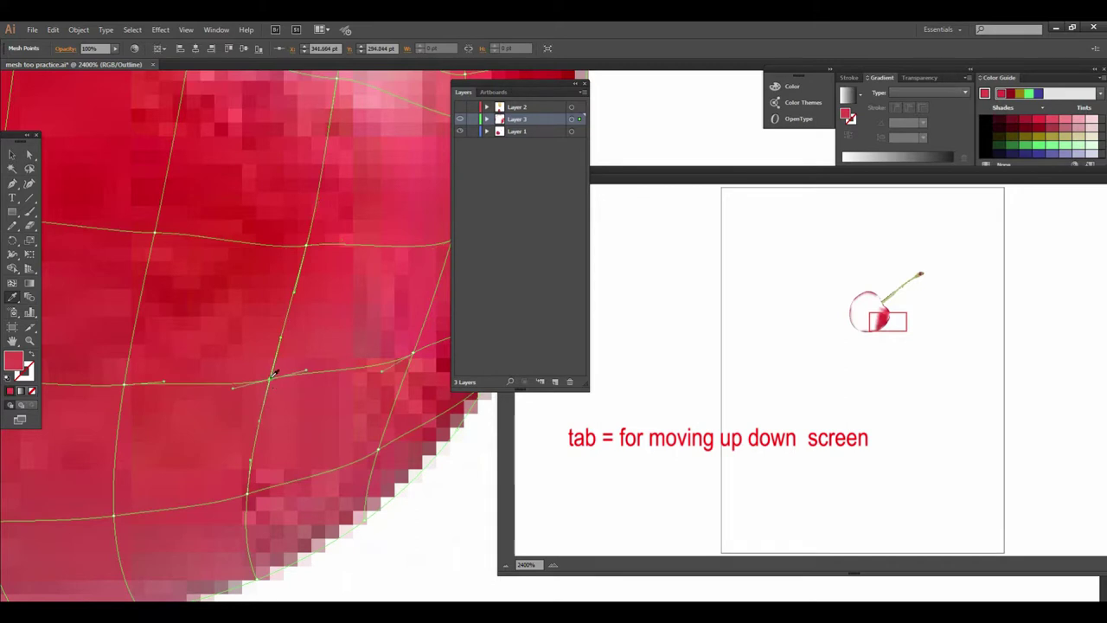
Recolour a mesh point near the cherry's bottom edge with a sampled deep red.
scroll(275, 375, down, 2)
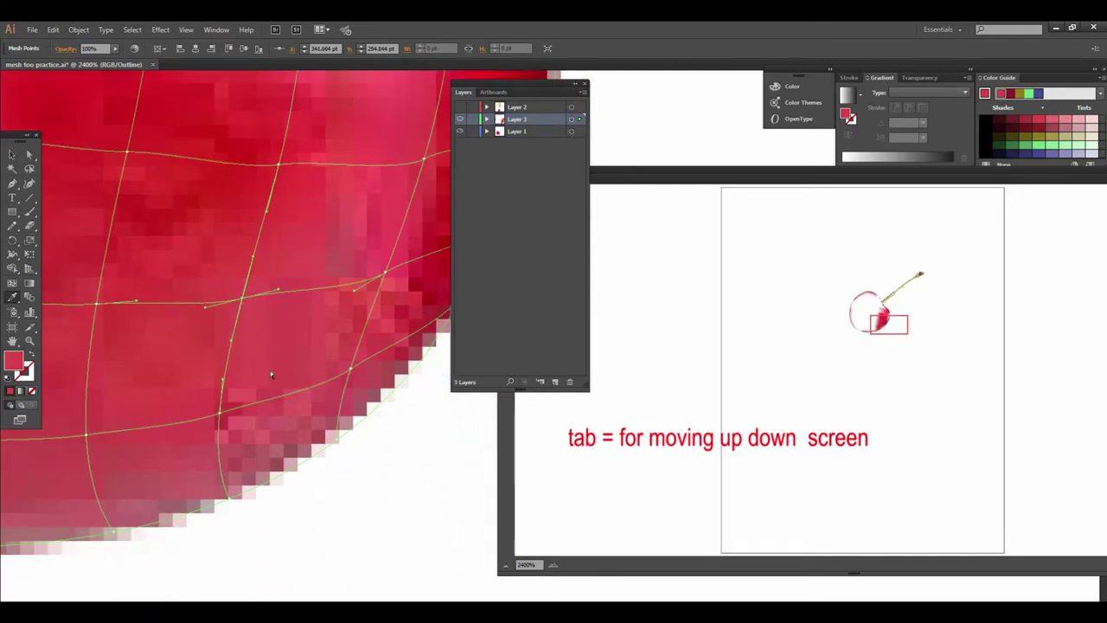
click(227, 418)
scroll(209, 420, left, 2)
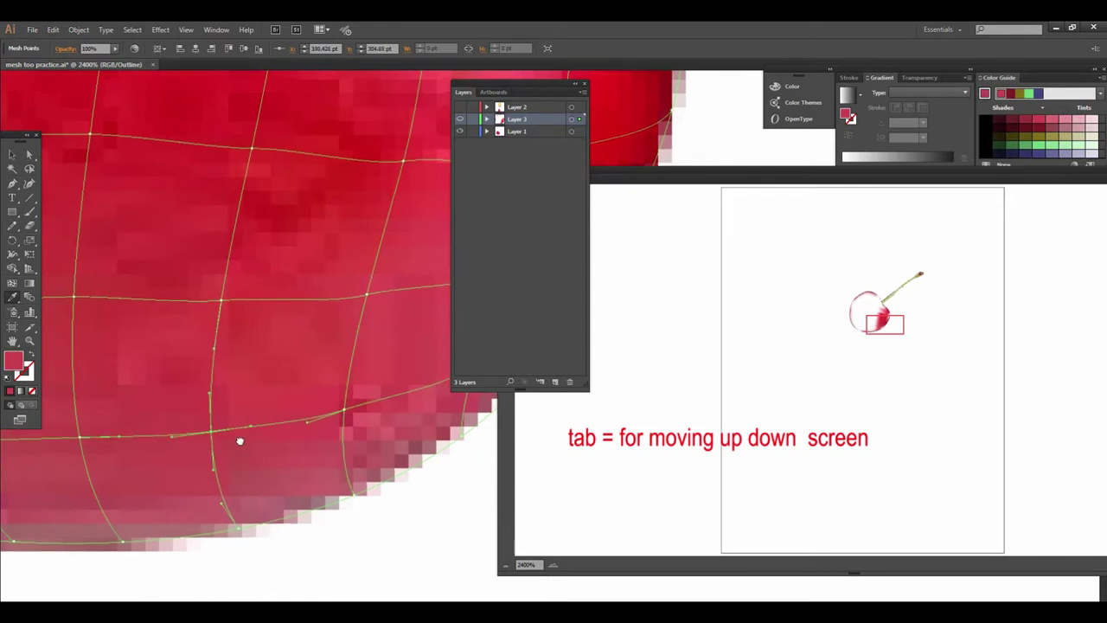
scroll(234, 428, up, 3)
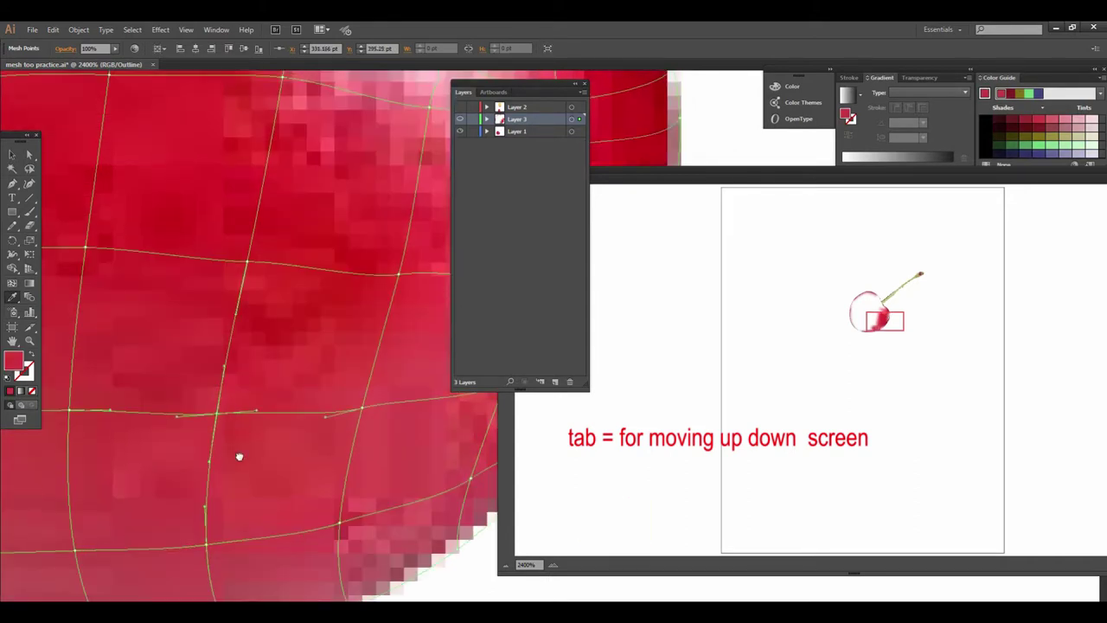
scroll(238, 398, up, 2)
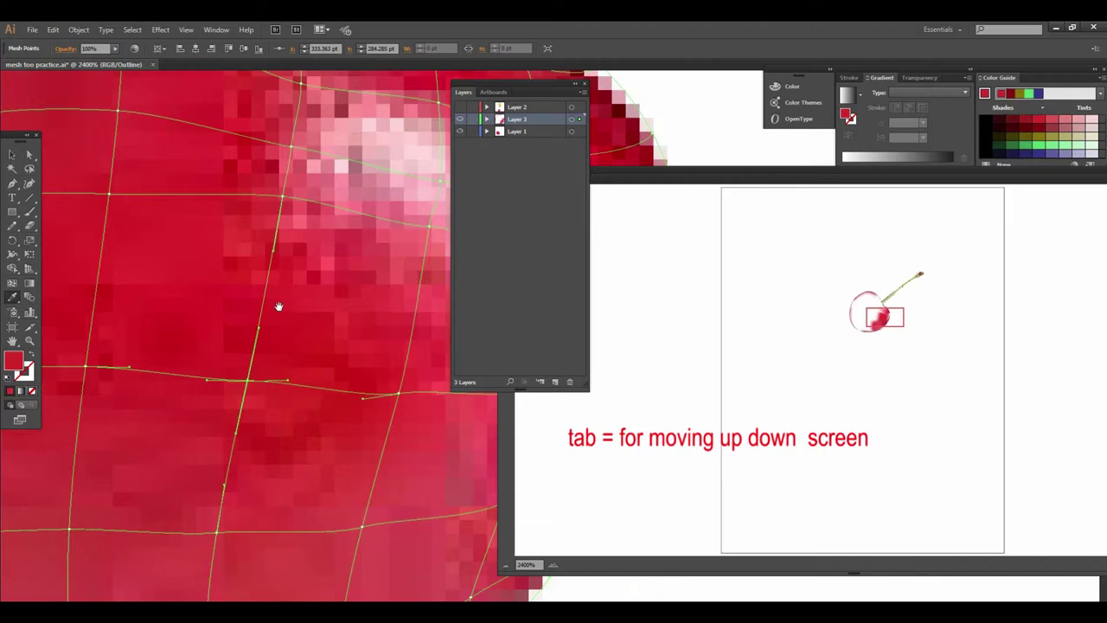
scroll(260, 372, up, 5)
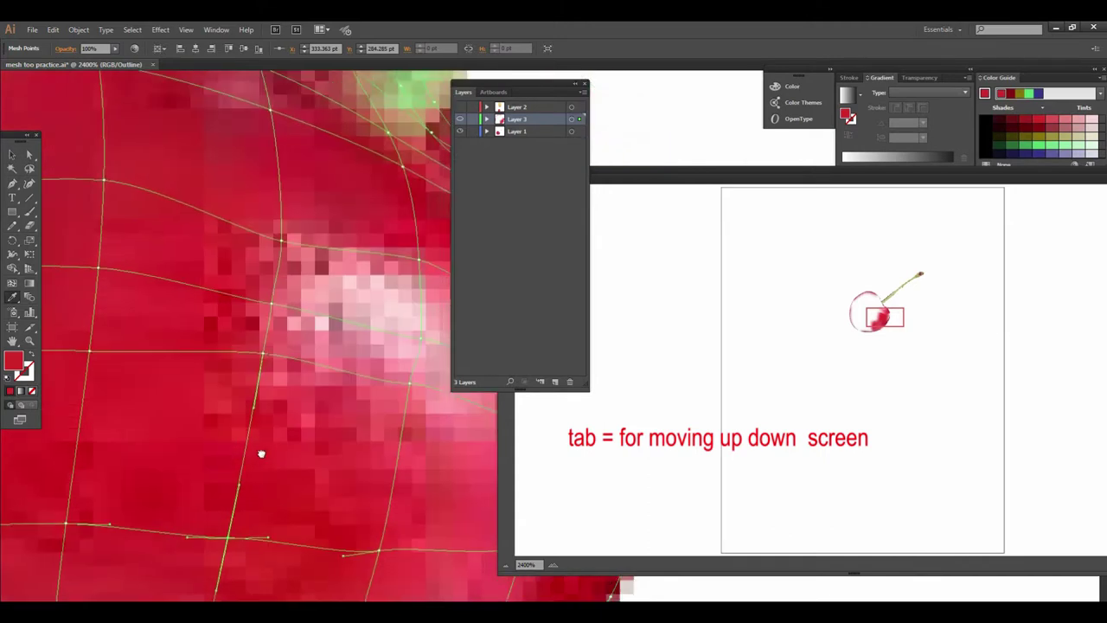
Recolour the mesh points above the highlight and next to the stem with sampled pinks and reds.
ctrl+click(286, 383)
scroll(277, 415, up, 2)
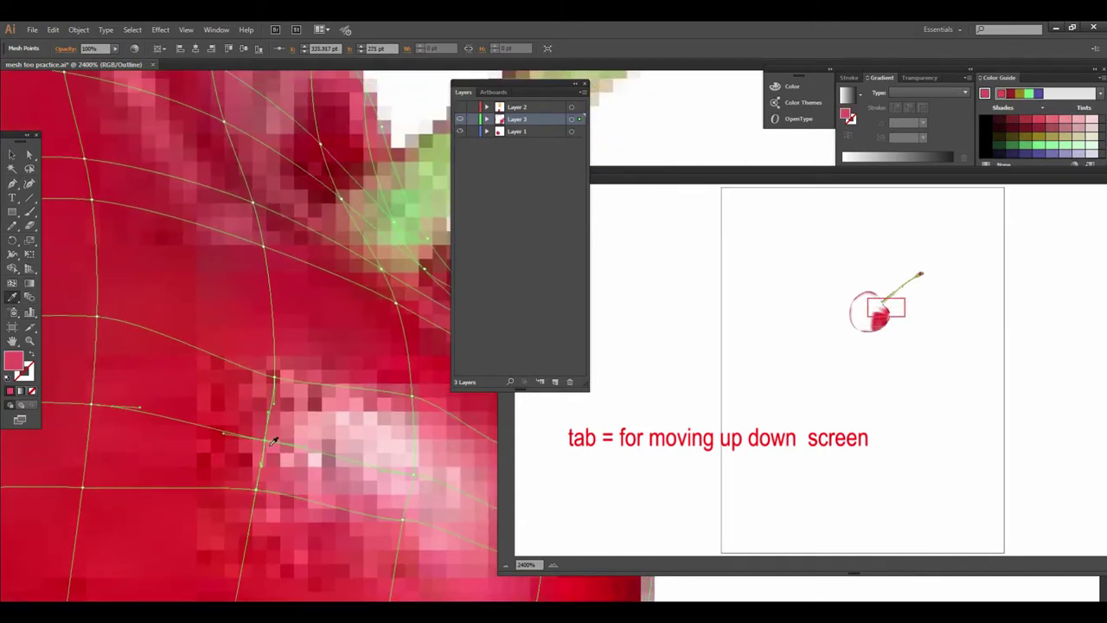
click(270, 442)
scroll(264, 454, up, 2)
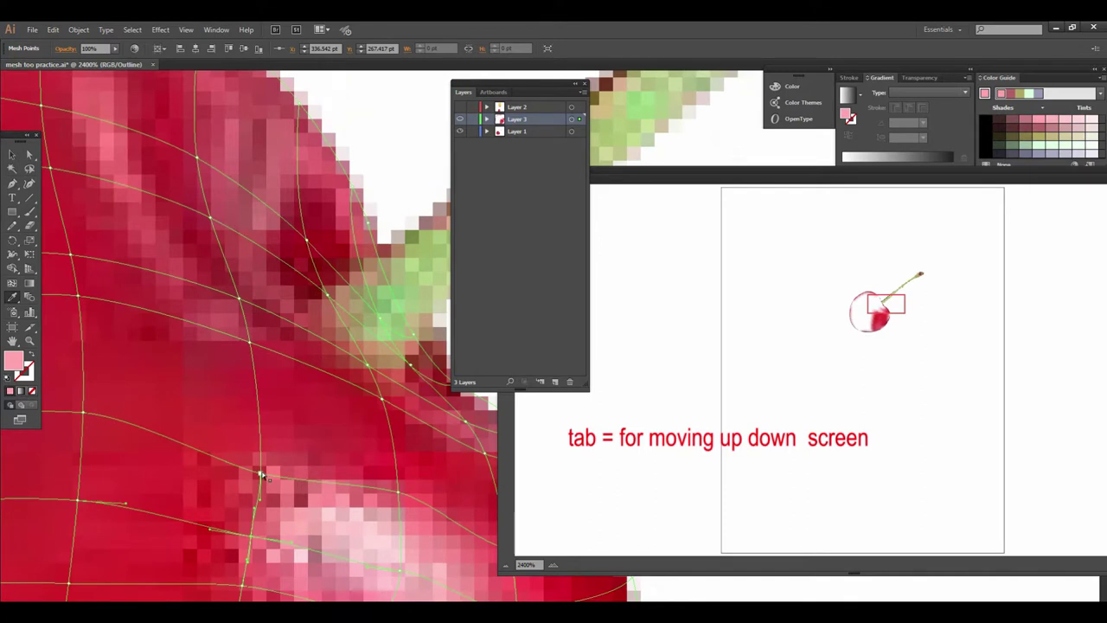
click(261, 475)
scroll(277, 498, up, 2)
scroll(260, 467, up, 1)
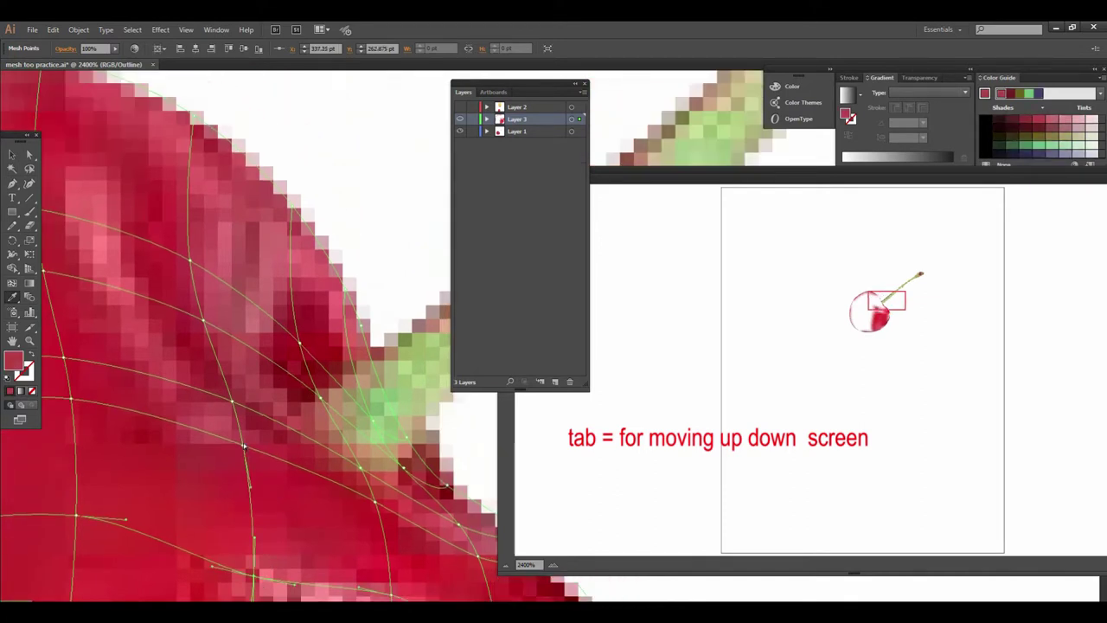
Recolour the upper-edge points around the stem base, giving one of them a lighter pink.
click(243, 448)
scroll(260, 467, up, 1)
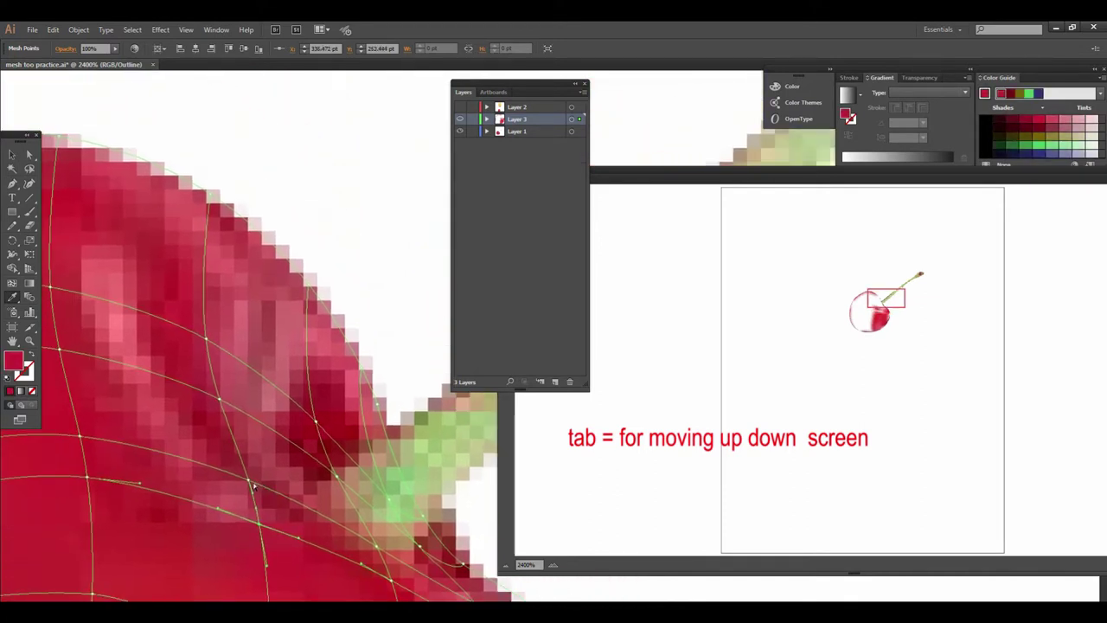
click(252, 485)
scroll(256, 471, up, 1)
click(246, 454)
scroll(259, 467, up, 1)
click(251, 455)
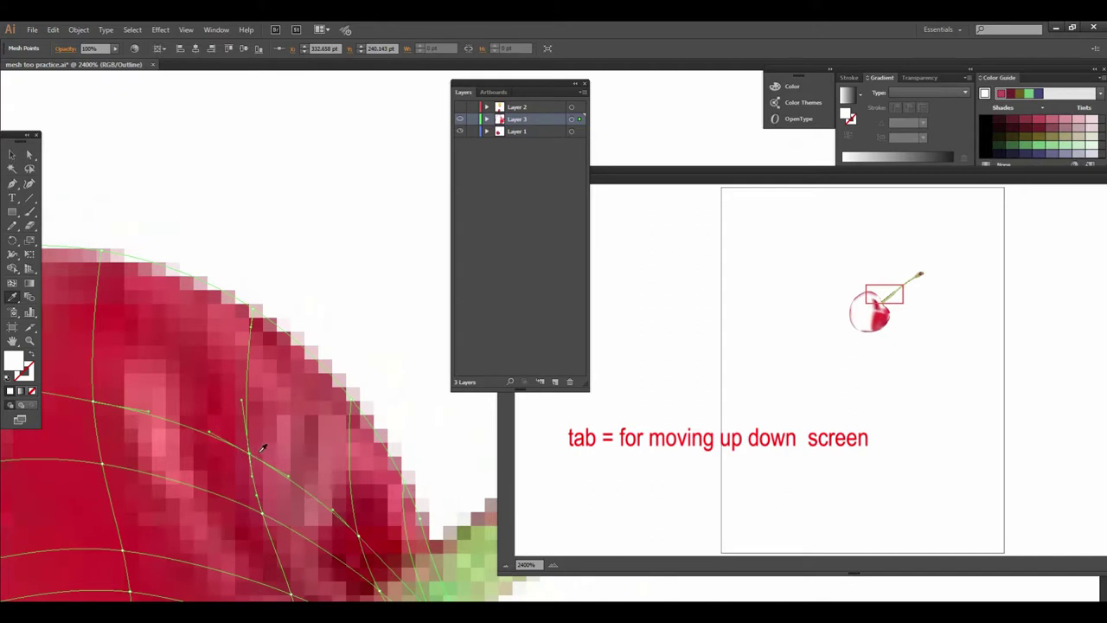
click(262, 447)
mouse_move(284, 459)
mouse_down()
mouse_move(226, 373)
mouse_move(340, 438)
mouse_move(292, 452)
mouse_move(366, 445)
mouse_up()
key(ctrl+minus)
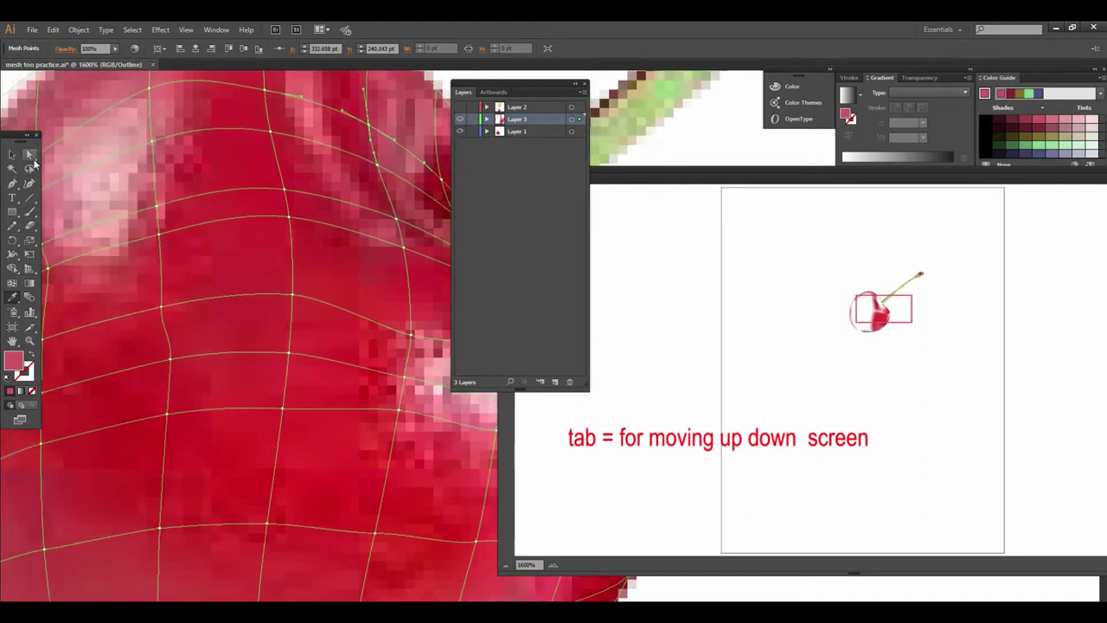
Add a mesh point on the horizontal line and inspect the mesh points below it.
click(292, 296)
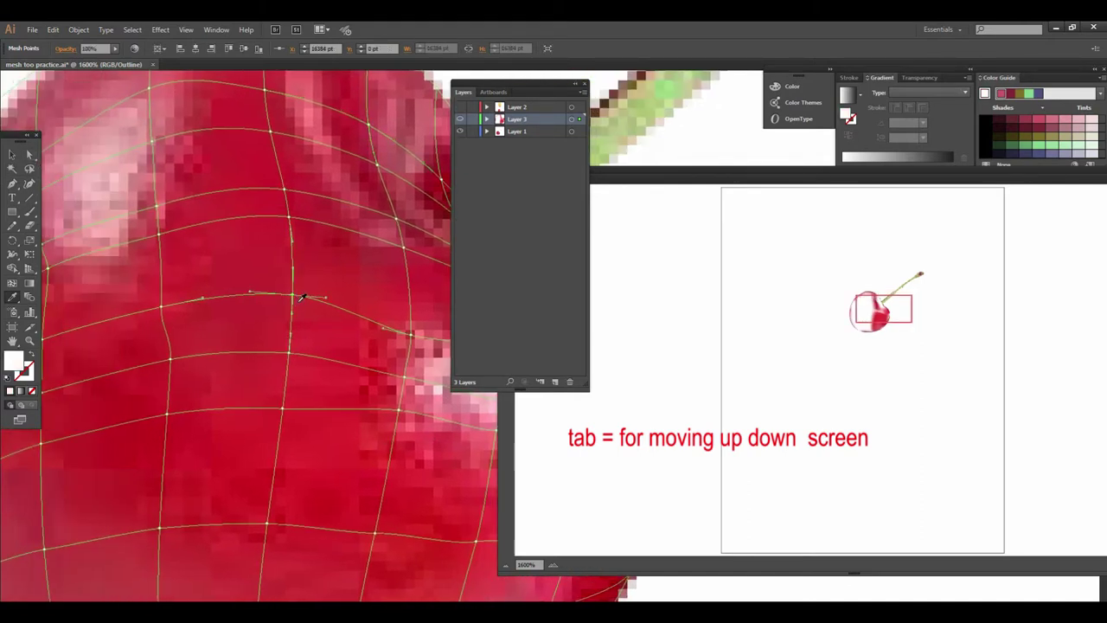
scroll(307, 326, down, 3)
click(280, 278)
click(274, 335)
scroll(288, 311, down, 3)
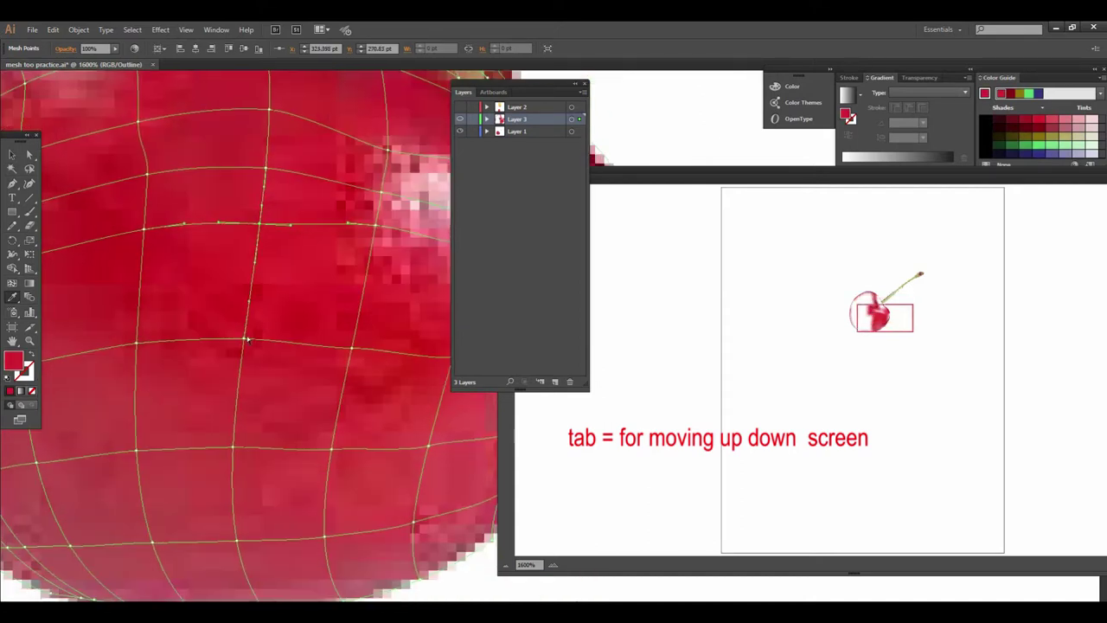
scroll(245, 340, down, 3)
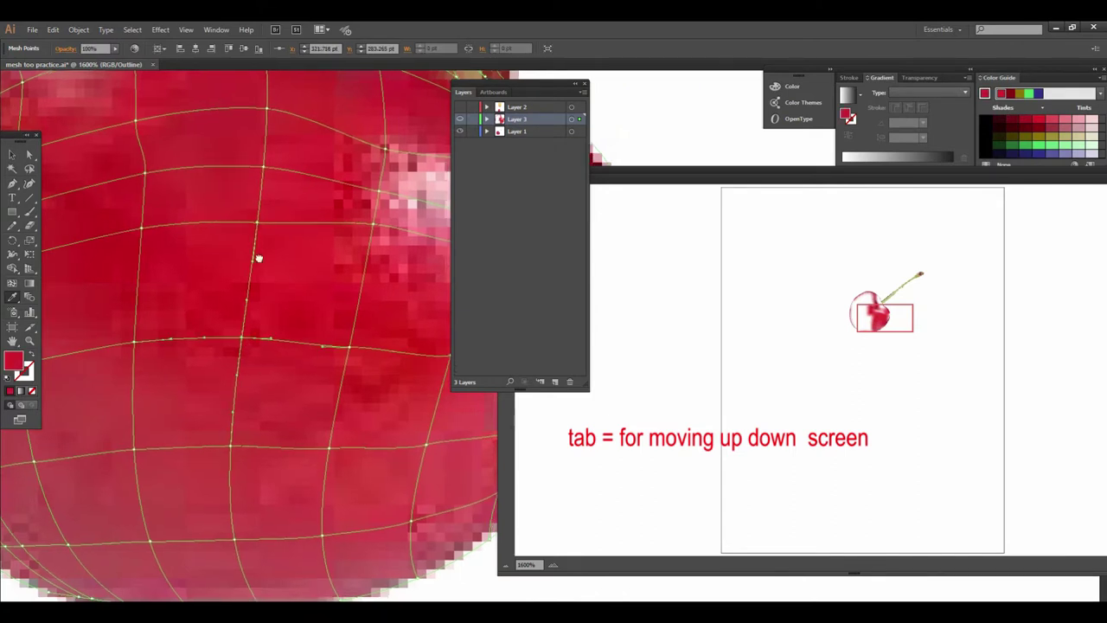
scroll(243, 329, down, 3)
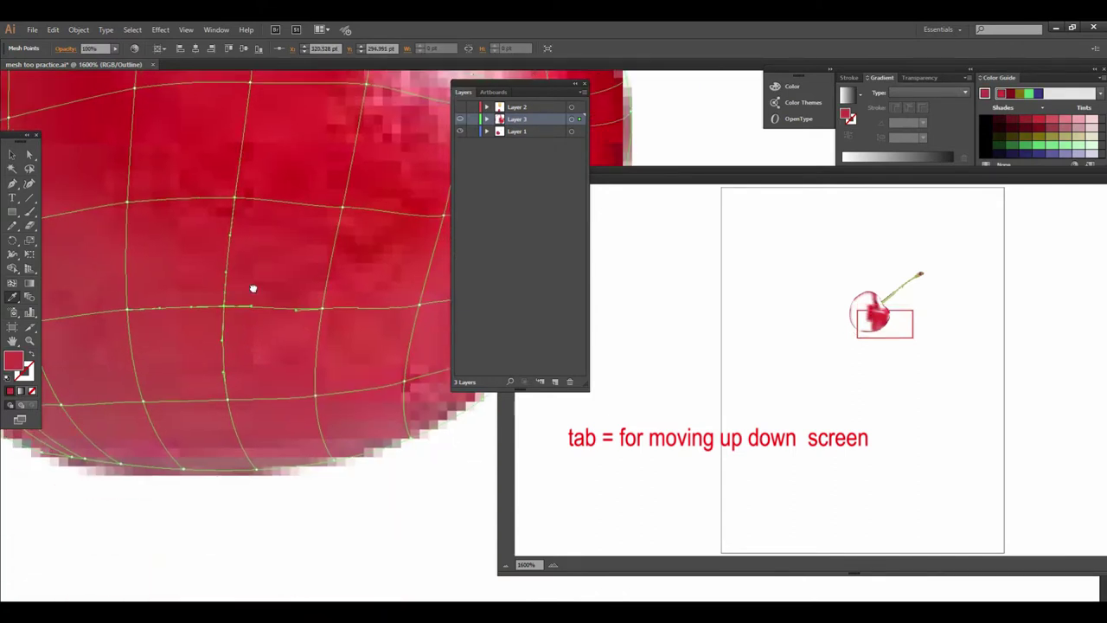
click(228, 331)
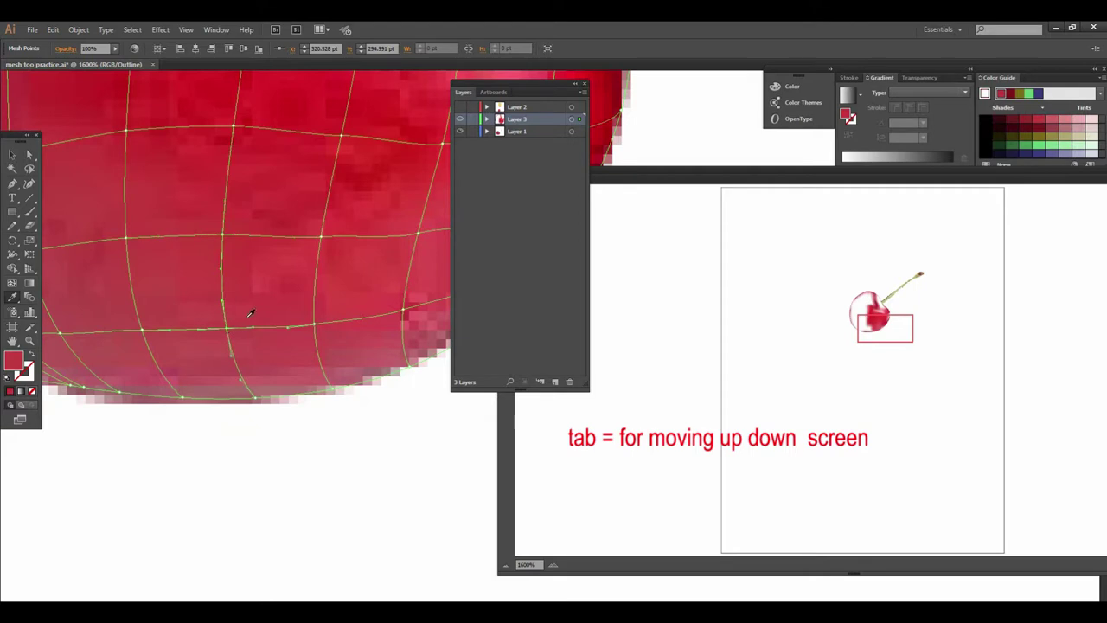
mouse_move(266, 371)
mouse_down()
mouse_move(255, 333)
mouse_move(282, 289)
mouse_up()
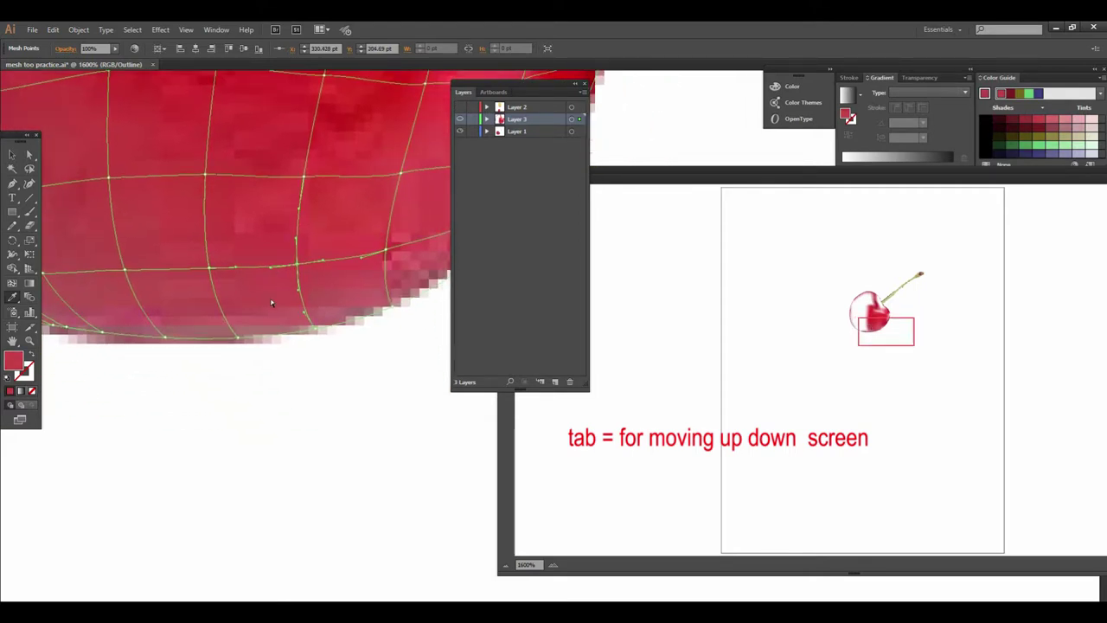
click(209, 269)
Add a new mesh line in the lower part of the cherry near its lower-left edge.
drag(247, 276, 268, 319)
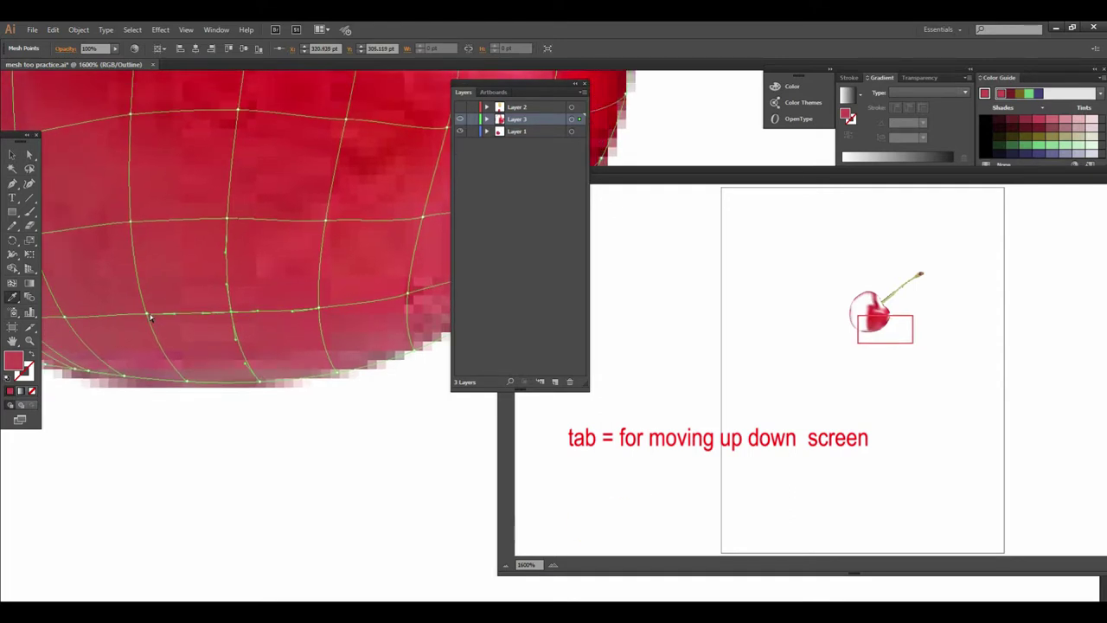
drag(172, 333, 249, 348)
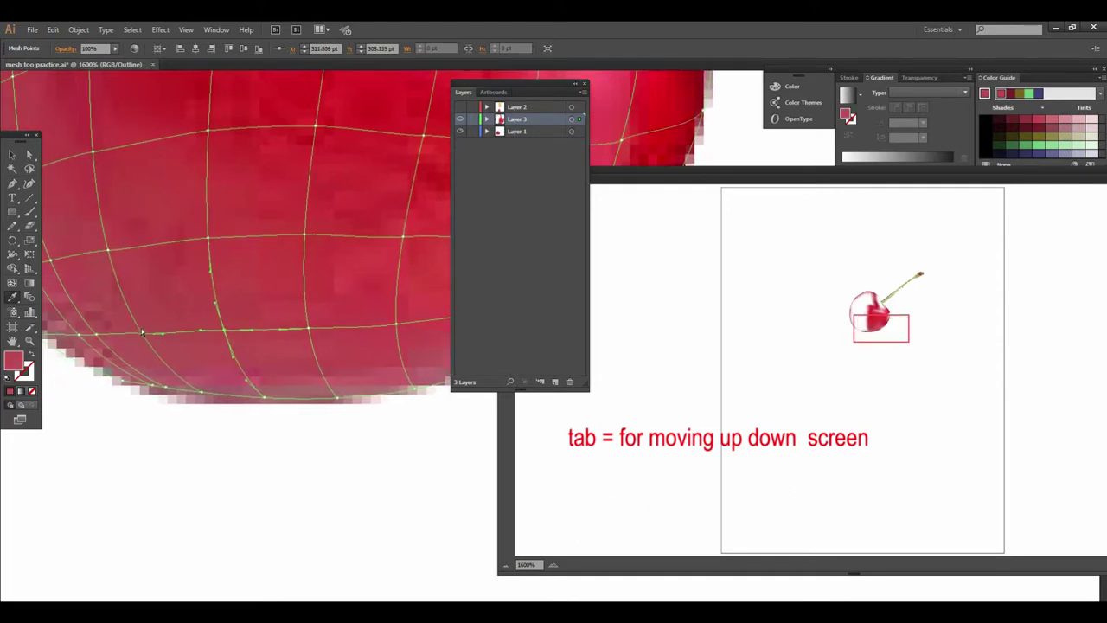
drag(143, 336, 191, 379)
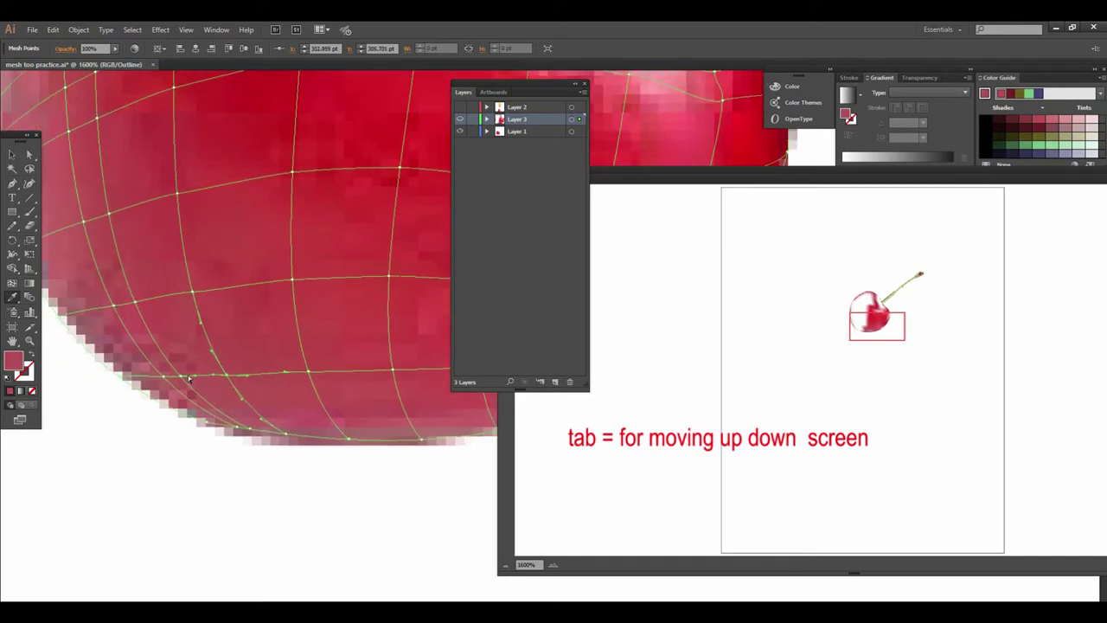
drag(184, 381, 227, 397)
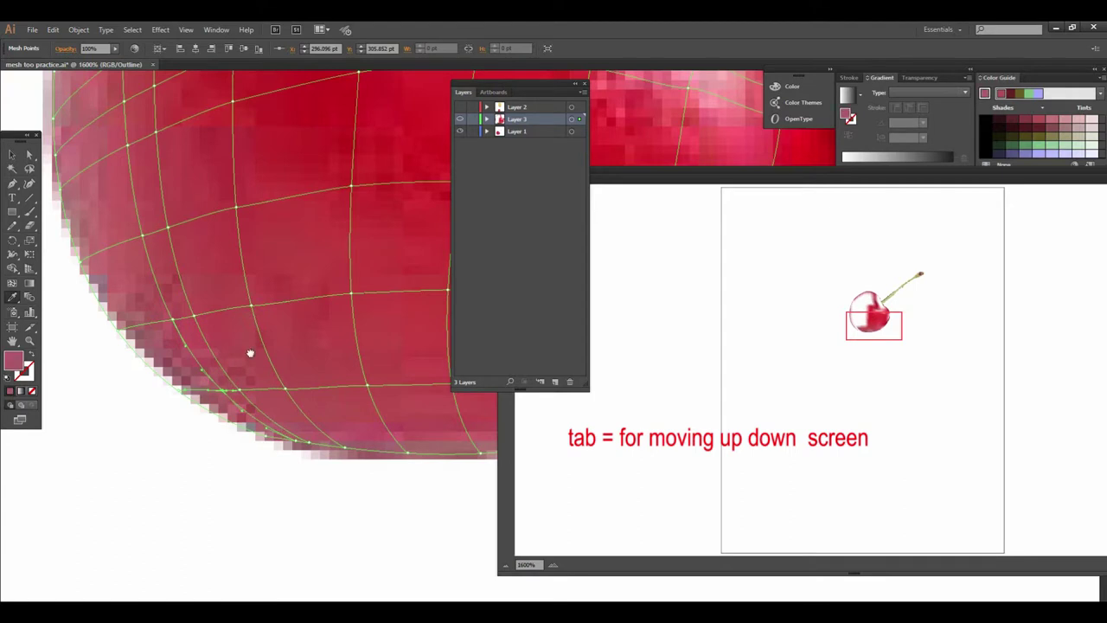
drag(247, 351, 247, 390)
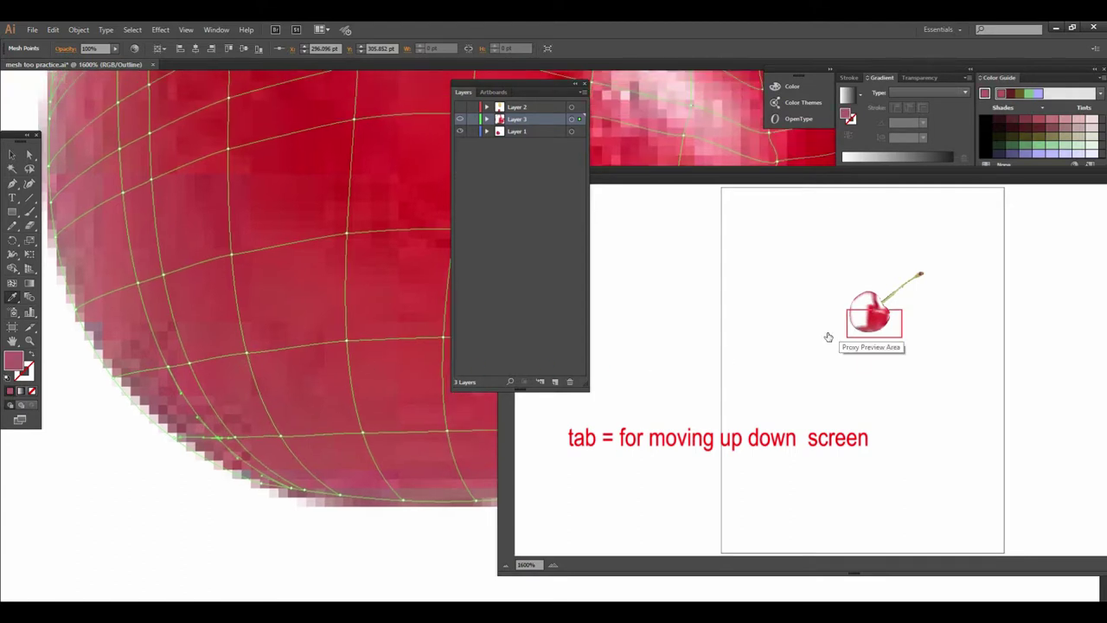
drag(85, 514, 2, 547)
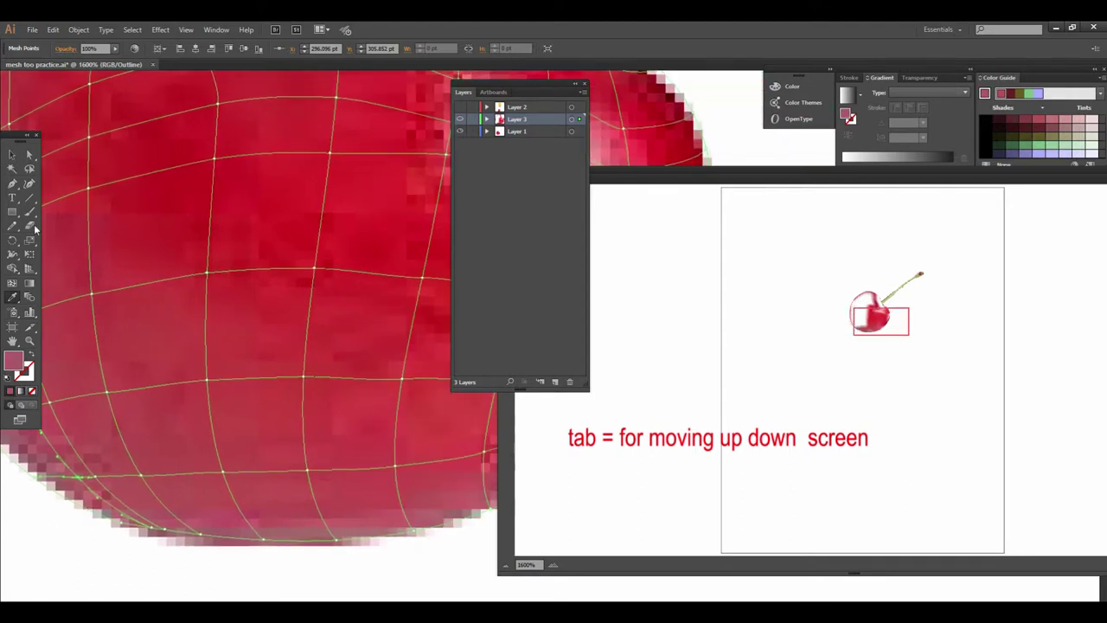
click(221, 454)
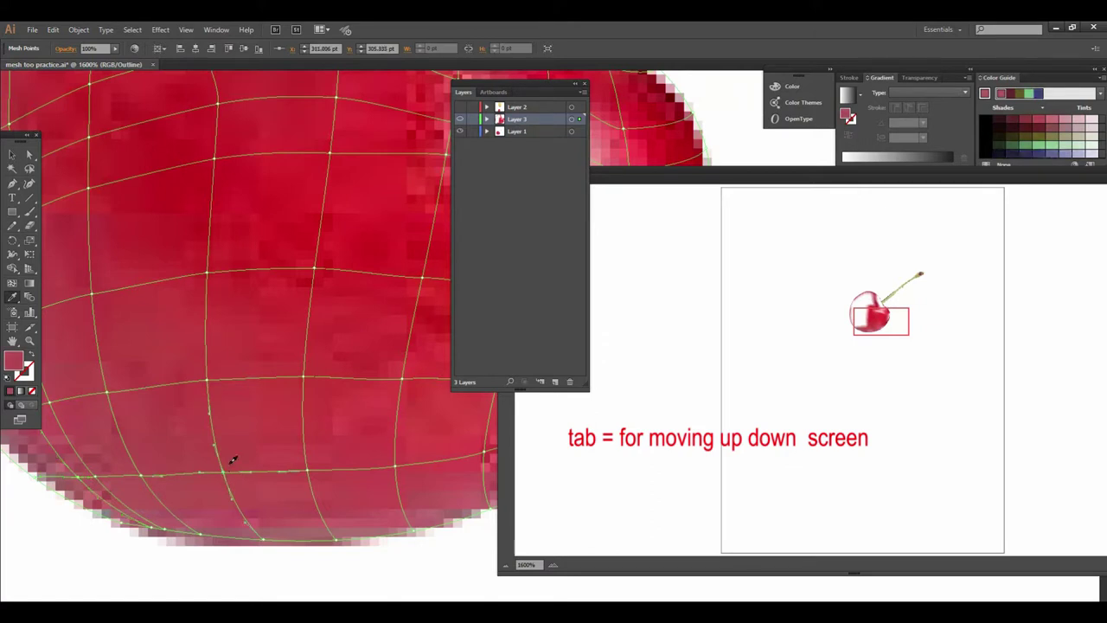
Check a point on the new mesh line and survey the cherry's left side down to its bottom edge.
mouse_move(269, 437)
mouse_down()
mouse_move(197, 418)
mouse_move(231, 454)
mouse_up()
click(242, 453)
drag(259, 407, 256, 449)
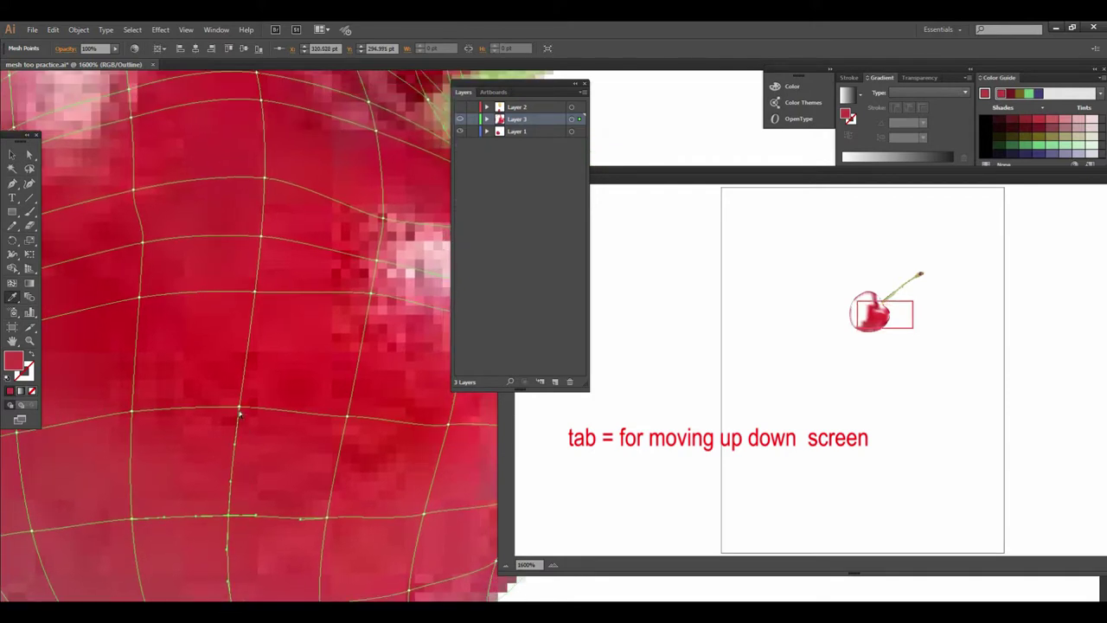
mouse_move(173, 434)
mouse_down()
mouse_move(245, 427)
mouse_move(286, 396)
mouse_up()
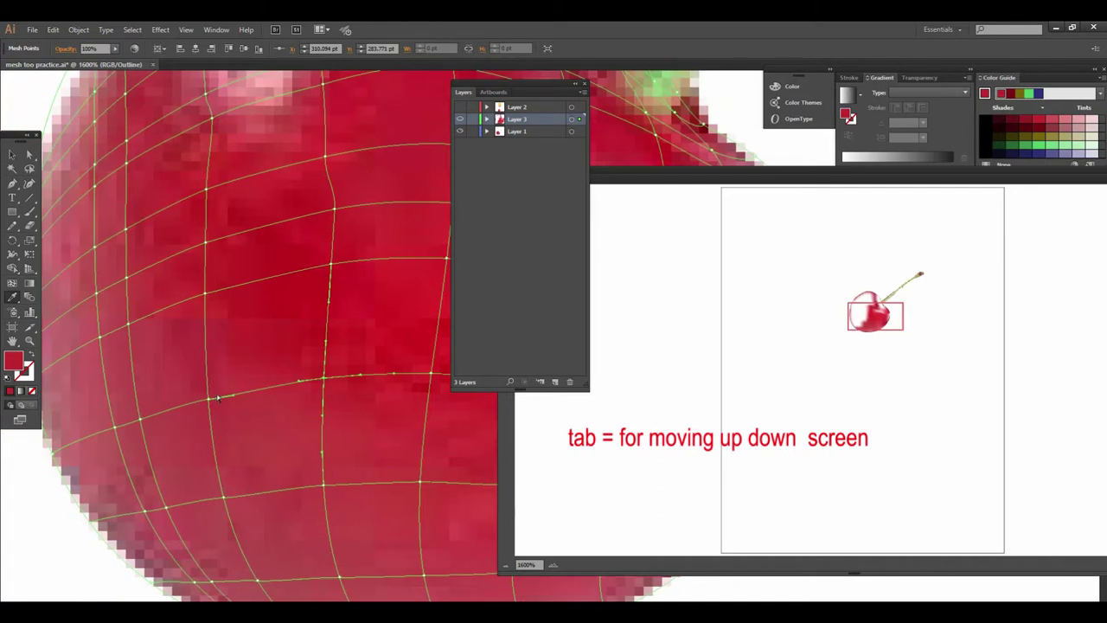
drag(209, 403, 240, 481)
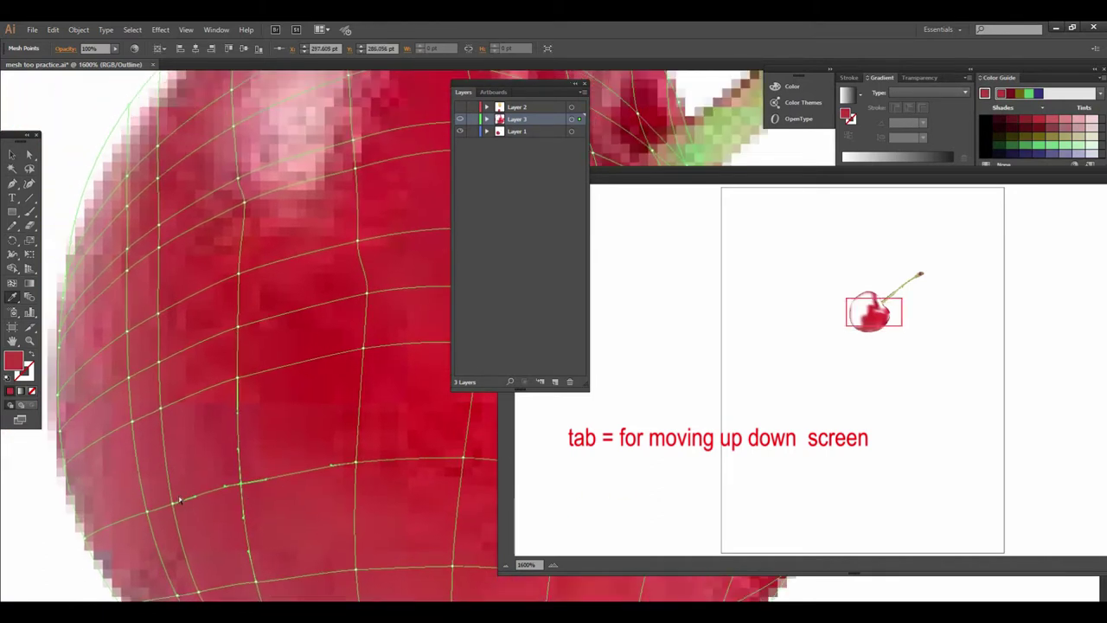
drag(176, 505, 235, 440)
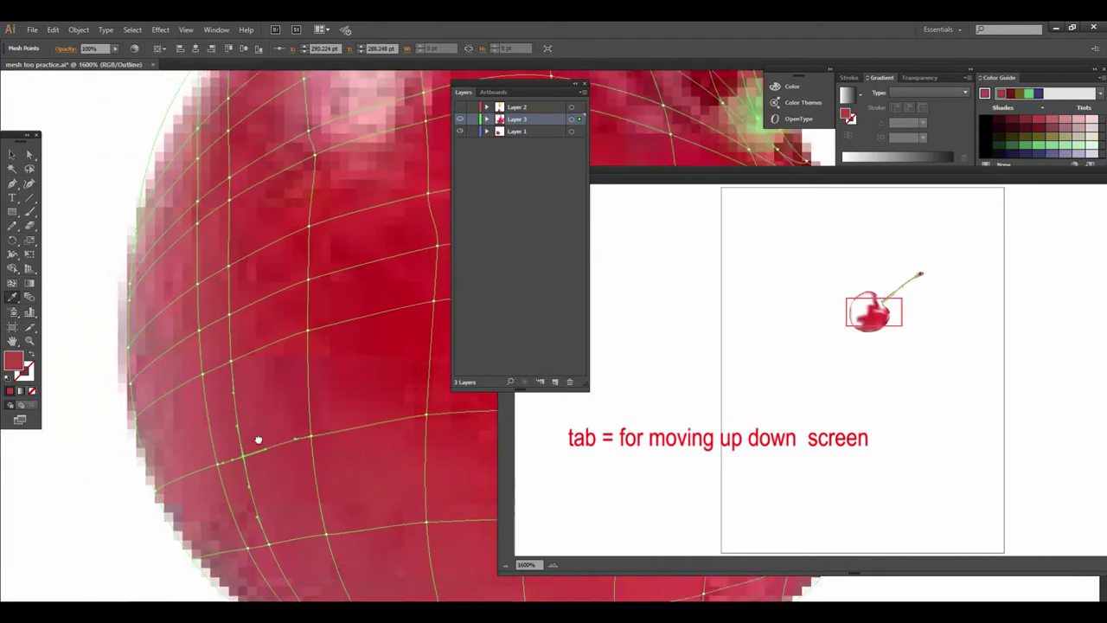
mouse_move(235, 440)
mouse_down()
mouse_move(300, 454)
mouse_move(336, 442)
mouse_up()
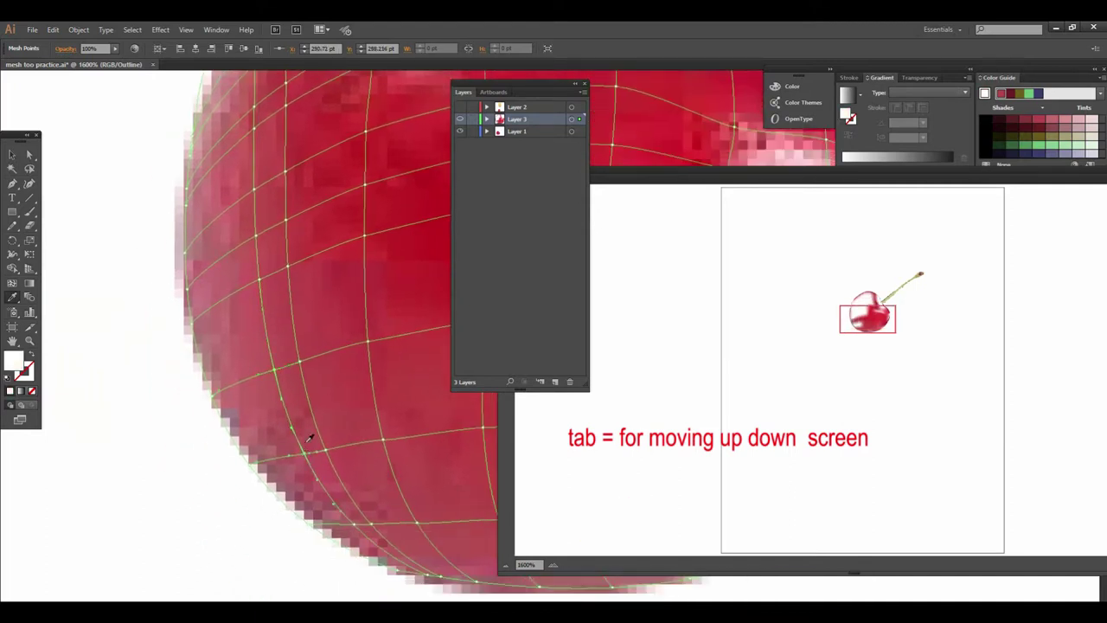
scroll(265, 355, down, 3)
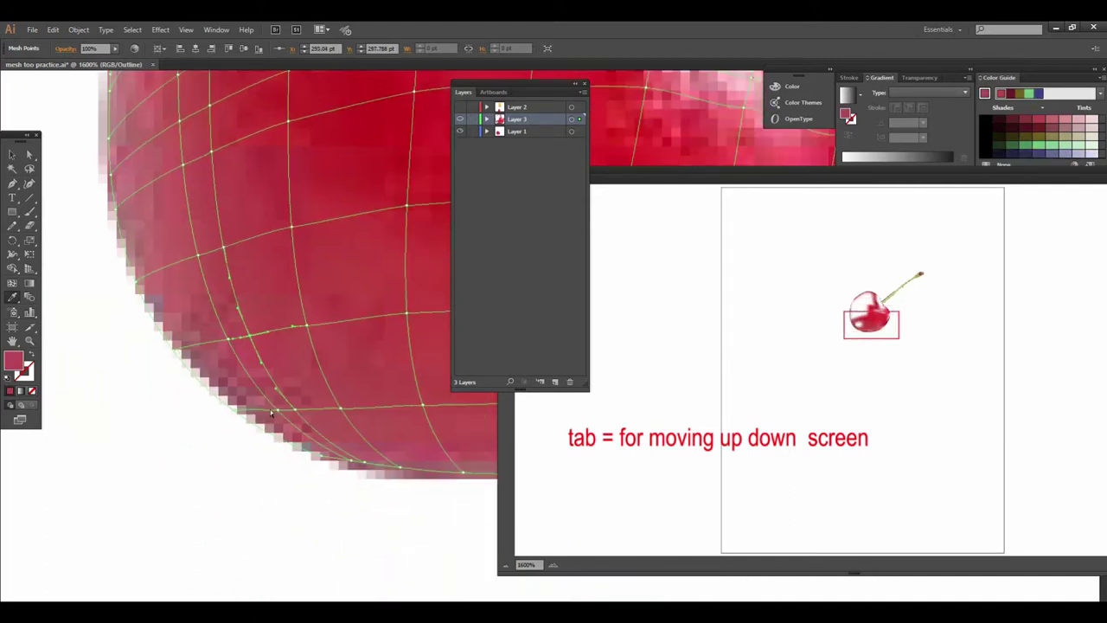
drag(285, 389, 231, 366)
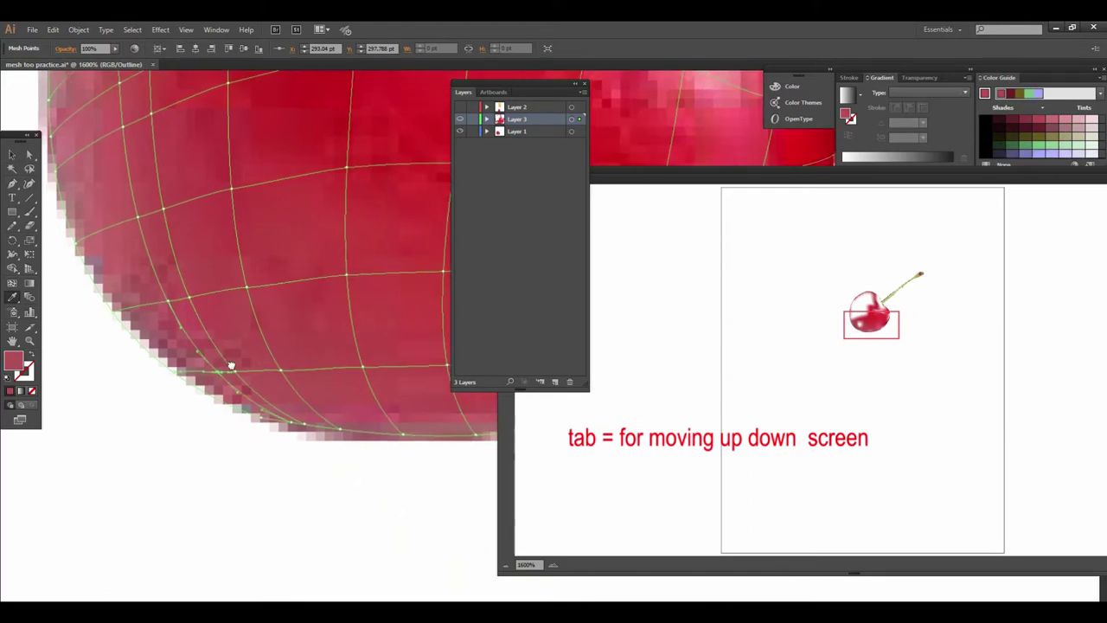
mouse_move(234, 372)
mouse_down()
mouse_move(212, 329)
mouse_move(192, 351)
mouse_move(220, 391)
mouse_up()
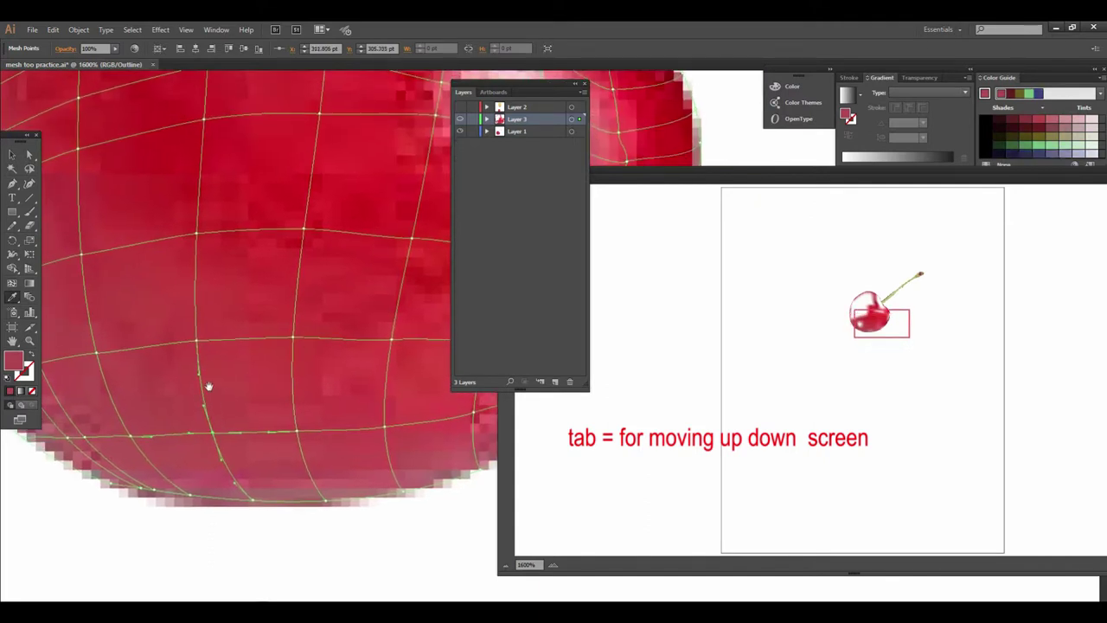
Nudge a lower-left mesh point slightly up and right, then deselect to preview the bent mesh lines.
click(196, 343)
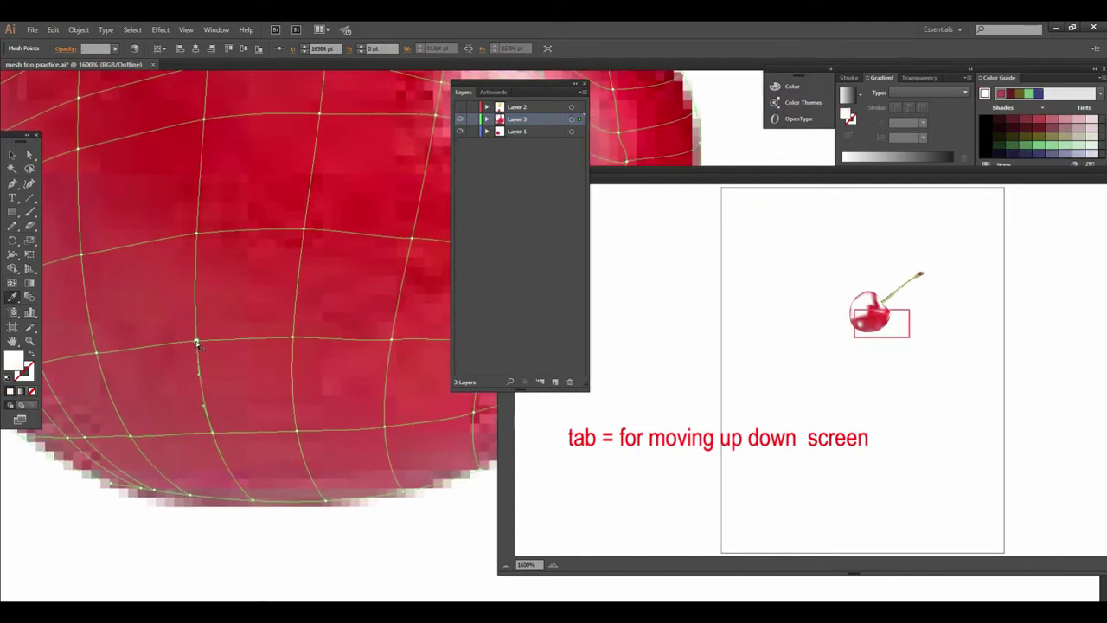
mouse_move(196, 343)
mouse_down()
mouse_move(244, 350)
mouse_move(234, 418)
mouse_move(154, 436)
mouse_up()
click(168, 403)
drag(254, 404, 282, 428)
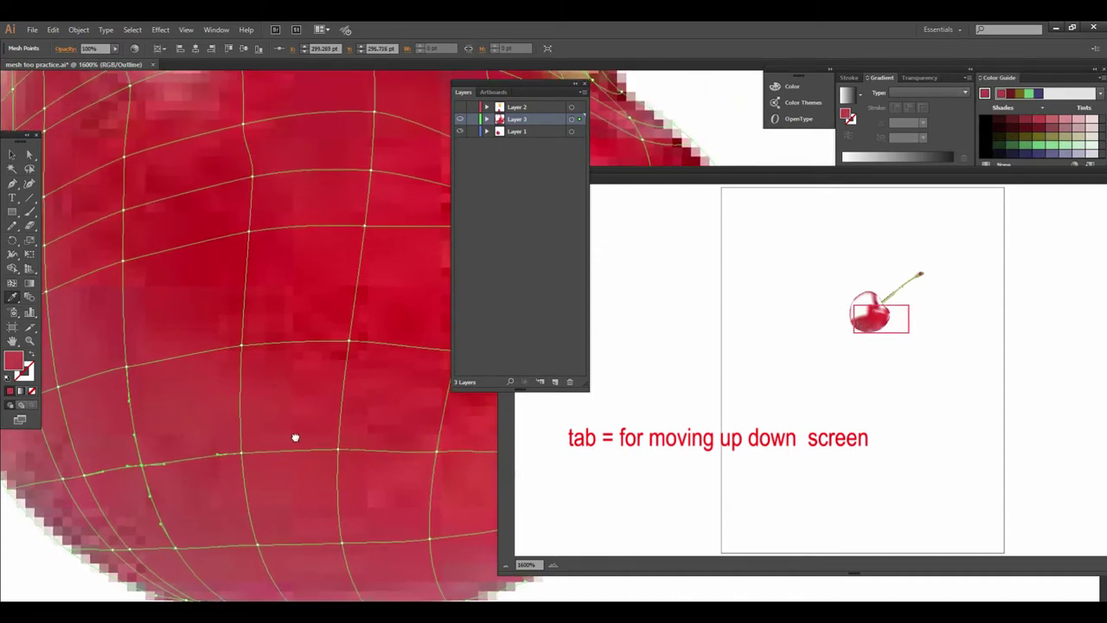
drag(228, 378, 247, 393)
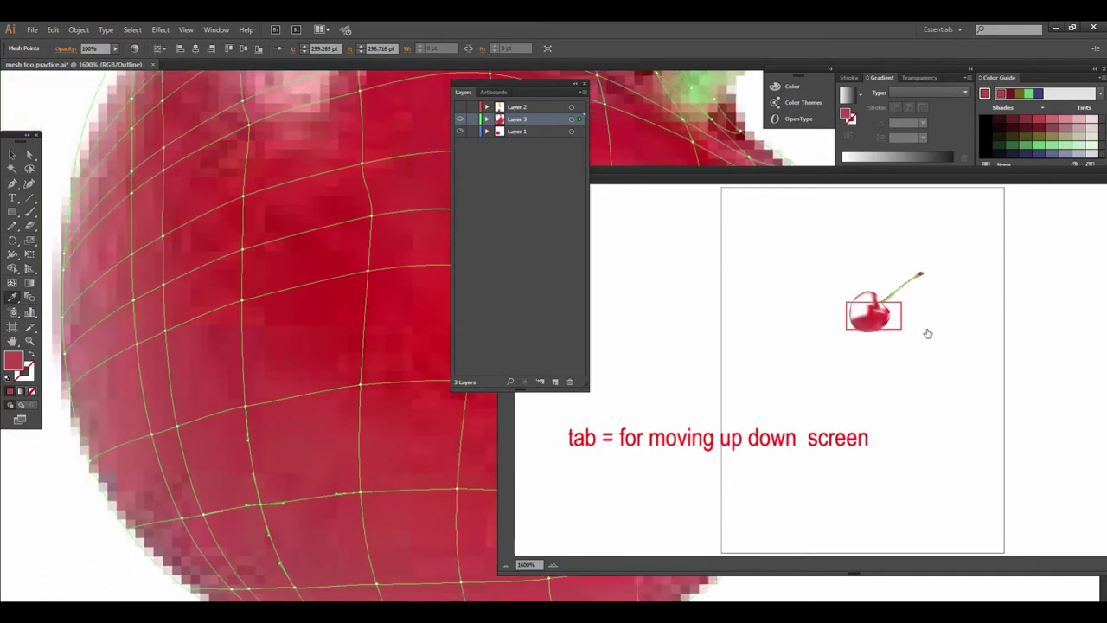
drag(351, 384, 355, 400)
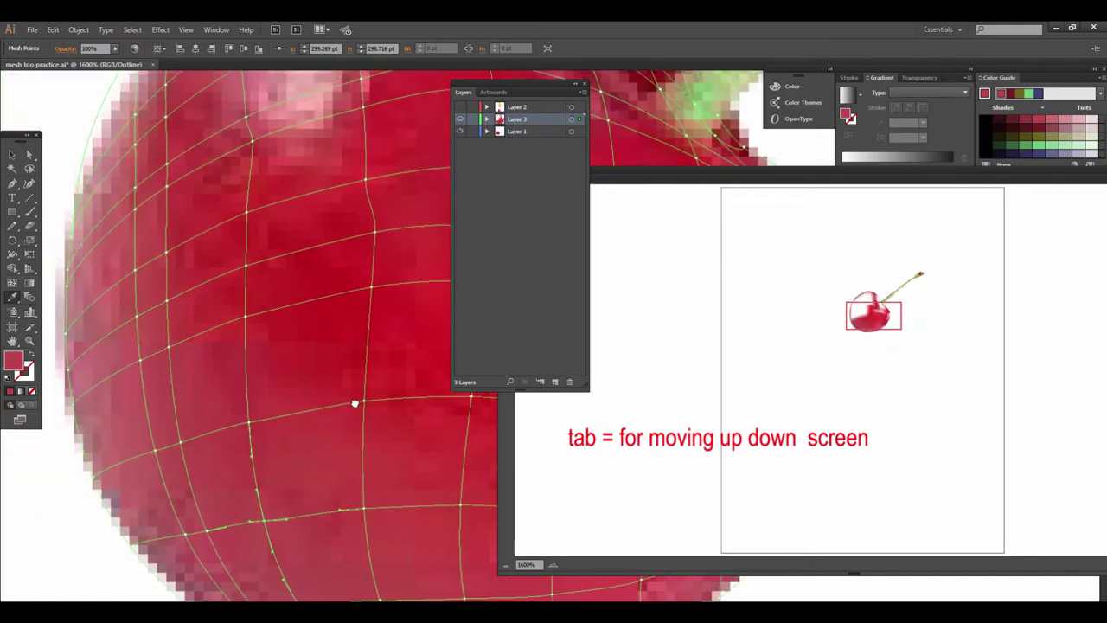
mouse_move(181, 446)
mouse_down()
mouse_move(194, 440)
mouse_move(162, 442)
mouse_up()
drag(228, 421, 230, 447)
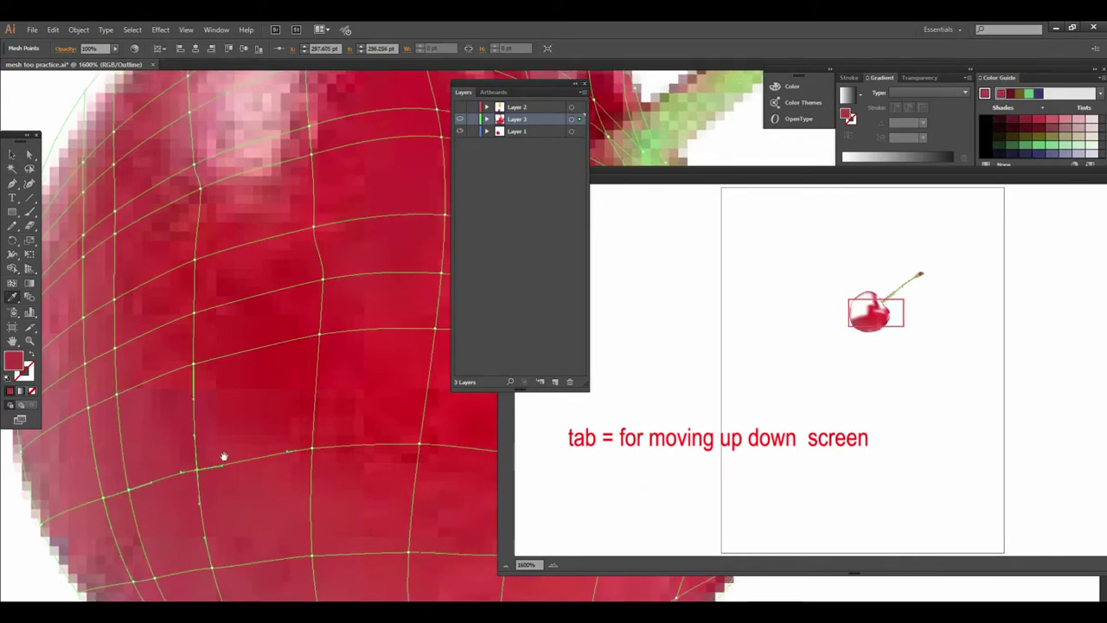
scroll(208, 493, up, 2)
key(ctrl+shift+a)
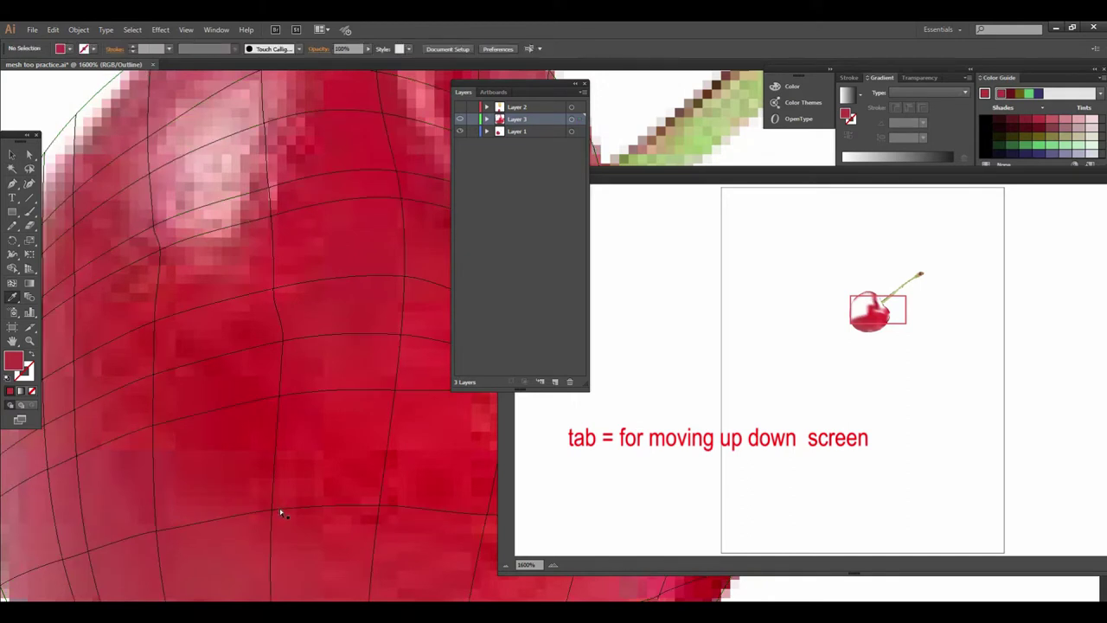
click(296, 504)
Move a mesh point on the cherry's left side up and to the right.
click(270, 512)
drag(286, 484, 297, 540)
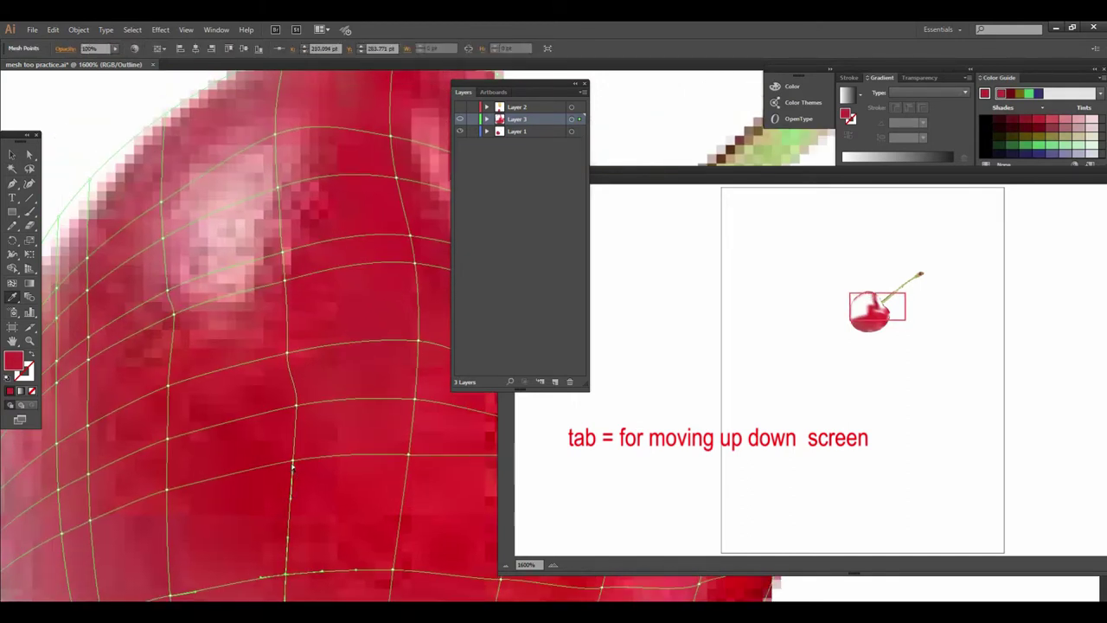
mouse_move(191, 478)
mouse_down()
mouse_move(252, 476)
mouse_move(245, 440)
mouse_up()
click(224, 437)
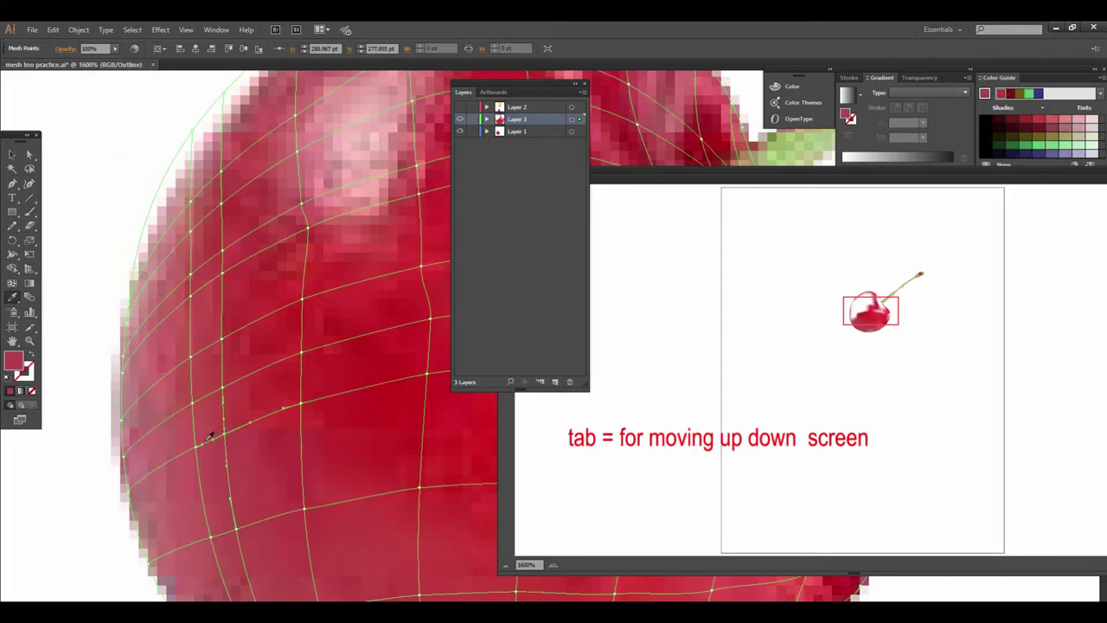
drag(215, 432, 215, 513)
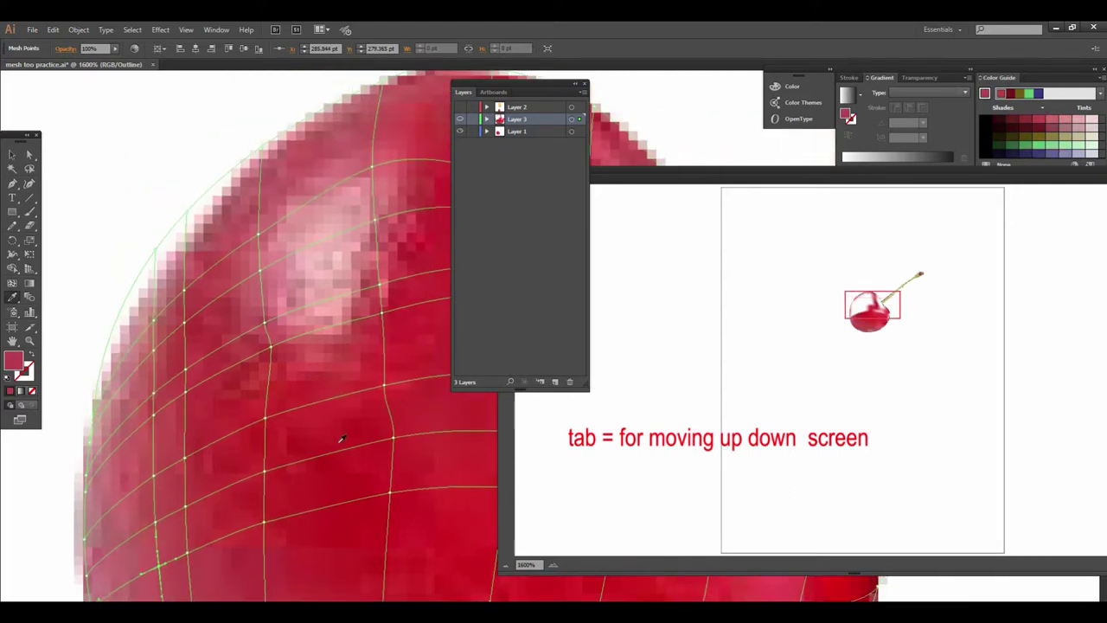
drag(156, 479, 160, 471)
mouse_move(217, 455)
mouse_down()
mouse_move(184, 468)
mouse_move(275, 461)
mouse_up()
Select another nearby mesh point and center the 1600% view on the highlight.
mouse_move(296, 502)
mouse_down()
mouse_move(257, 450)
mouse_move(324, 420)
mouse_up()
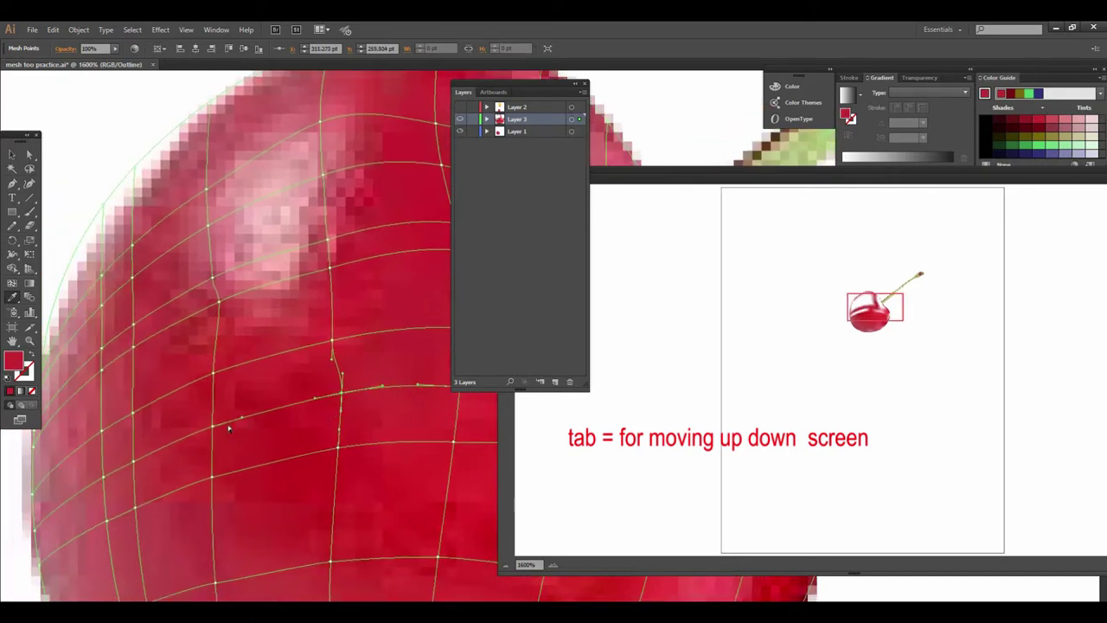
drag(211, 462, 213, 417)
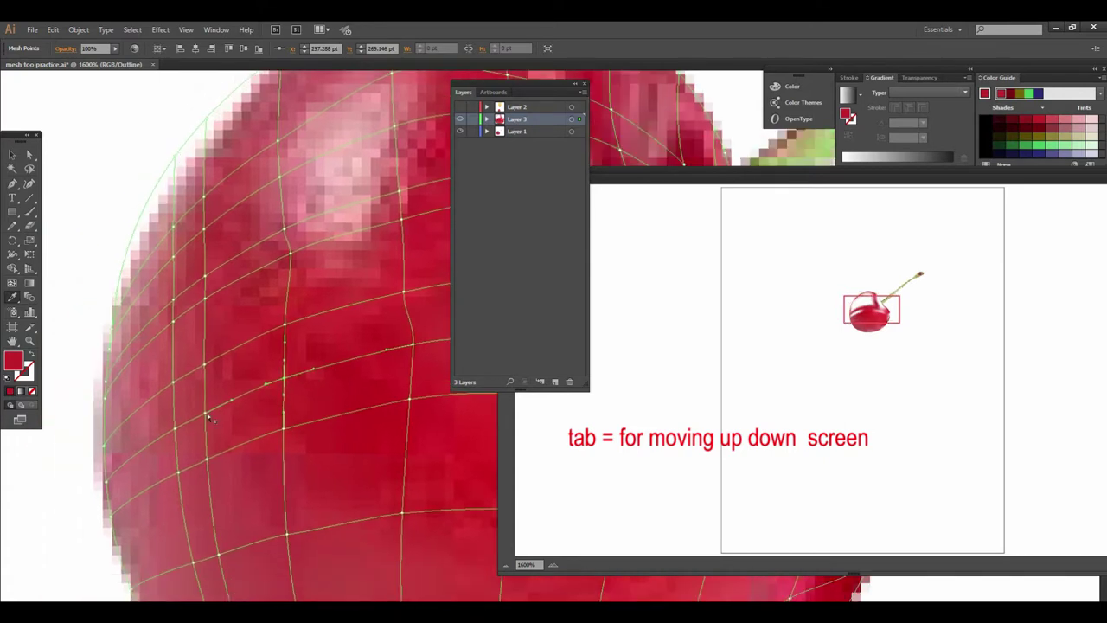
click(205, 415)
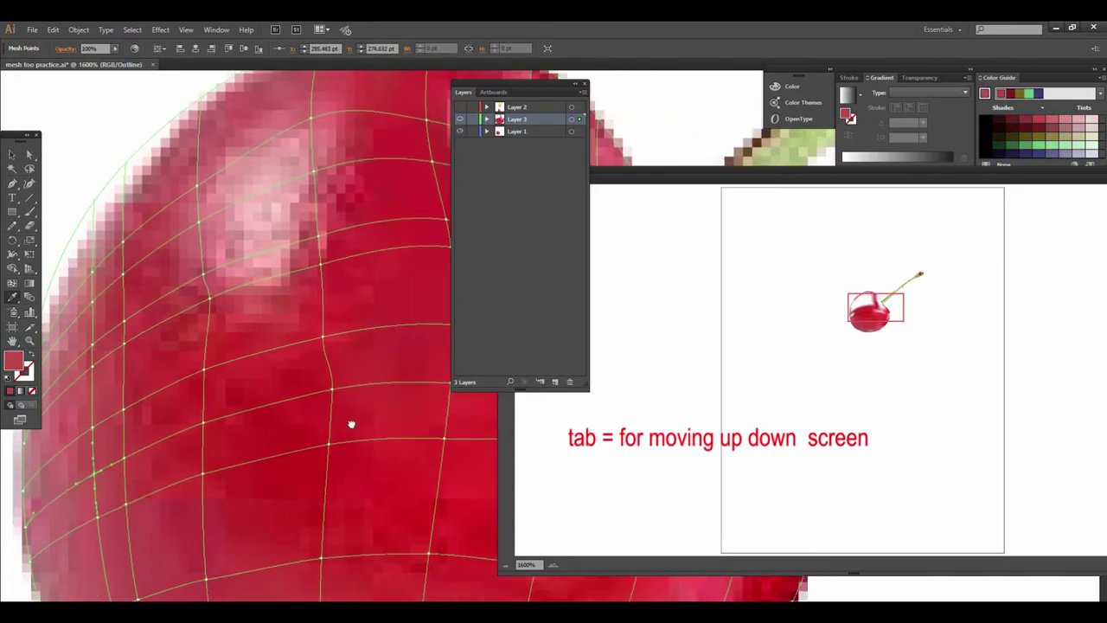
drag(351, 420, 367, 358)
drag(357, 411, 317, 428)
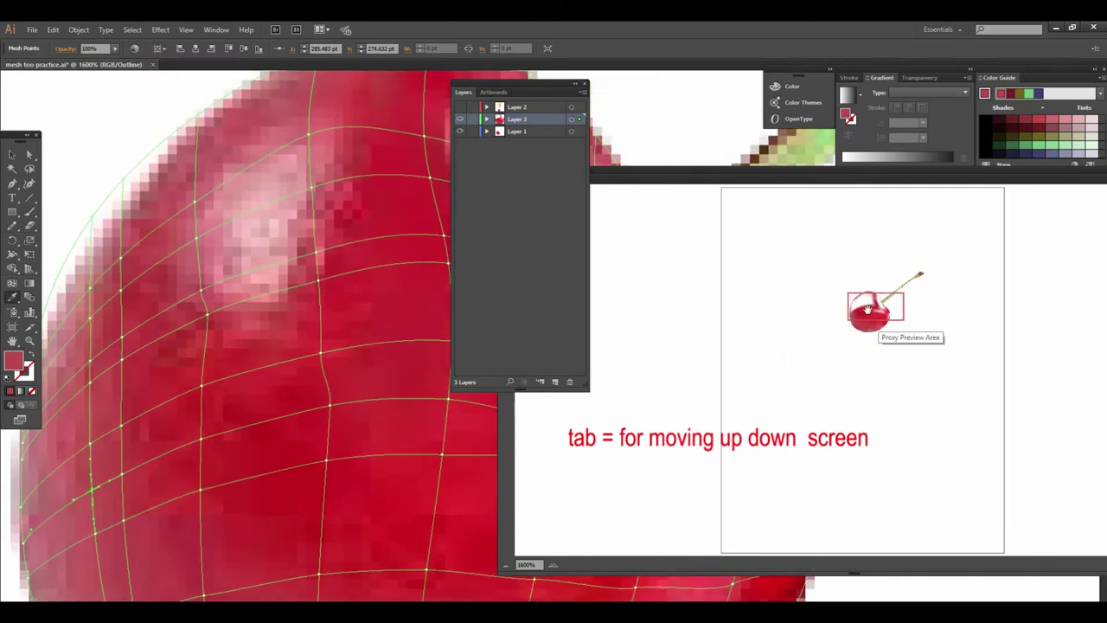
drag(368, 462, 351, 488)
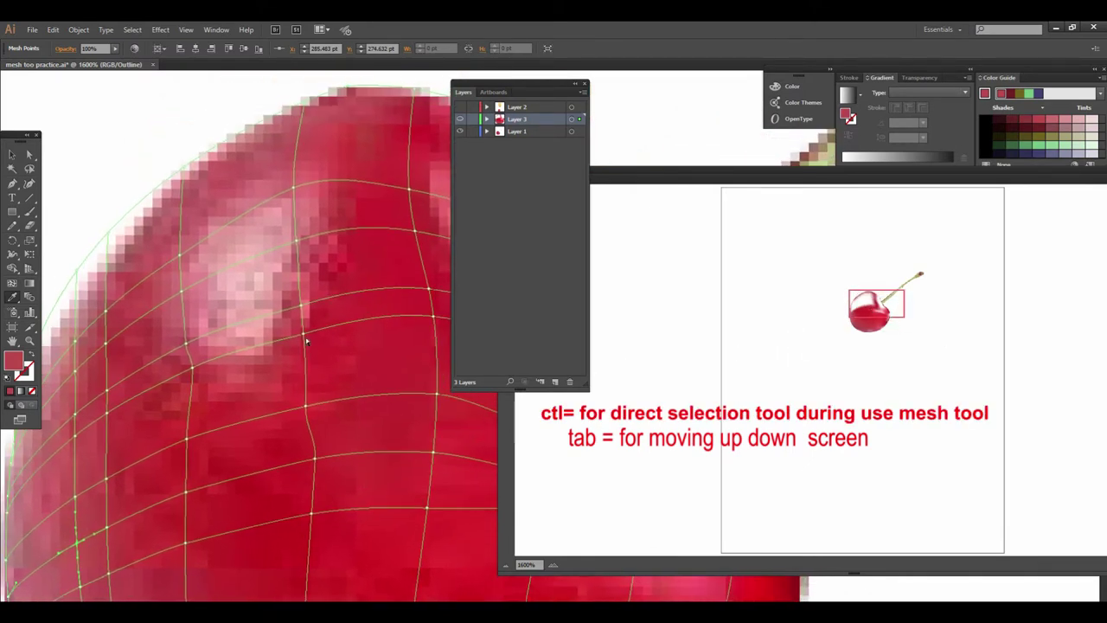
Pull a mesh point beside the highlight to reshape the mesh lines around it.
drag(302, 336, 317, 395)
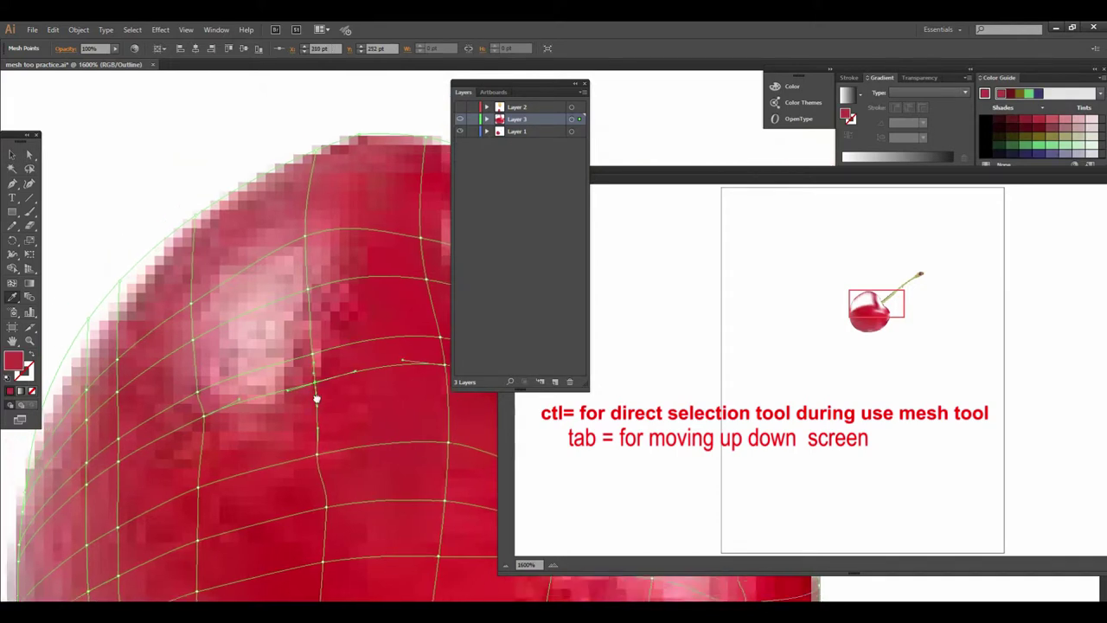
click(217, 427)
drag(217, 427, 209, 442)
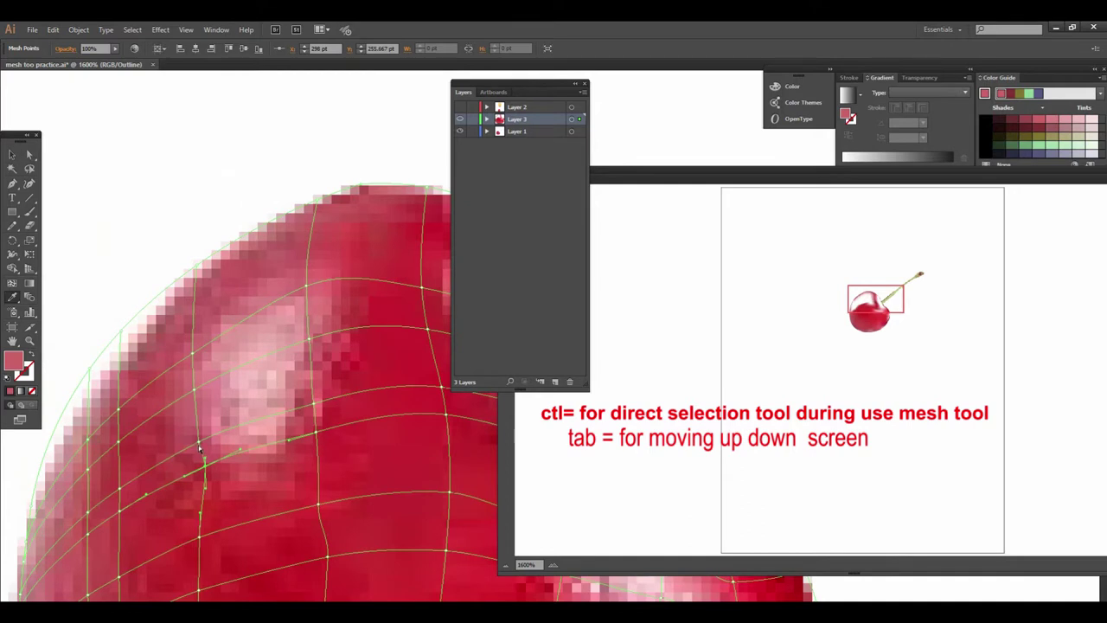
ctrl+click(213, 438)
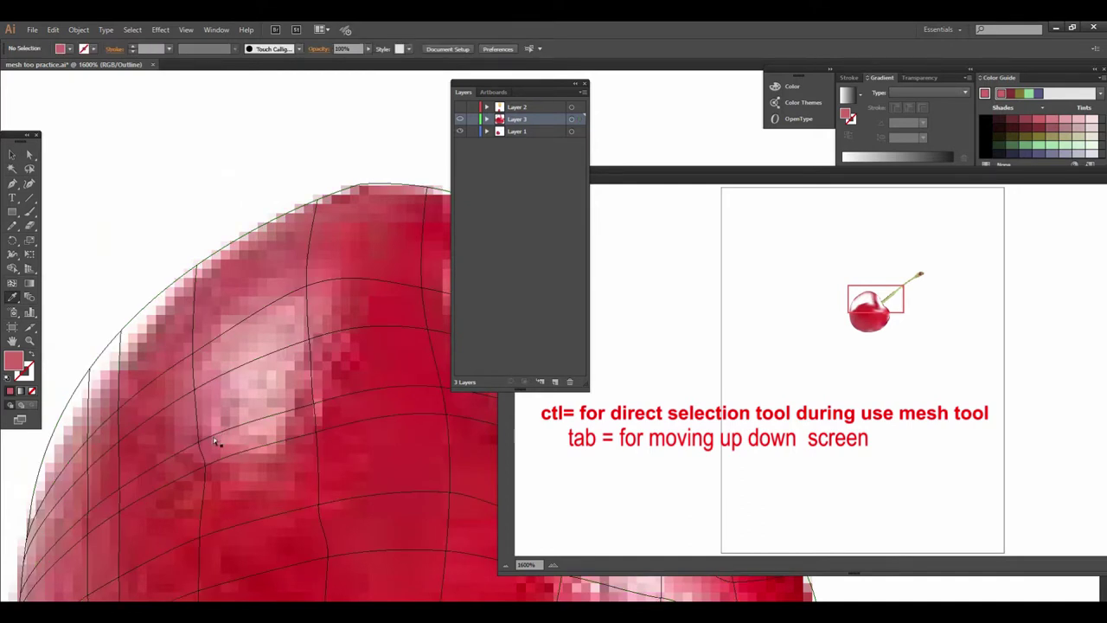
click(214, 440)
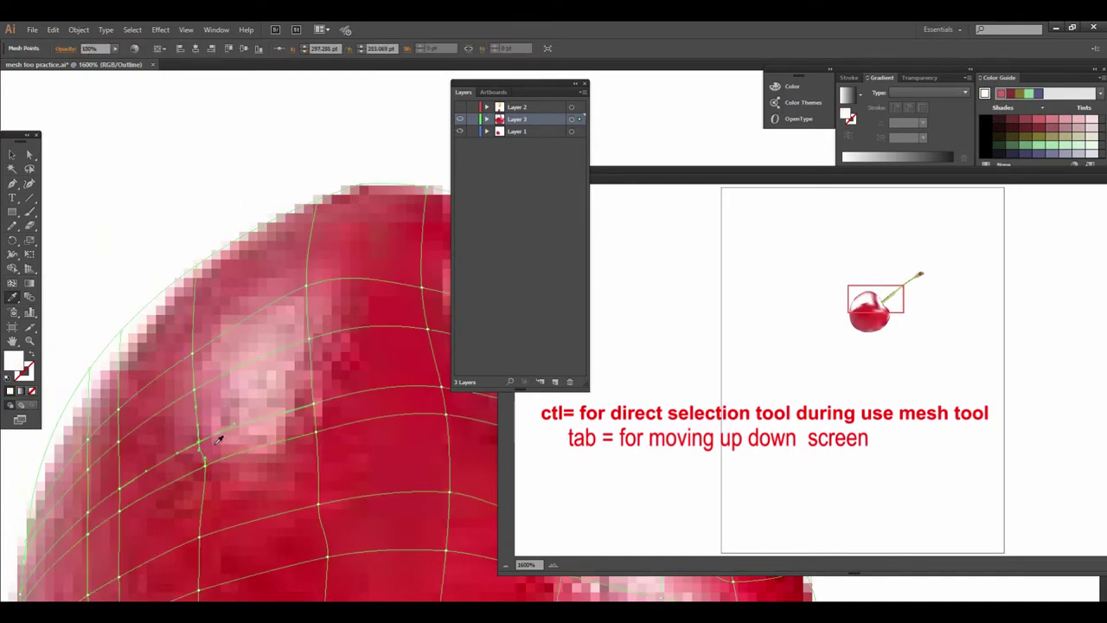
Select the mesh points along the highlight's edge to show their handles.
click(221, 442)
scroll(198, 441, up, 1)
click(216, 456)
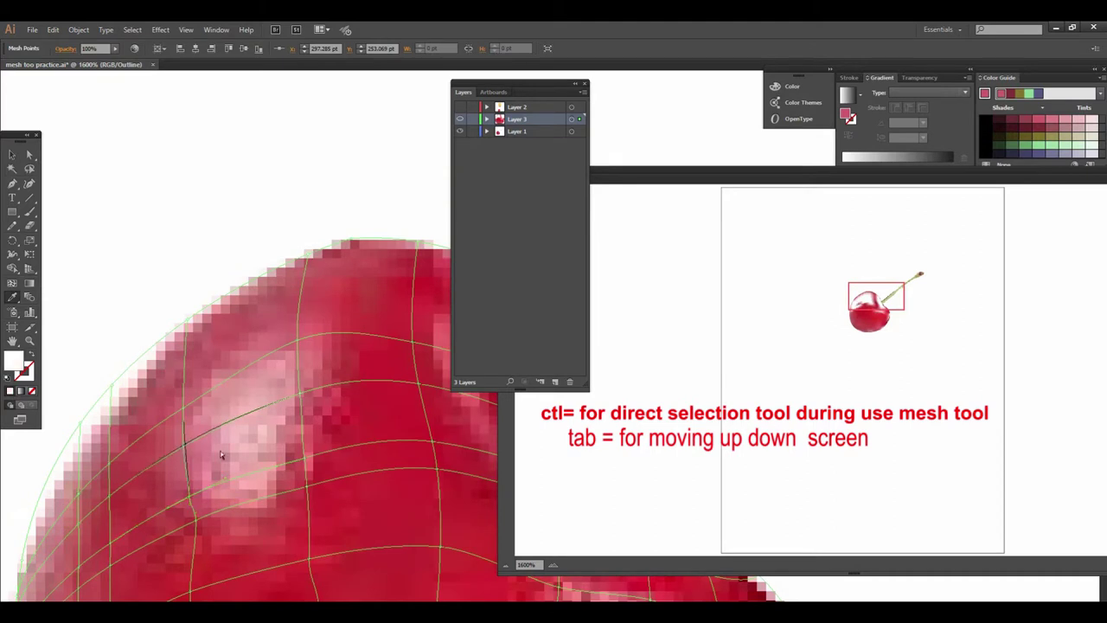
scroll(220, 451, up, 1)
click(203, 439)
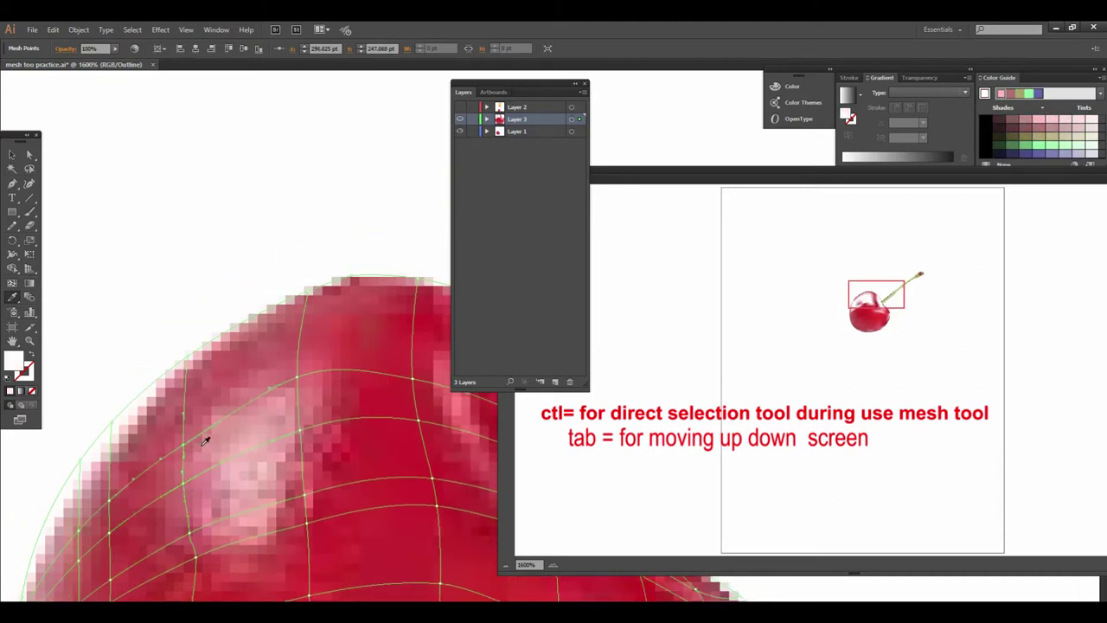
scroll(207, 446, up, 1)
click(294, 437)
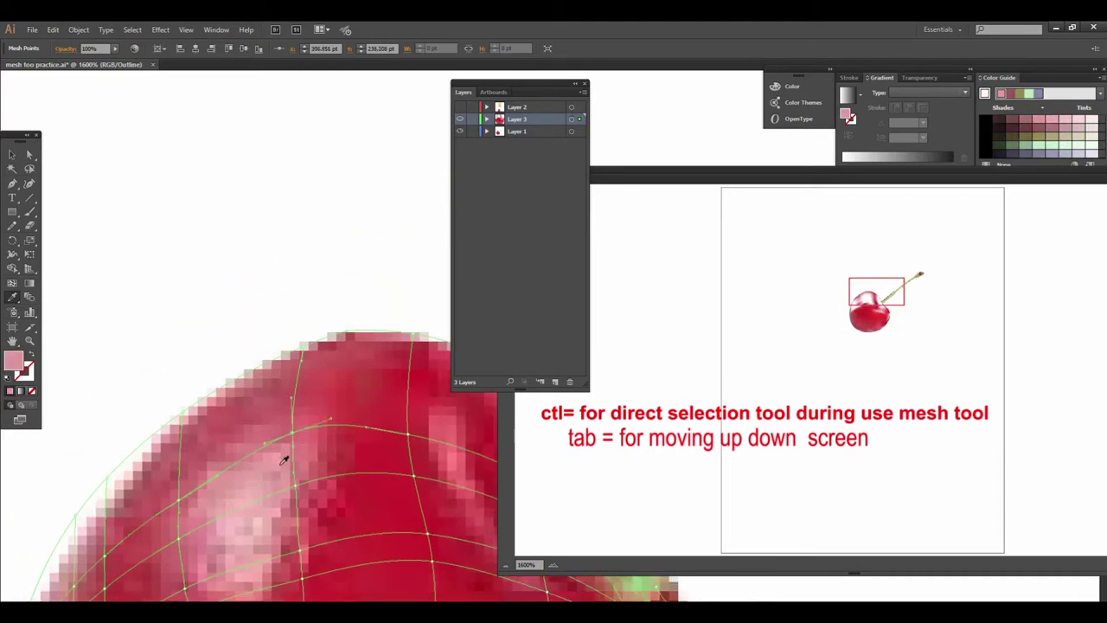
Add a new vertical mesh line through the highlight with the Mesh tool.
scroll(292, 407, down, 2)
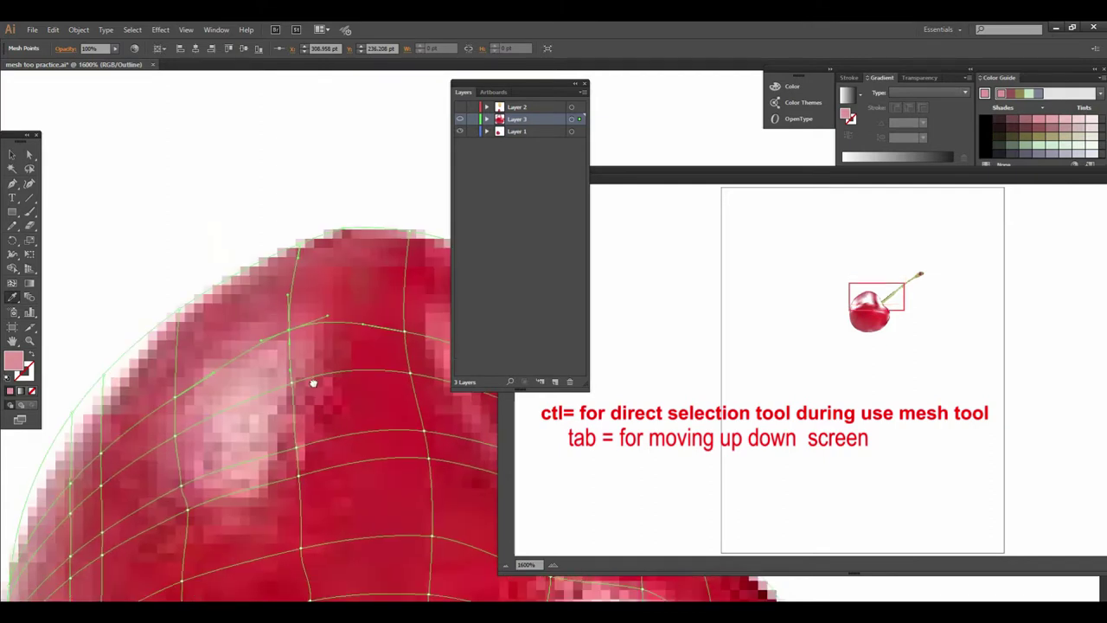
scroll(333, 426, down, 1)
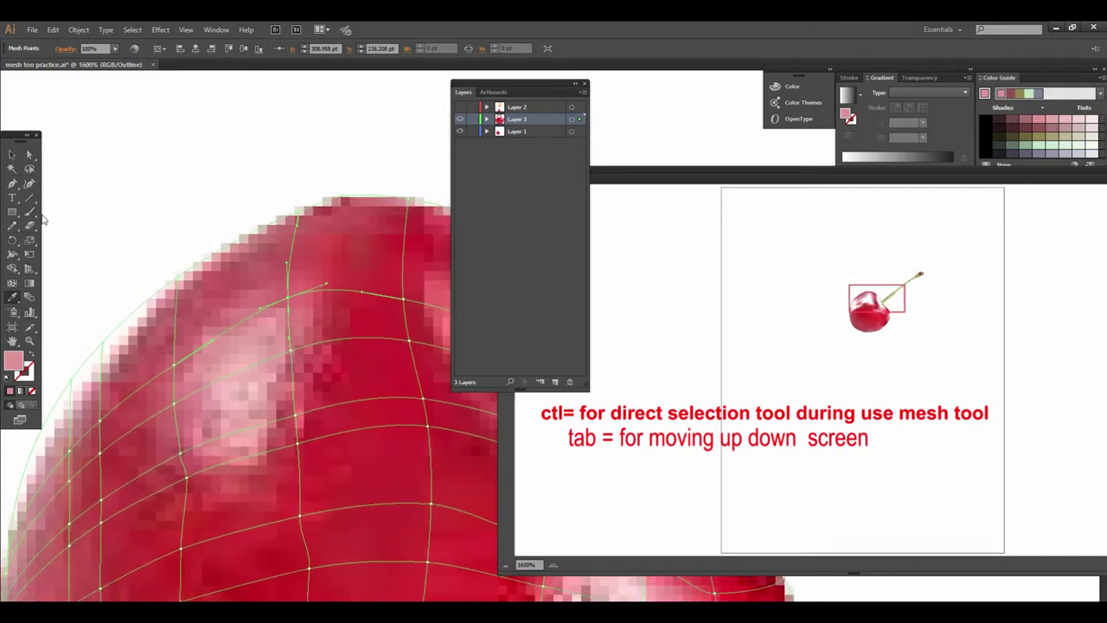
click(13, 284)
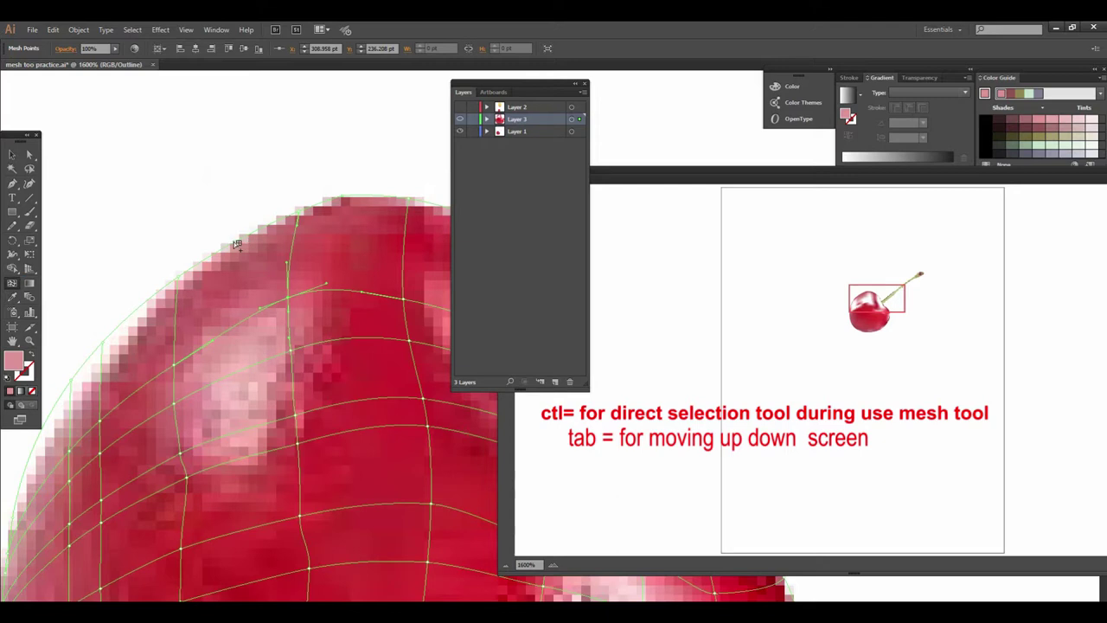
click(233, 301)
scroll(260, 328, down, 2)
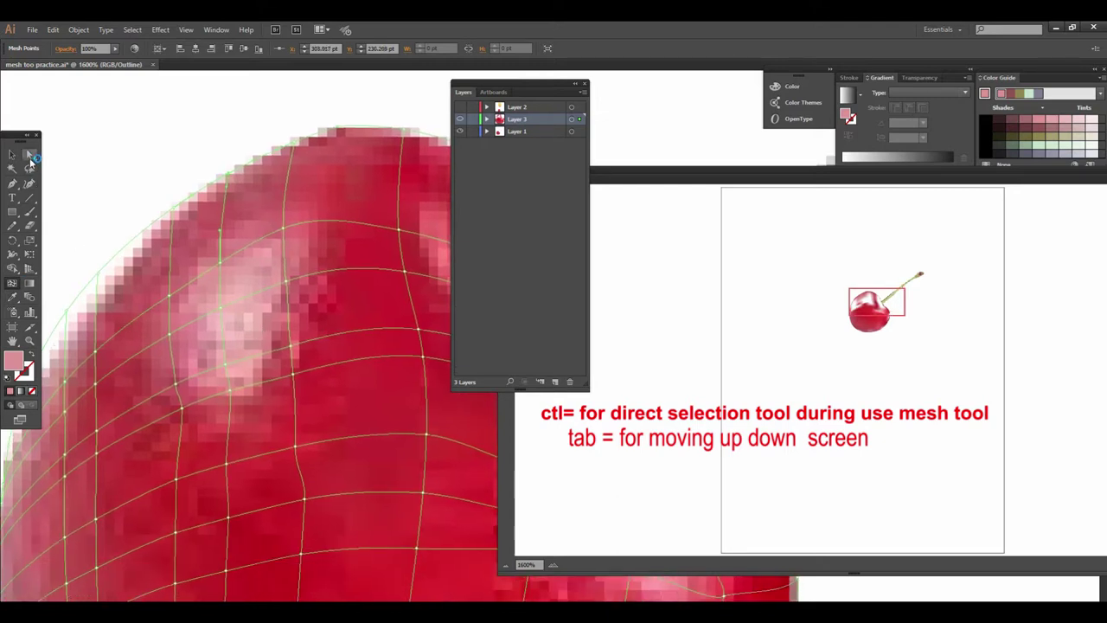
Select the mesh points at the top of and inside the highlight with Direct Selection.
click(30, 155)
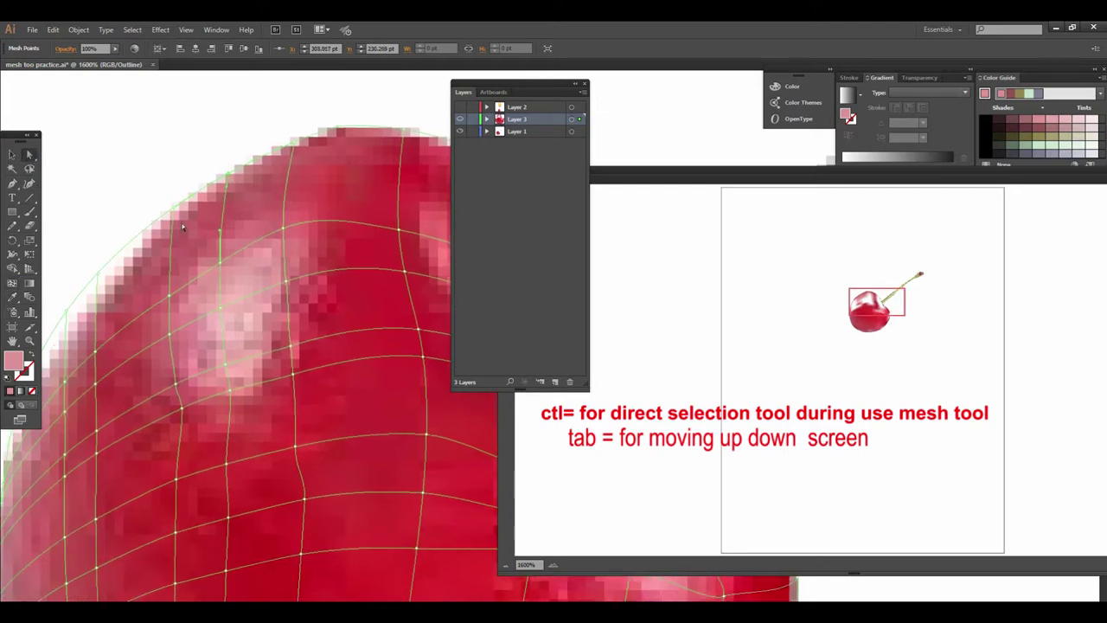
click(230, 276)
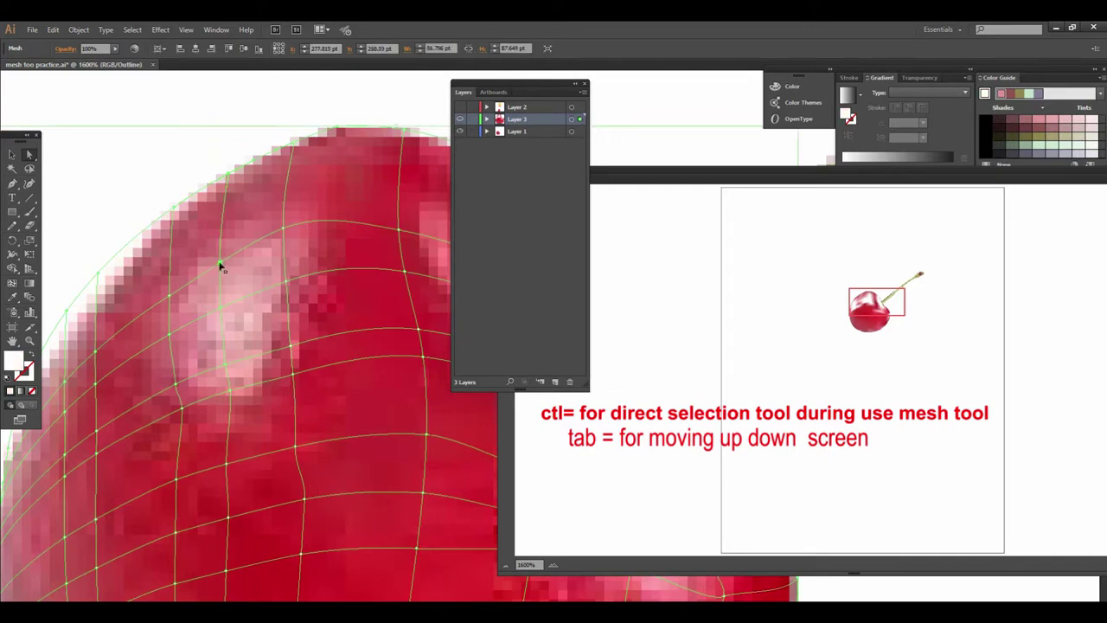
click(222, 266)
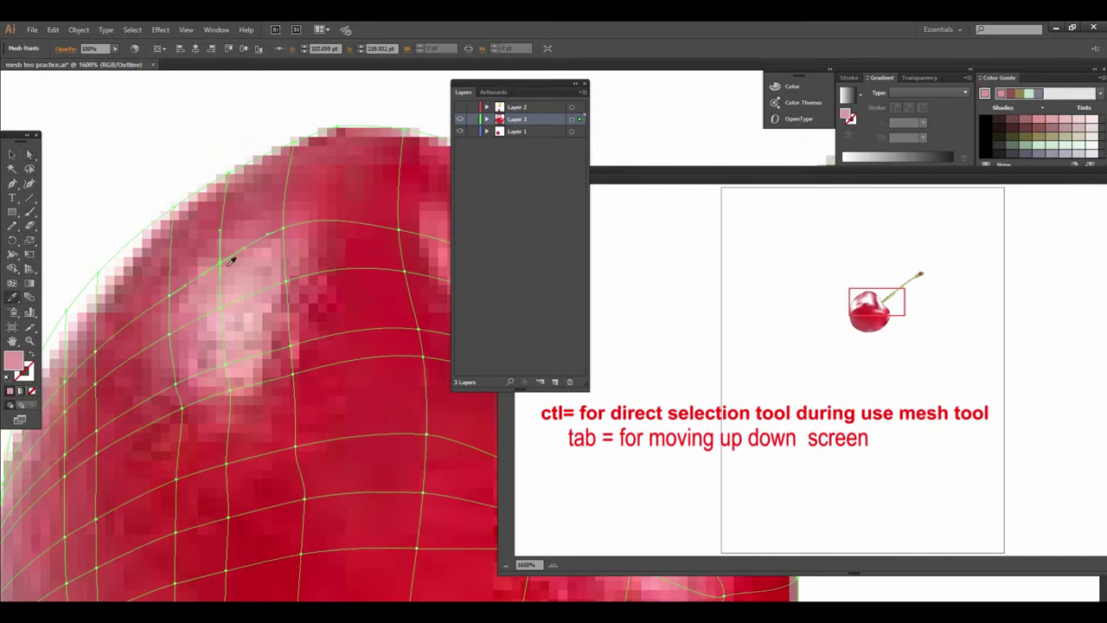
click(223, 259)
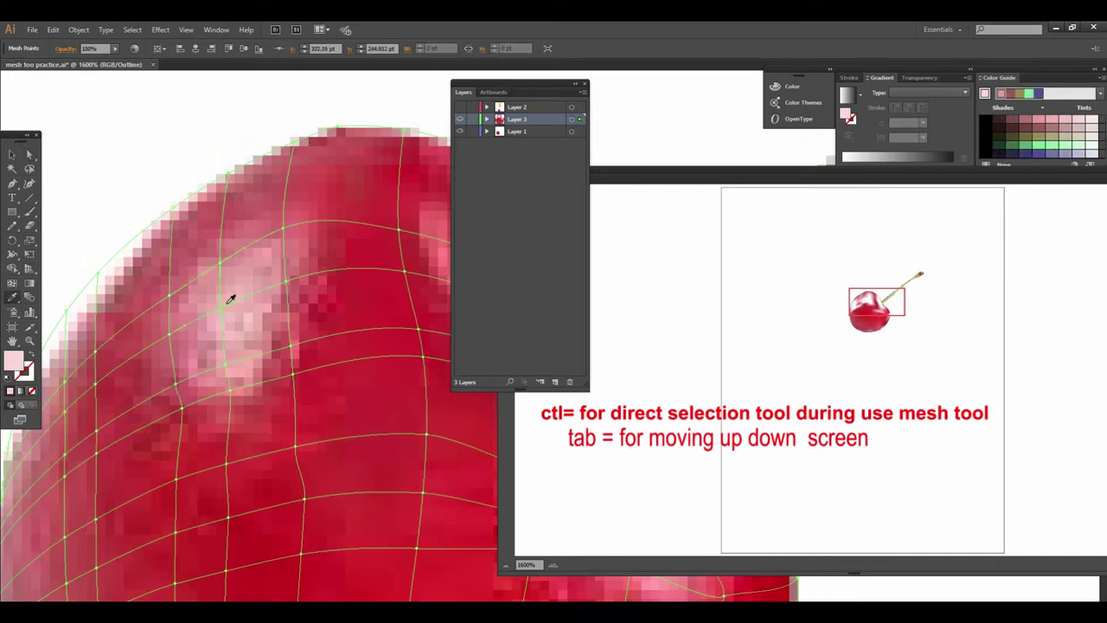
scroll(226, 285, down, 2)
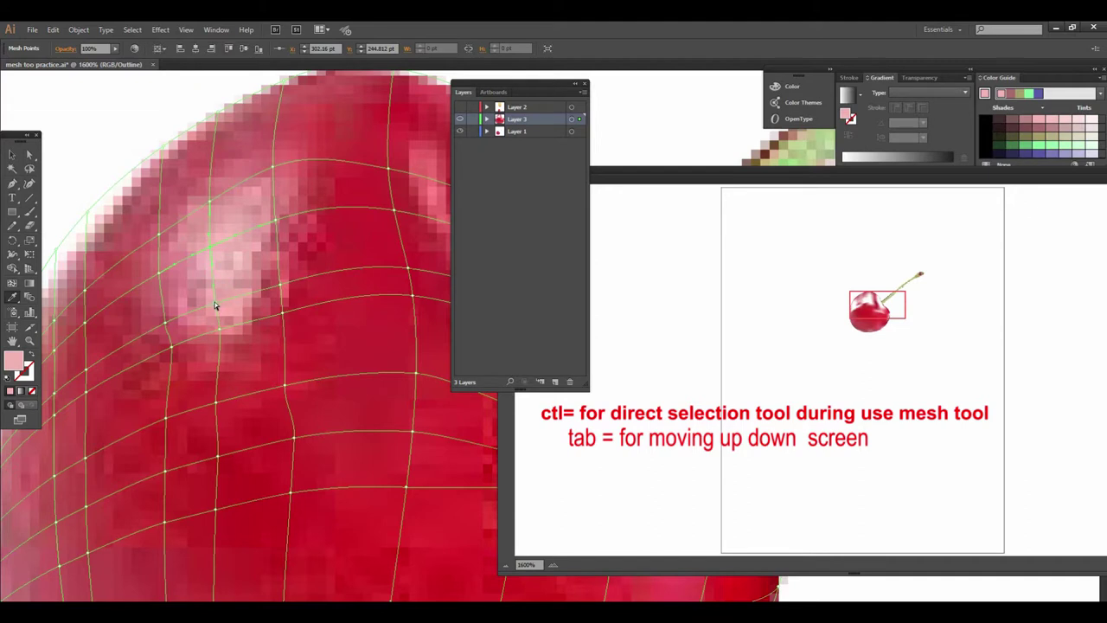
scroll(242, 265, down, 2)
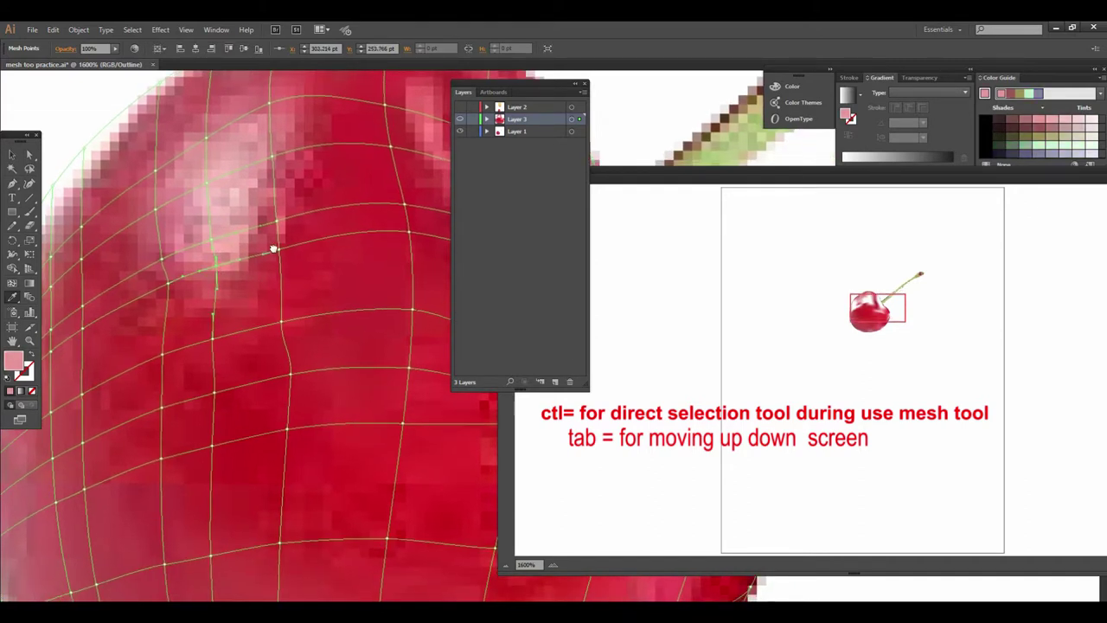
scroll(268, 253, down, 2)
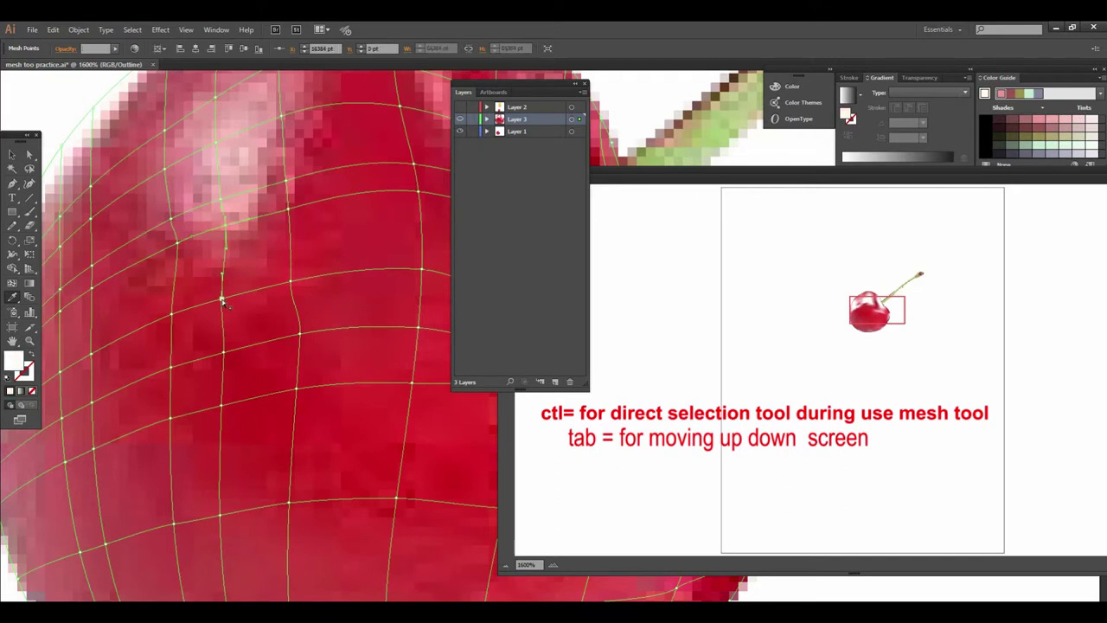
Give the point at the highlight's lower-left edge a pale sampled pink, then deselect the mesh.
mouse_move(242, 296)
mouse_down()
mouse_move(278, 323)
mouse_move(290, 391)
mouse_up()
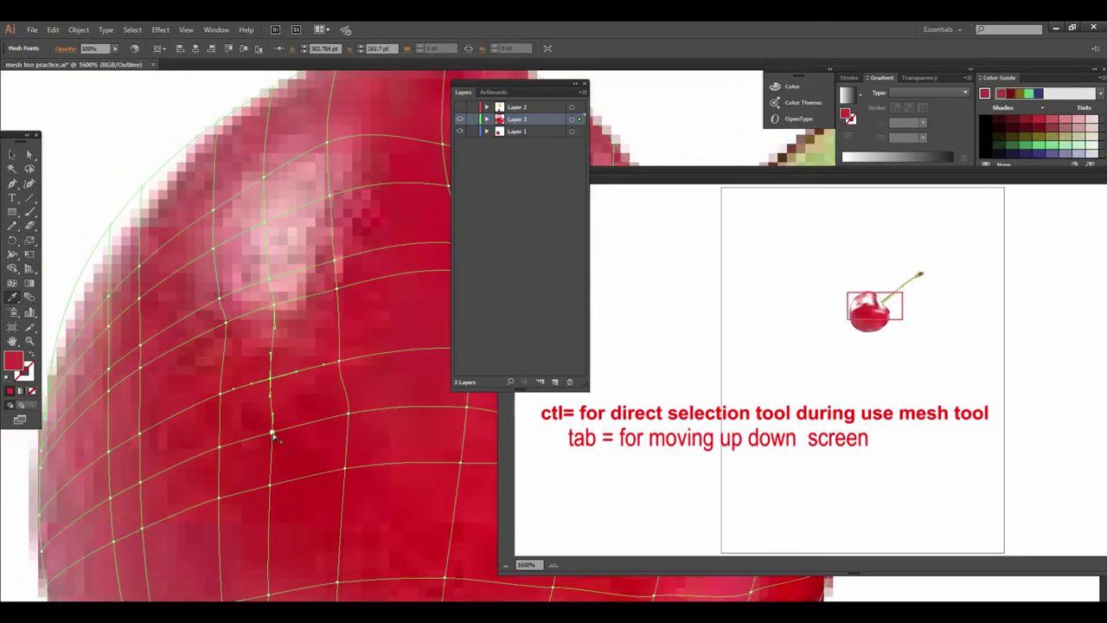
drag(256, 435, 288, 461)
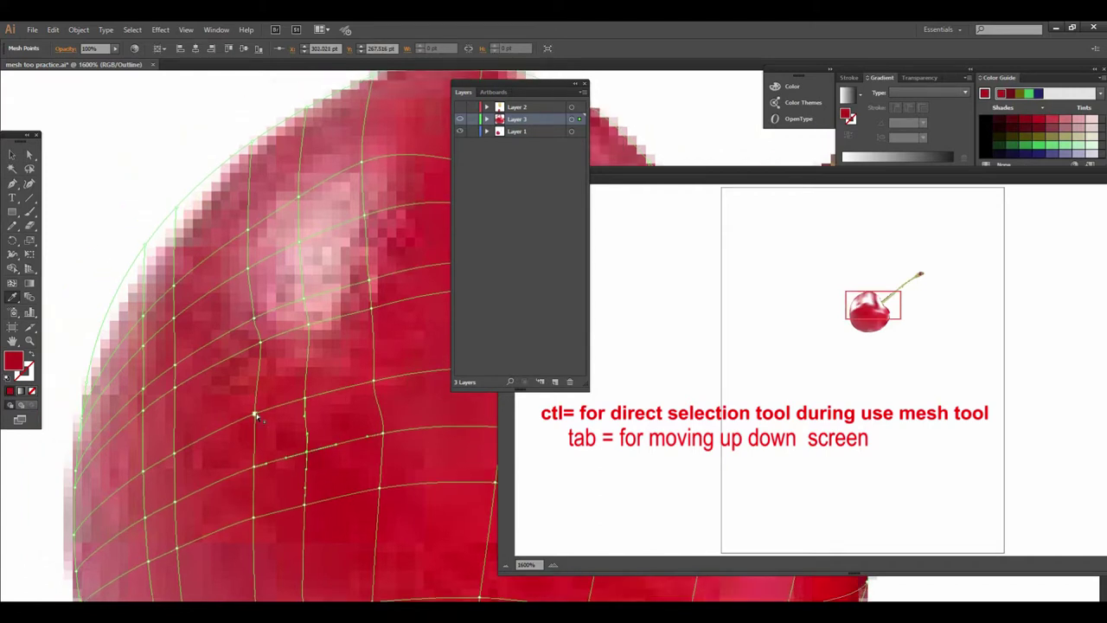
scroll(270, 391, up, 3)
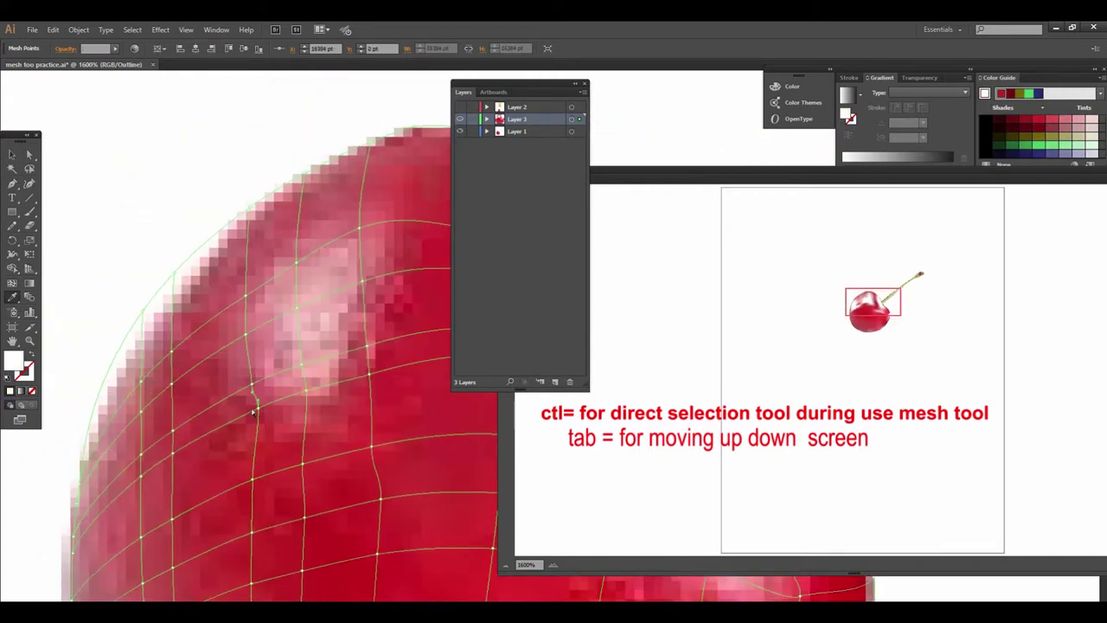
click(261, 404)
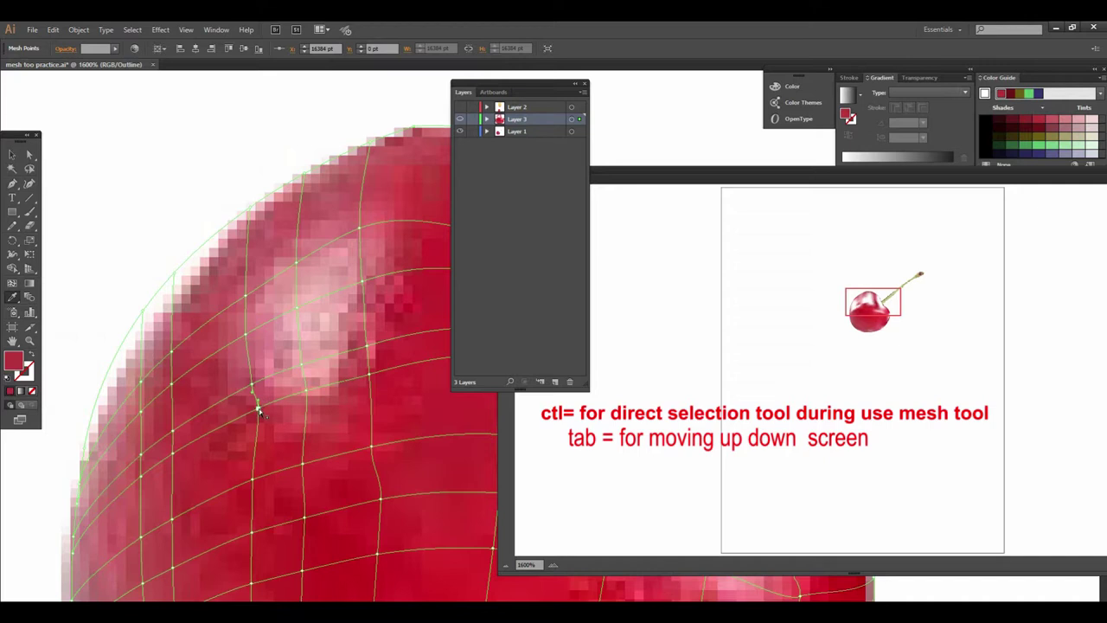
scroll(266, 421, up, 2)
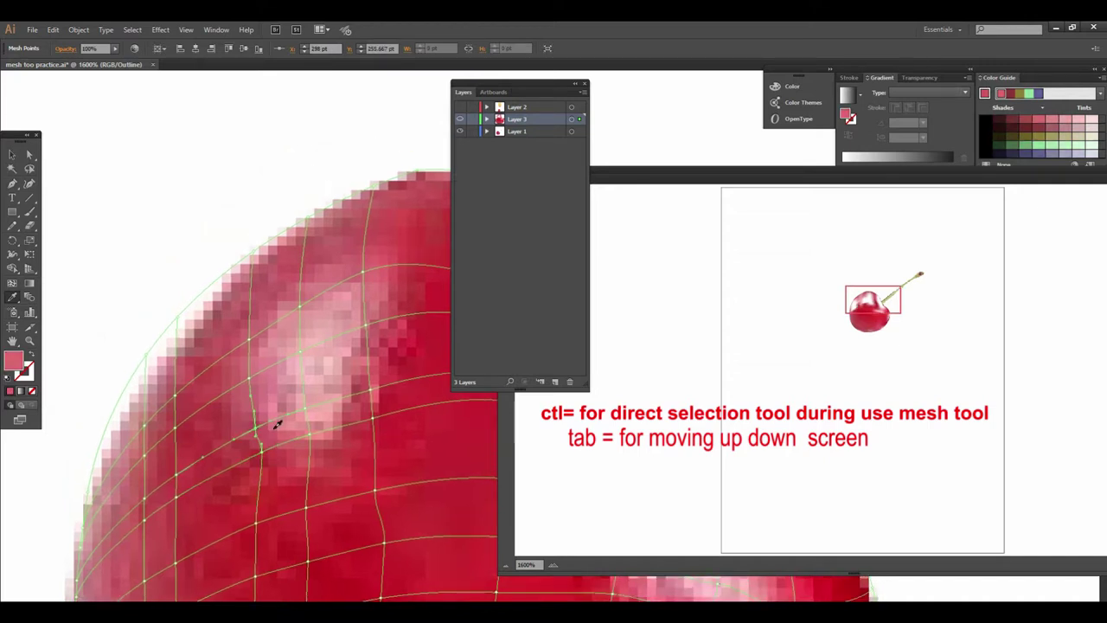
scroll(259, 426, up, 2)
click(250, 418)
click(257, 417)
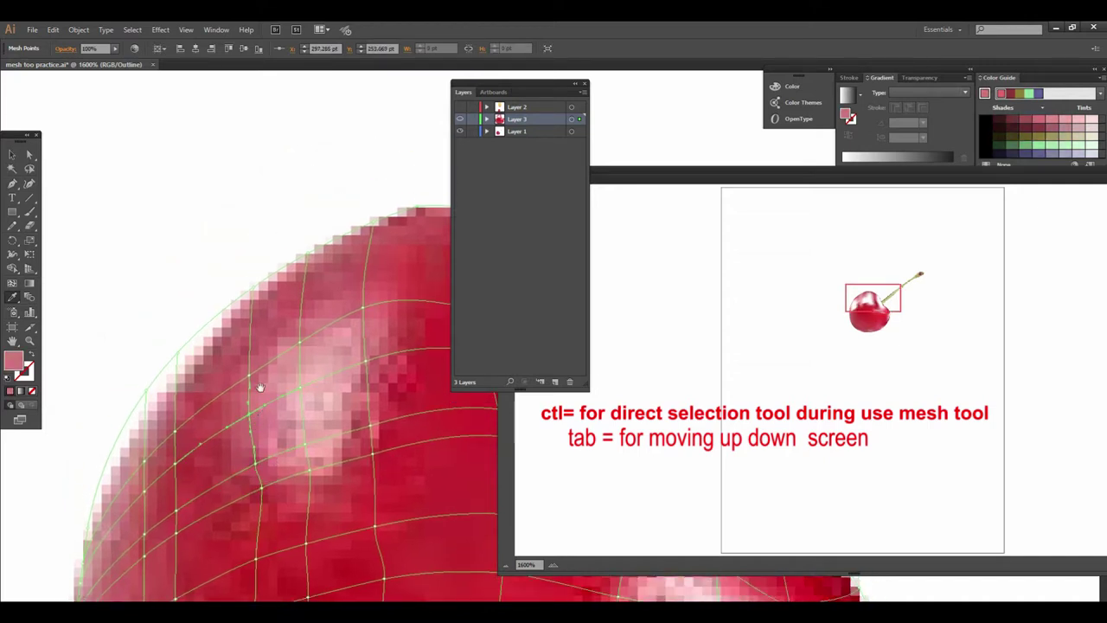
scroll(257, 420, up, 2)
key(ctrl+shift+a)
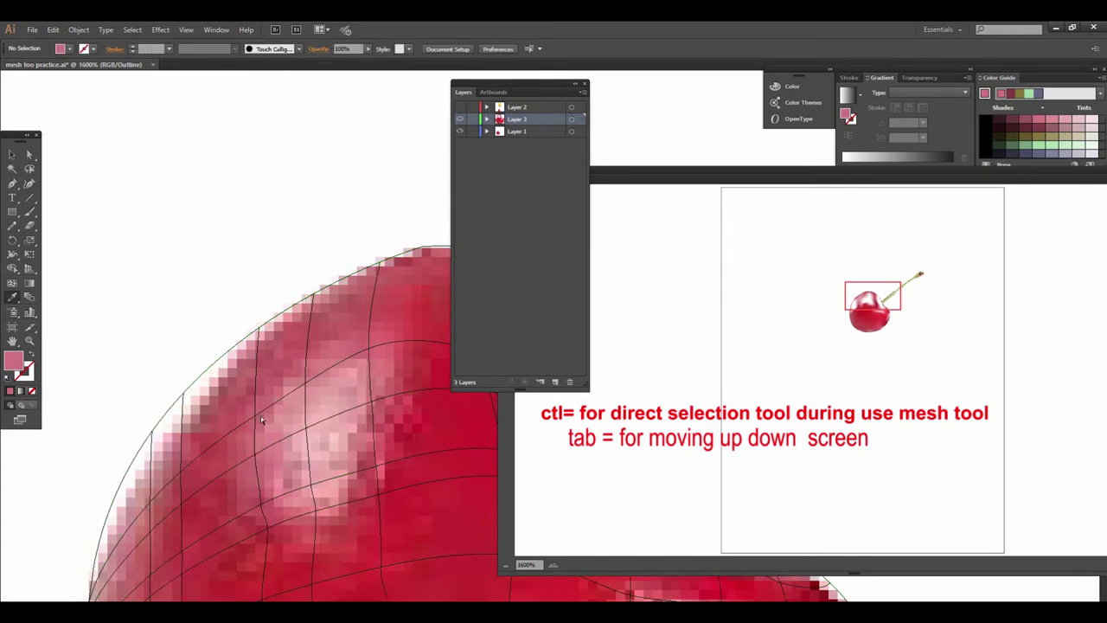
Select mesh points near the highlight and a deep red point on the cherry's left side.
click(260, 419)
click(255, 414)
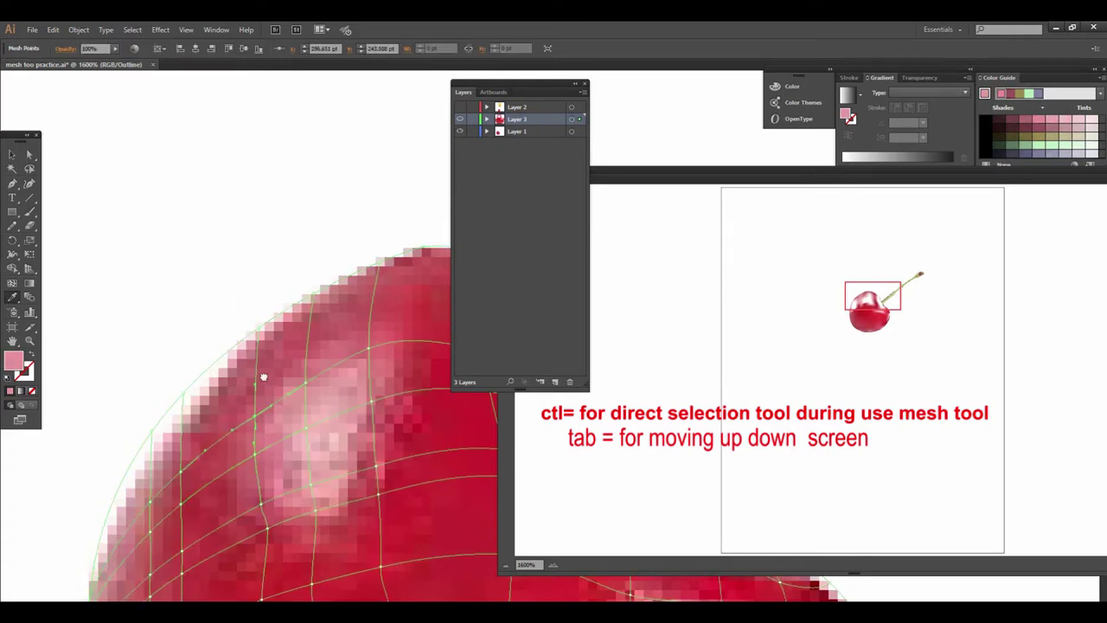
drag(264, 377, 279, 309)
mouse_move(354, 440)
mouse_down()
mouse_move(334, 415)
mouse_move(334, 376)
mouse_up()
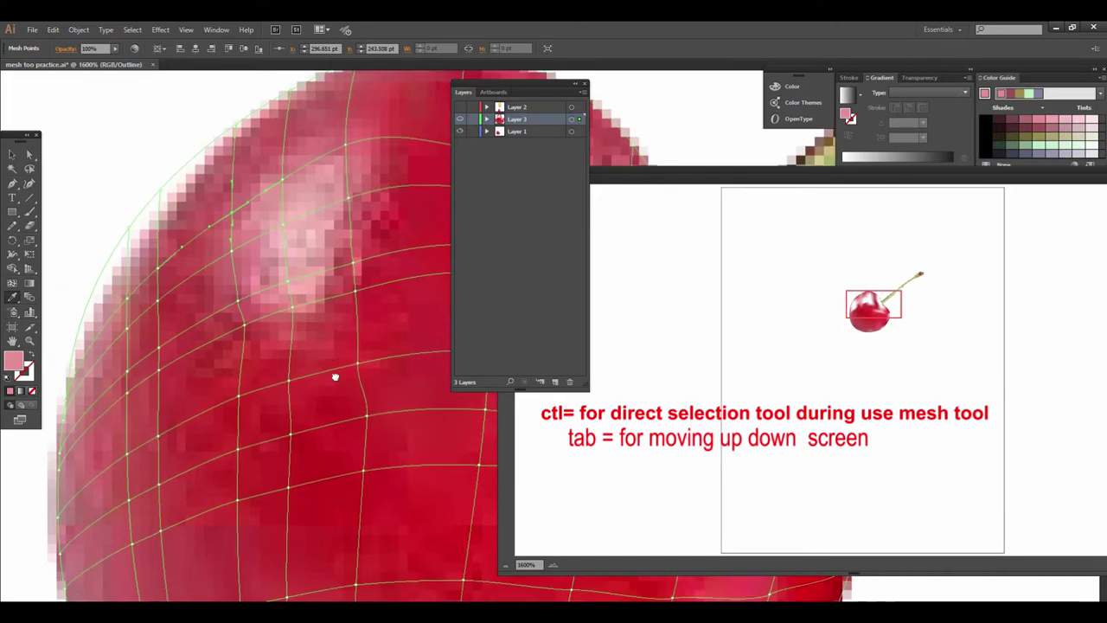
click(174, 315)
click(177, 316)
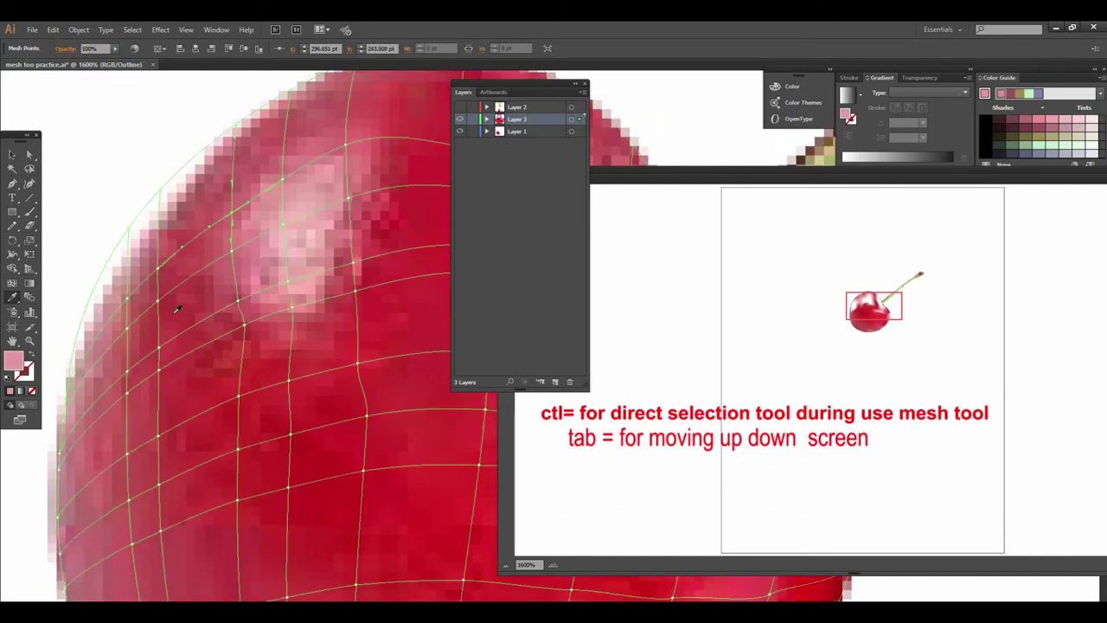
click(161, 309)
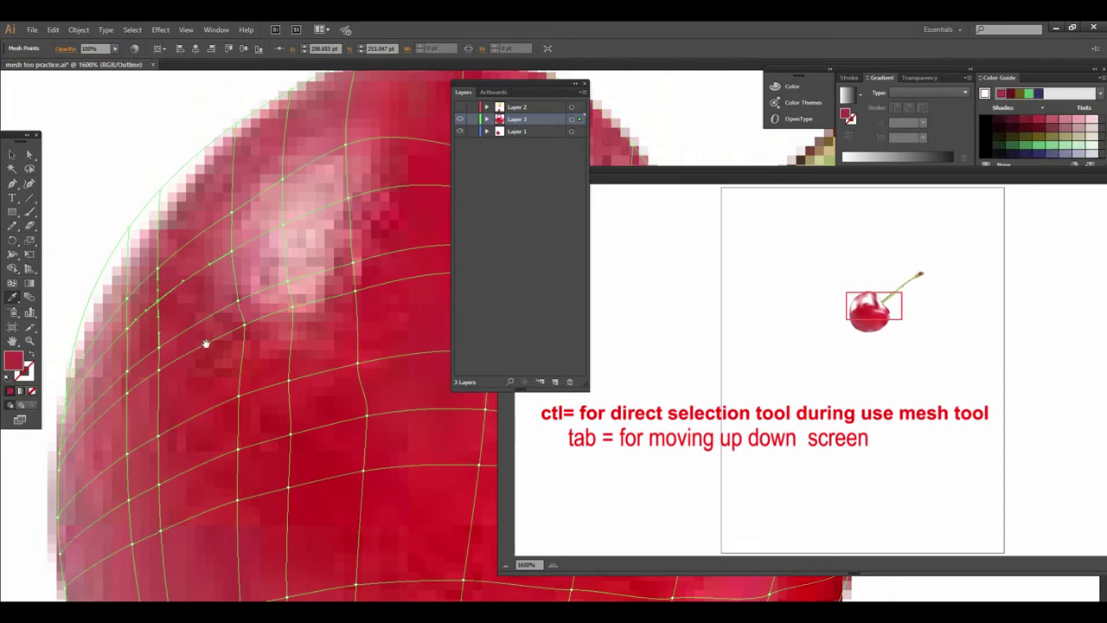
Select several mesh points along the cherry's upper-left edge.
scroll(198, 282, down, 2)
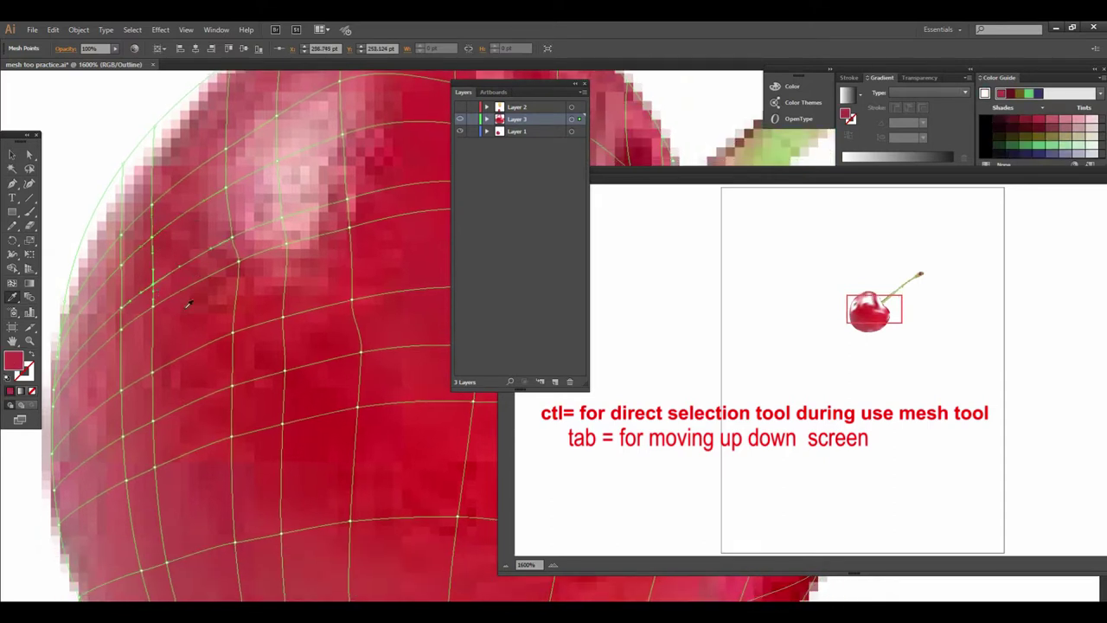
scroll(173, 261, down, 2)
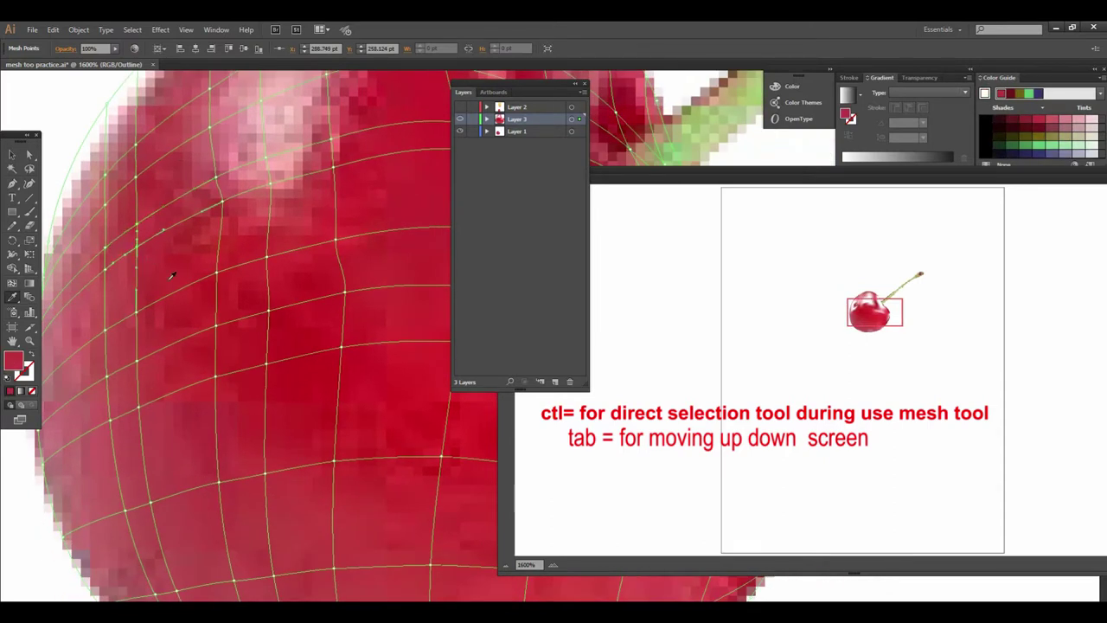
scroll(153, 247, left, 2)
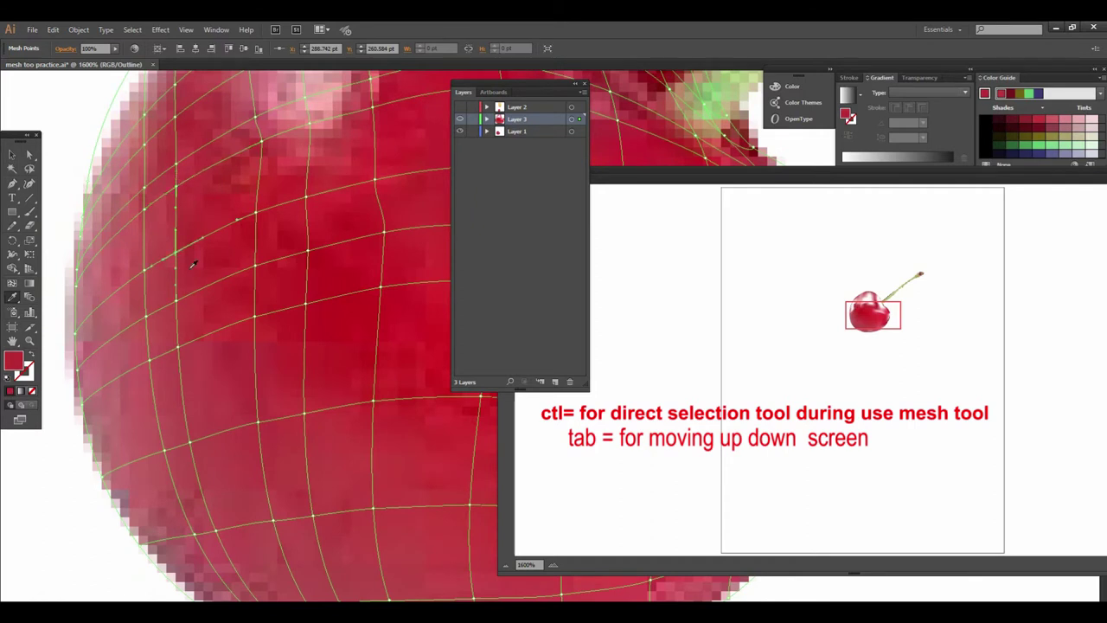
scroll(168, 248, down, 3)
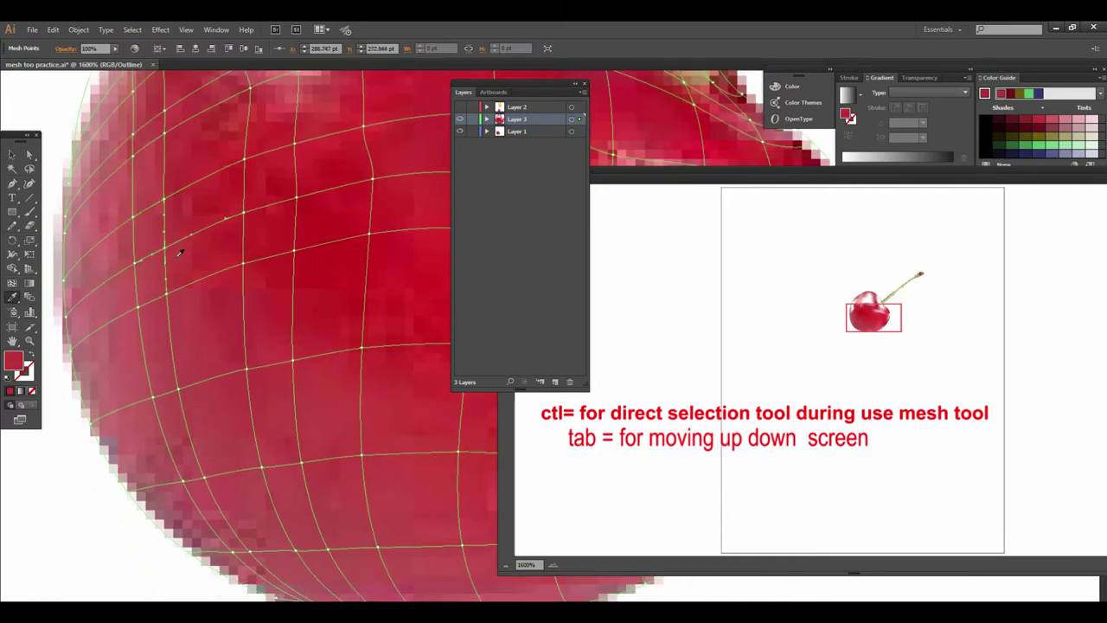
scroll(186, 288, down, 3)
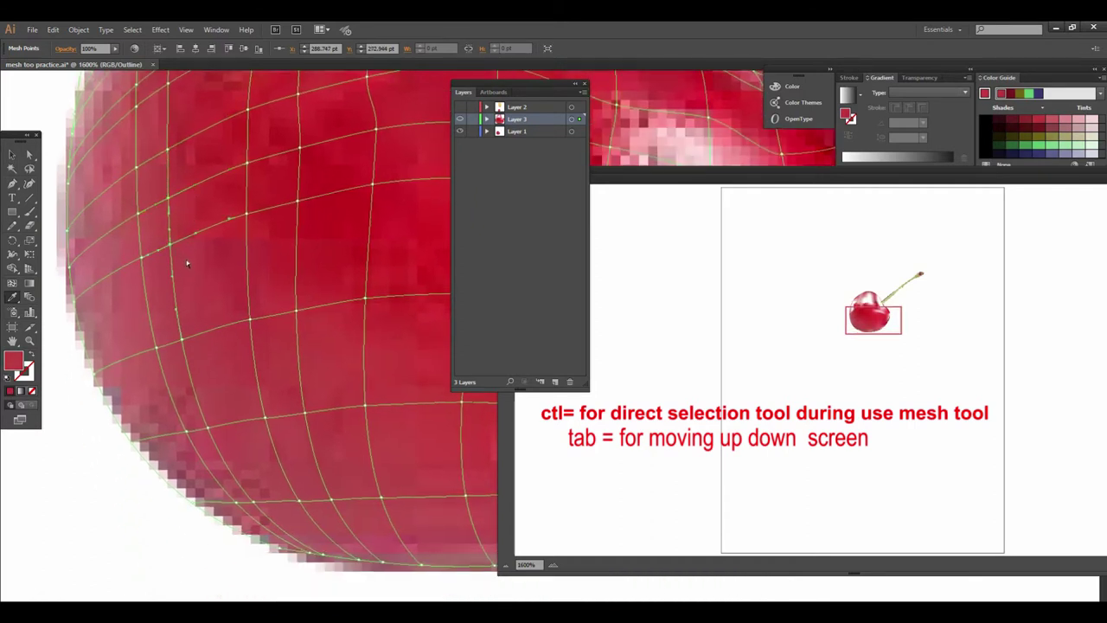
mouse_move(192, 270)
mouse_down()
mouse_move(291, 373)
mouse_move(231, 319)
mouse_up()
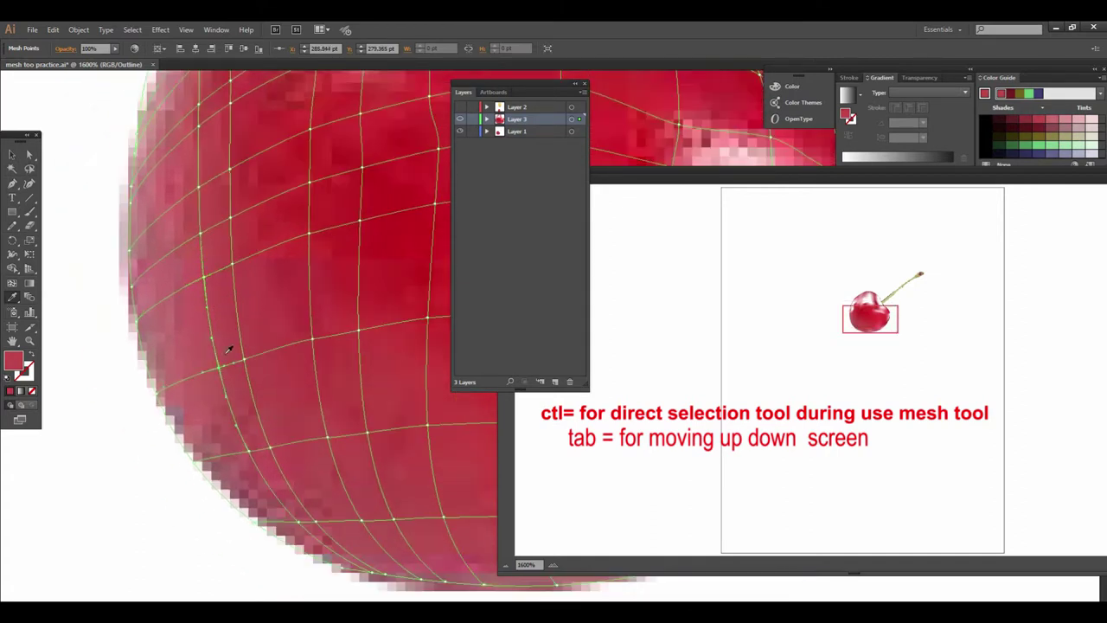
drag(255, 260, 222, 372)
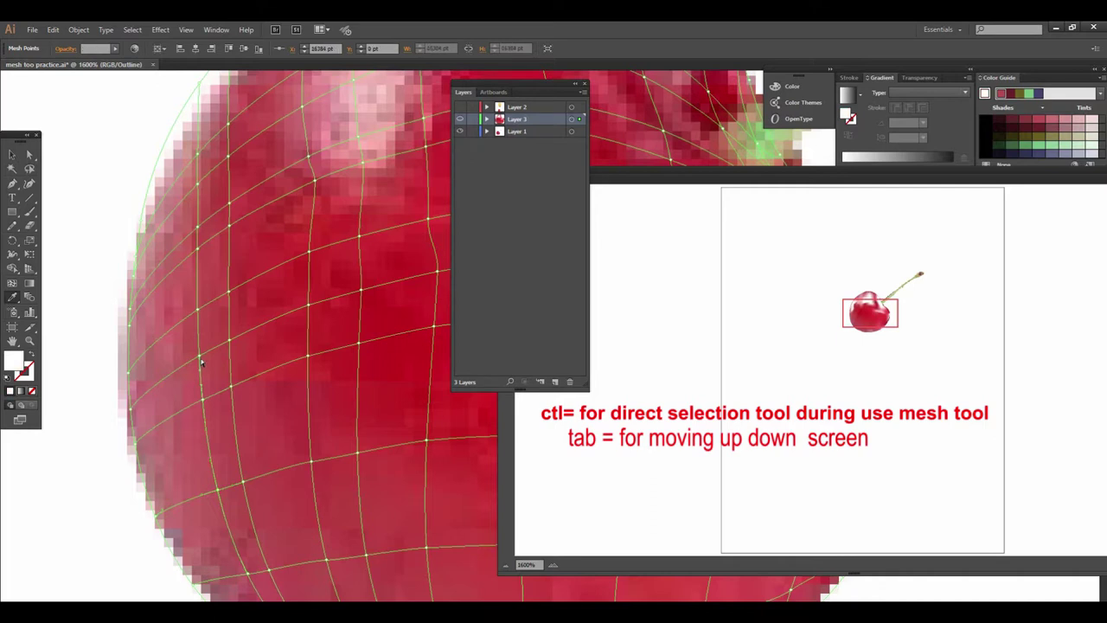
drag(215, 341, 215, 385)
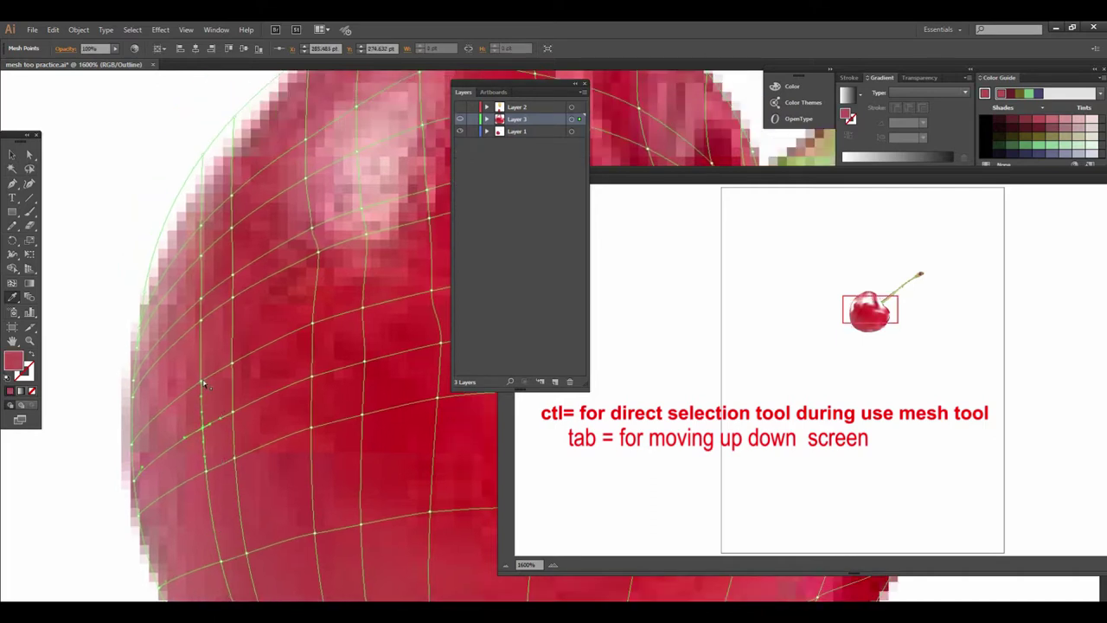
click(218, 397)
click(218, 396)
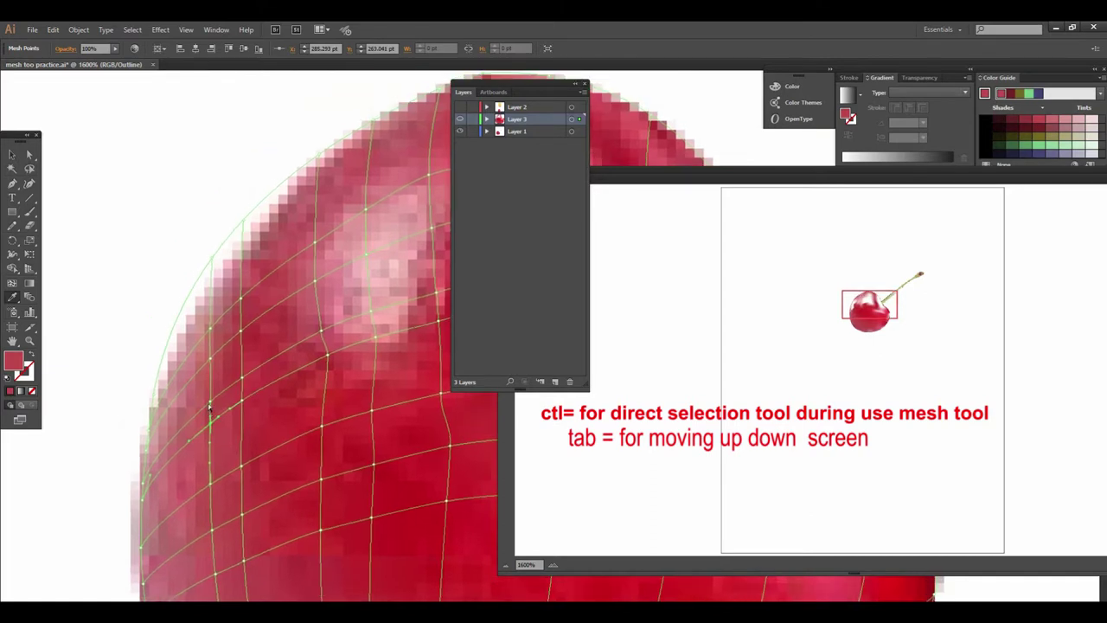
click(210, 404)
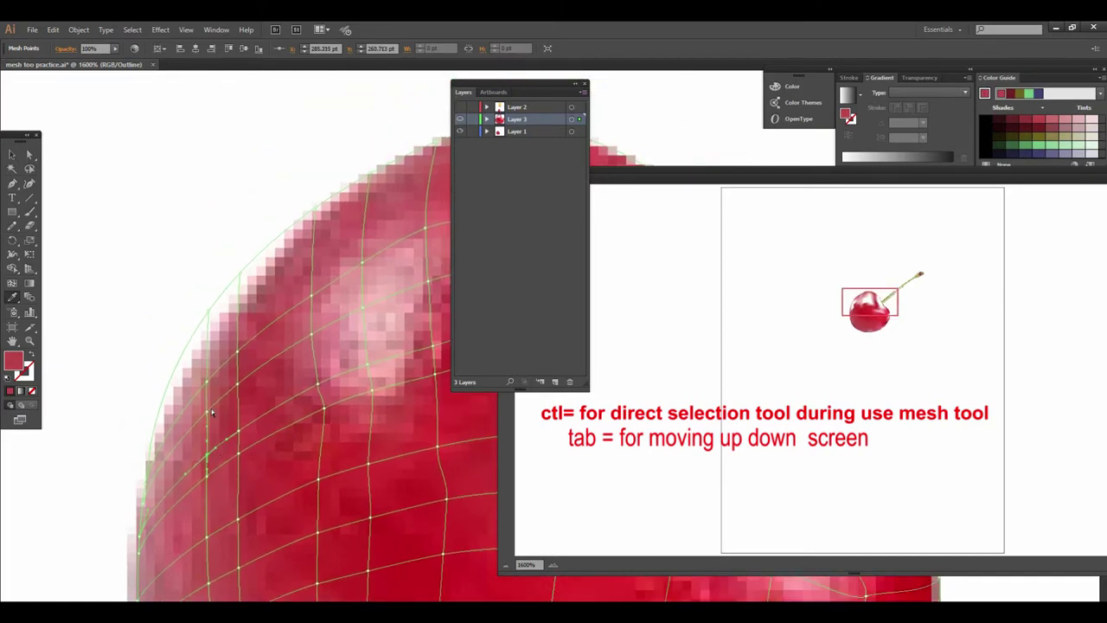
click(207, 413)
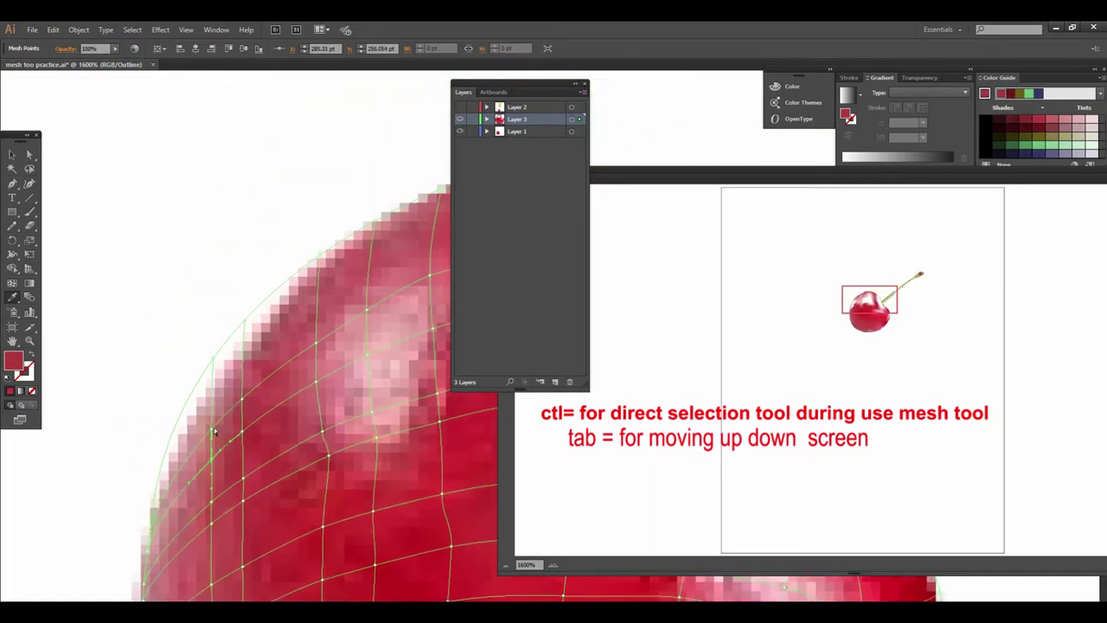
Add two mesh lines near the cherry's left edge and select the new edge point.
click(235, 415)
click(211, 425)
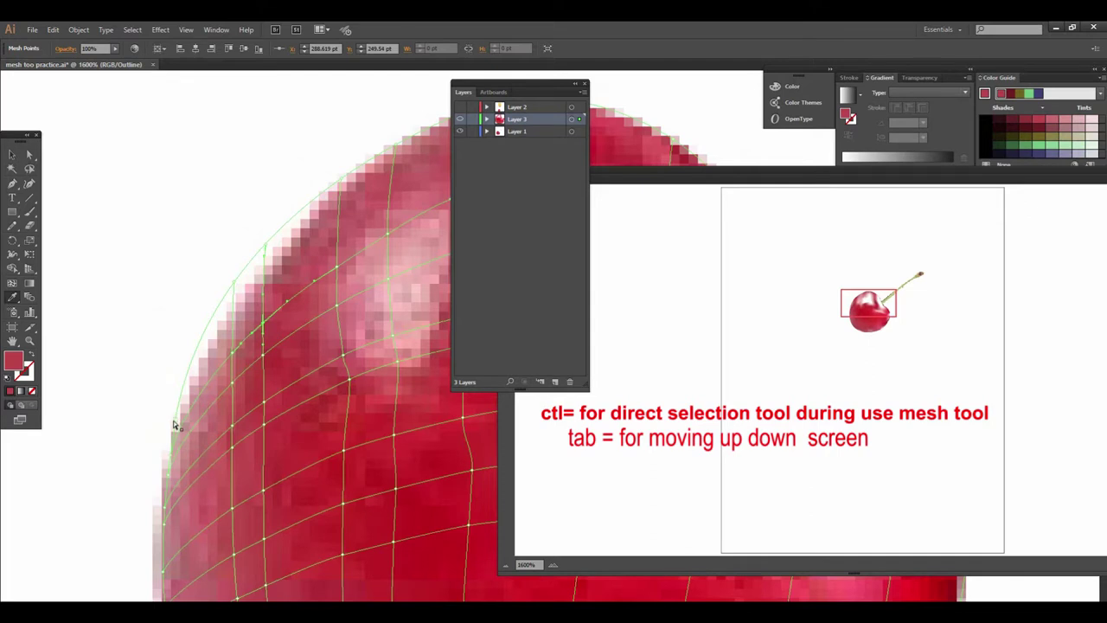
click(175, 426)
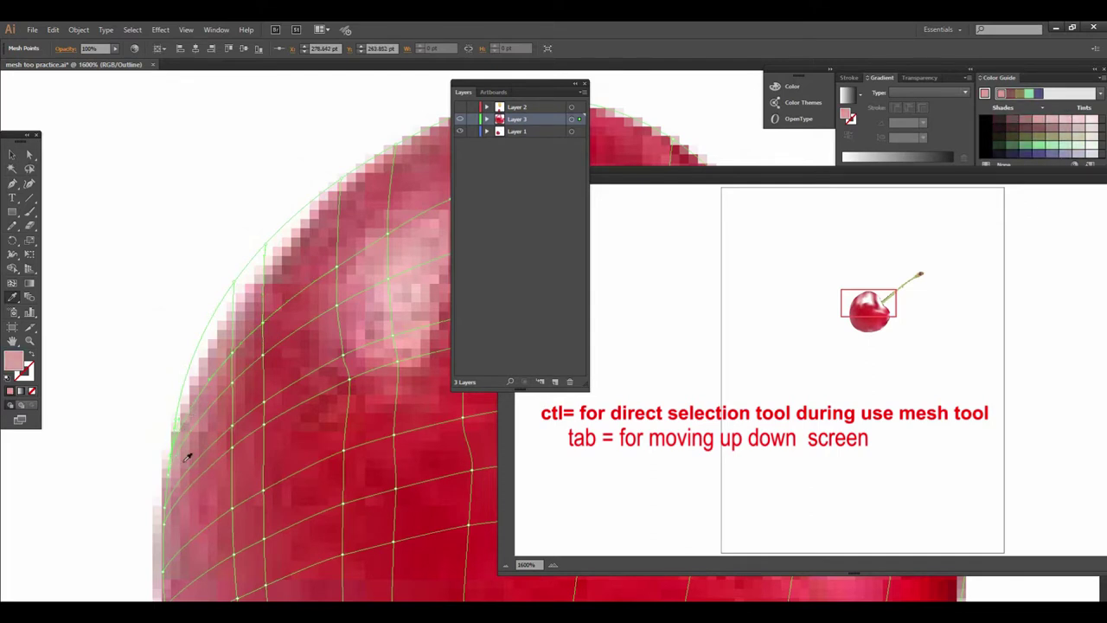
drag(185, 455, 159, 361)
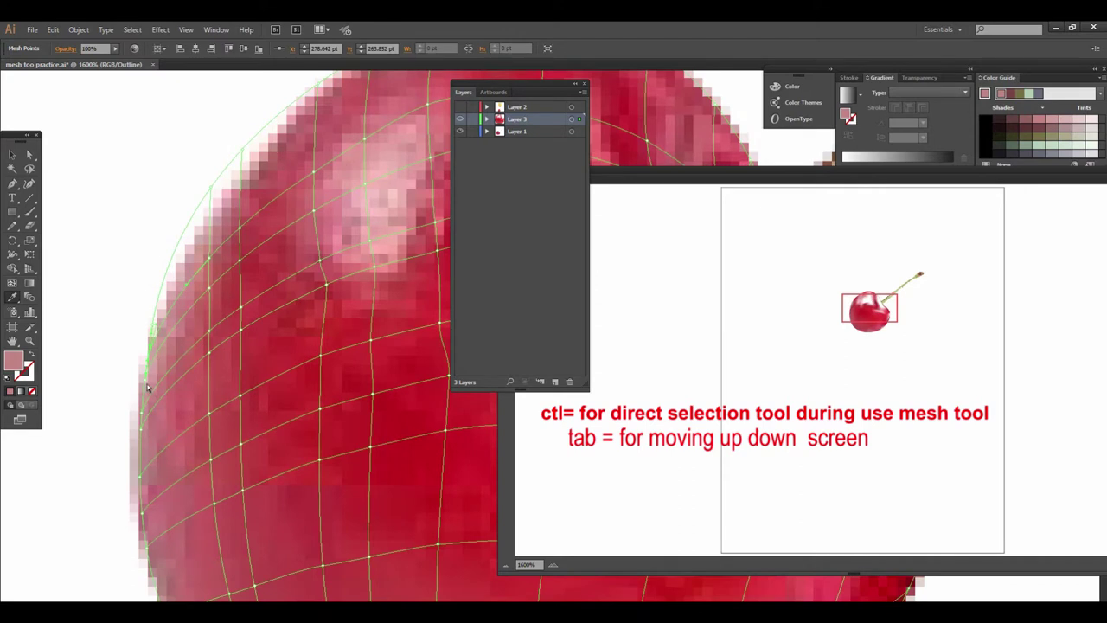
Select mesh points near the cherry's top and on its highlight.
scroll(247, 370, up, 2)
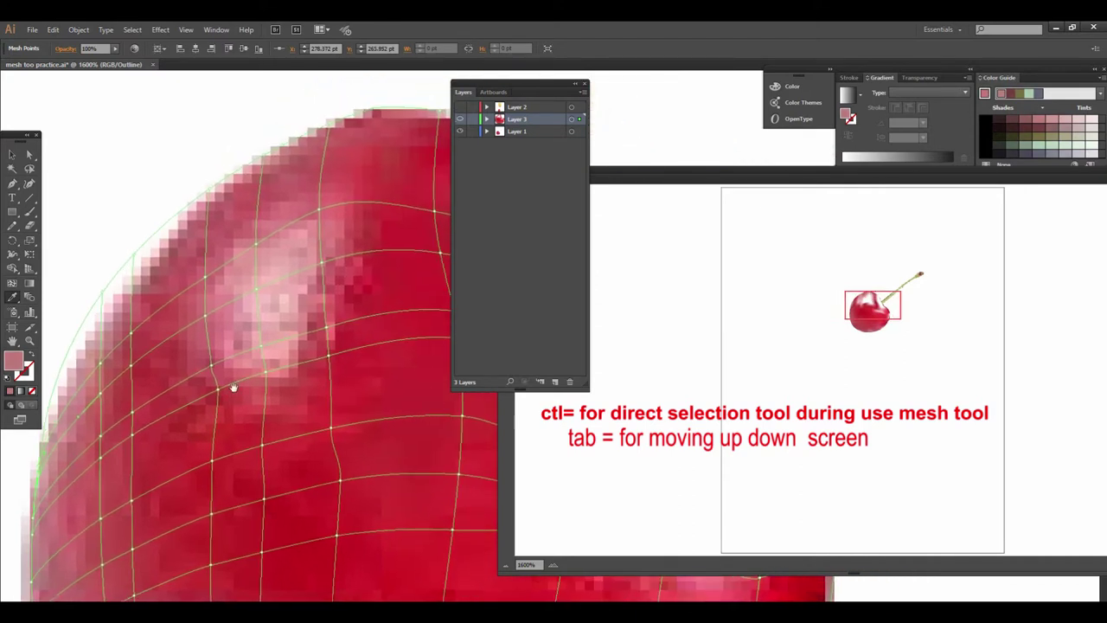
scroll(230, 388, right, 3)
scroll(282, 372, right, 2)
scroll(294, 371, up, 2)
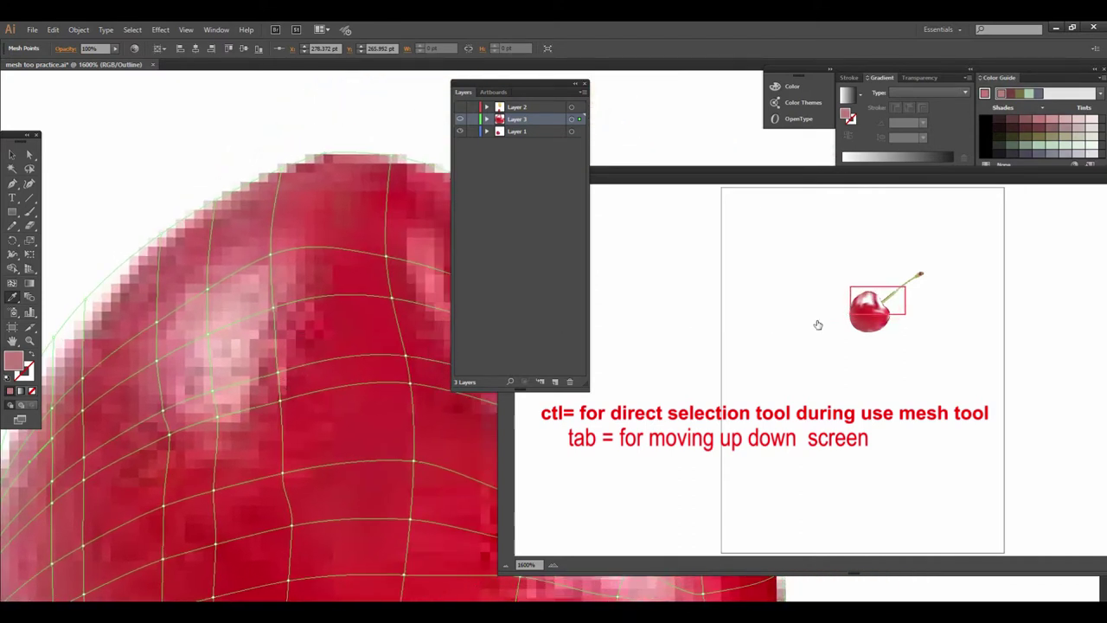
scroll(387, 395, left, 2)
scroll(316, 399, down, 2)
scroll(316, 399, left, 2)
scroll(316, 399, down, 2)
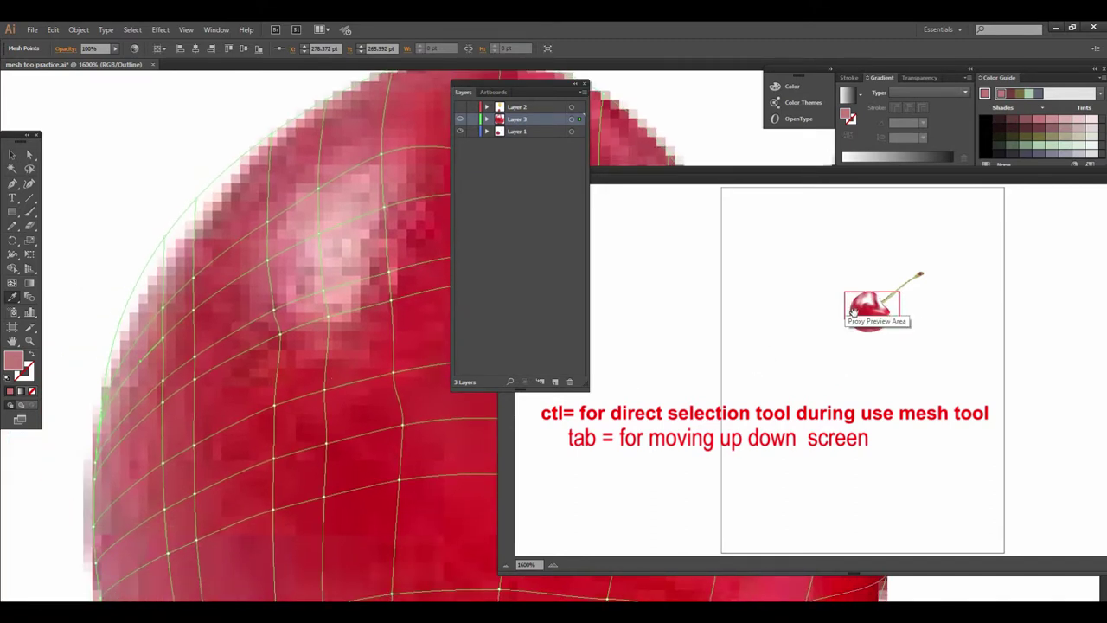
scroll(373, 407, up, 2)
scroll(346, 346, right, 2)
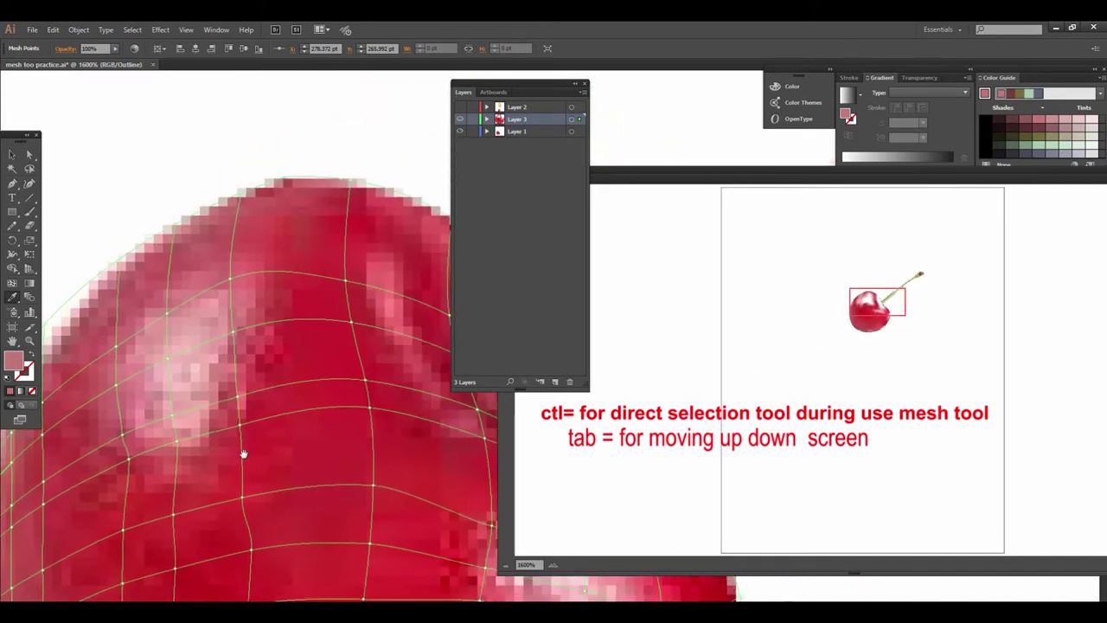
click(343, 287)
scroll(328, 294, right, 1)
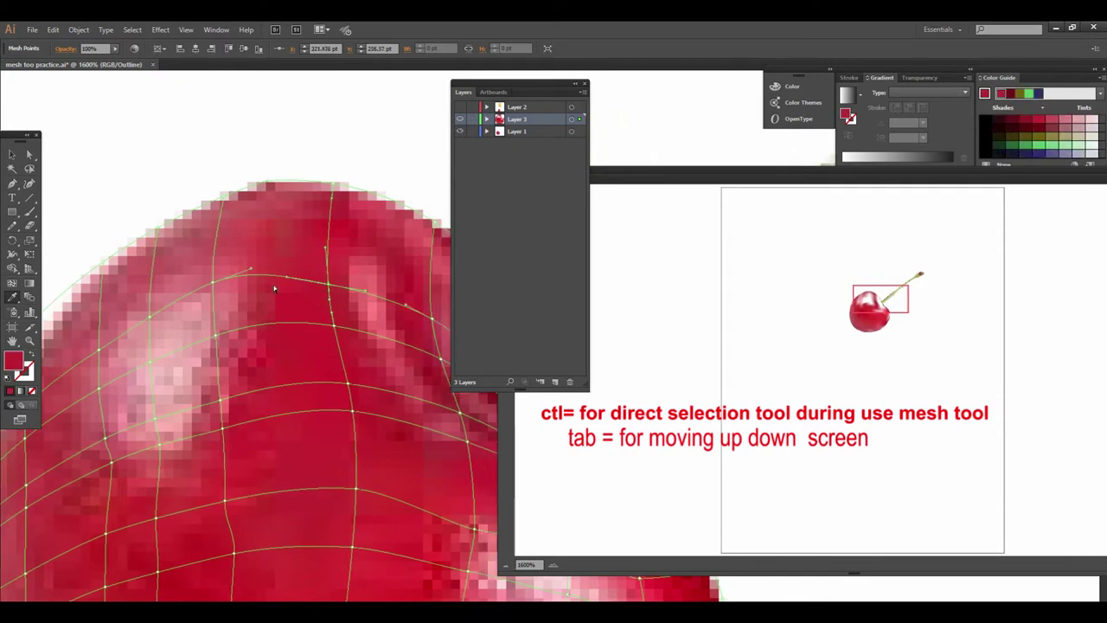
click(213, 300)
Select and reshape the mesh points just below the highlight to follow the shading.
scroll(247, 317, down, 2)
scroll(247, 317, right, 2)
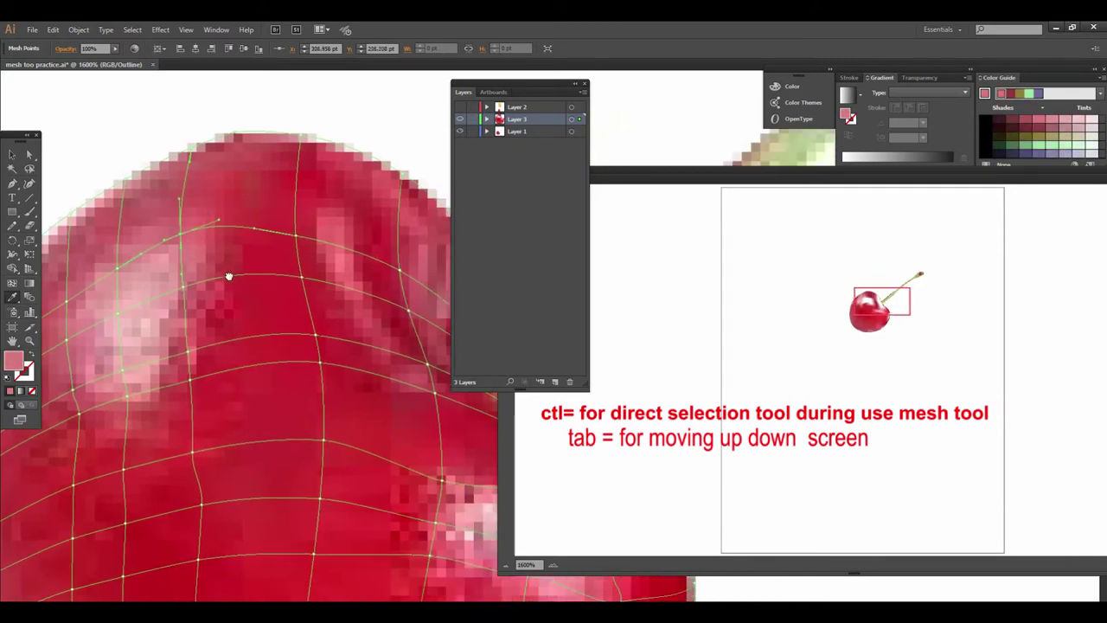
click(301, 278)
scroll(294, 285, down, 2)
scroll(294, 285, right, 1)
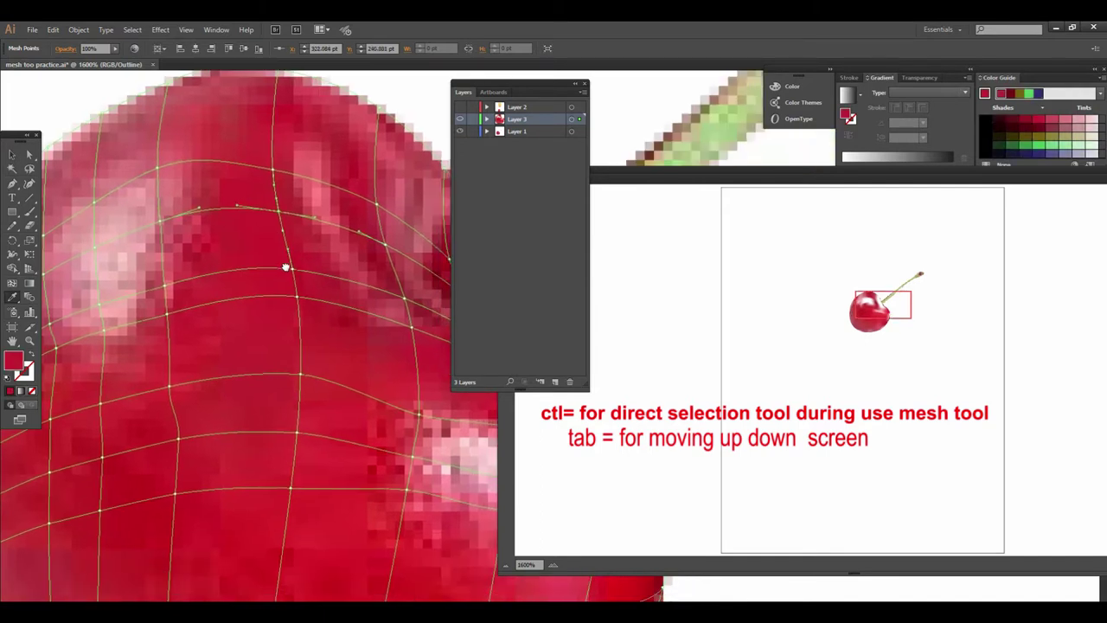
scroll(301, 286, down, 2)
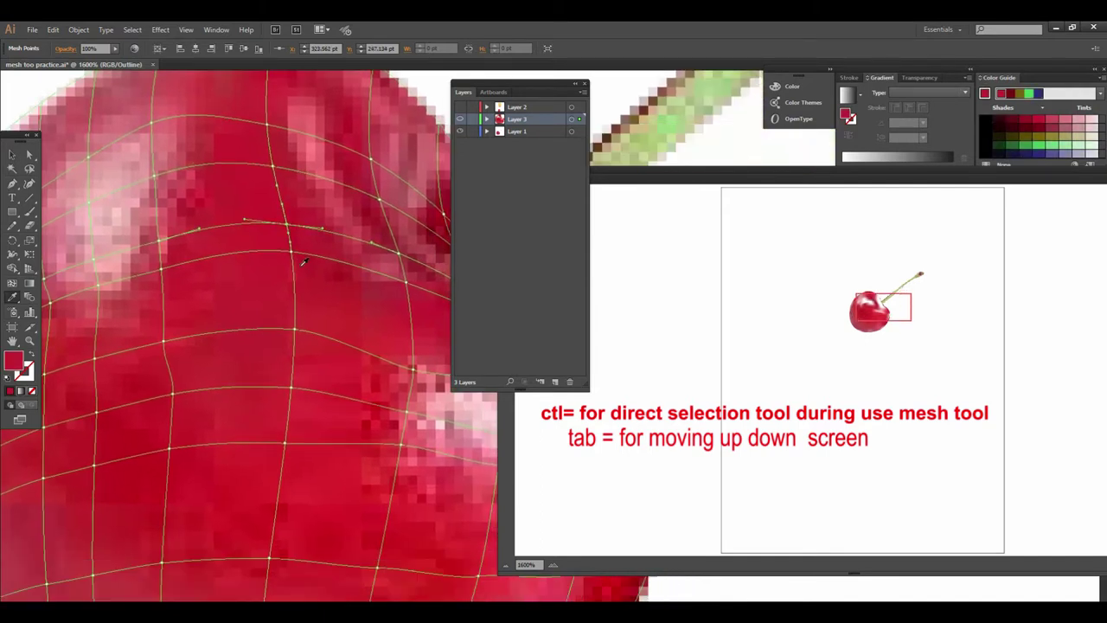
click(292, 252)
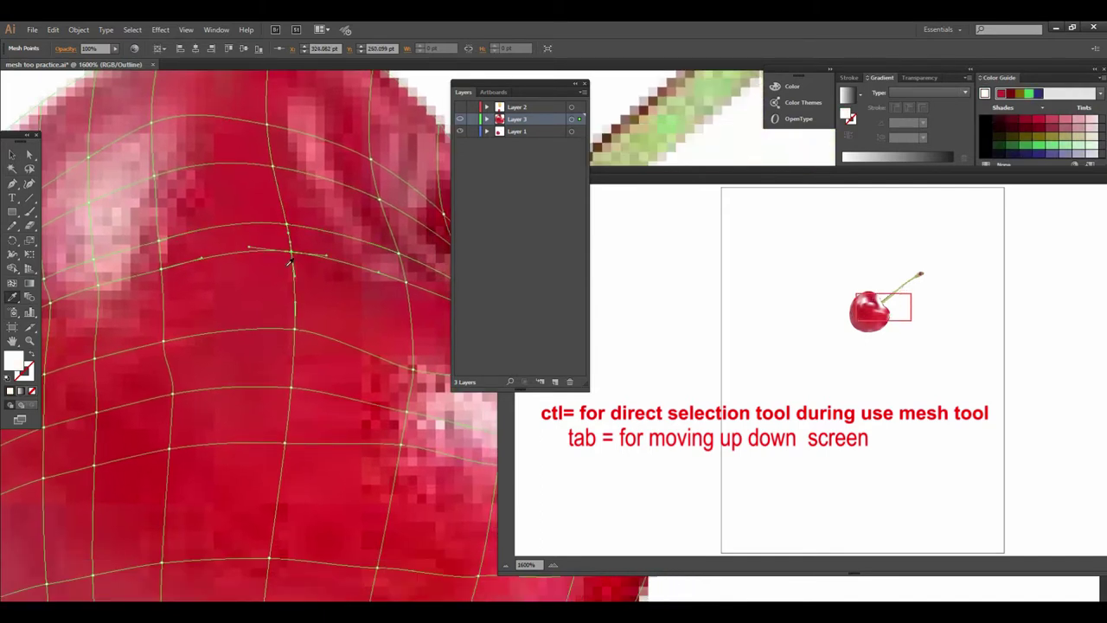
scroll(306, 233, down, 3)
click(299, 248)
Select a mesh point beside the highlight at the cherry's upper left.
drag(282, 220, 297, 317)
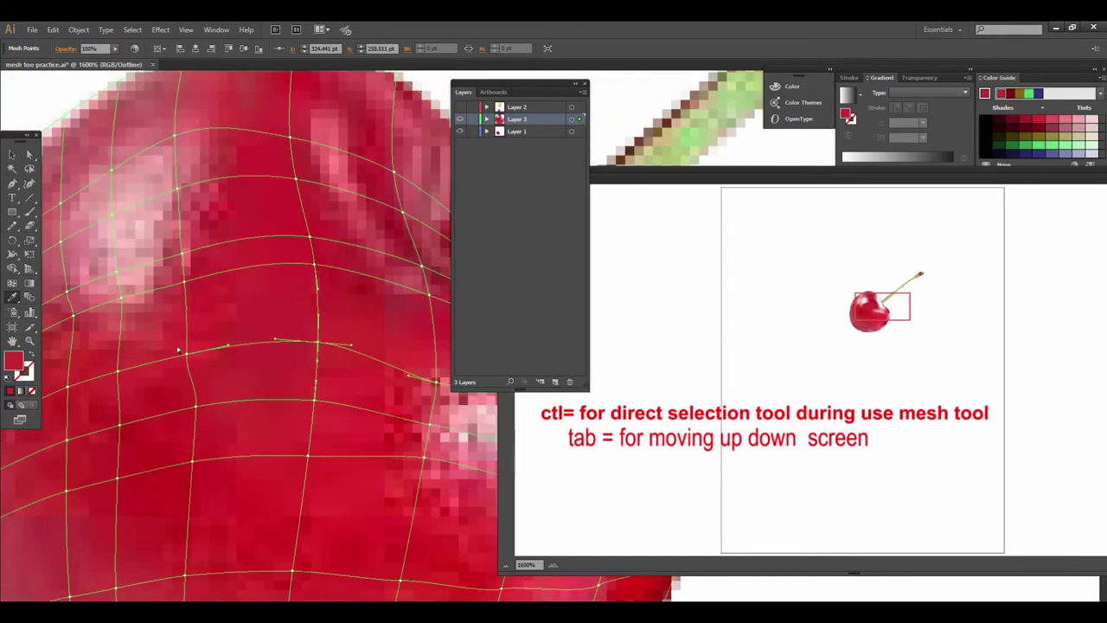
scroll(221, 346, up, 1)
scroll(211, 350, up, 2)
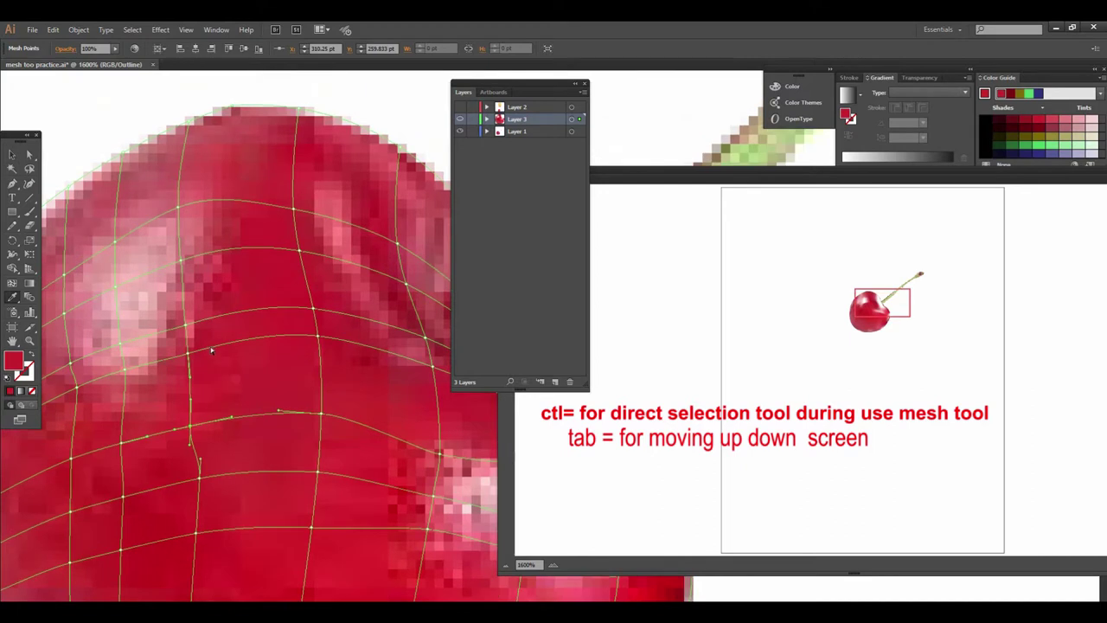
scroll(184, 351, up, 2)
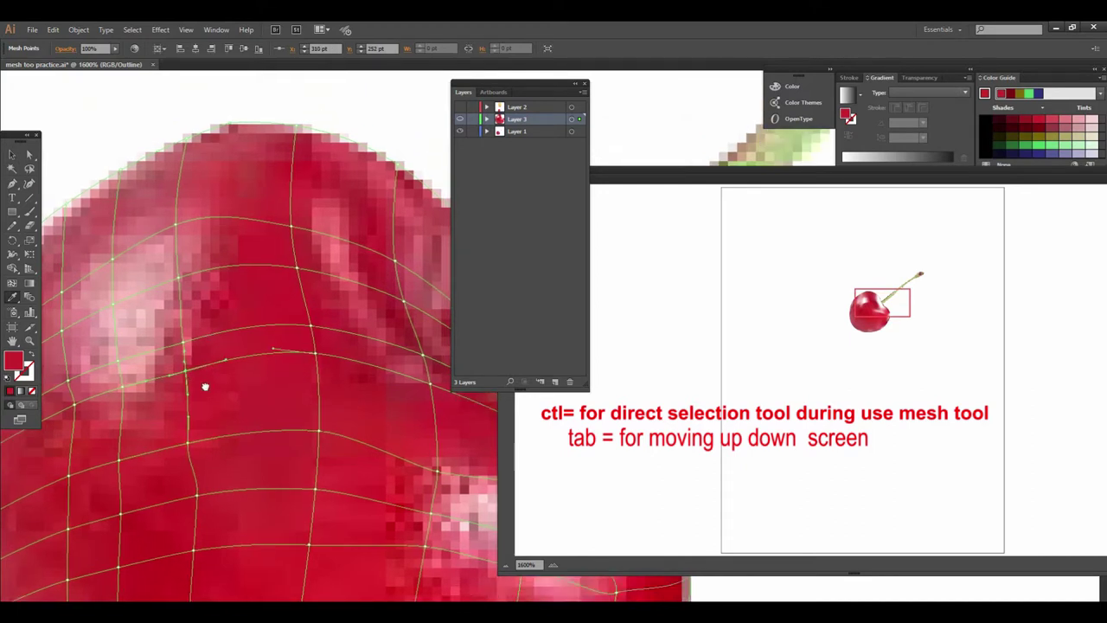
scroll(173, 343, up, 1)
click(171, 337)
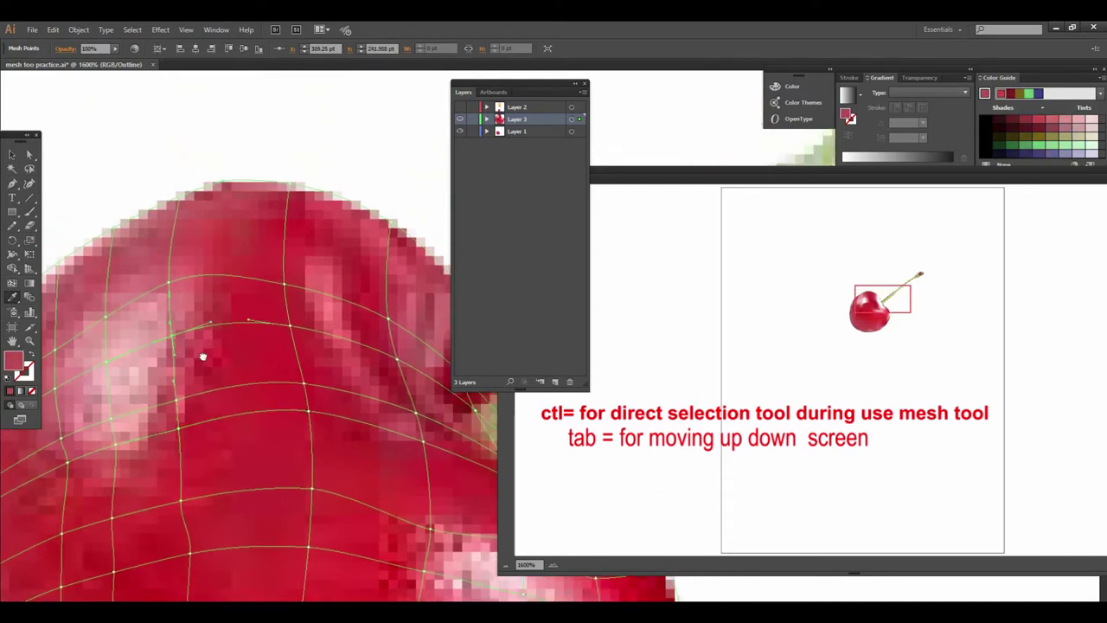
scroll(173, 346, up, 1)
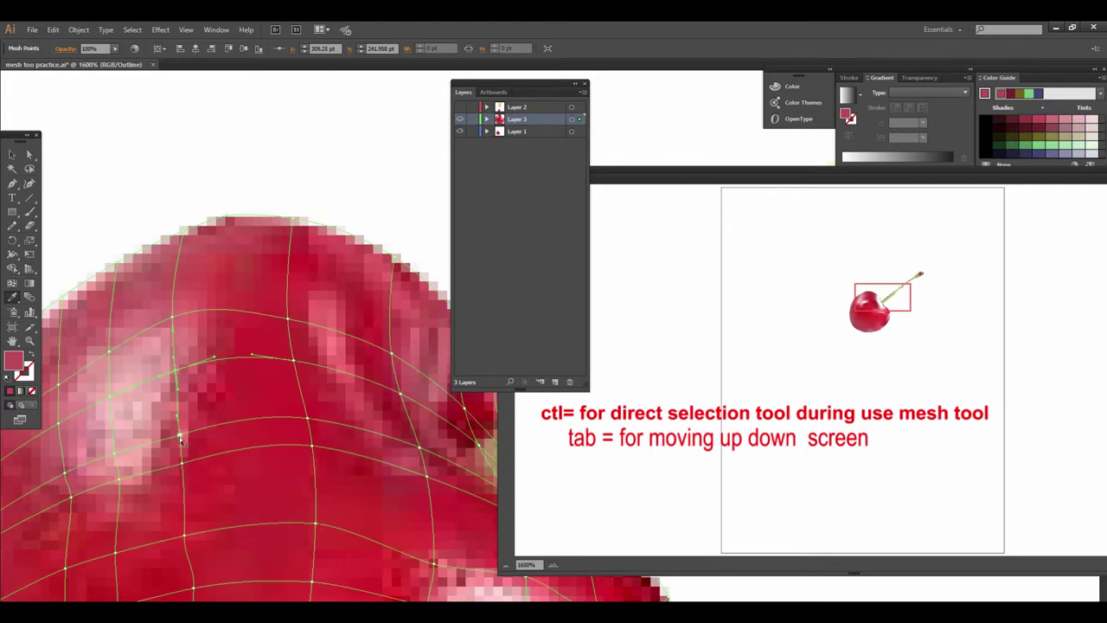
scroll(176, 376, down, 2)
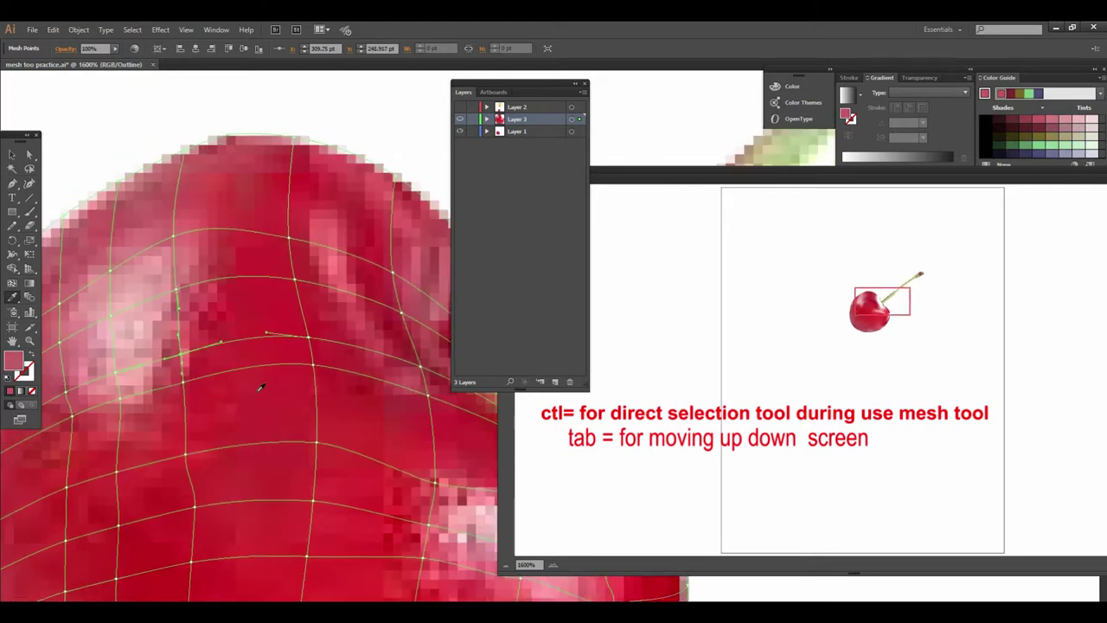
scroll(277, 396, right, 2)
scroll(259, 398, right, 2)
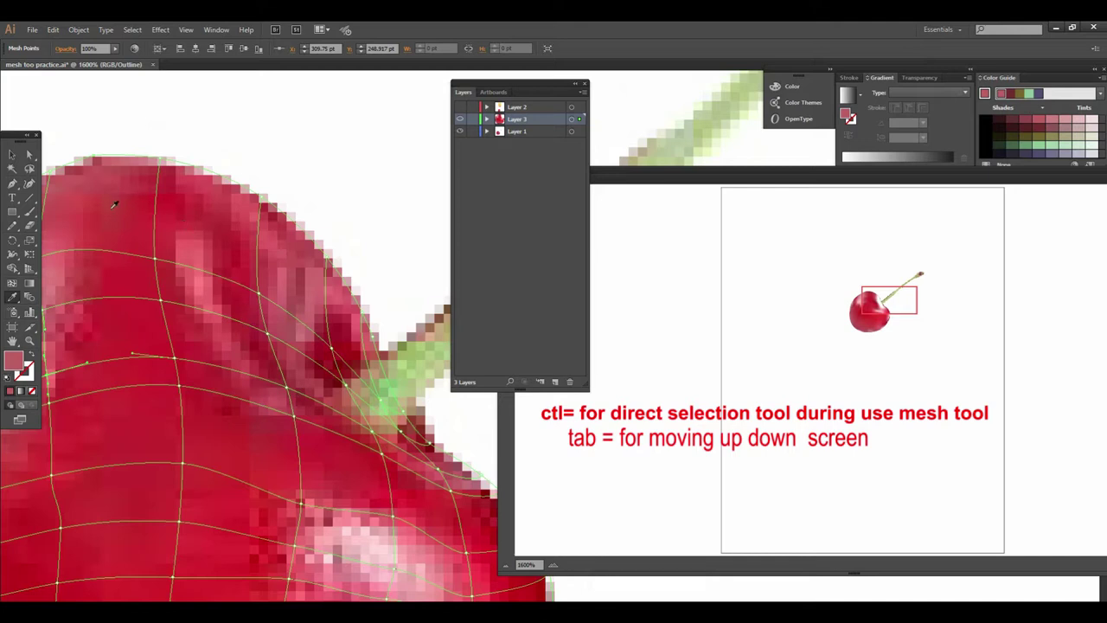
Add two mesh lines through the cherry, one running from its top edge.
click(12, 285)
click(192, 170)
click(228, 180)
scroll(358, 359, up, 1)
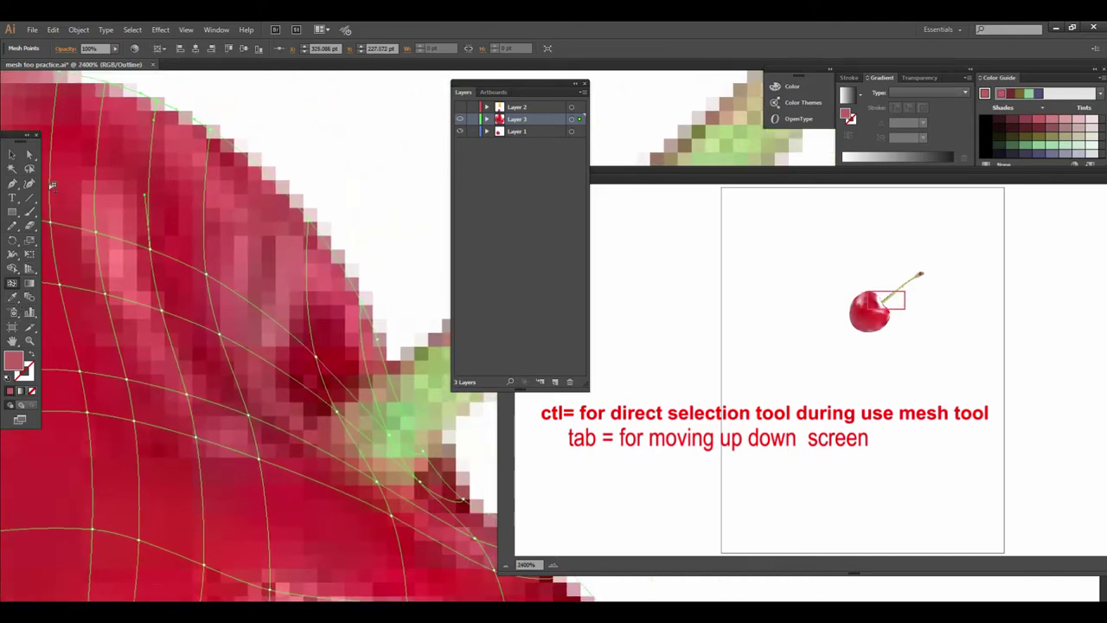
Add a mesh line near the stem and pull its point up and left to follow the contour.
click(30, 155)
click(249, 419)
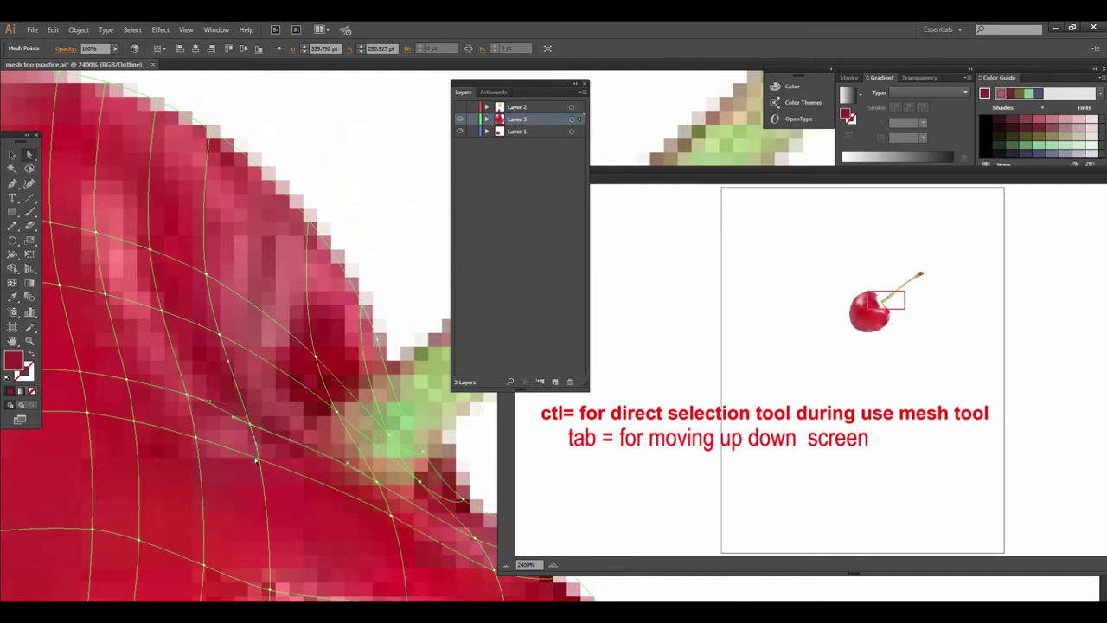
drag(190, 400, 156, 317)
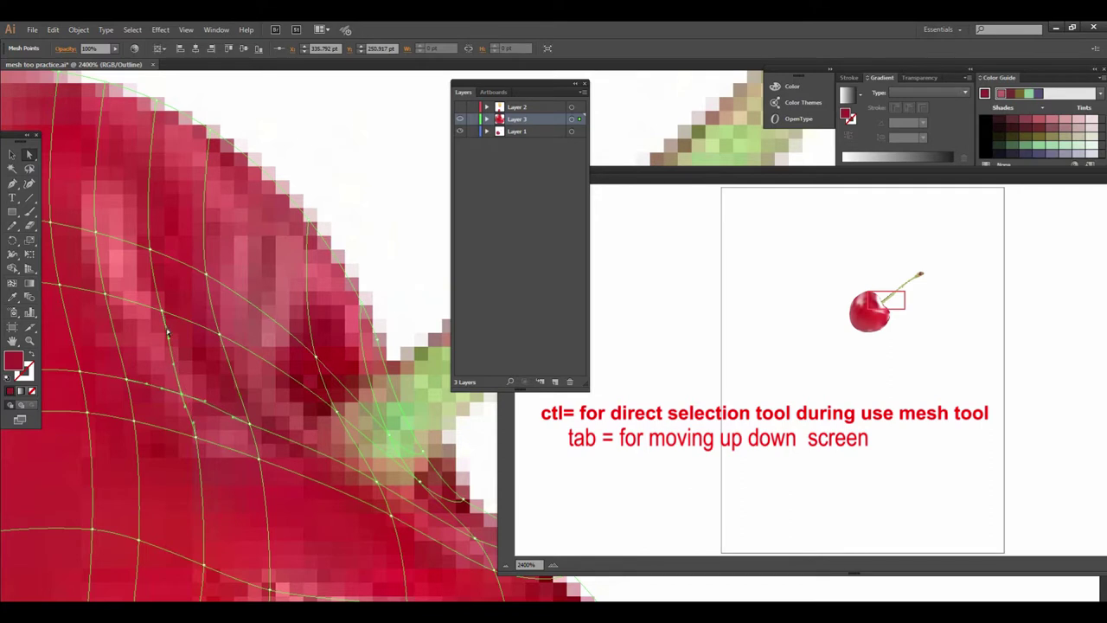
click(148, 251)
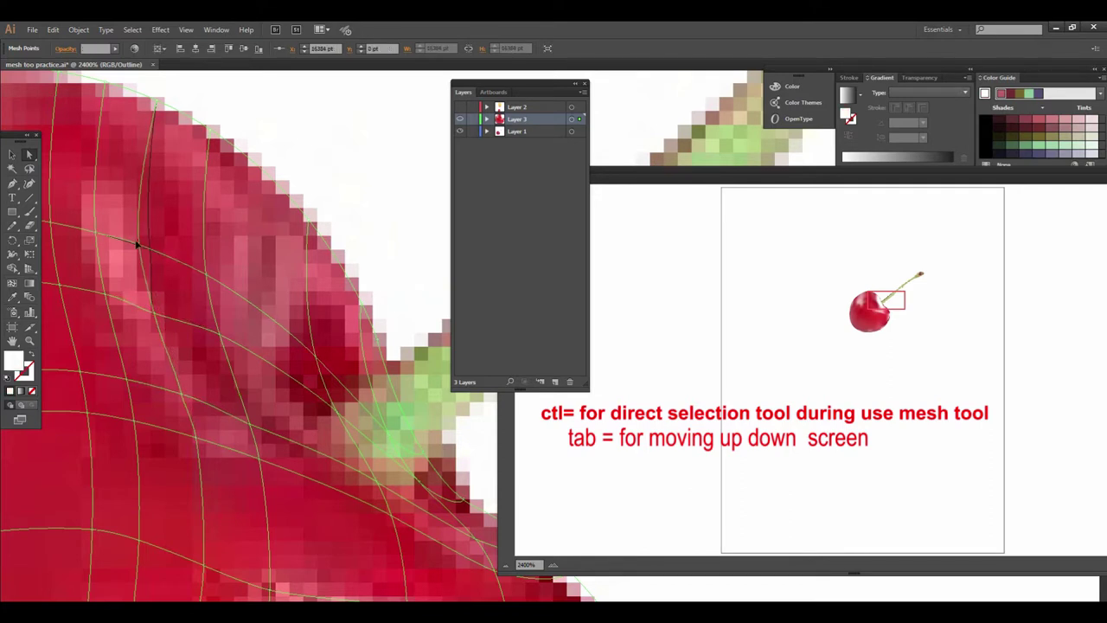
drag(167, 273, 218, 357)
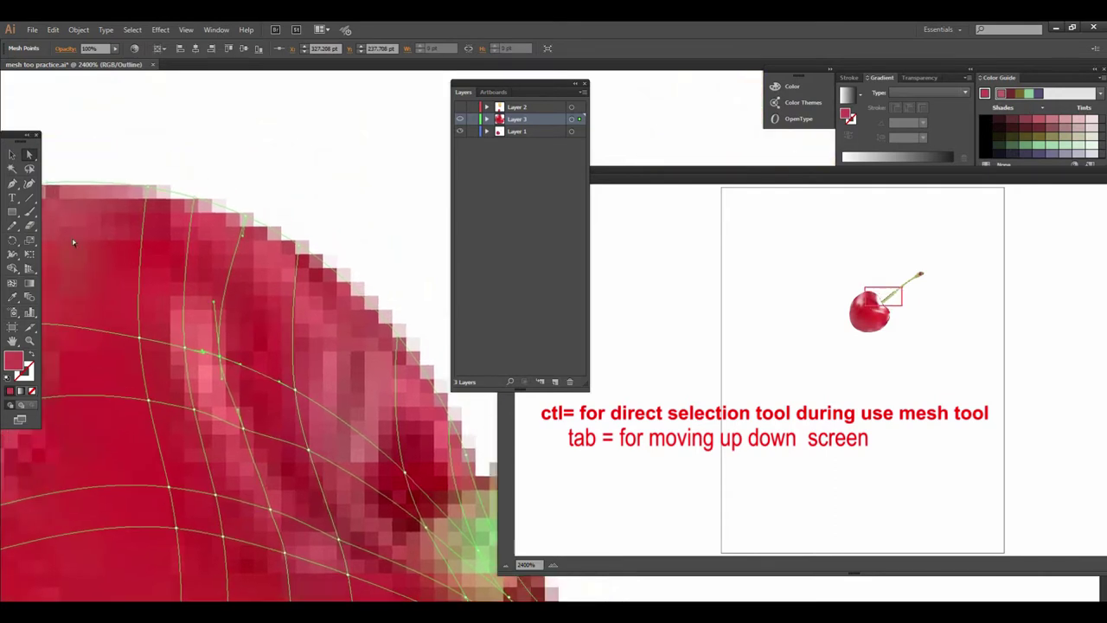
Add mesh lines down from the cherry's edge and along its left edge.
click(13, 284)
click(375, 307)
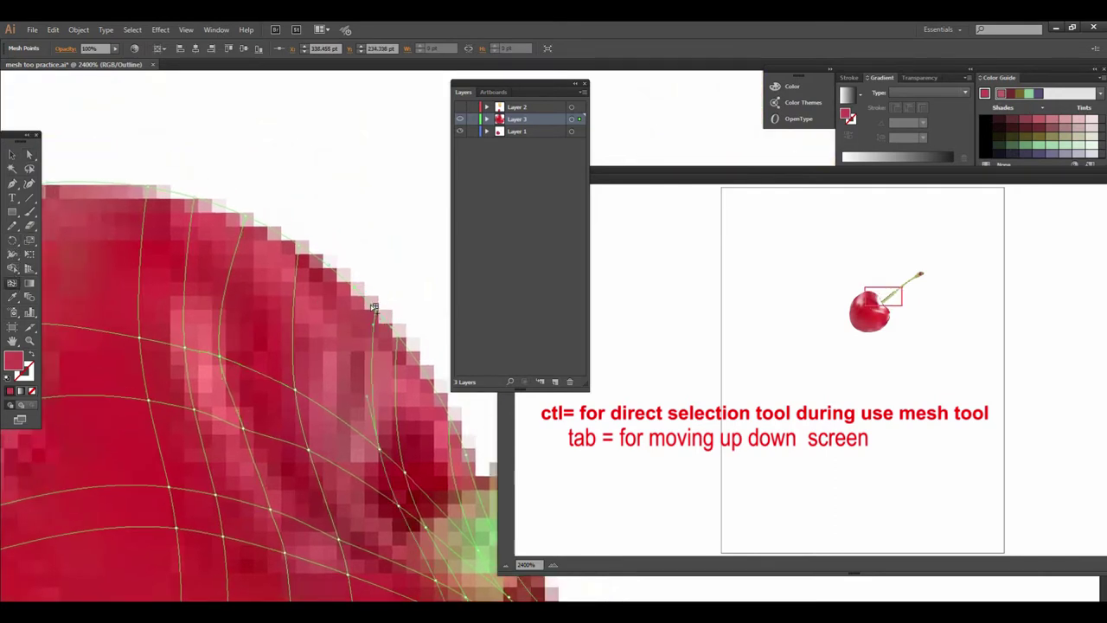
key(ctrl+minus)
key(ctrl+minus)
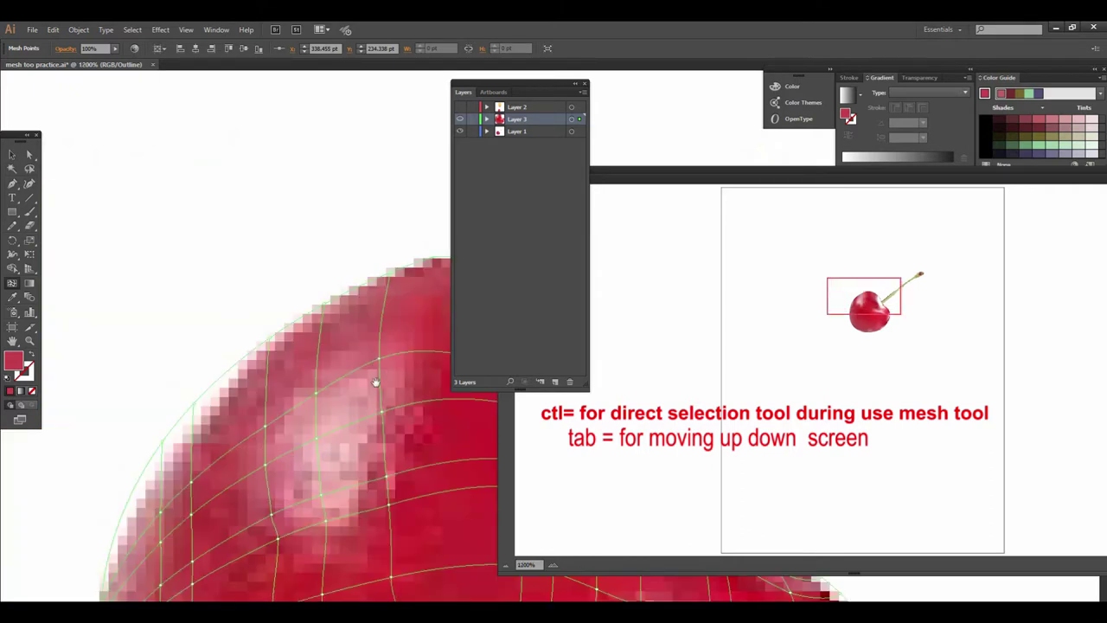
drag(193, 338, 208, 372)
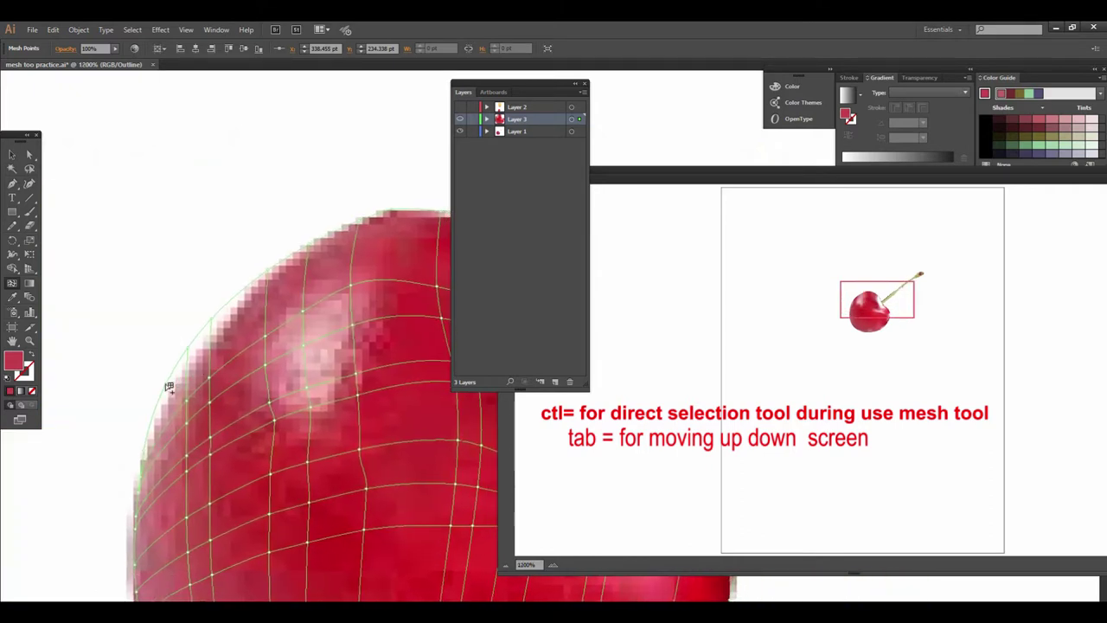
click(169, 388)
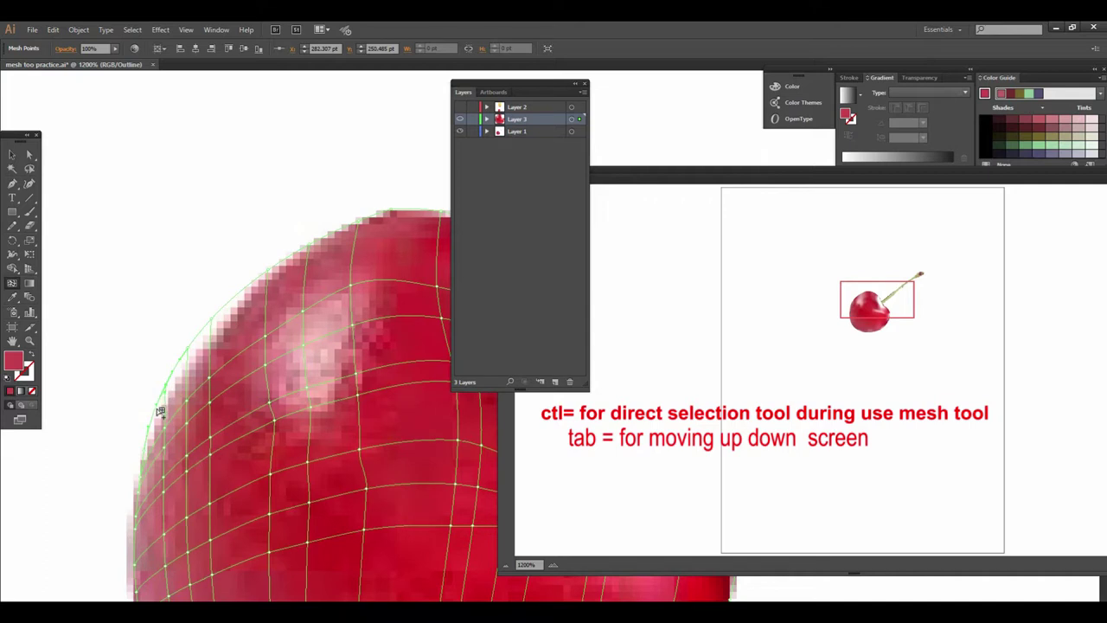
drag(302, 322, 264, 341)
key(ctrl+plus)
mouse_move(388, 337)
mouse_down()
mouse_move(257, 349)
mouse_move(245, 314)
mouse_up()
key(ctrl+plus)
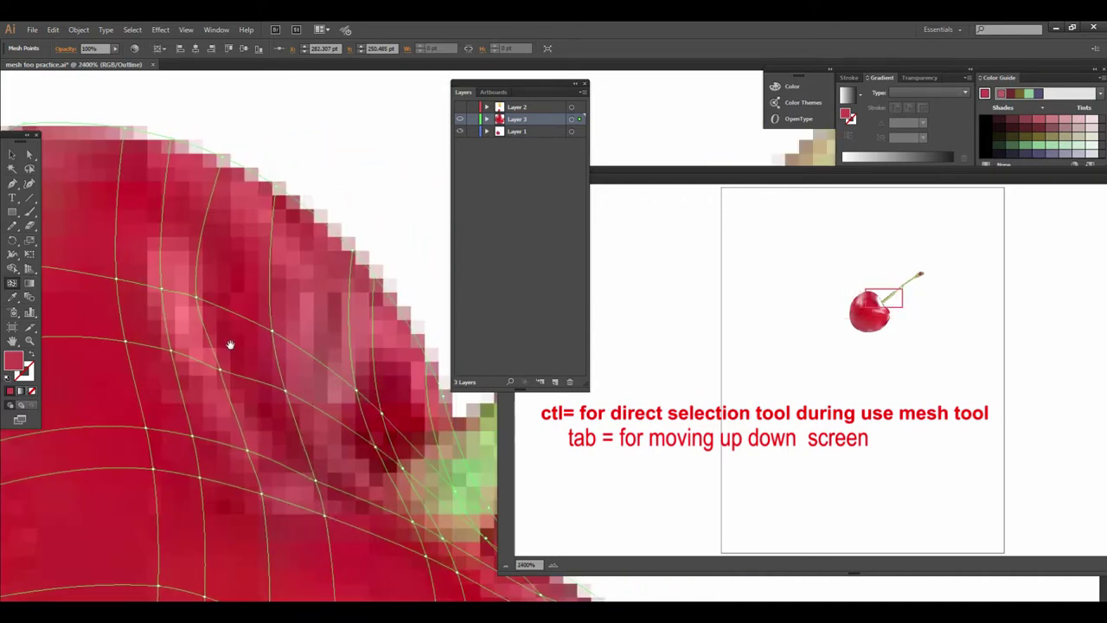
Bend mesh curves near the highlight, shift a lower point down-right, and sample cherry red.
click(29, 154)
mouse_move(196, 299)
mouse_down()
mouse_move(168, 294)
mouse_move(166, 278)
mouse_up()
click(220, 321)
scroll(217, 296, down, 1)
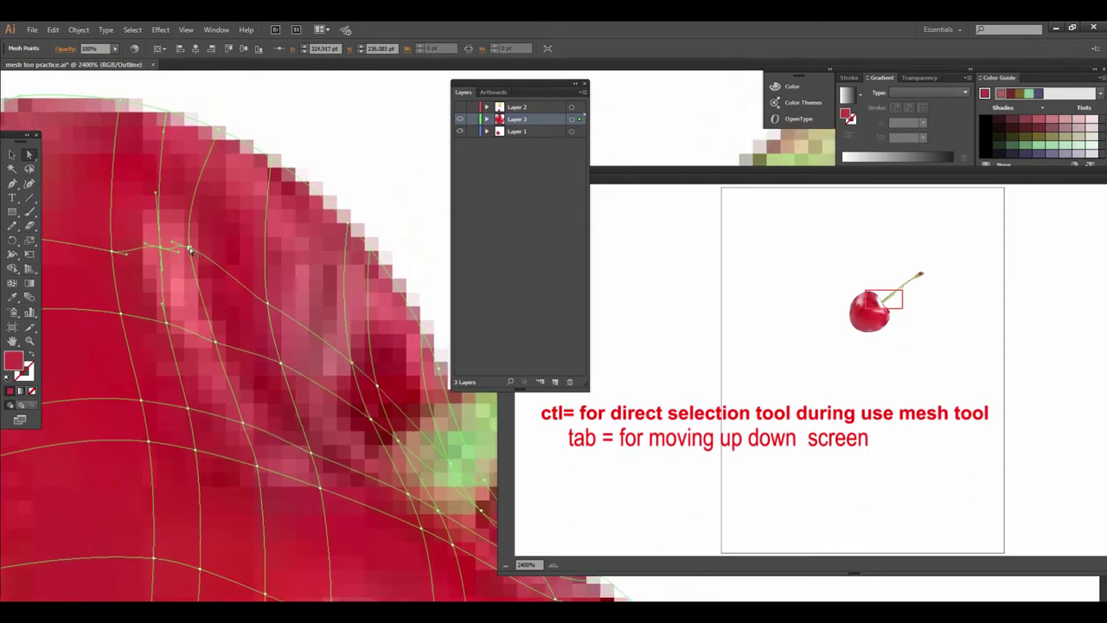
click(190, 250)
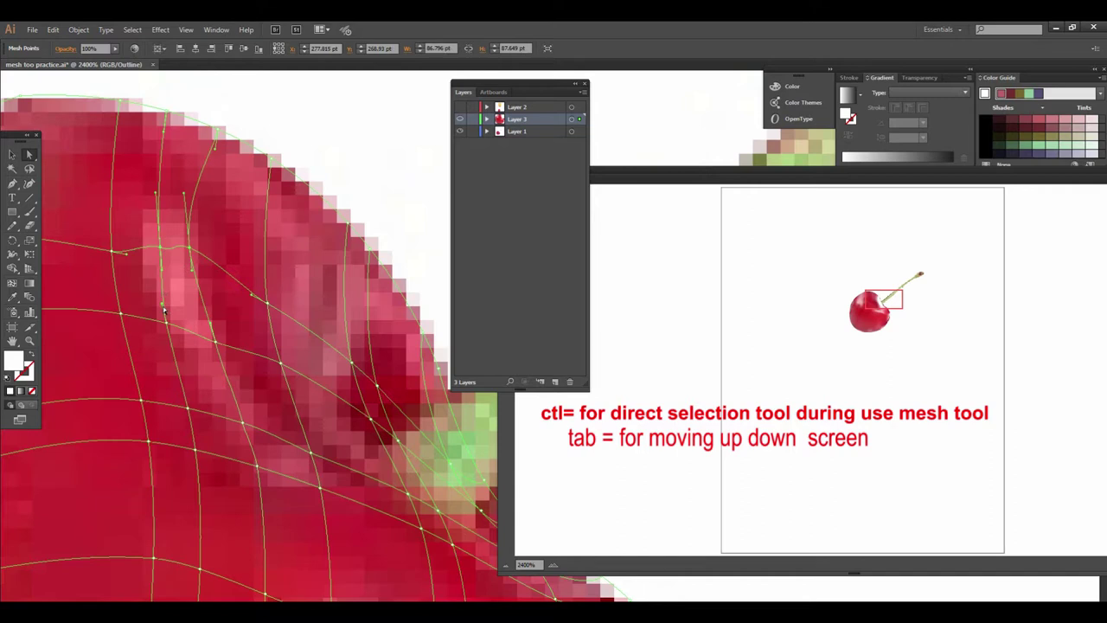
click(184, 327)
click(206, 383)
drag(248, 429, 290, 457)
click(265, 468)
click(274, 446)
Move a mesh point toward the cherry's edge and give it a sampled cherry red.
mouse_move(307, 402)
mouse_down()
mouse_move(272, 470)
mouse_move(176, 458)
mouse_up()
drag(241, 441, 262, 414)
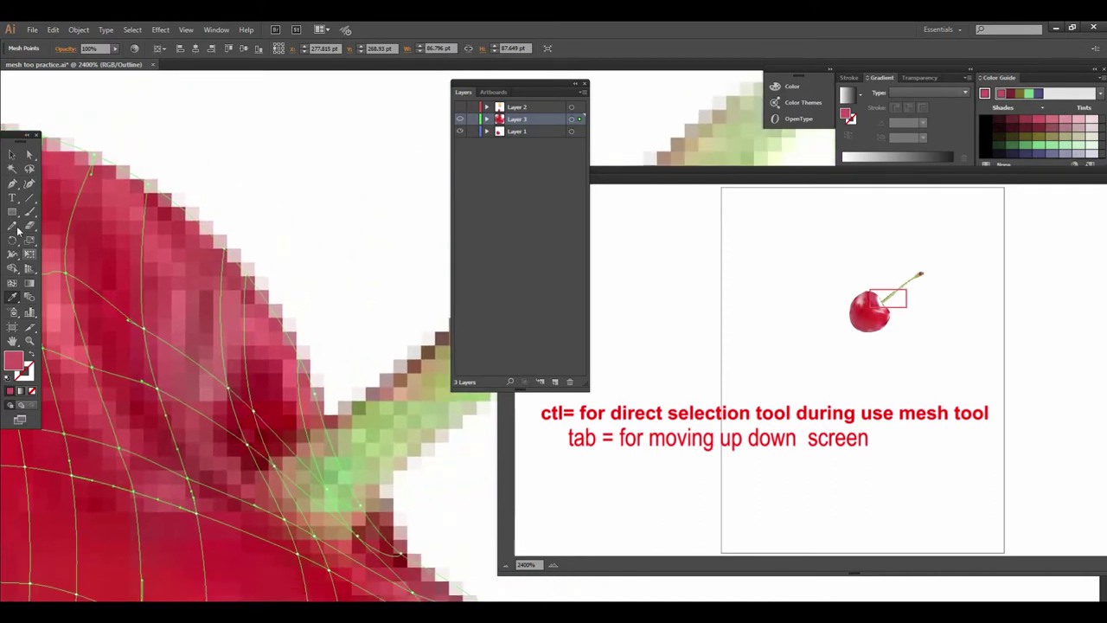
click(29, 154)
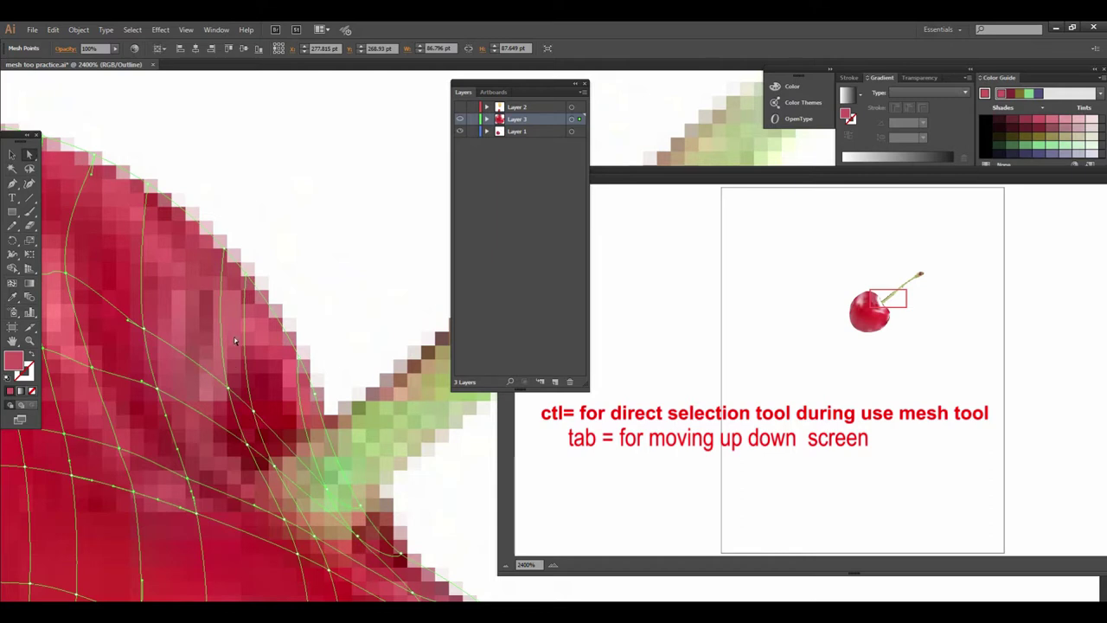
click(229, 391)
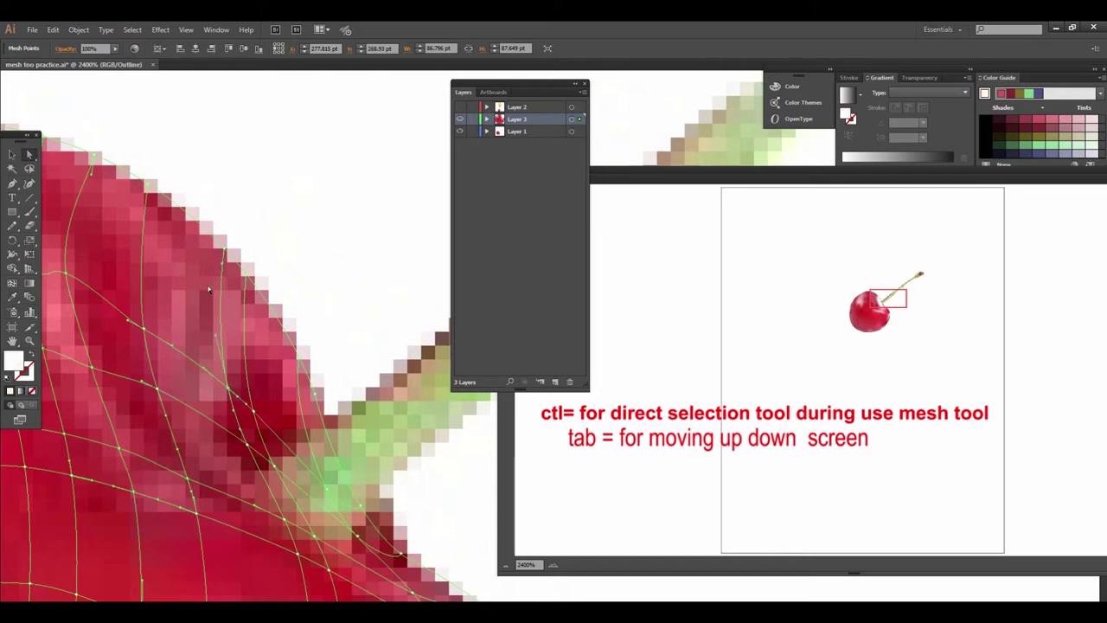
drag(143, 331, 168, 395)
click(242, 458)
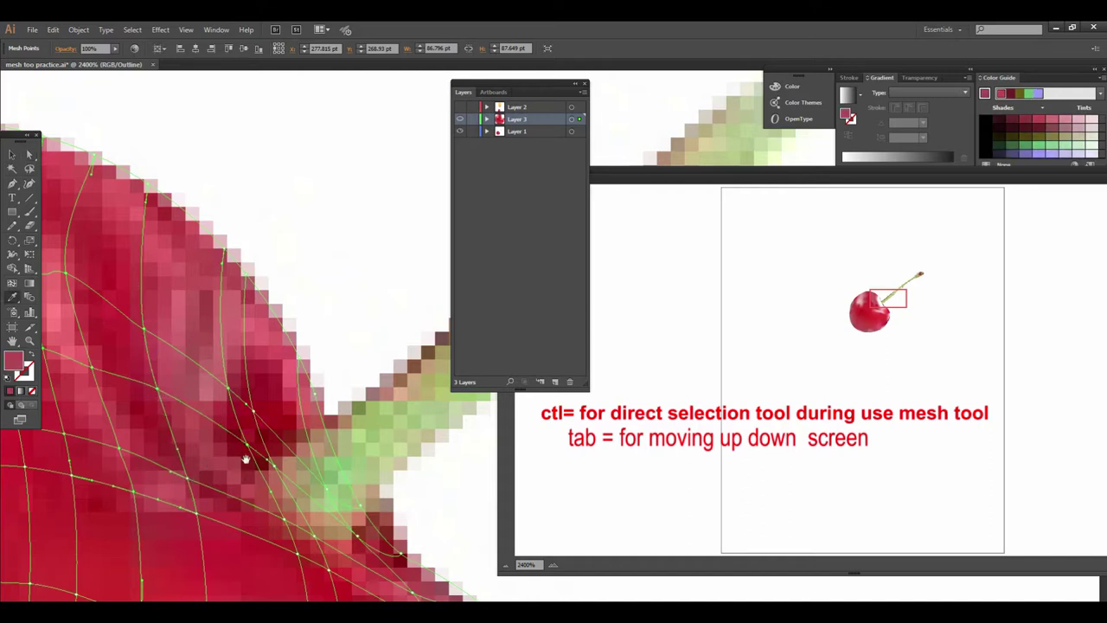
scroll(251, 424, down, 2)
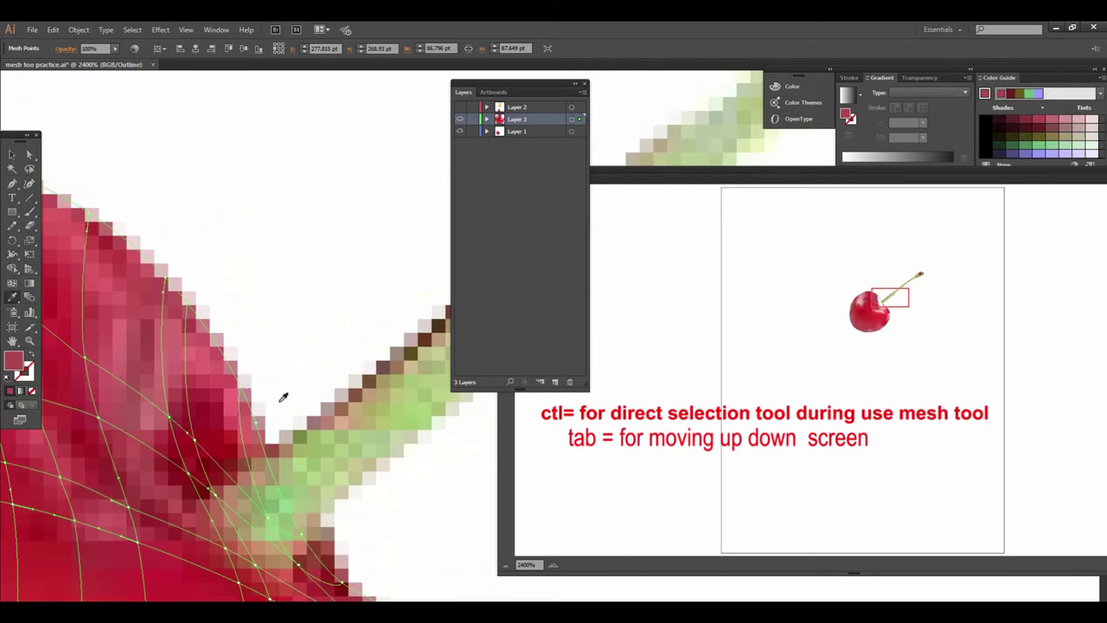
Select mesh points around the stem base and add a mesh point there.
click(29, 154)
click(243, 390)
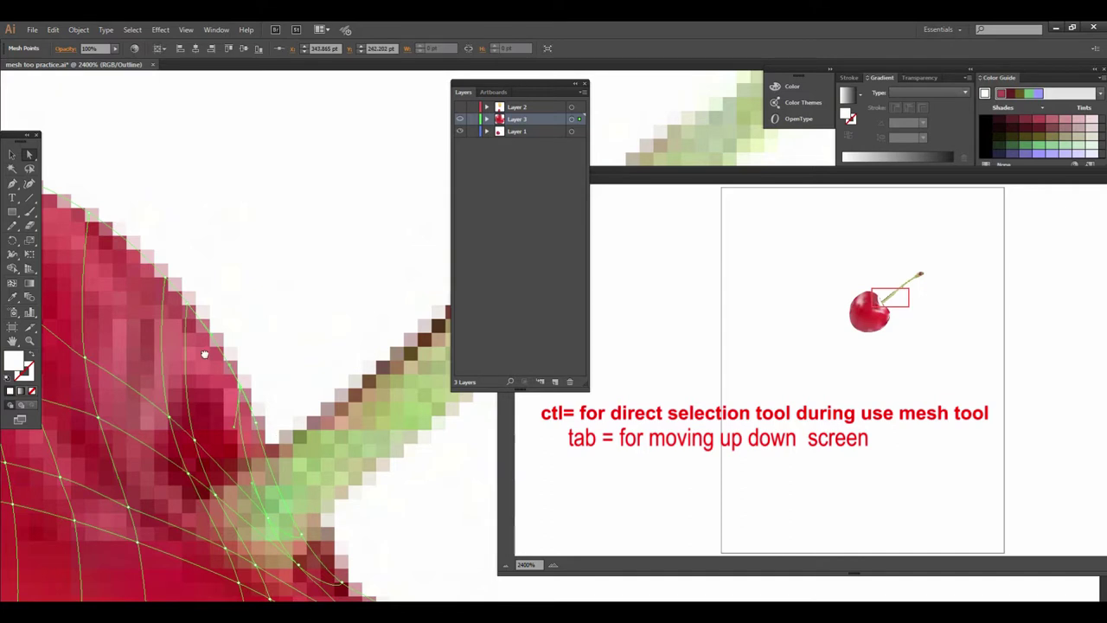
scroll(186, 333, down, 2)
click(204, 413)
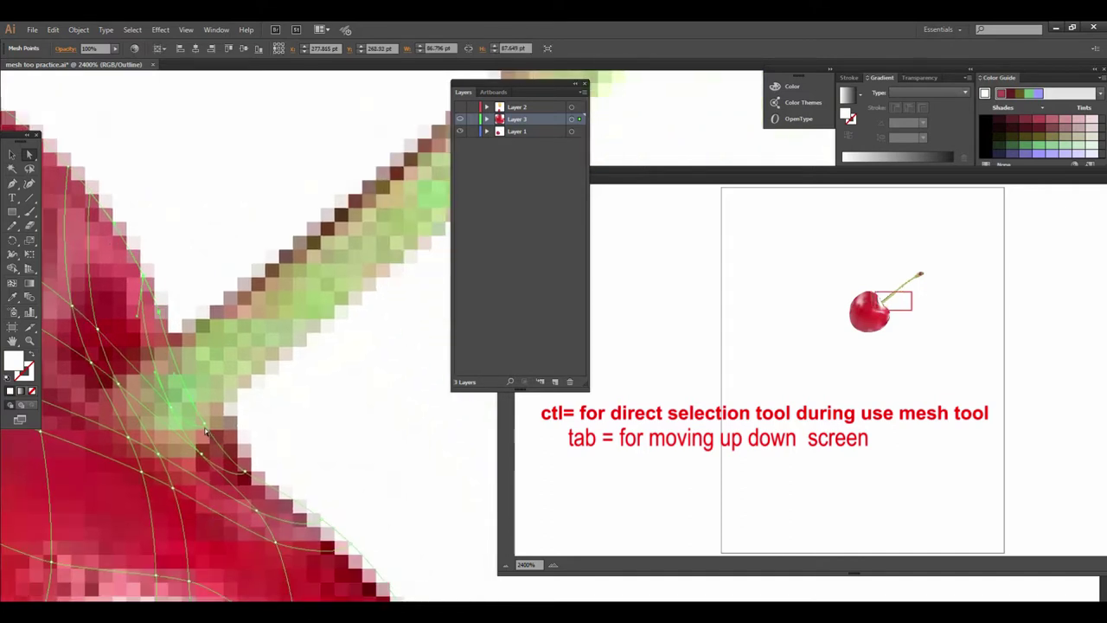
key(u)
click(228, 464)
mouse_move(267, 410)
mouse_down()
mouse_move(305, 349)
mouse_move(335, 417)
mouse_up()
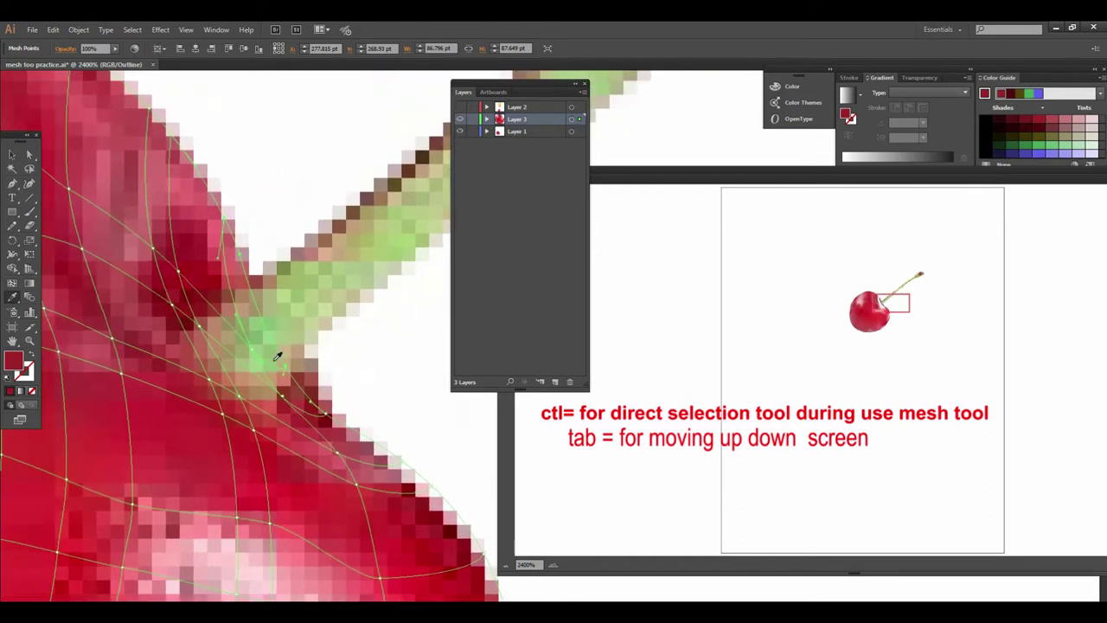
Select the mesh points by the stem base for Eyedropper sampling, zooming to 3200%.
key(ctrl)
click(255, 353)
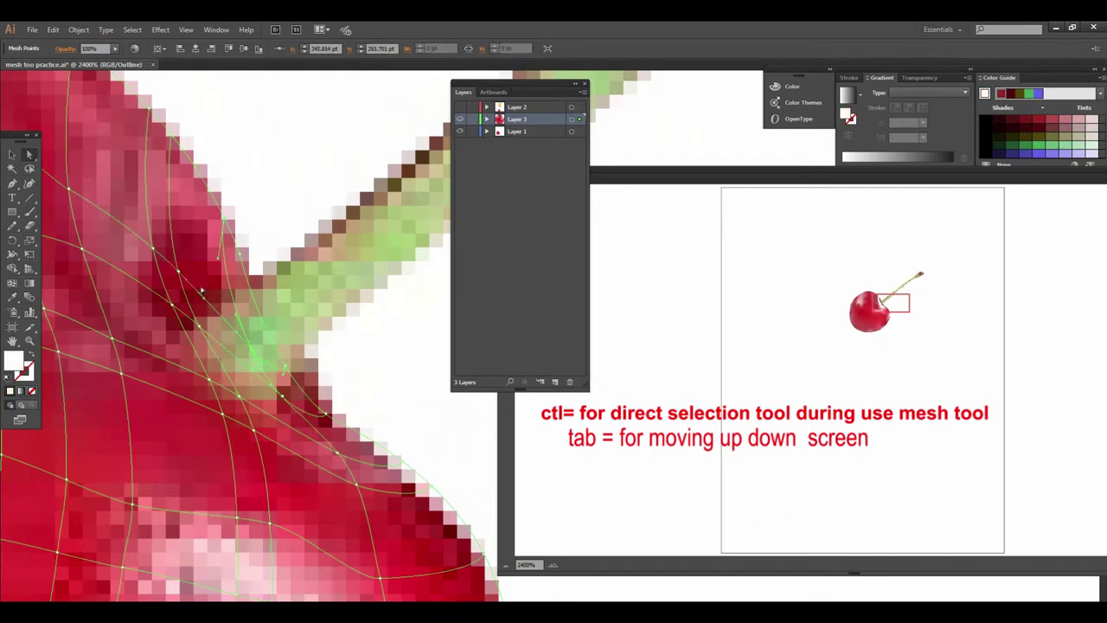
click(197, 327)
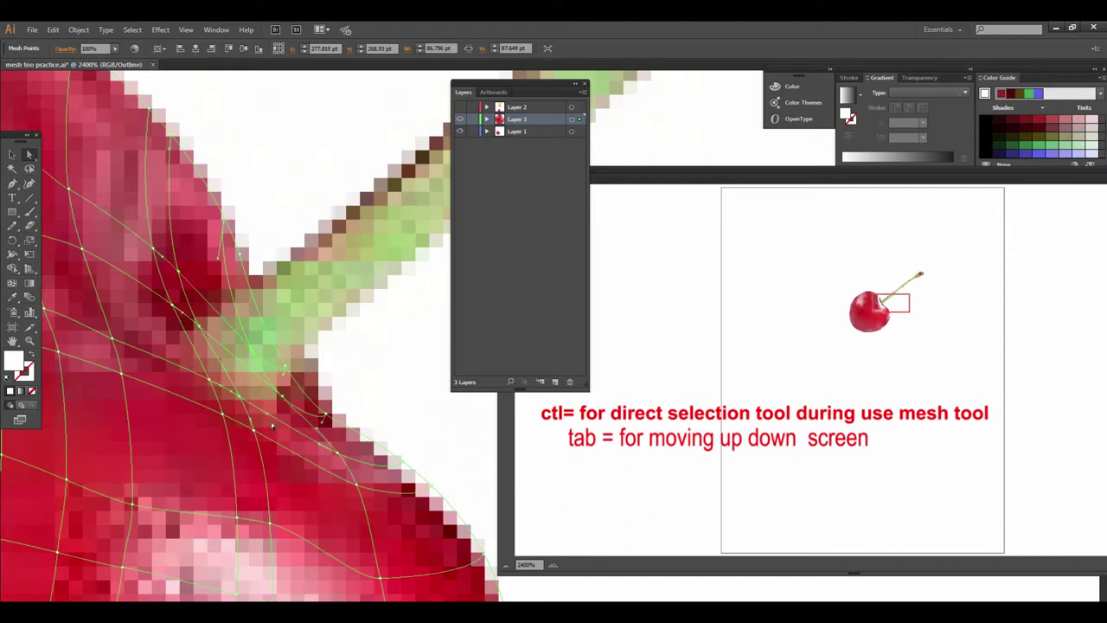
key(i)
click(268, 407)
mouse_move(317, 390)
mouse_down()
mouse_move(267, 424)
mouse_move(371, 388)
mouse_move(337, 376)
mouse_move(230, 375)
mouse_move(306, 420)
mouse_move(210, 396)
mouse_up()
key(ctrl+equal)
drag(302, 372, 263, 285)
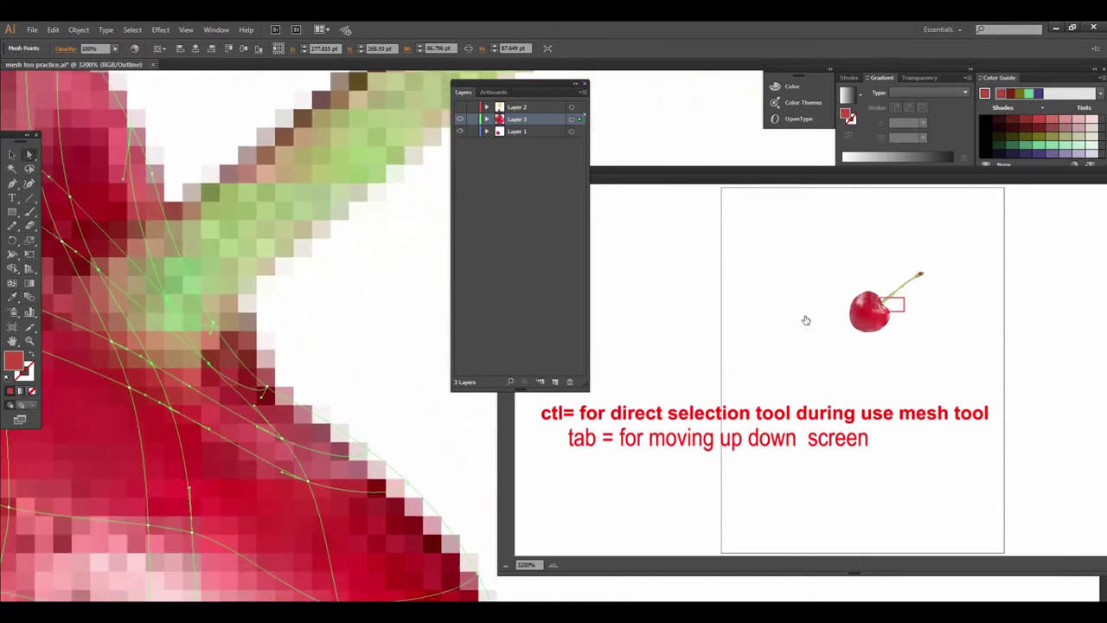
Sample a pinkish red for an edge point near the stem and slide it along the edge.
drag(401, 462, 451, 407)
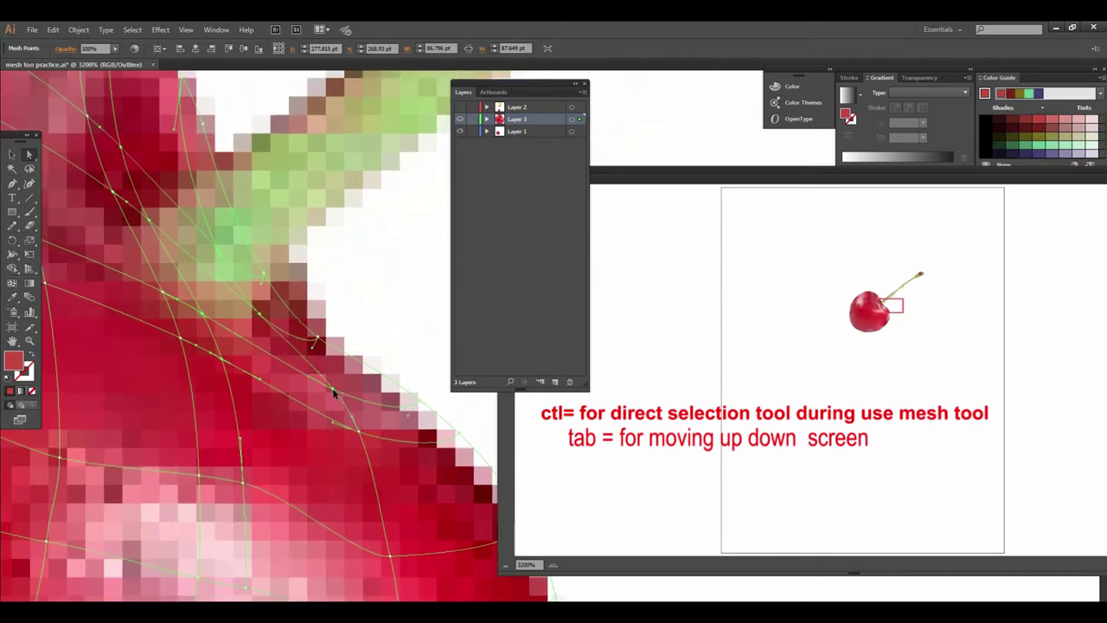
click(334, 392)
click(358, 432)
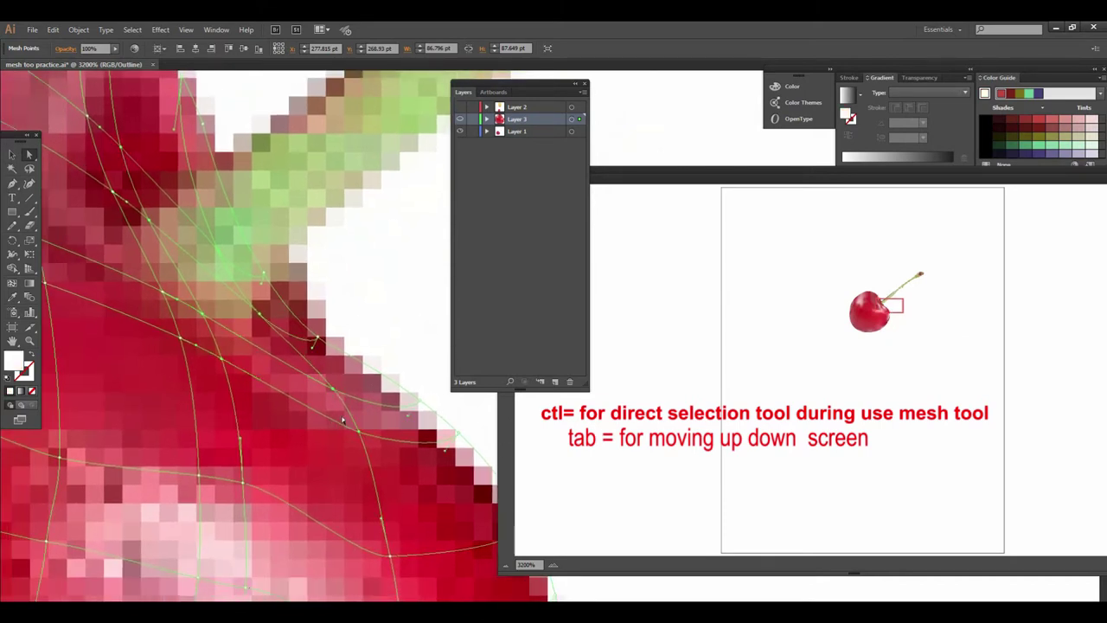
key(i)
click(341, 412)
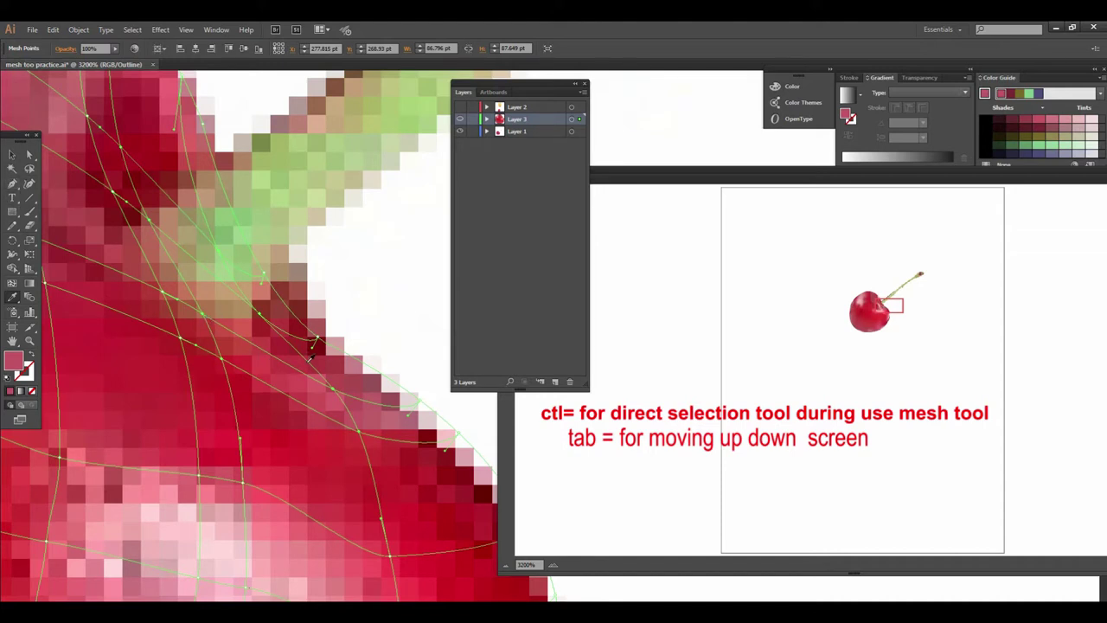
click(333, 391)
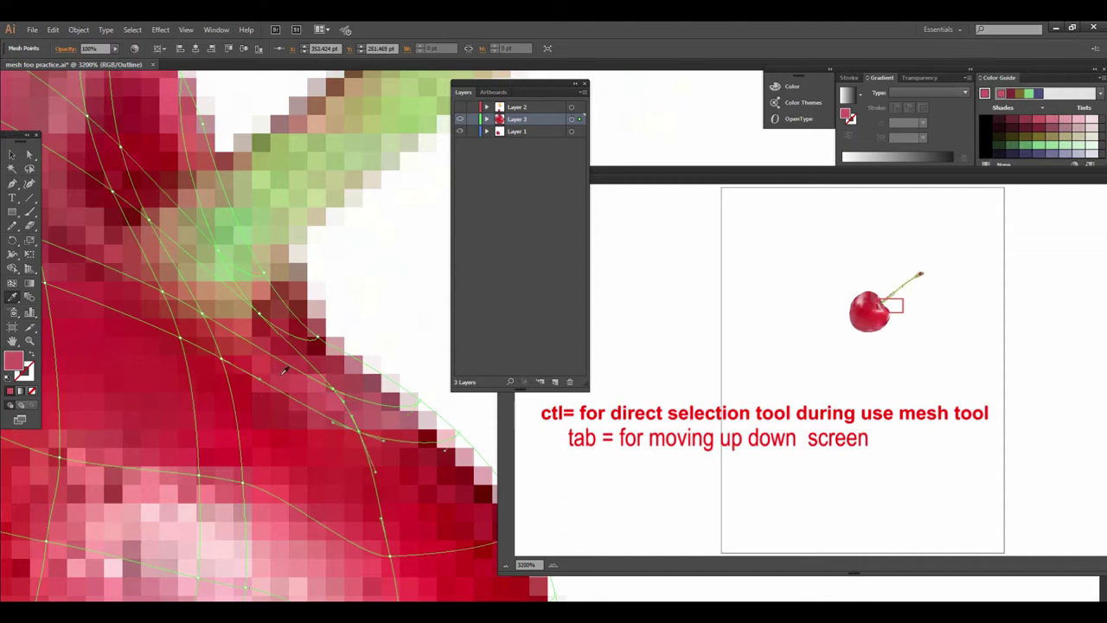
scroll(286, 406, up, 3)
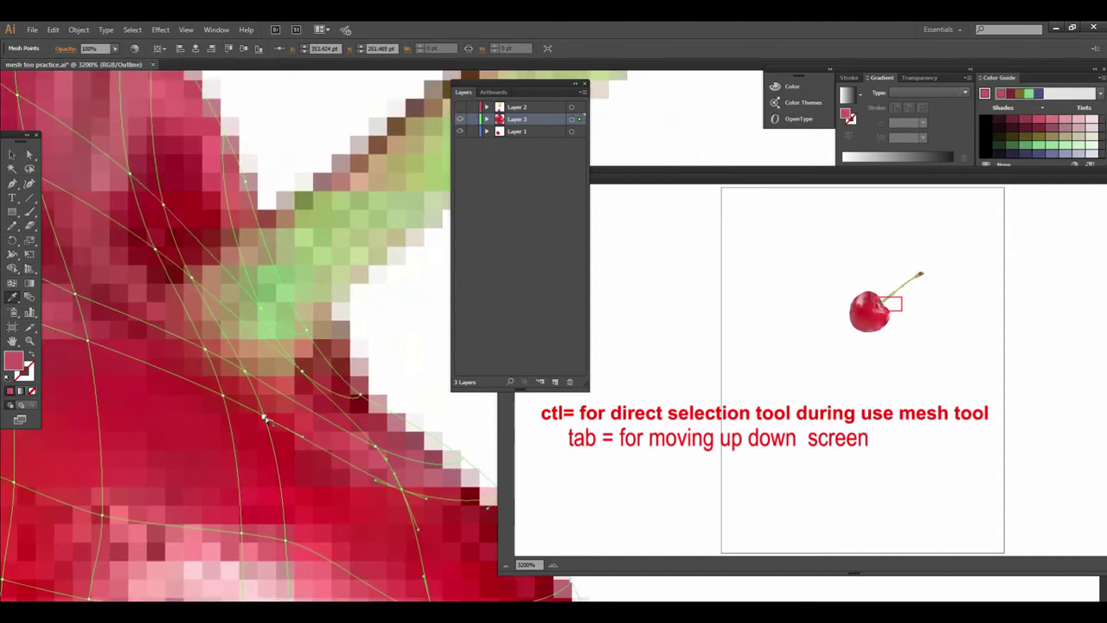
drag(265, 420, 309, 421)
scroll(308, 420, up, 1)
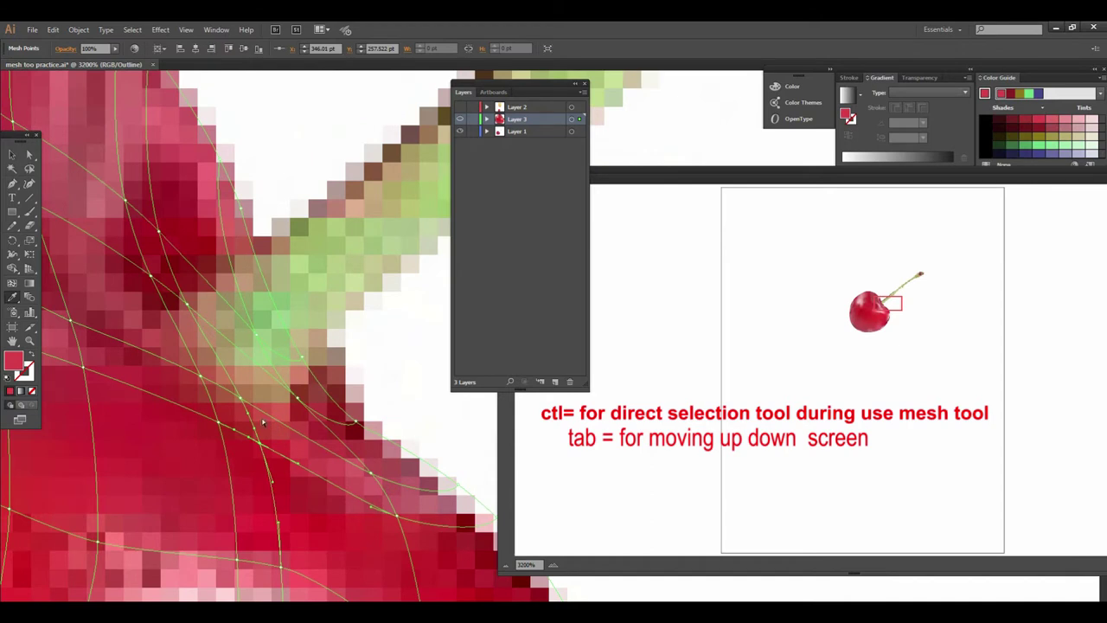
scroll(287, 444, up, 2)
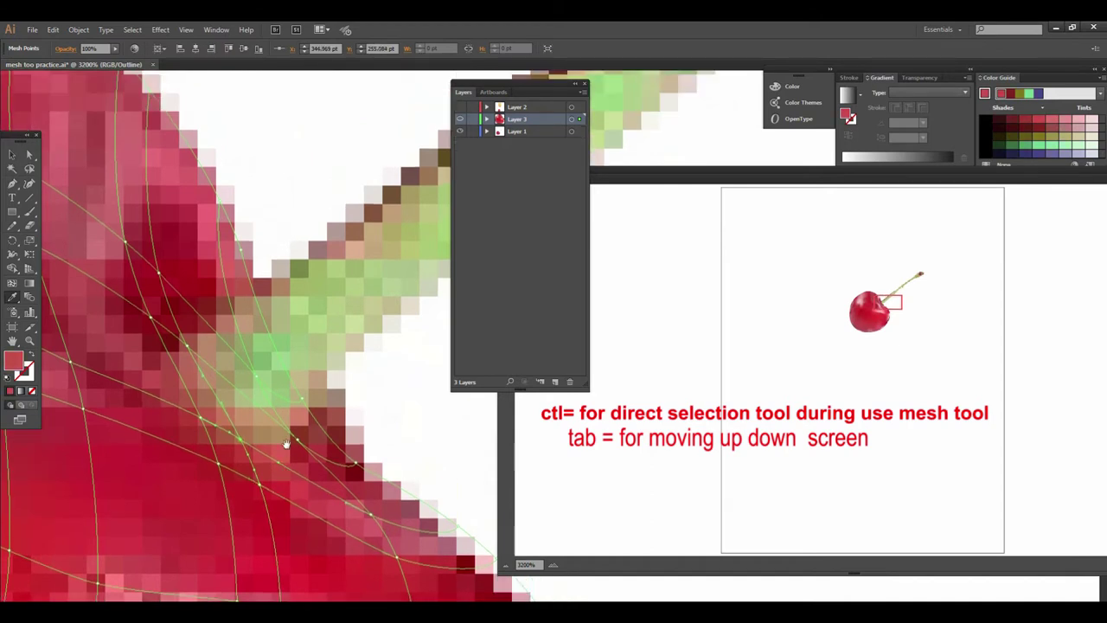
Adjust mesh points near the stem and in the pink highlight.
click(200, 418)
scroll(217, 406, down, 3)
click(216, 406)
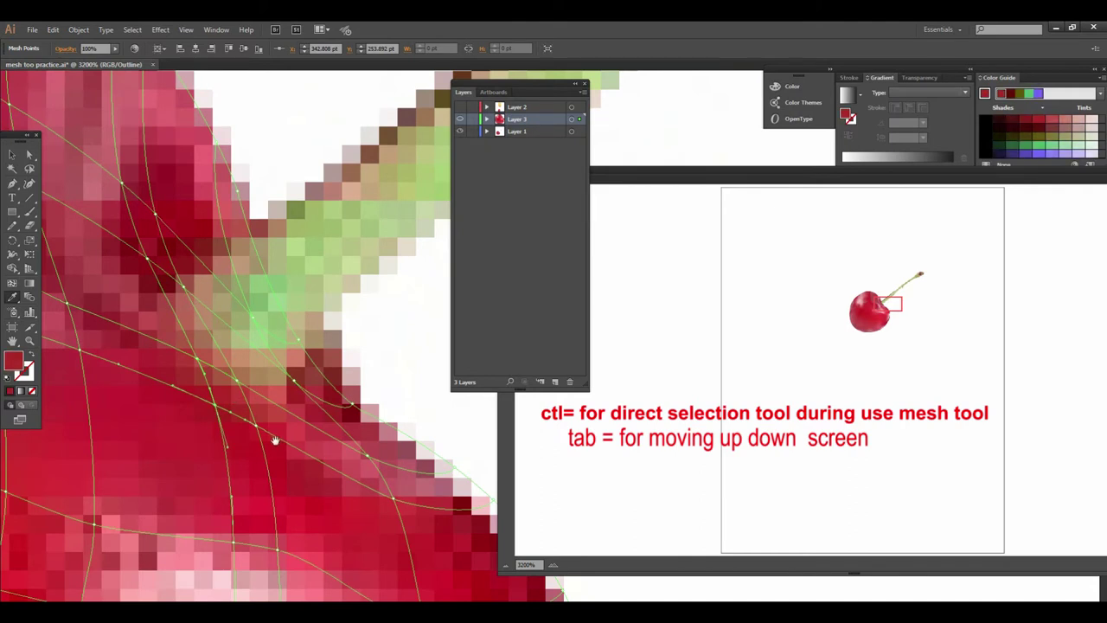
scroll(259, 393, down, 5)
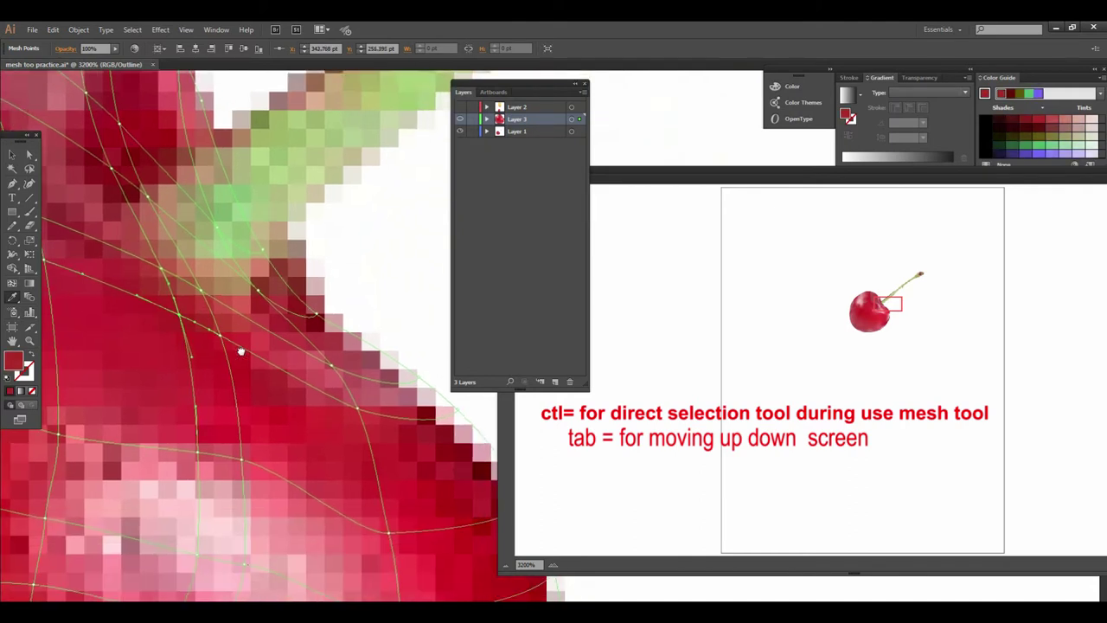
click(198, 453)
scroll(194, 455, right, 2)
click(182, 462)
scroll(260, 502, right, 2)
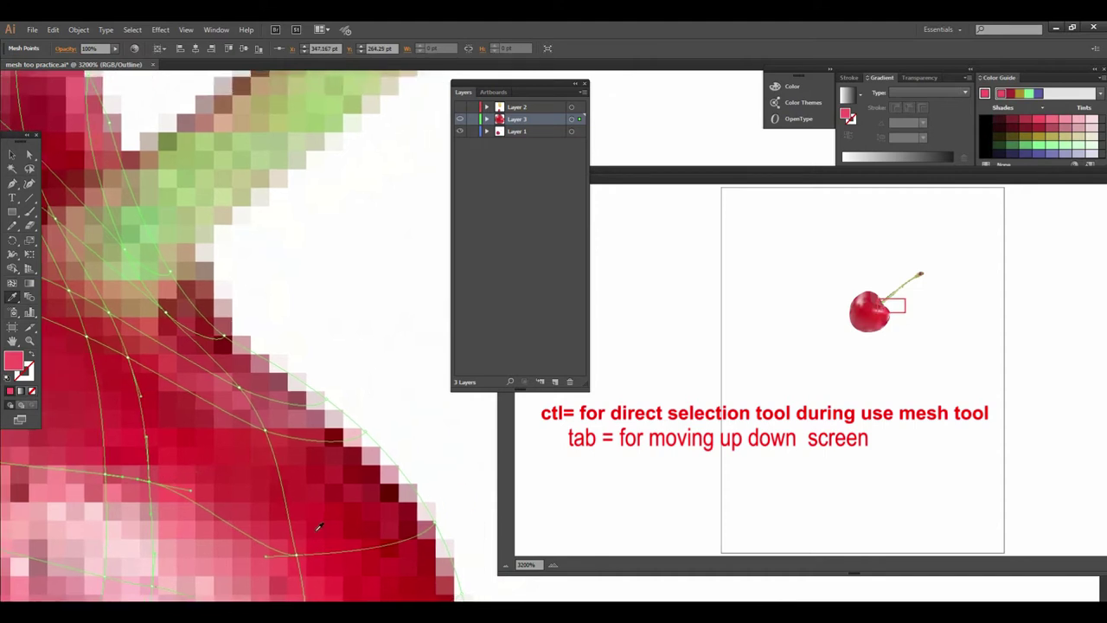
scroll(309, 533, down, 4)
scroll(317, 462, left, 1)
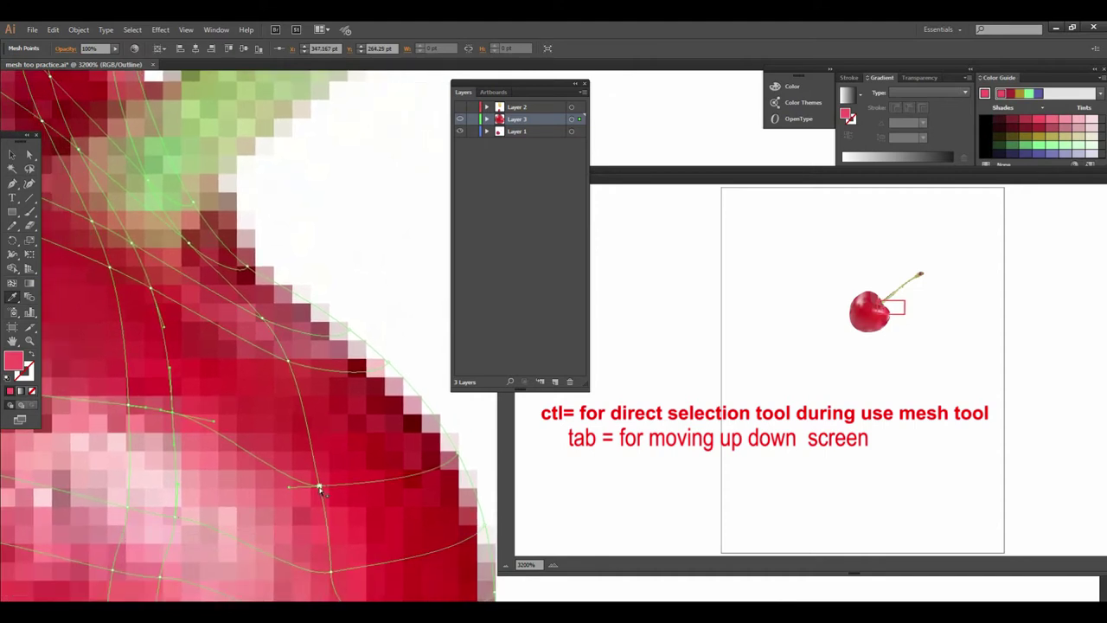
Adjust mesh points along the cherry's lower and right edges so they hug the outline.
click(313, 389)
scroll(411, 526, up, 2)
scroll(384, 335, down, 1)
scroll(360, 383, up, 2)
scroll(360, 394, left, 1)
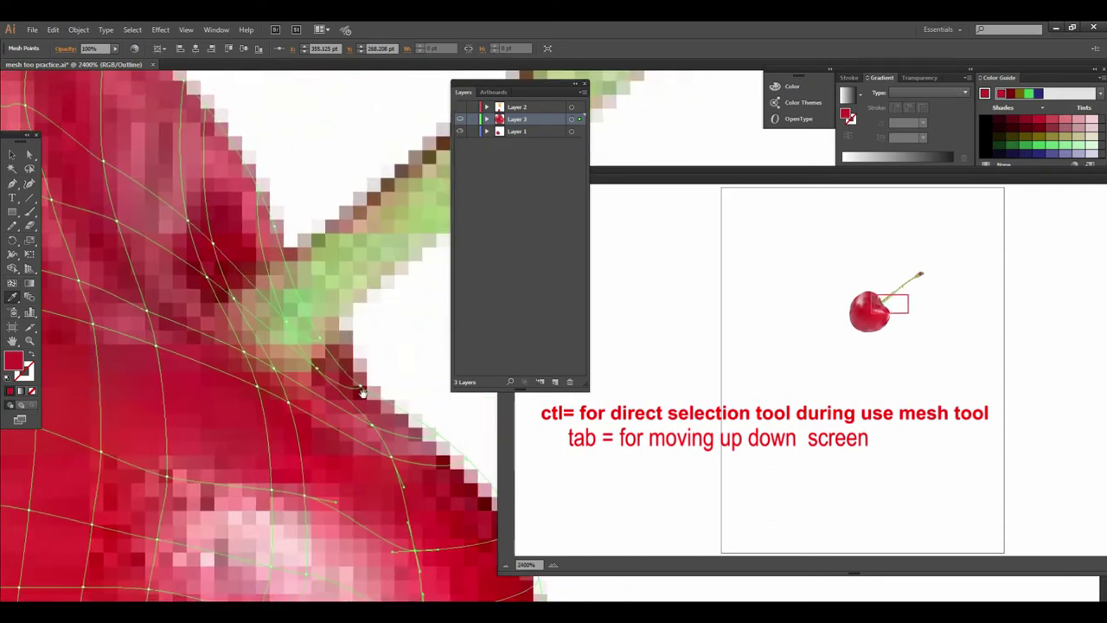
scroll(360, 394, down, 1)
scroll(366, 424, down, 3)
scroll(416, 413, left, 2)
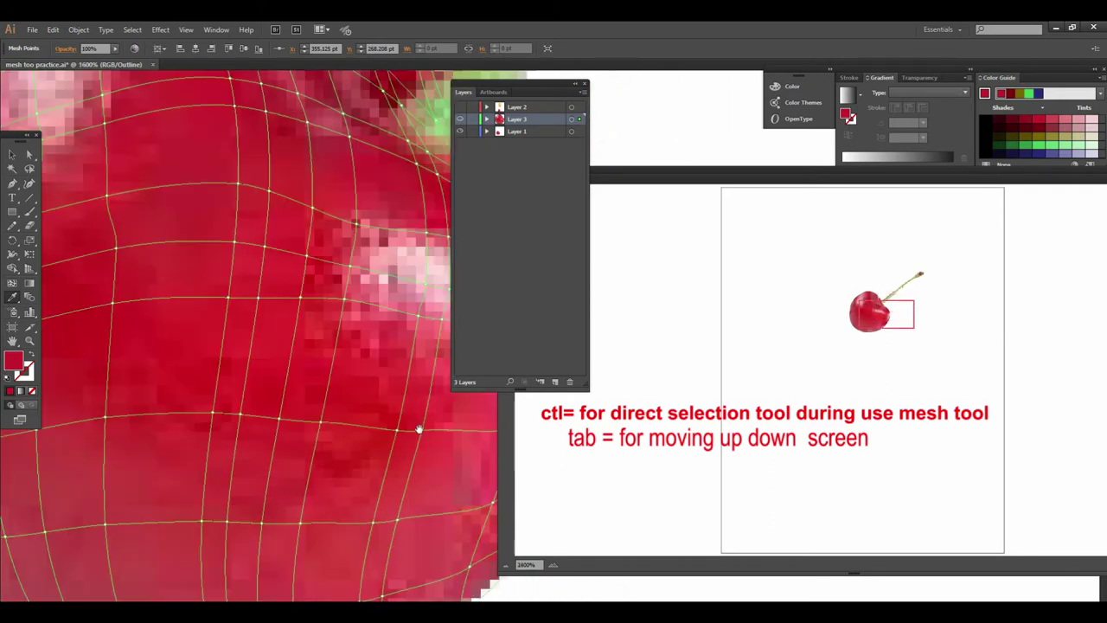
scroll(419, 429, right, 2)
scroll(256, 405, up, 1)
scroll(292, 450, right, 1)
scroll(366, 387, up, 1)
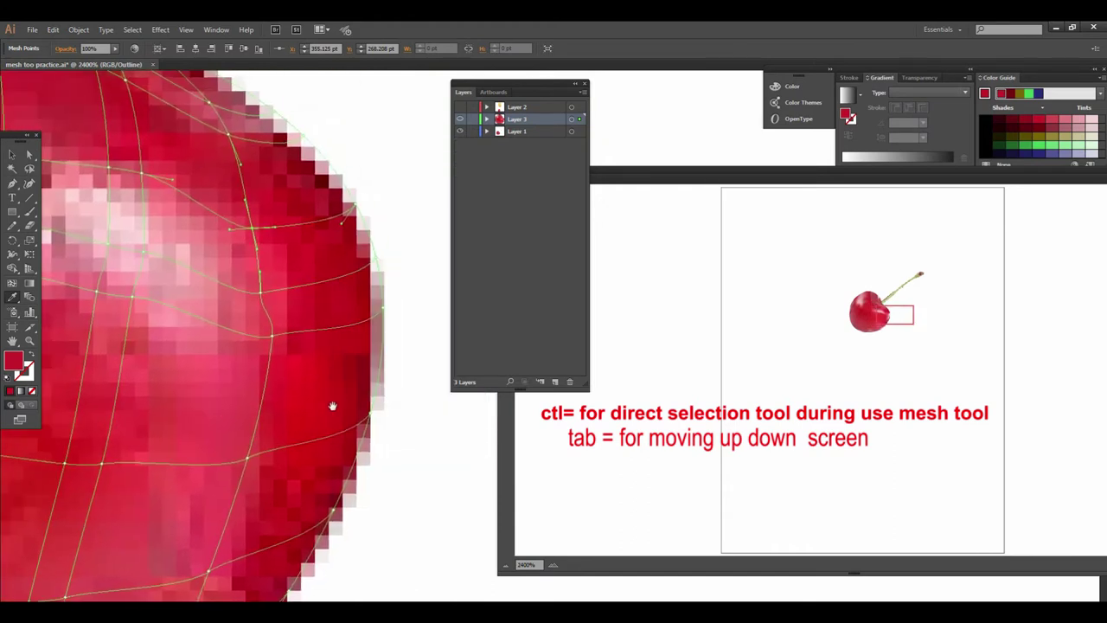
scroll(328, 402, right, 1)
scroll(325, 398, up, 1)
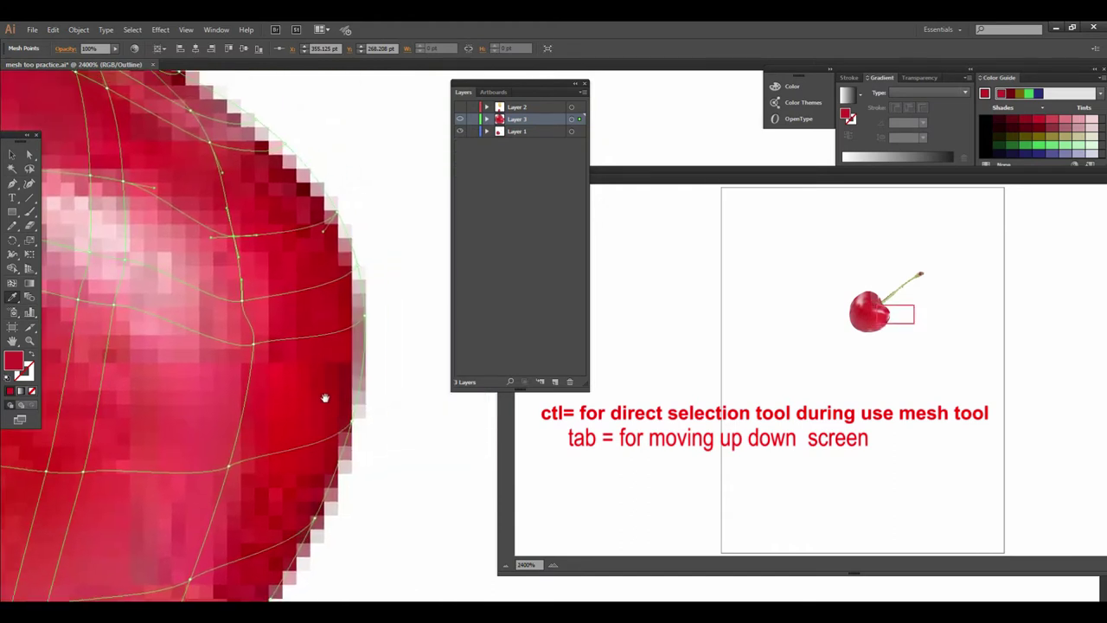
click(365, 322)
scroll(358, 320, down, 1)
scroll(358, 321, right, 1)
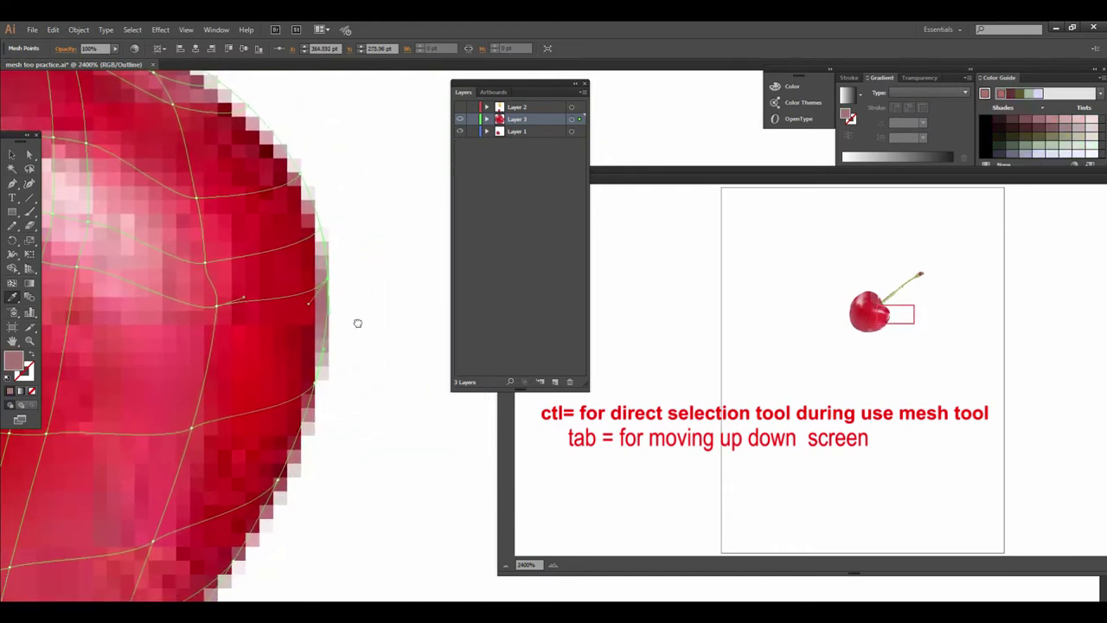
click(316, 231)
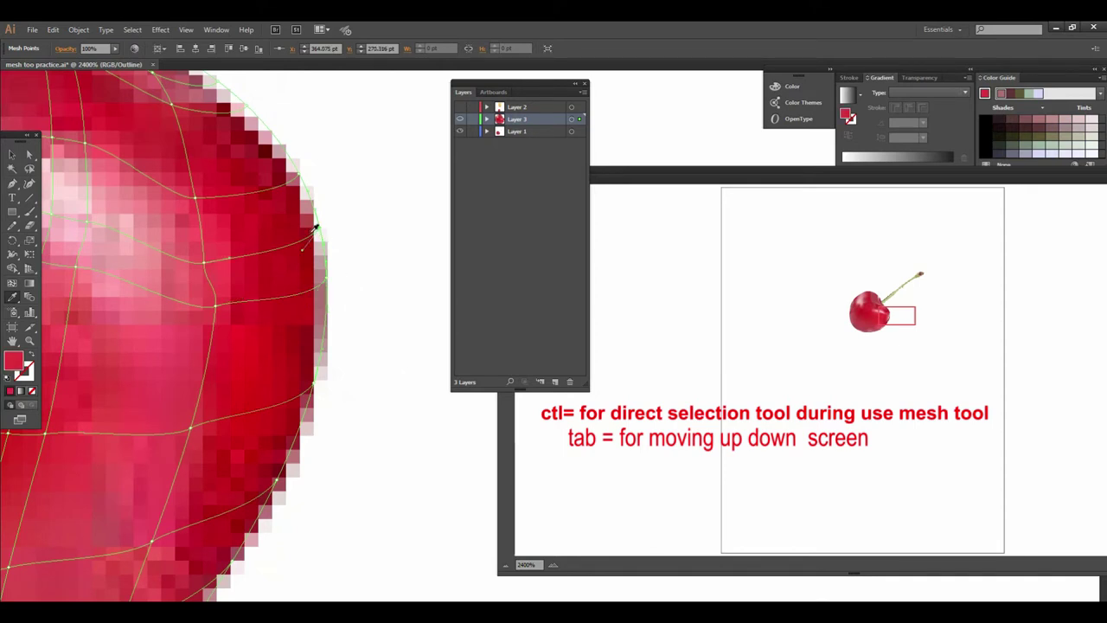
scroll(303, 259, up, 2)
click(292, 302)
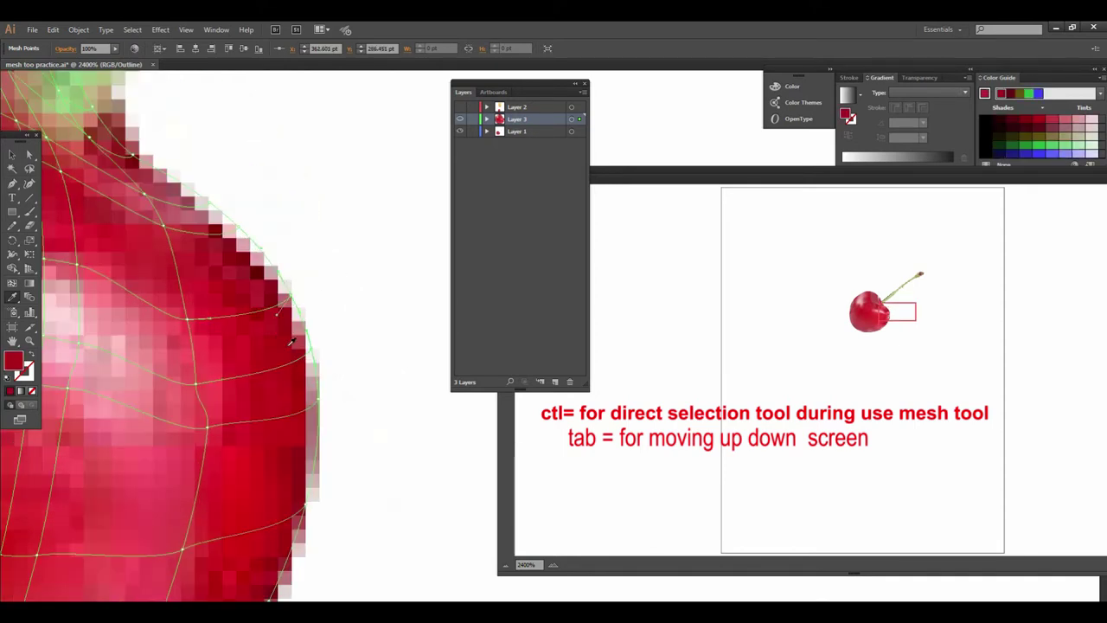
scroll(304, 337, down, 1)
scroll(304, 337, right, 1)
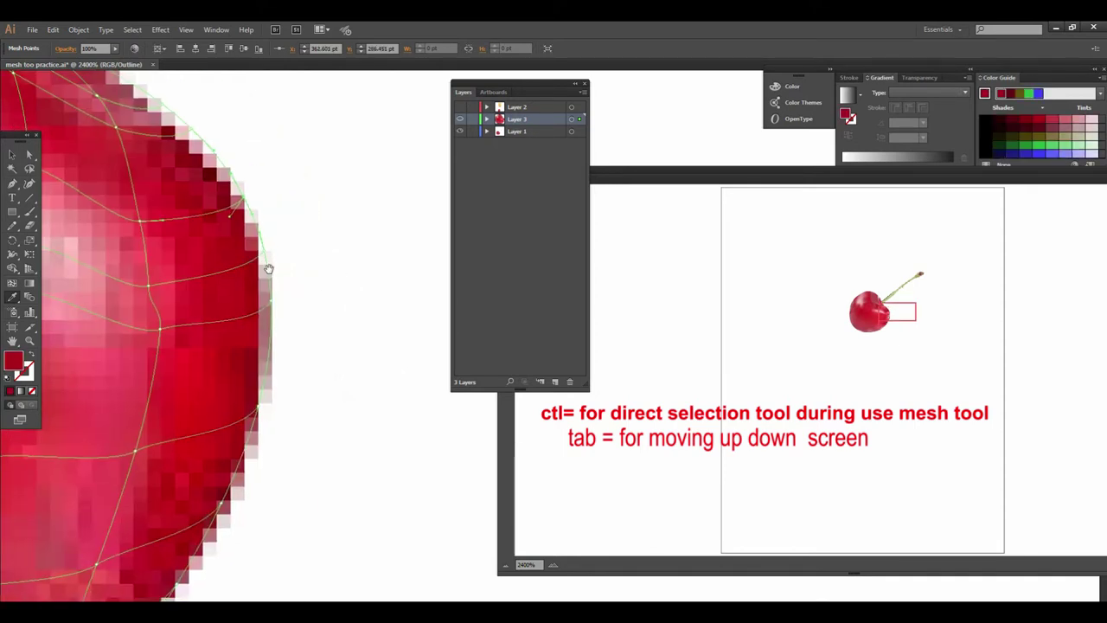
click(258, 412)
scroll(266, 372, down, 2)
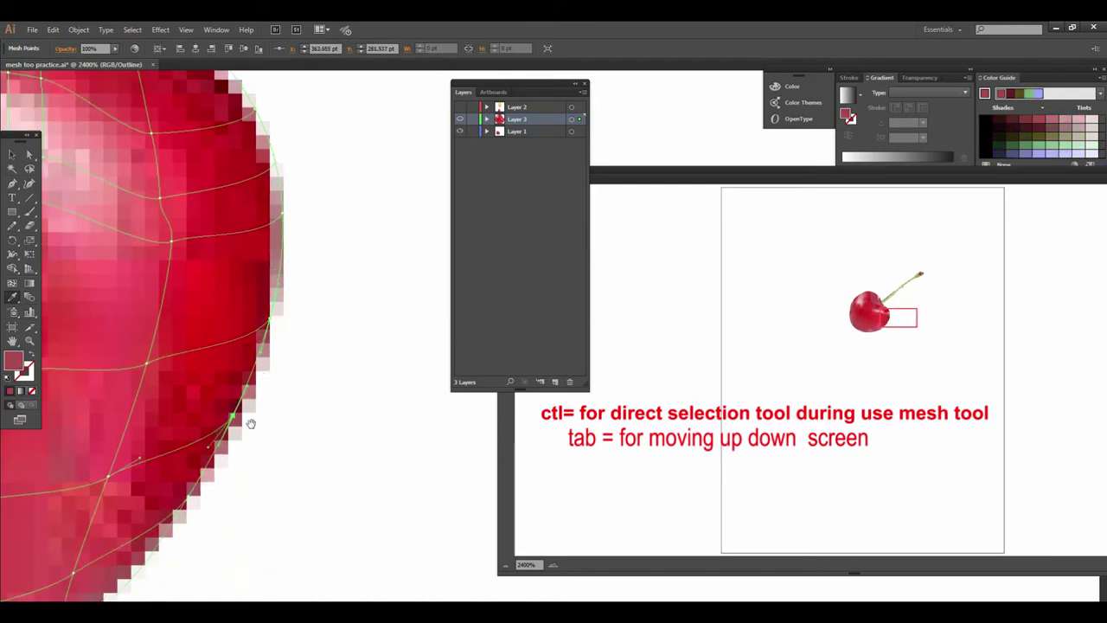
Zoom out to 600% so the whole meshed cherry is in view.
ctrl+alt+click(263, 385)
ctrl+alt+click(351, 373)
ctrl+alt+click(402, 376)
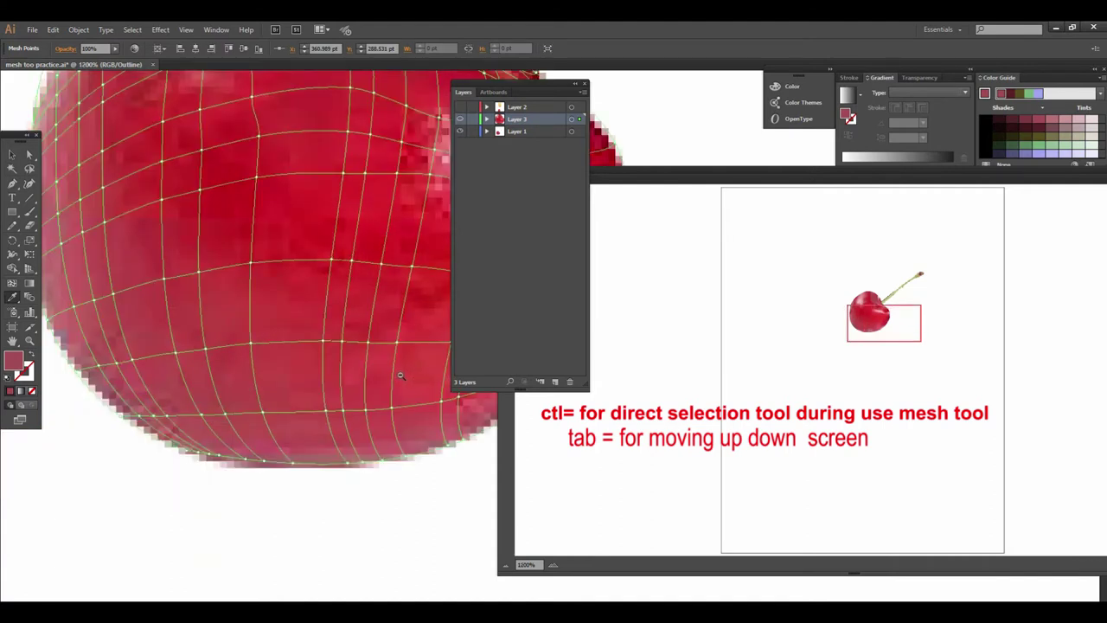
ctrl+alt+click(401, 377)
ctrl+alt+click(392, 377)
drag(392, 377, 213, 467)
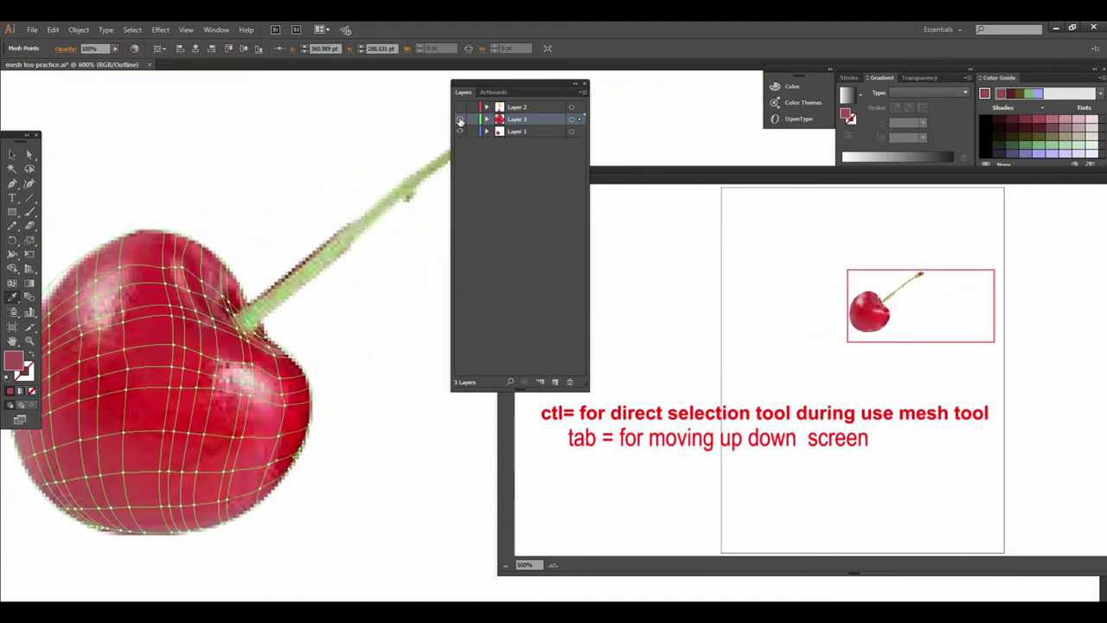
Switch to Preview, deselect the mesh cherry, and zoom out to 300%.
ctrl+click(460, 120)
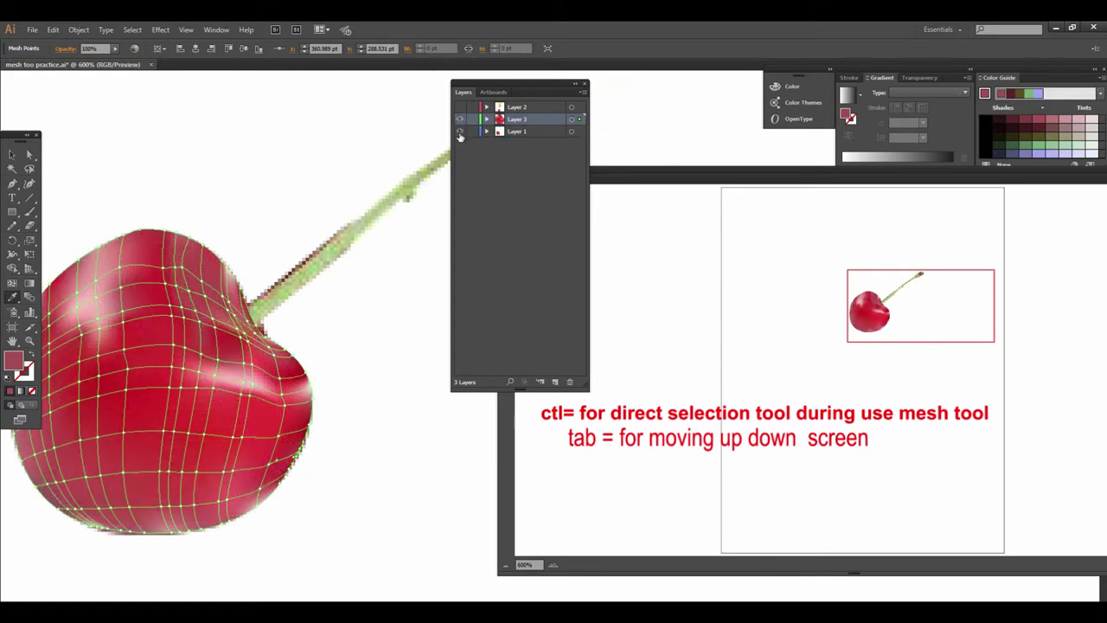
click(12, 154)
click(386, 441)
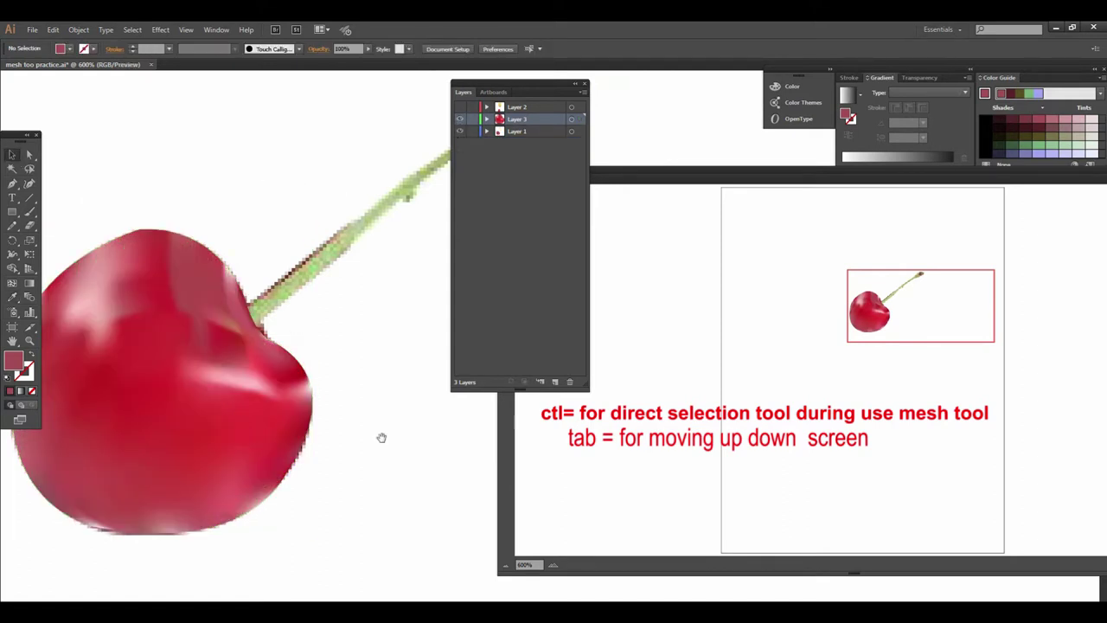
alt+click(388, 408)
alt+click(384, 408)
drag(383, 407, 278, 435)
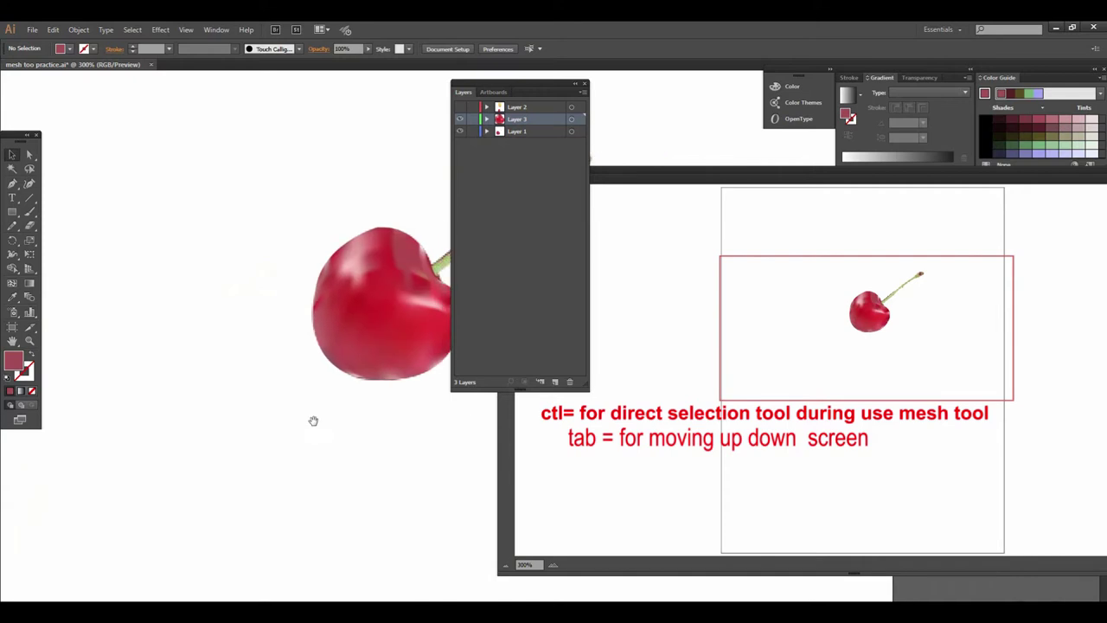
Move the mesh cherry down-left beside the original cherry photo.
scroll(289, 452, right, 2)
scroll(285, 424, up, 2)
mouse_move(287, 394)
mouse_down()
mouse_move(183, 446)
mouse_move(173, 463)
mouse_up()
click(346, 447)
Centre the view on the original cherry photo's stem.
drag(375, 435, 344, 493)
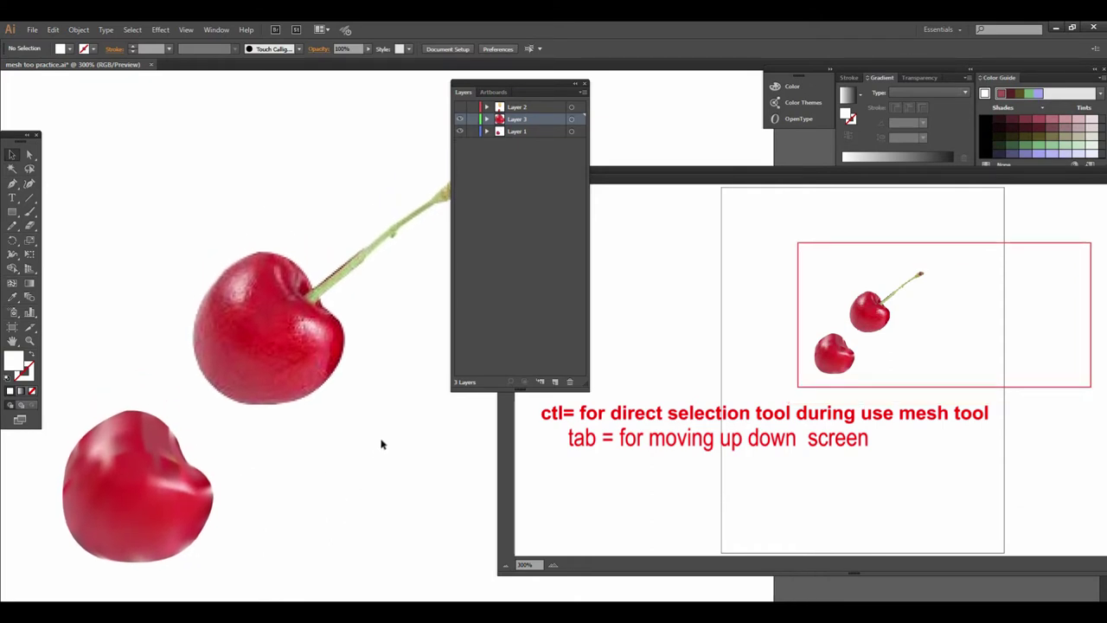
drag(372, 406, 262, 459)
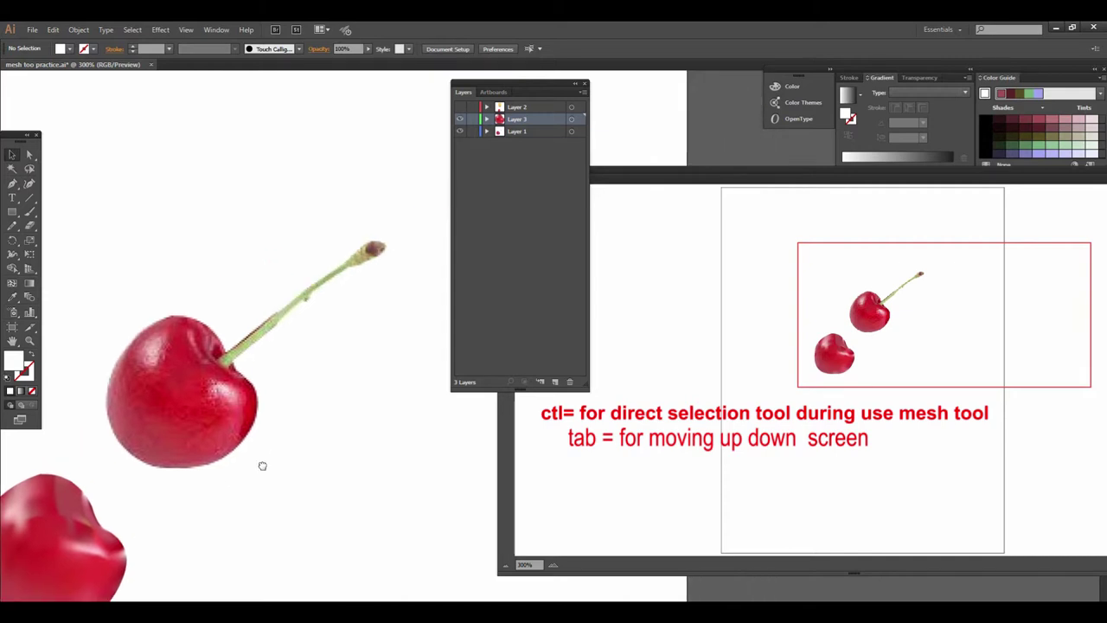
scroll(338, 346, up, 1)
drag(302, 364, 329, 385)
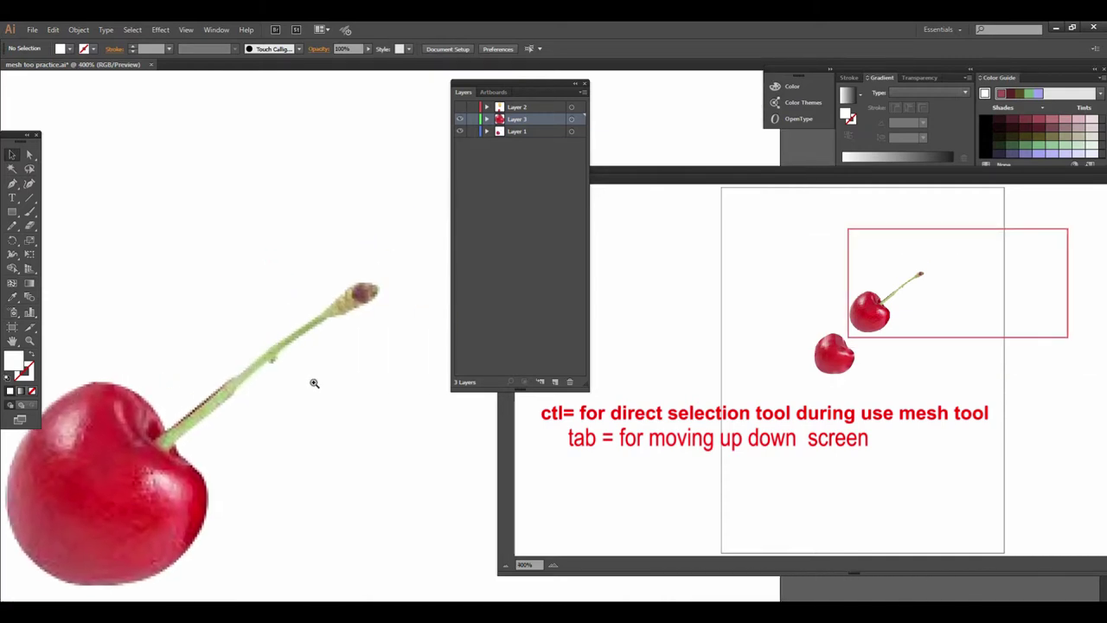
scroll(314, 383, up, 1)
scroll(296, 339, right, 2)
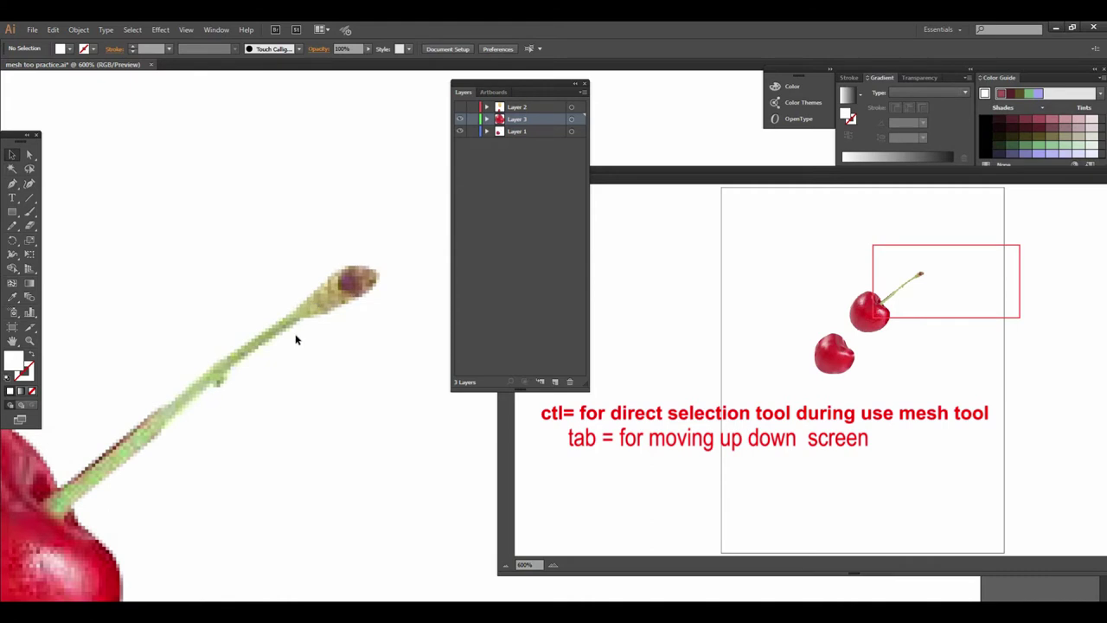
scroll(257, 326, down, 2)
click(12, 183)
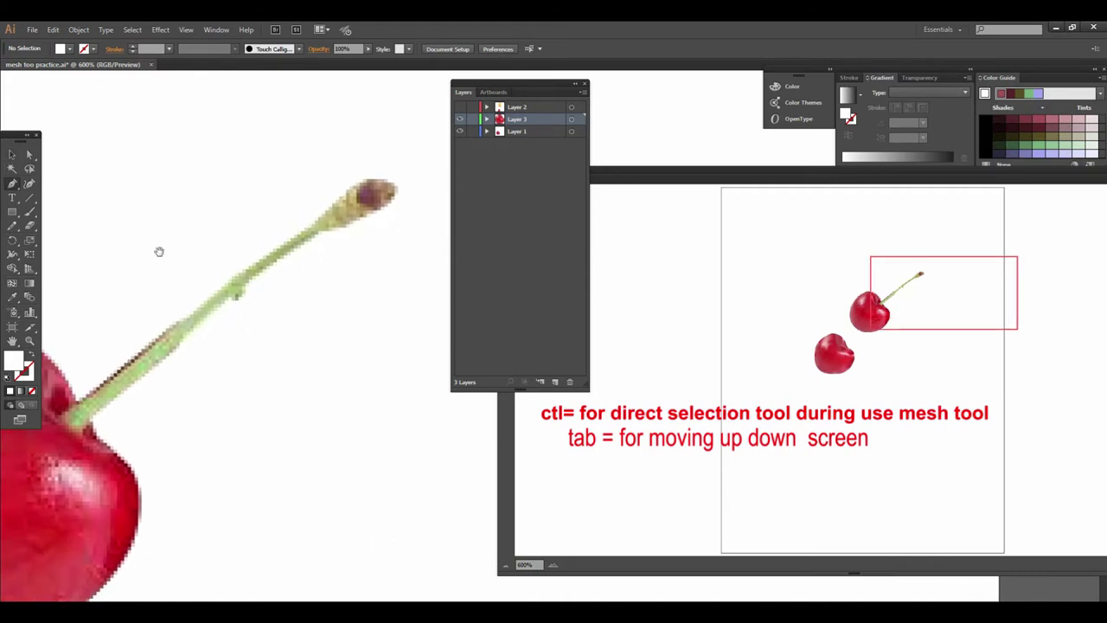
scroll(159, 250, up, 2)
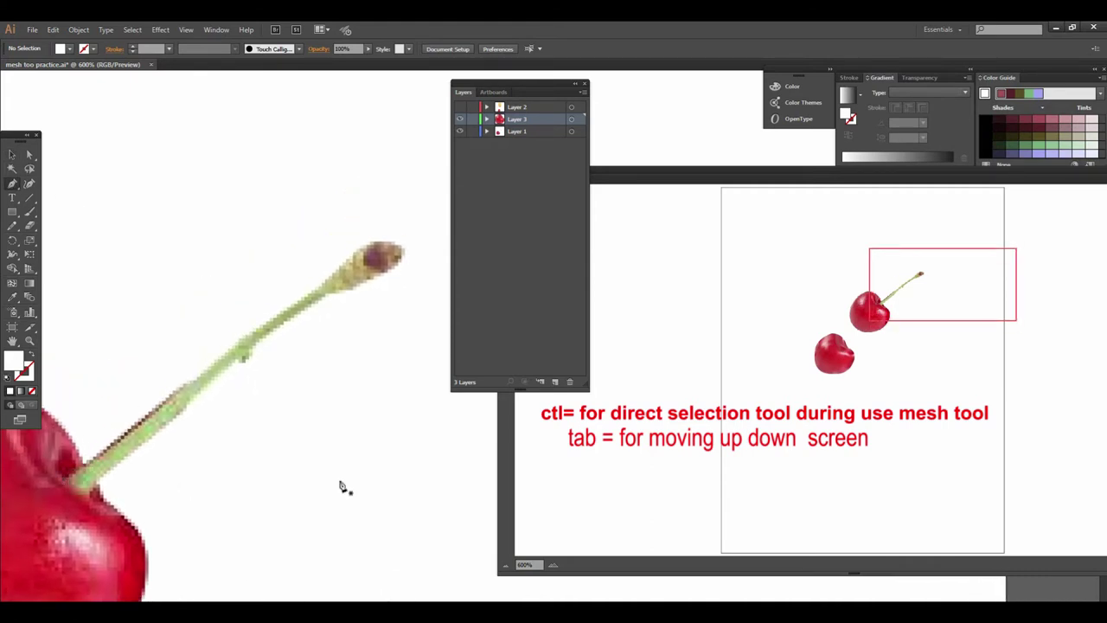
Add a new layer and trace a closed path around the cherry stem from base to tip.
click(555, 382)
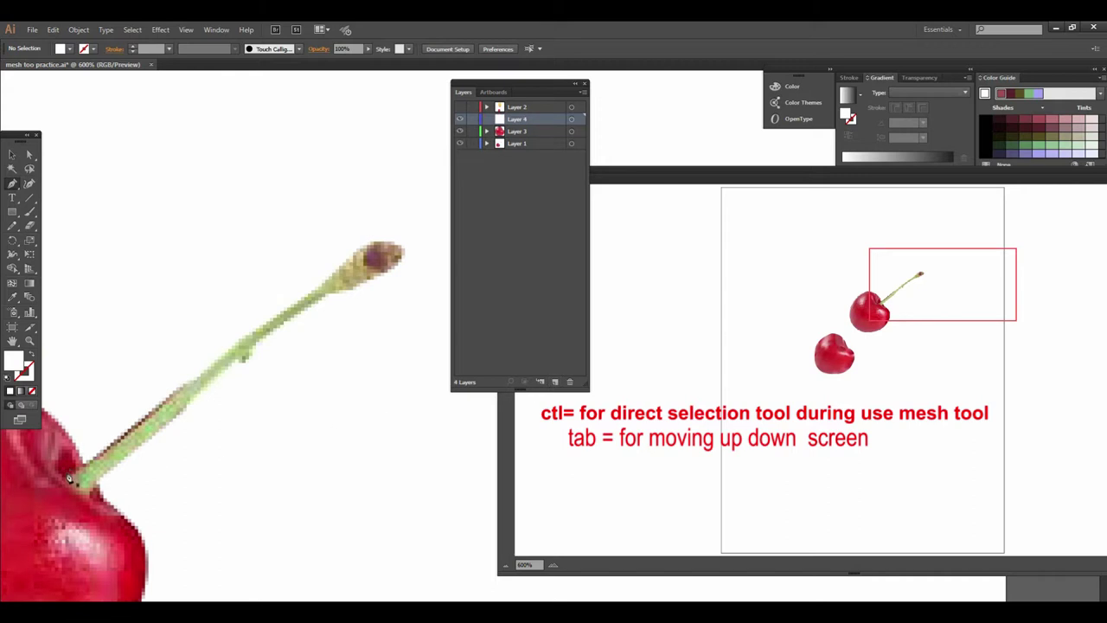
click(71, 474)
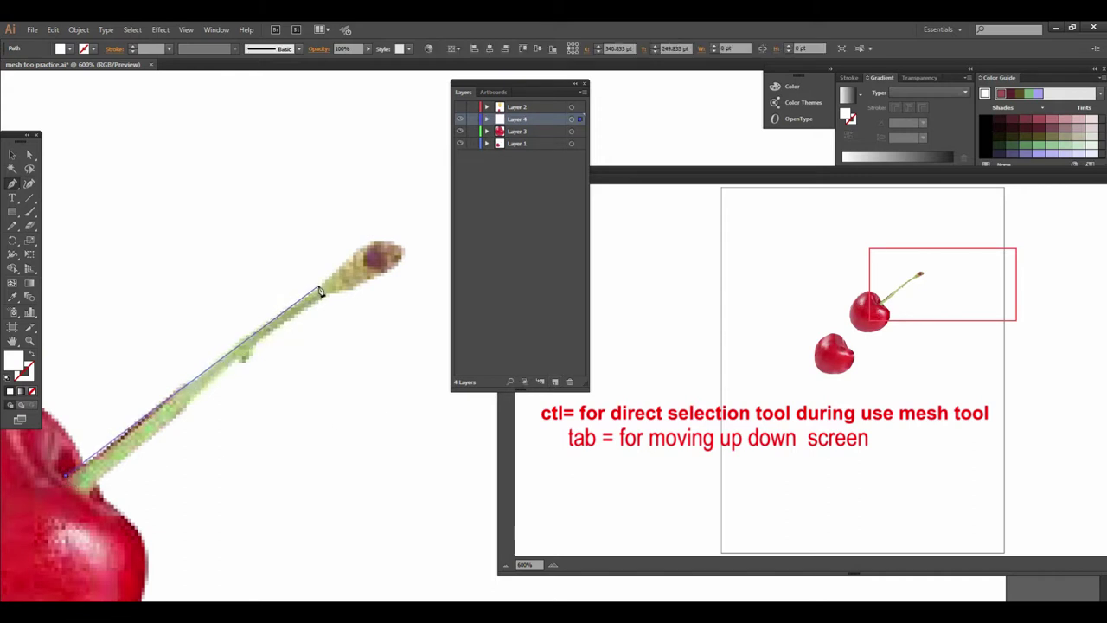
click(361, 250)
click(367, 241)
click(413, 240)
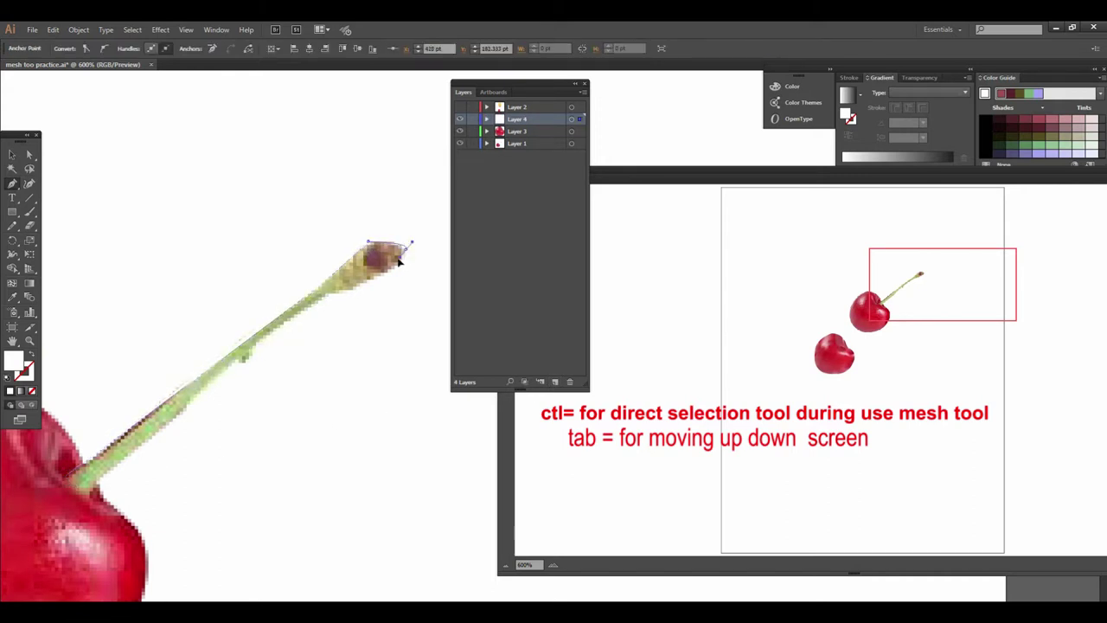
click(361, 284)
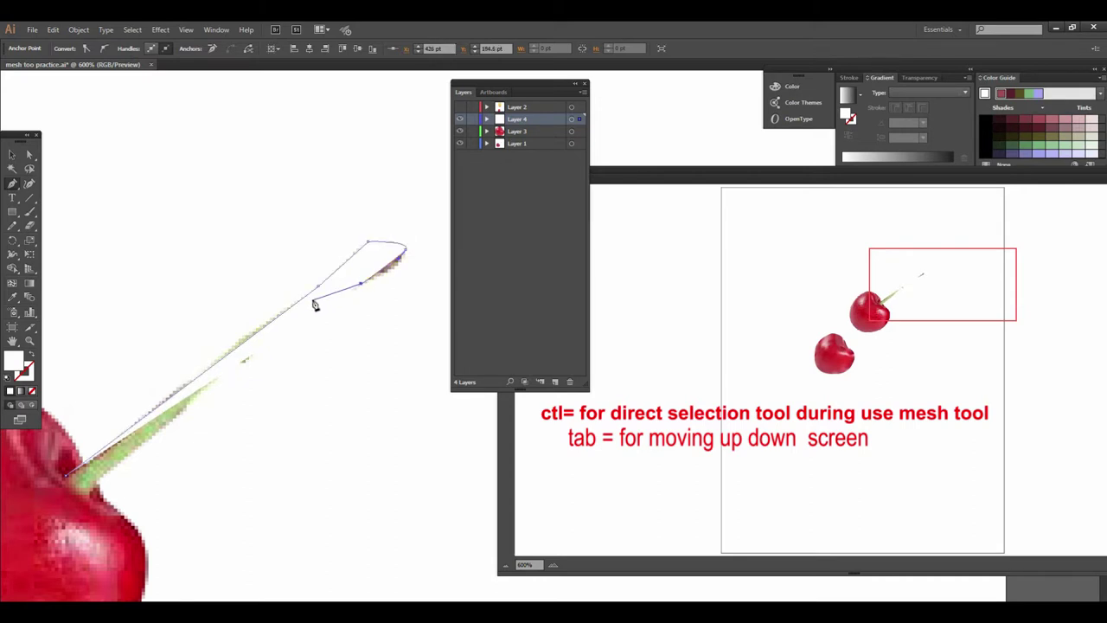
drag(313, 300, 218, 402)
click(86, 493)
ctrl+click(66, 472)
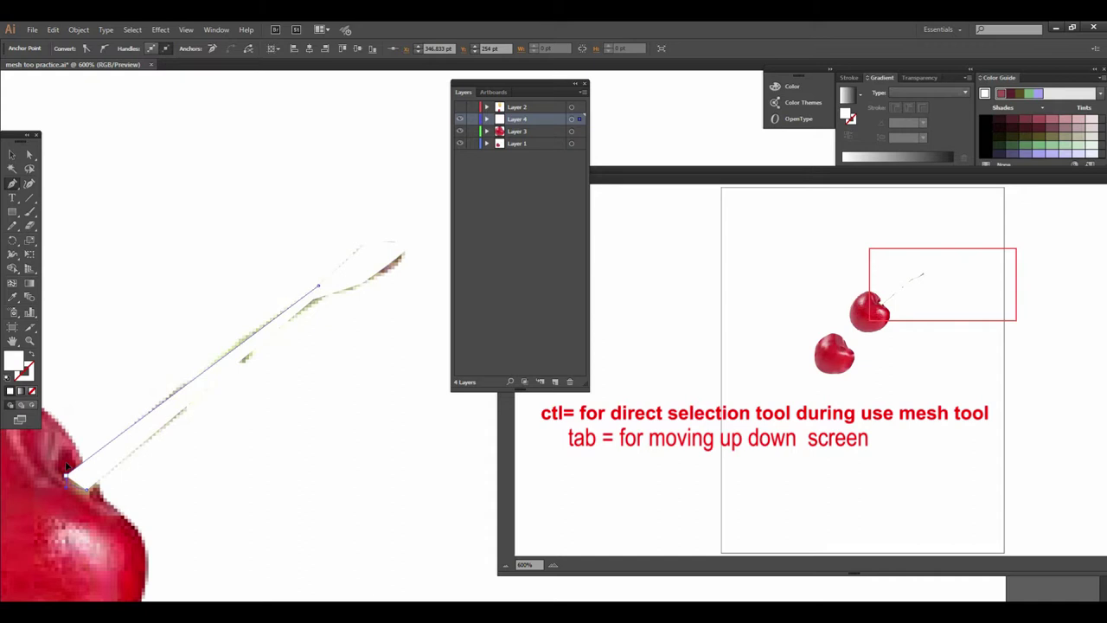
ctrl+click(67, 463)
Bring the whole stem shape into view and make Layer 4 visible.
click(13, 156)
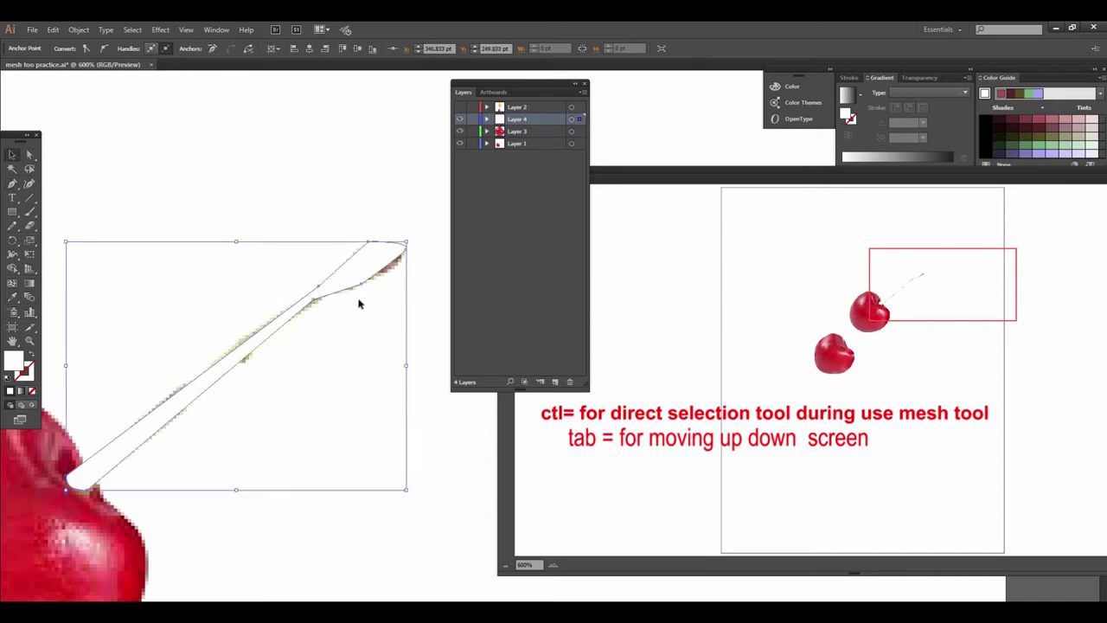
drag(380, 303, 331, 304)
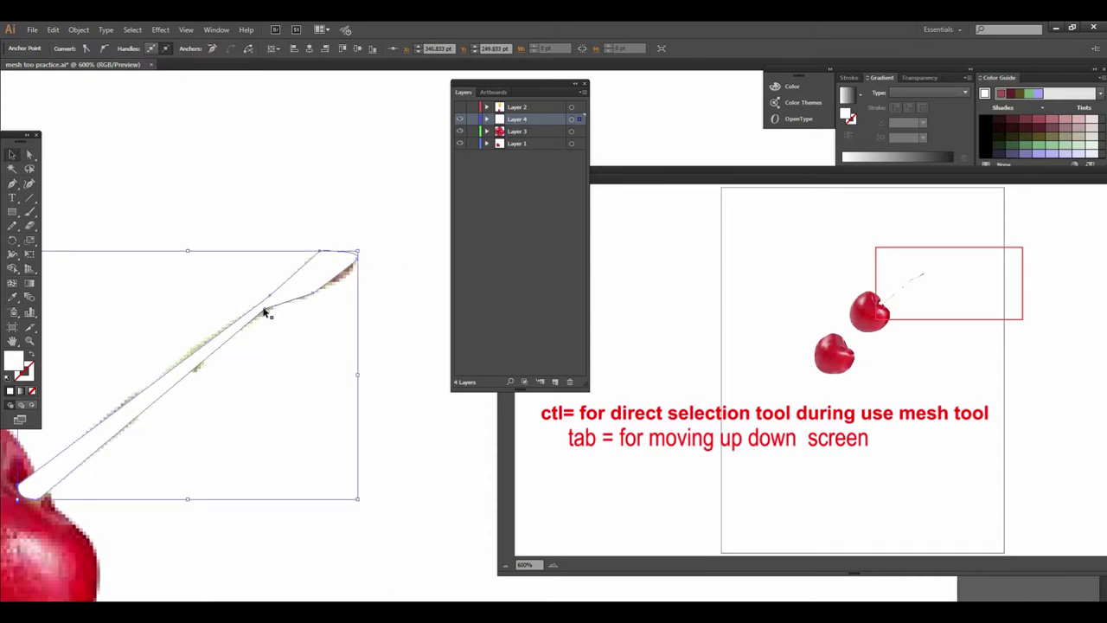
scroll(355, 302, down, 1)
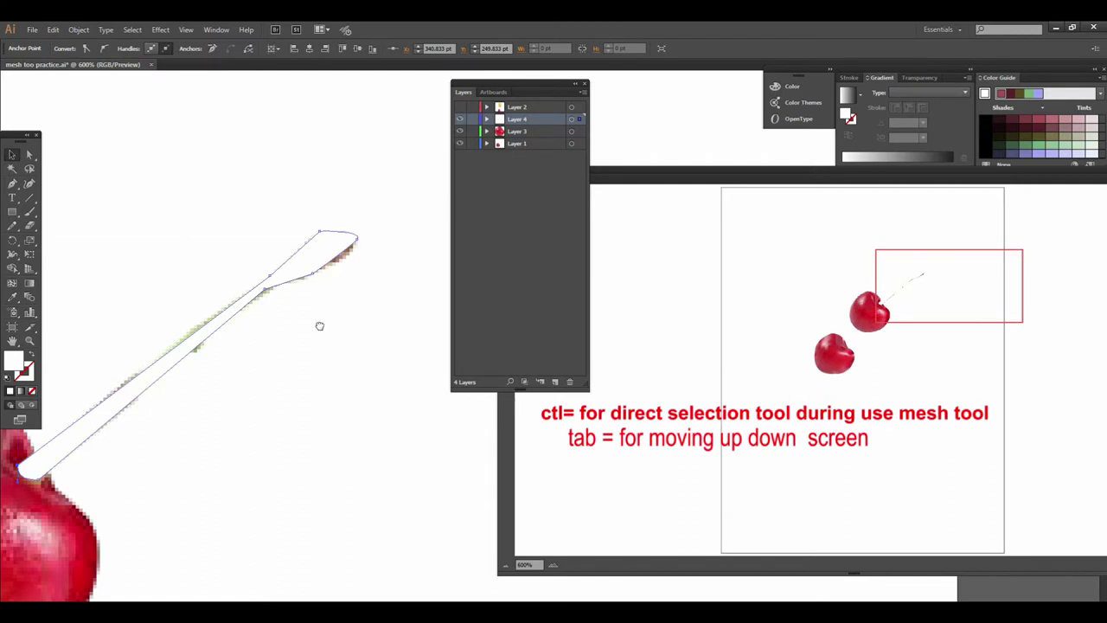
drag(314, 323, 365, 304)
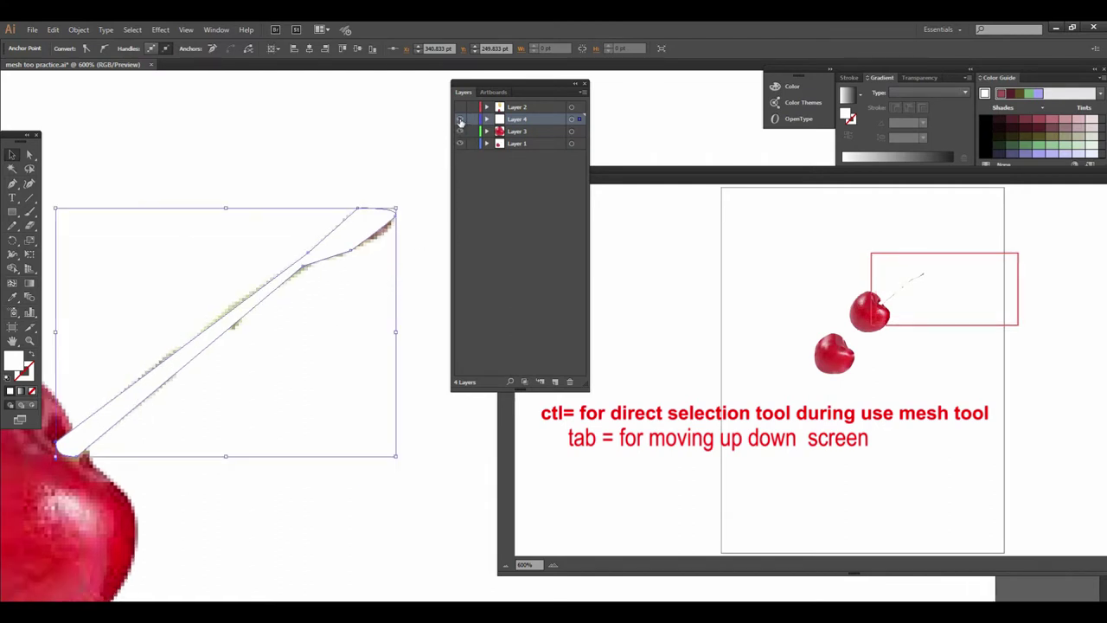
click(460, 120)
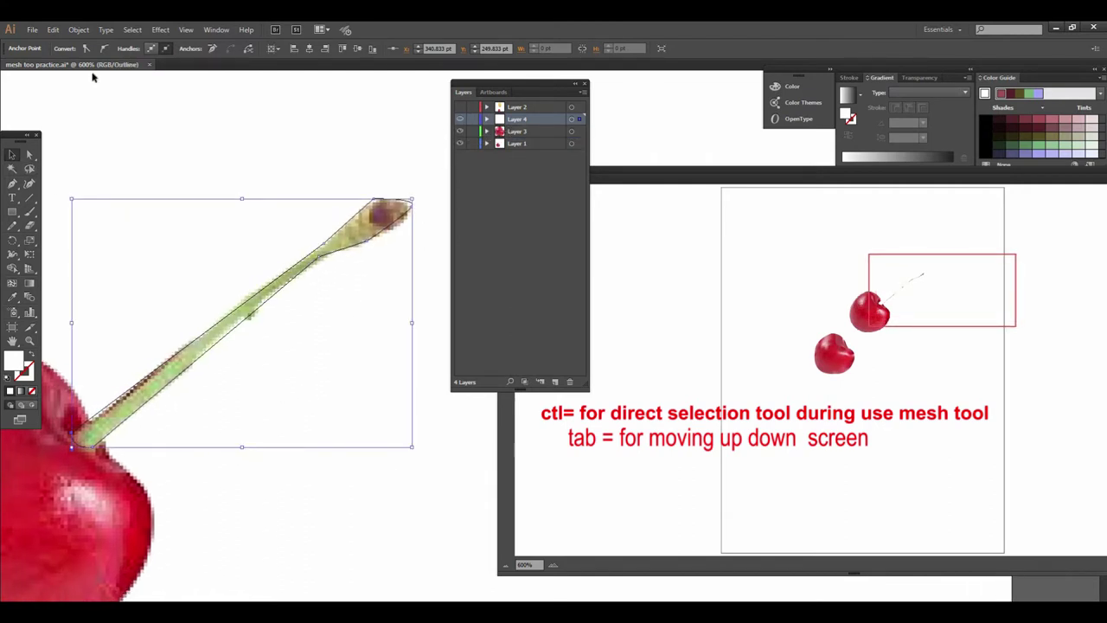
click(12, 286)
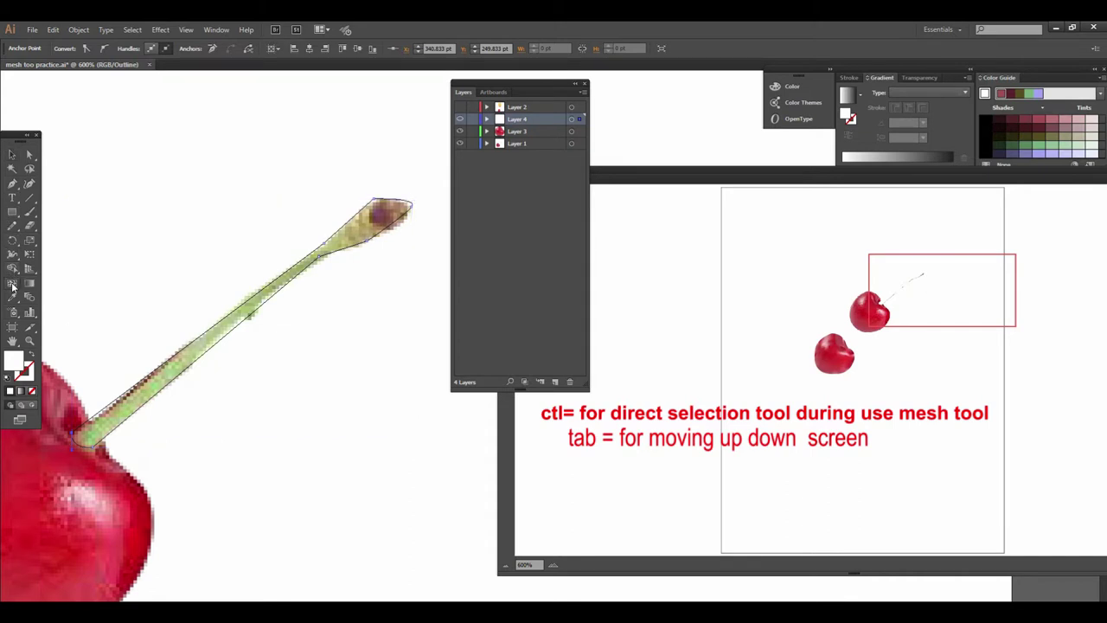
Add mesh points along the cherry stem from the tip down to the base.
click(393, 203)
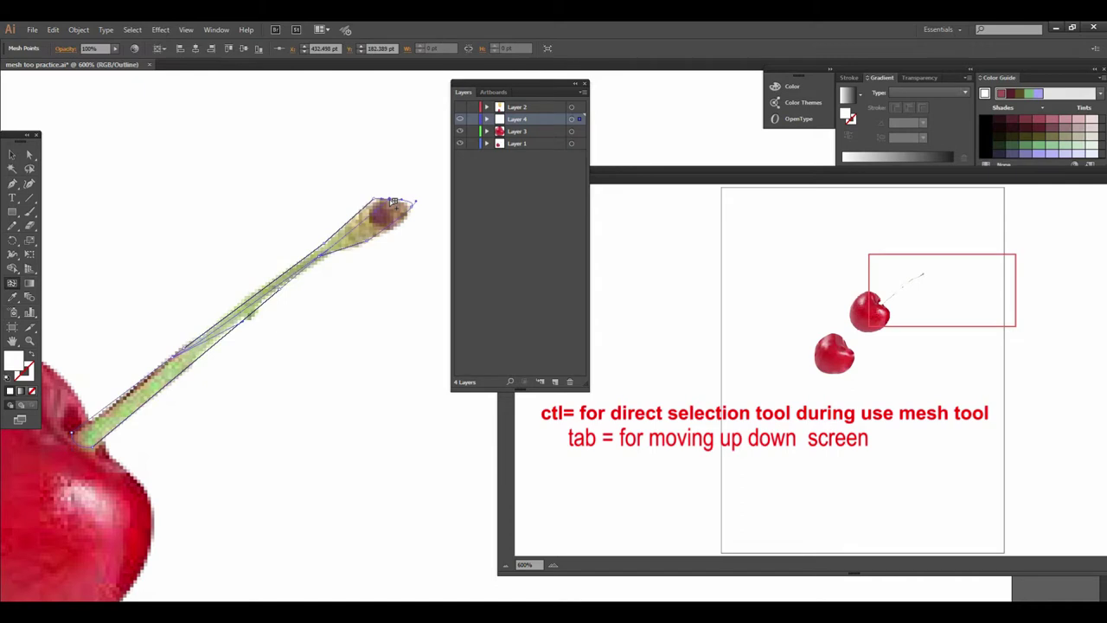
click(410, 204)
click(359, 217)
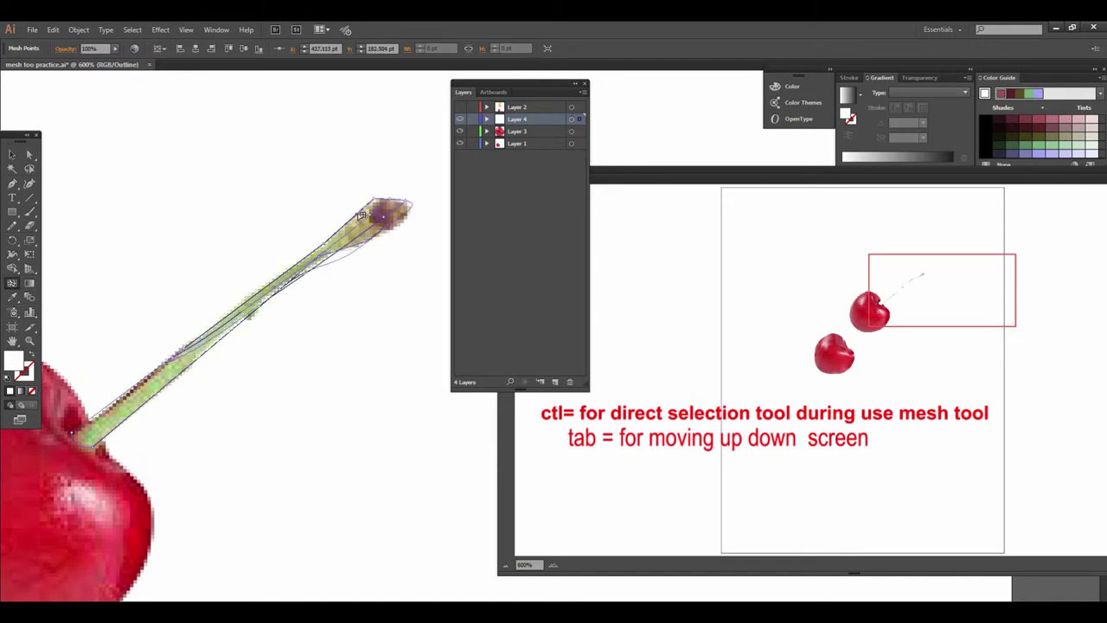
click(273, 287)
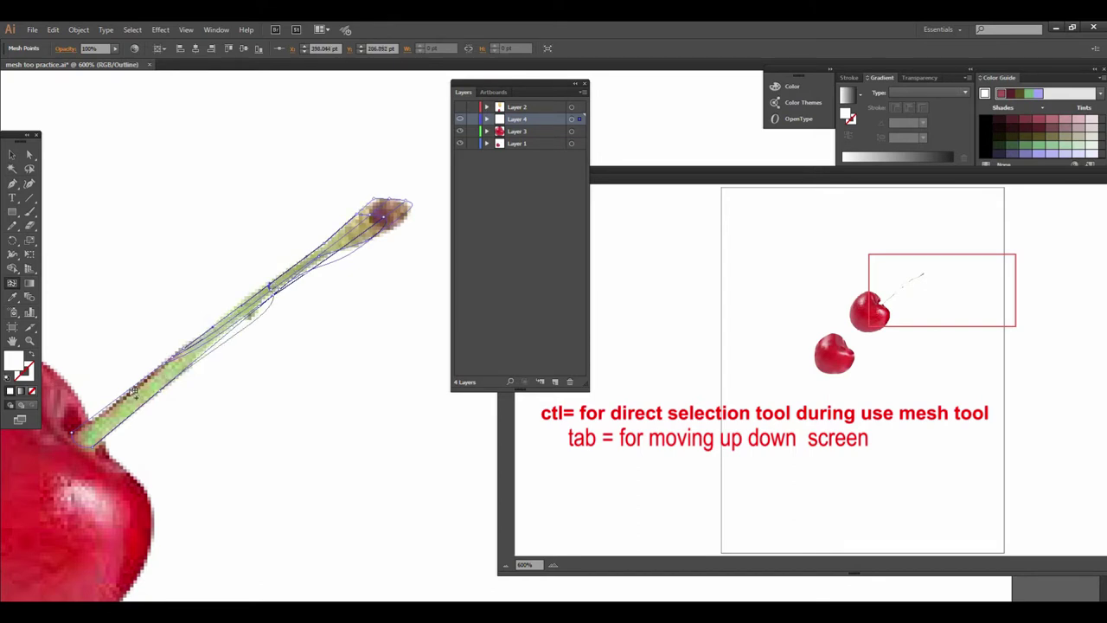
click(102, 415)
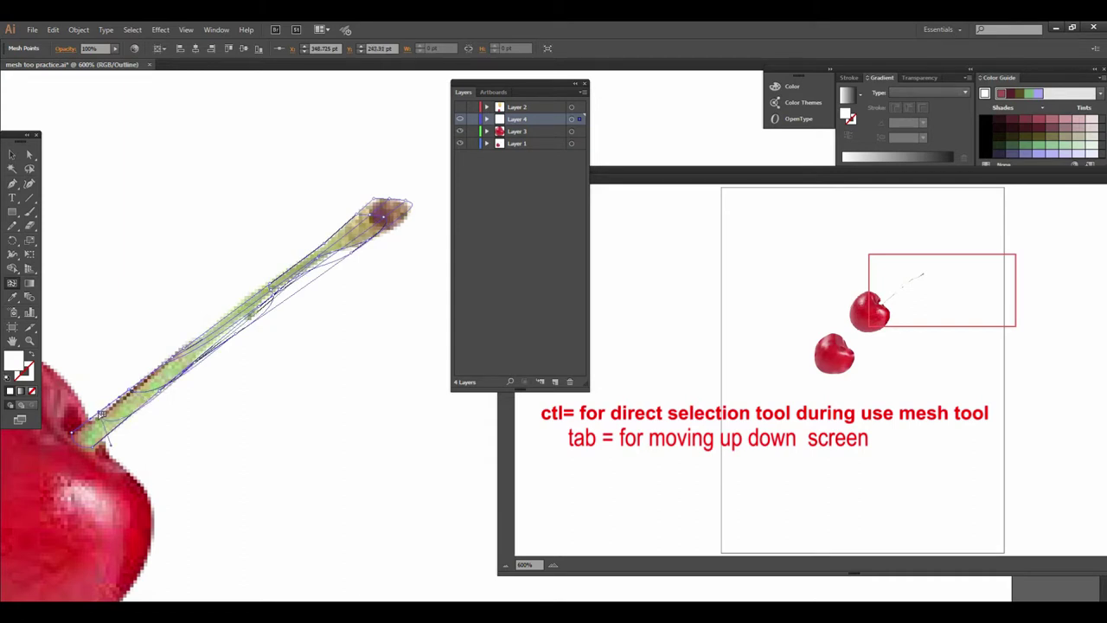
Select the stem mesh for point editing and zoom in closely on its tip.
click(12, 153)
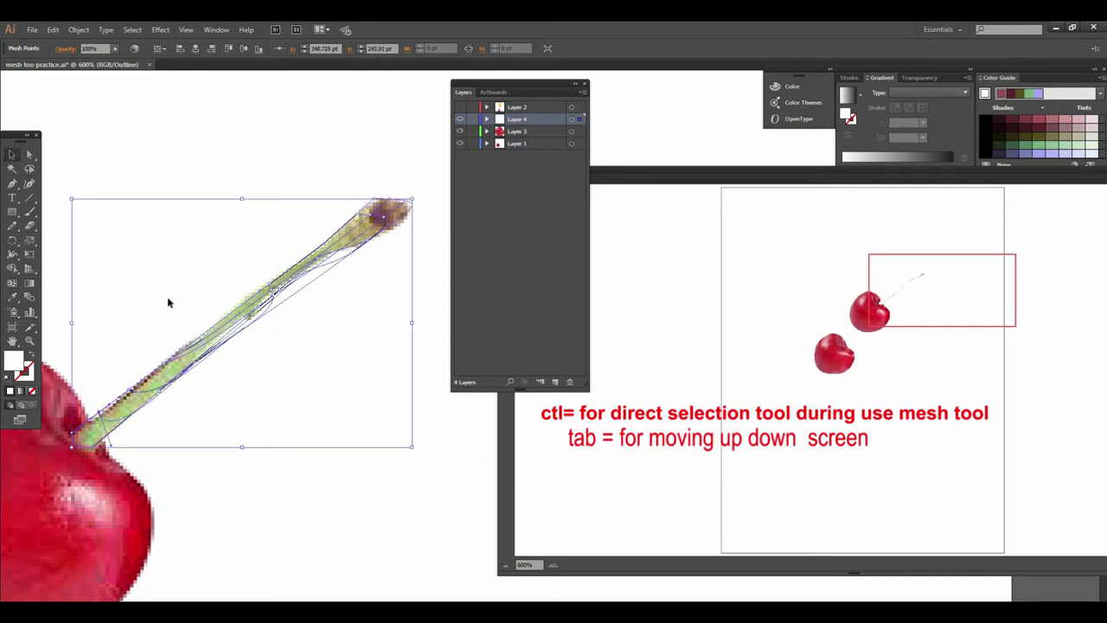
key(a)
key(ctrl+equal)
mouse_move(226, 310)
mouse_down()
mouse_move(375, 353)
mouse_move(264, 370)
mouse_up()
key(ctrl+equal)
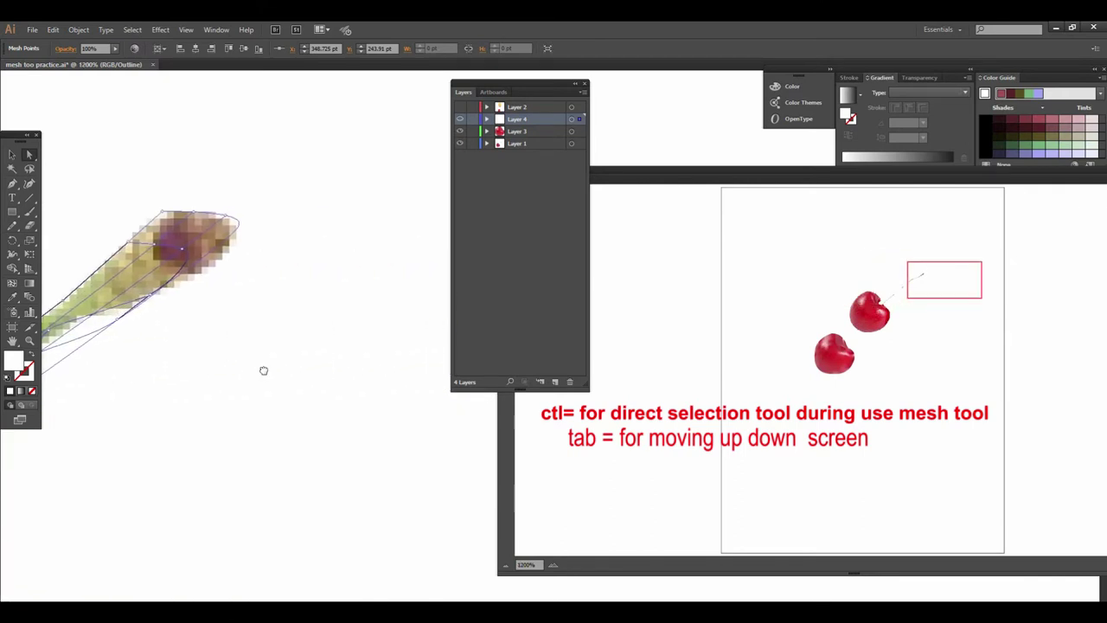
Colour the stem-tip mesh points brown and tan sampled from the photo.
drag(177, 248, 320, 348)
drag(372, 320, 375, 321)
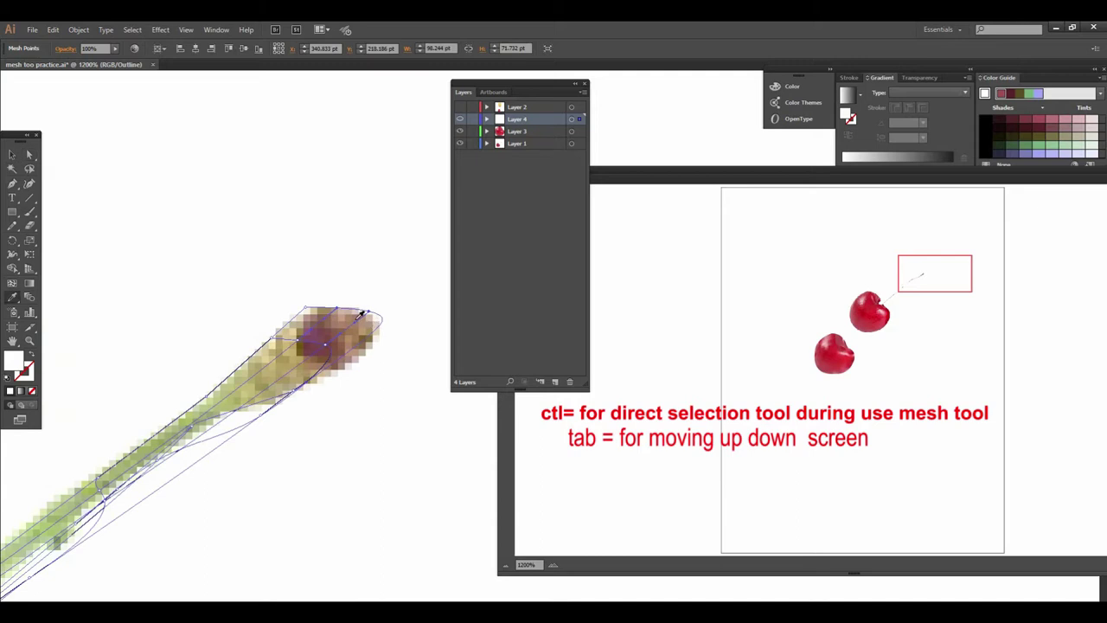
click(362, 313)
key(a)
drag(302, 289, 311, 318)
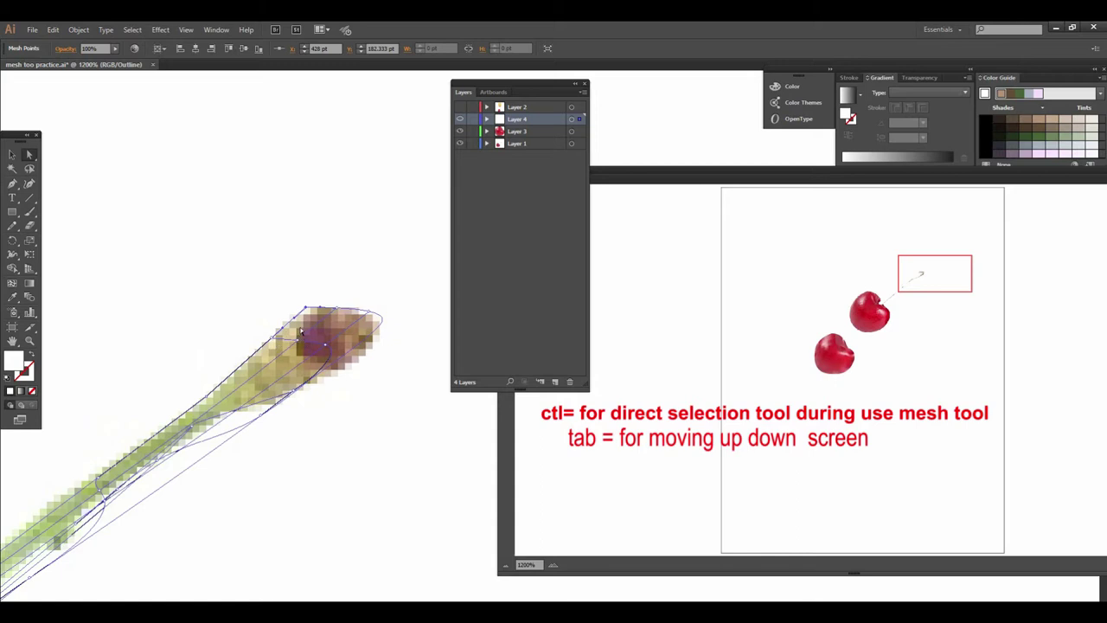
key(i)
click(304, 313)
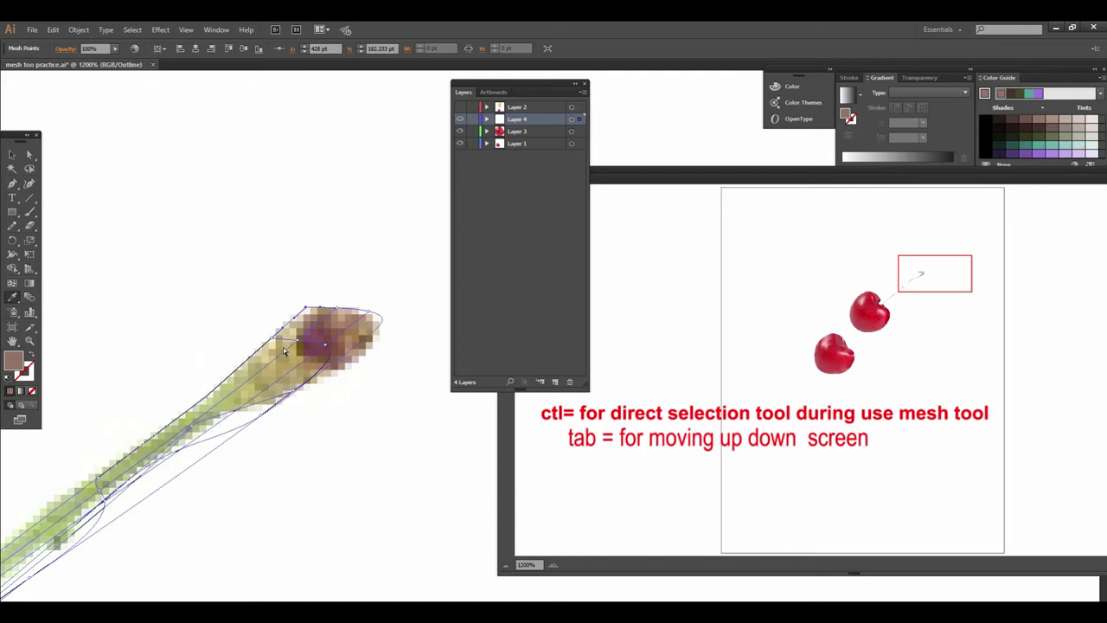
Give more tip mesh points tan, then select the dark maroon tip point.
ctrl+click(271, 340)
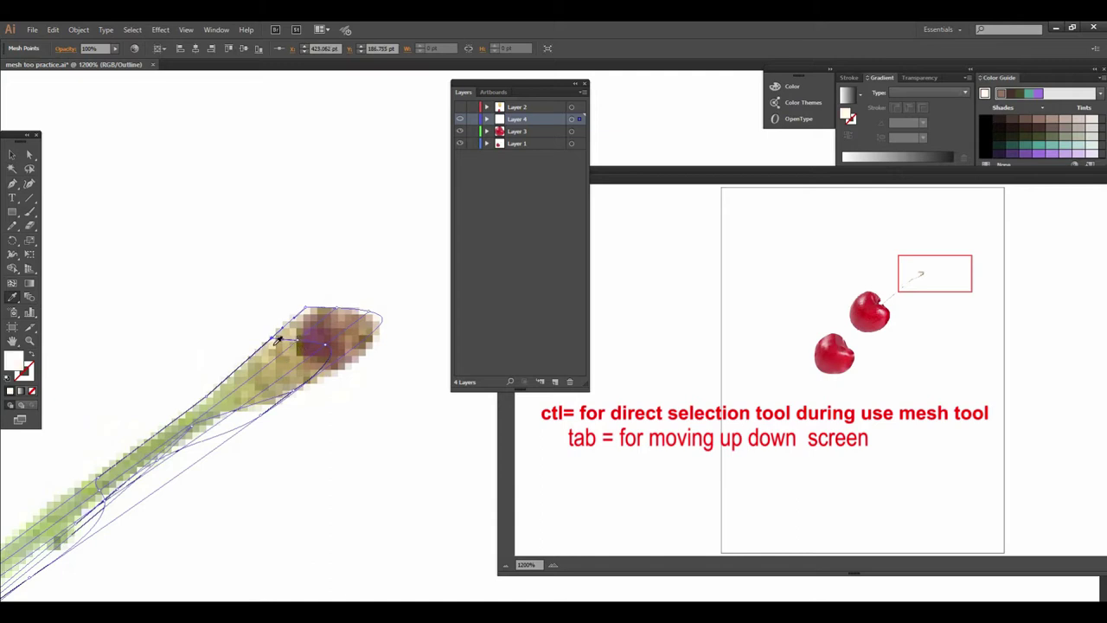
click(302, 345)
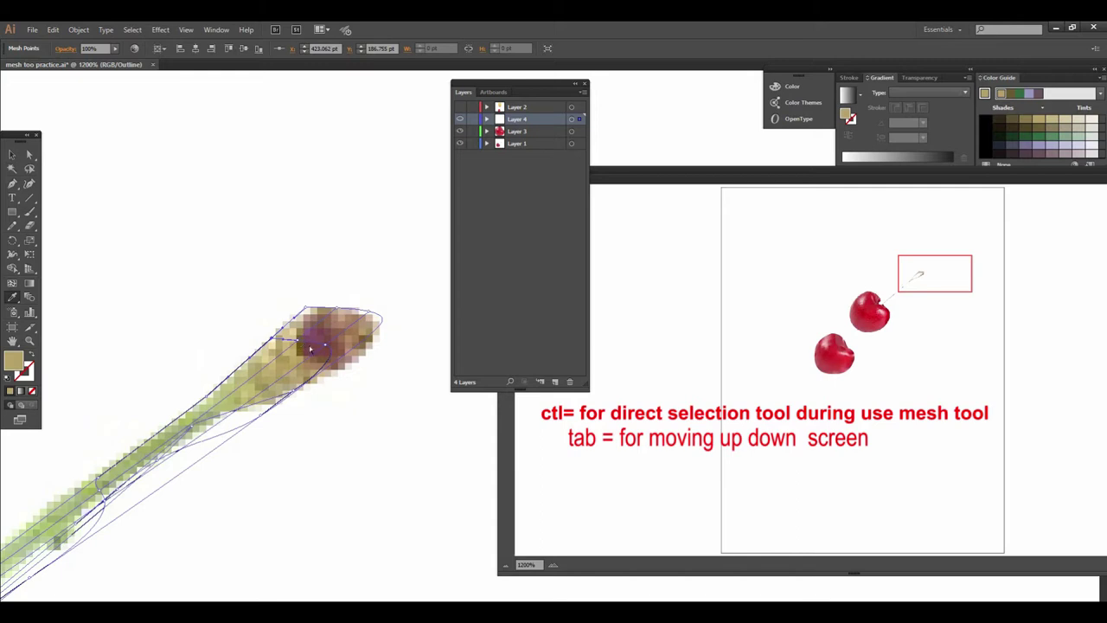
ctrl+click(327, 344)
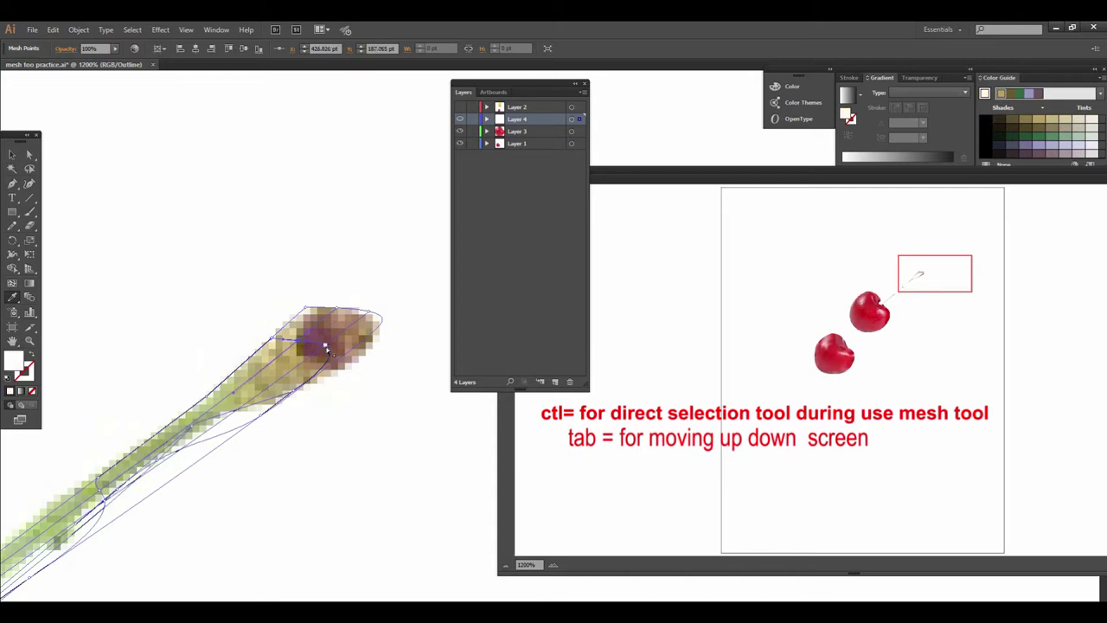
ctrl+click(337, 357)
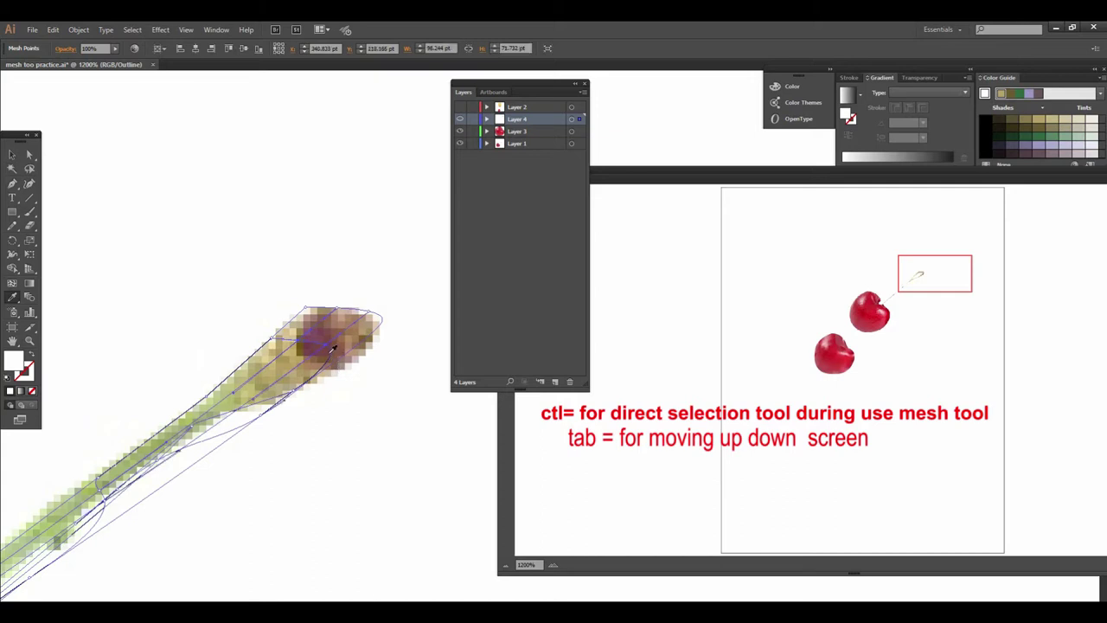
ctrl+click(333, 349)
scroll(303, 334, down, 2)
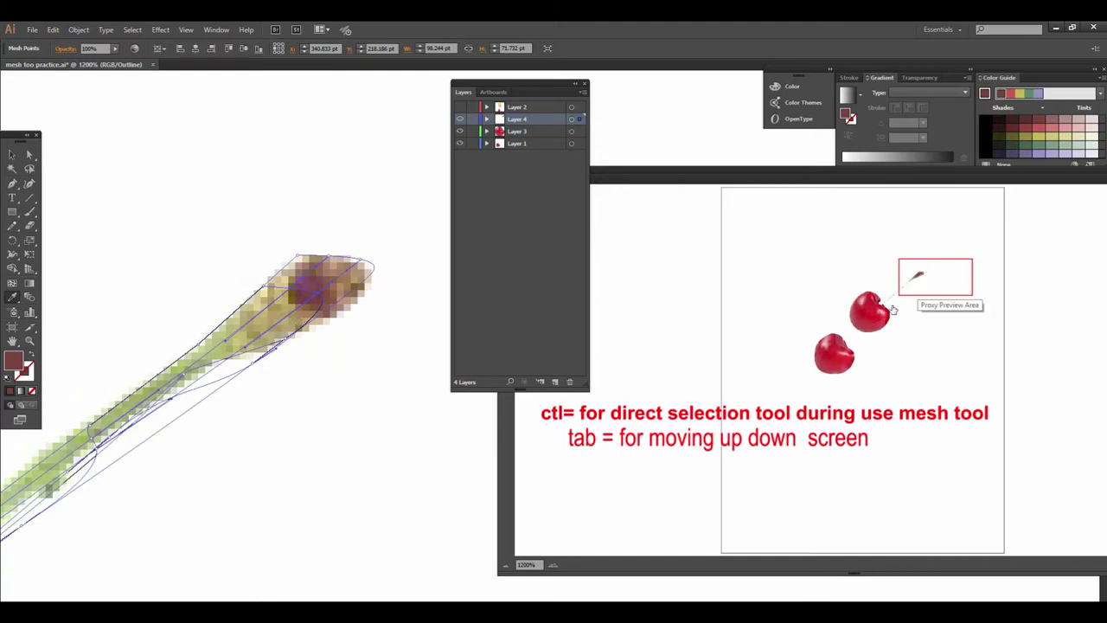
Adjust the upper-stem mesh lines and sample light green onto that point.
drag(321, 378, 338, 337)
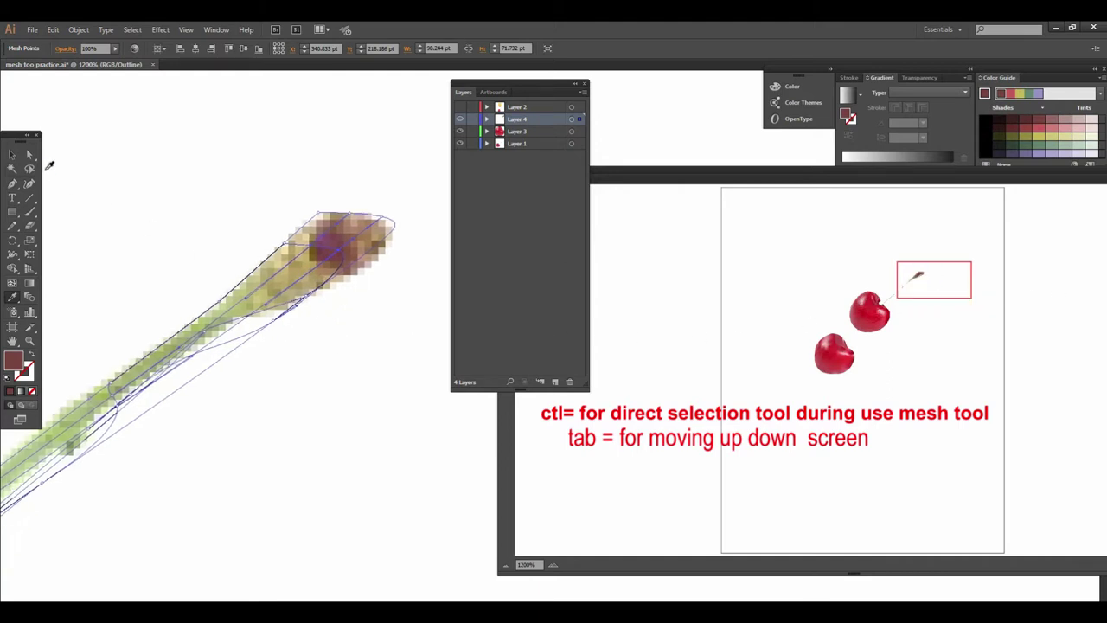
drag(126, 230, 147, 196)
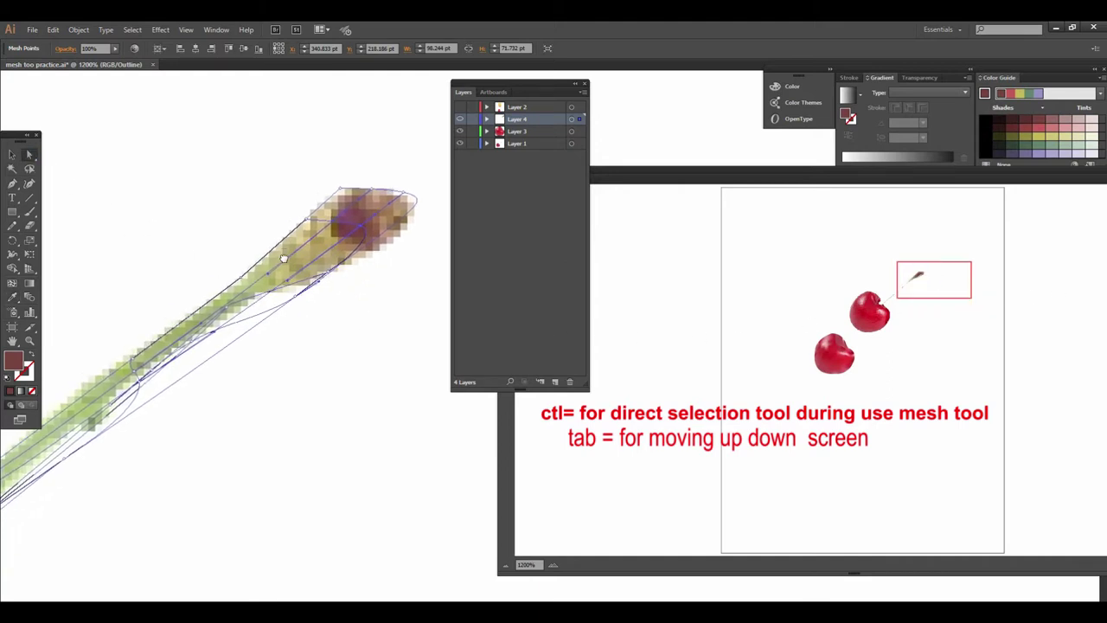
ctrl+click(238, 278)
drag(227, 294, 274, 286)
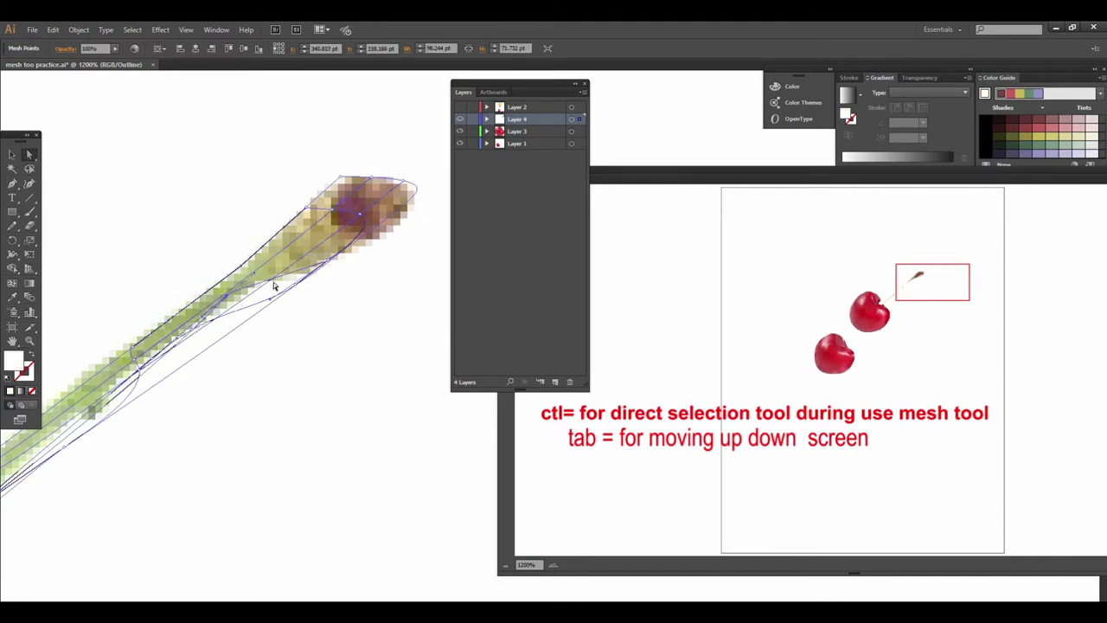
key(i)
click(264, 269)
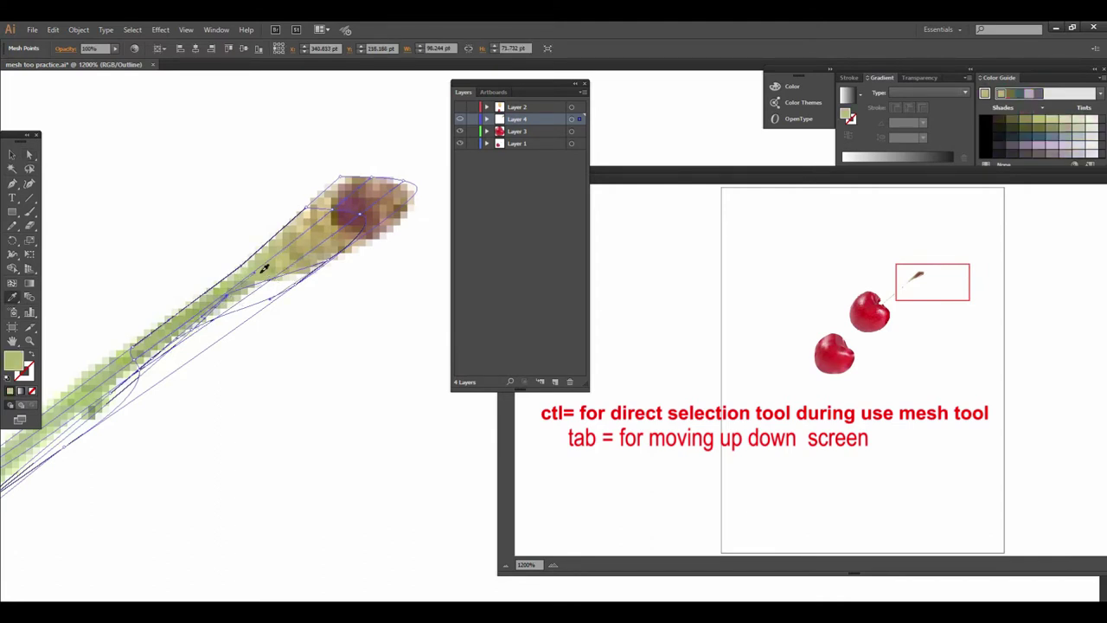
Colour groups of mesh points along the middle stem olive green.
click(29, 155)
click(329, 265)
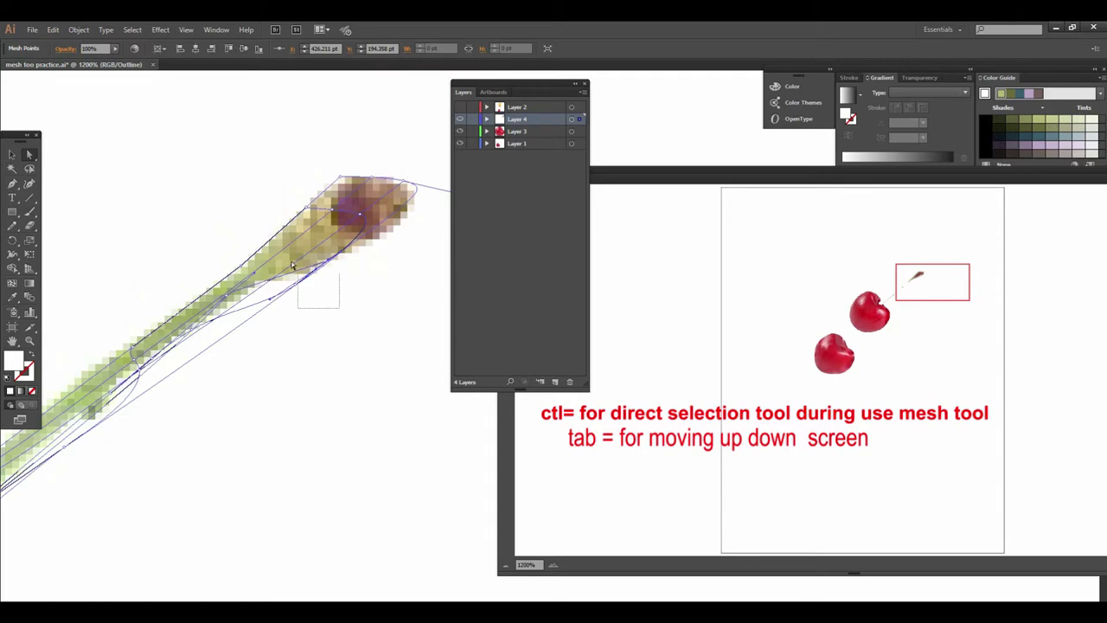
drag(292, 265, 298, 282)
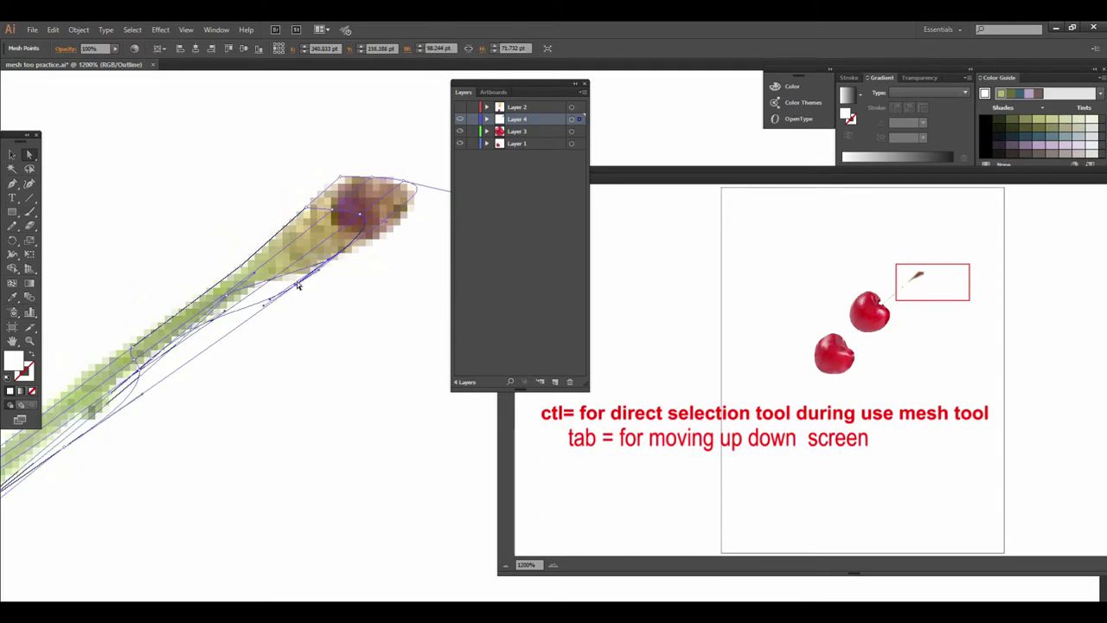
key(i)
click(286, 284)
drag(292, 272, 328, 248)
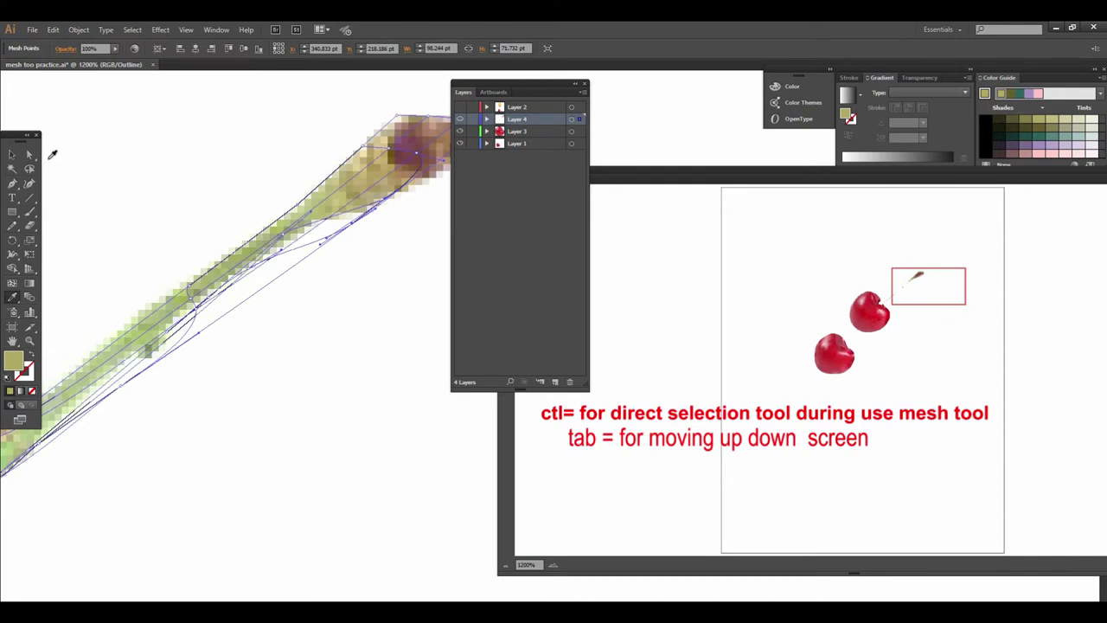
click(32, 158)
drag(354, 311, 247, 198)
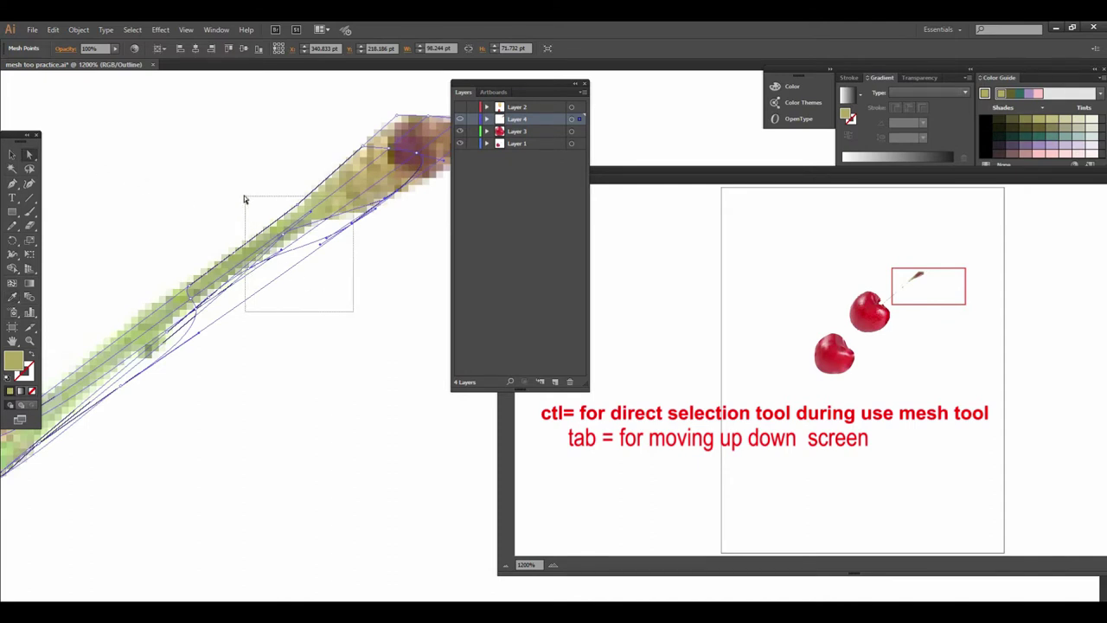
key(i)
click(262, 248)
Sample a new stem colour onto mesh points lower on the stem.
drag(263, 247, 317, 230)
click(30, 156)
drag(316, 329, 194, 171)
key(i)
click(208, 267)
scroll(209, 264, down, 3)
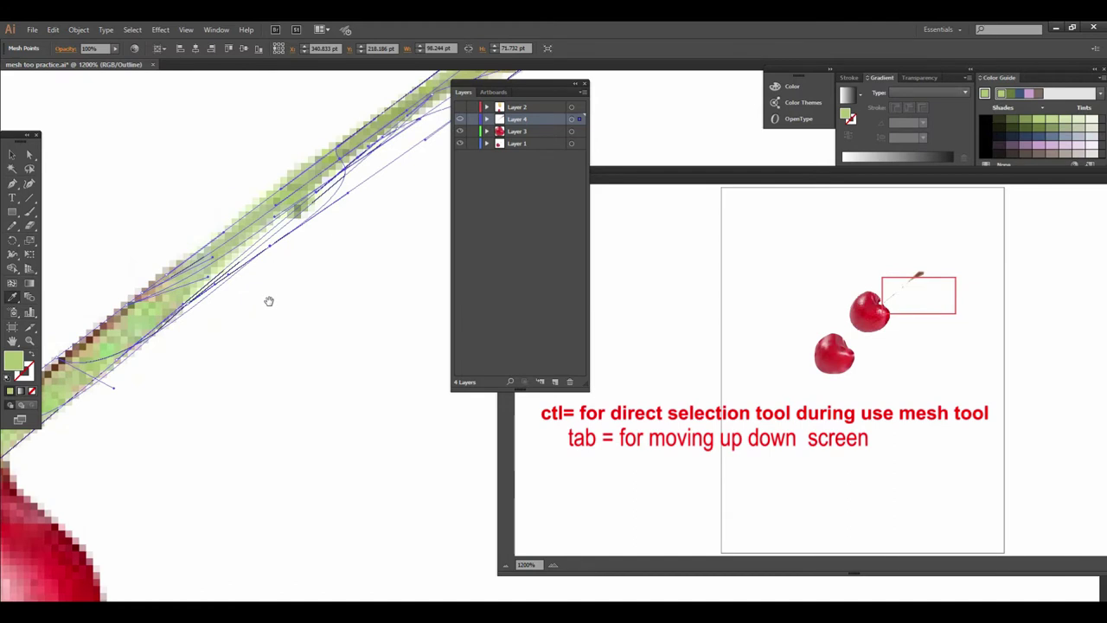
Colour the mesh points near the stem base light green from the photo.
scroll(272, 277, left, 3)
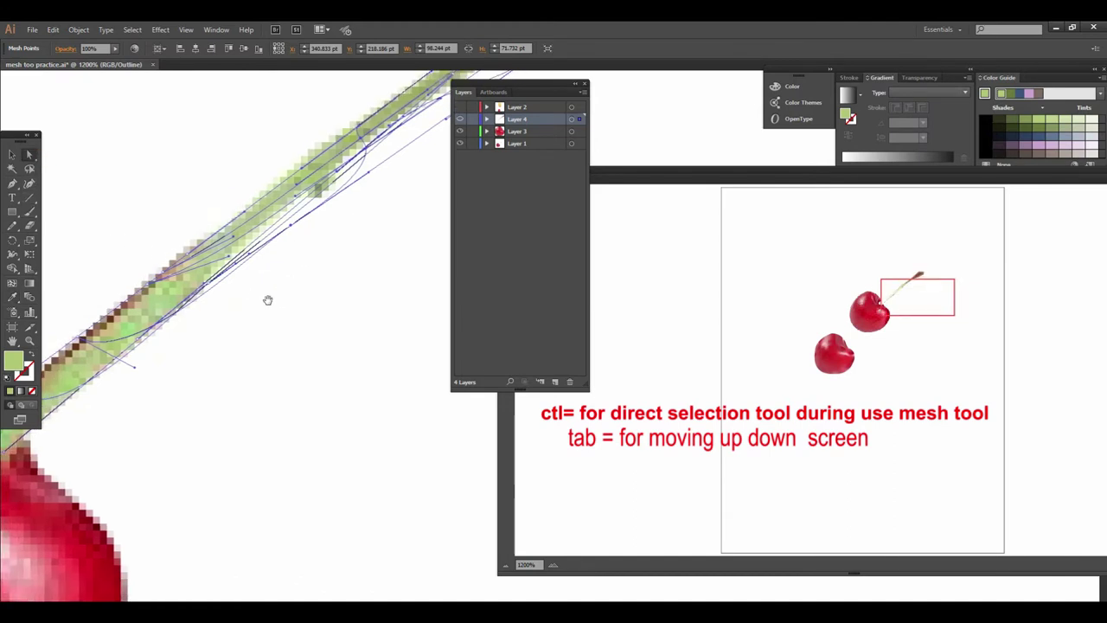
scroll(265, 300, up, 2)
drag(333, 388, 208, 244)
key(i)
click(223, 307)
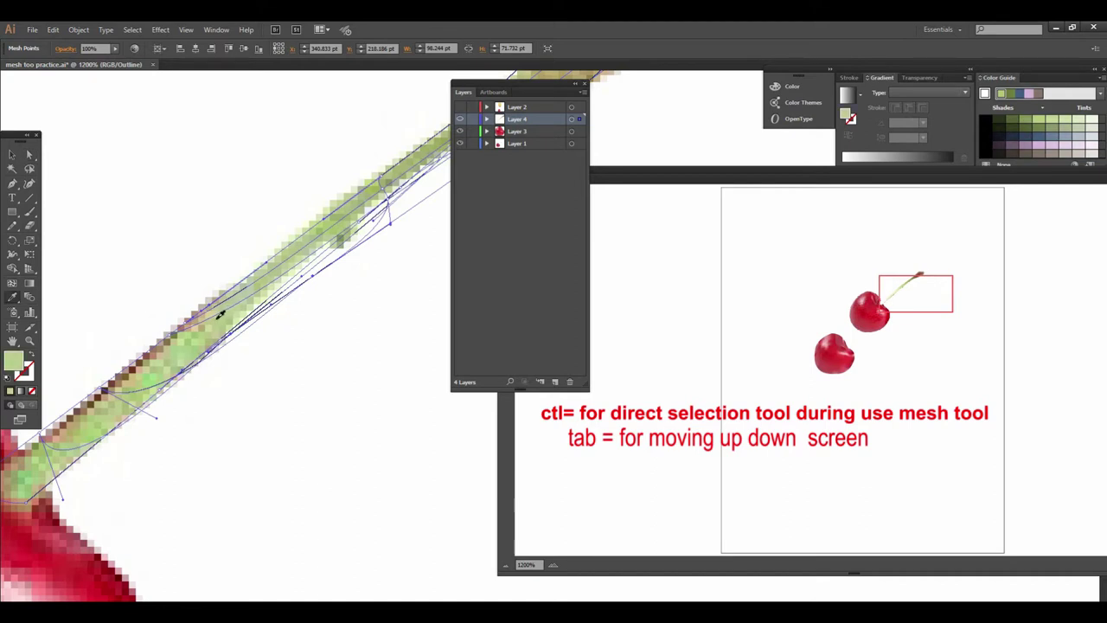
scroll(130, 205, down, 2)
scroll(129, 205, left, 2)
Reselect the stem mesh and pick individual points toward the stem base.
click(29, 154)
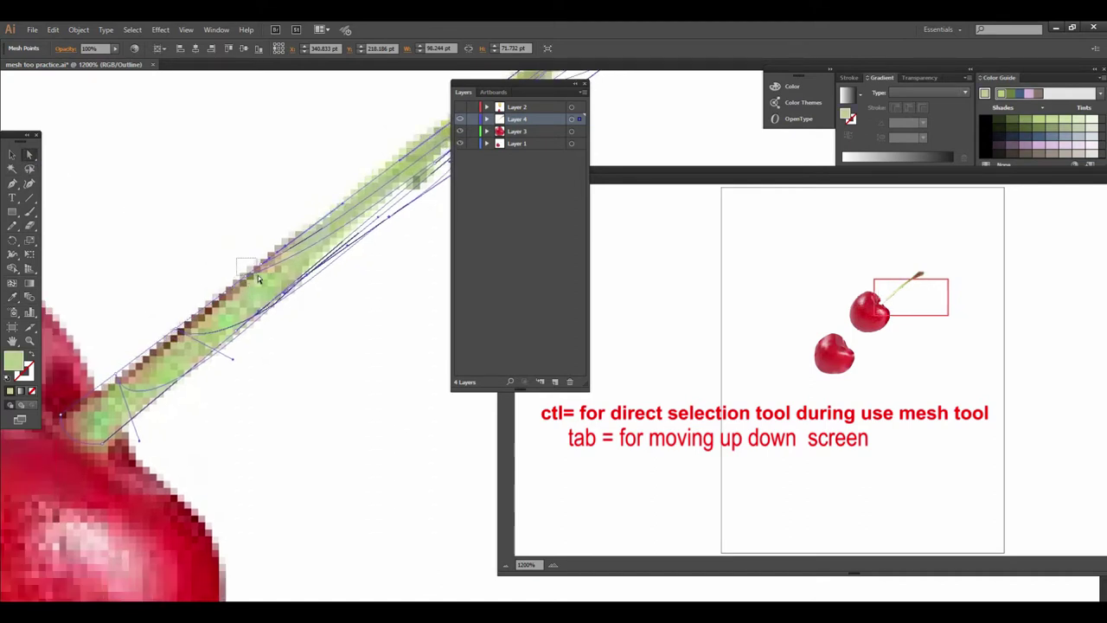
click(216, 289)
click(253, 271)
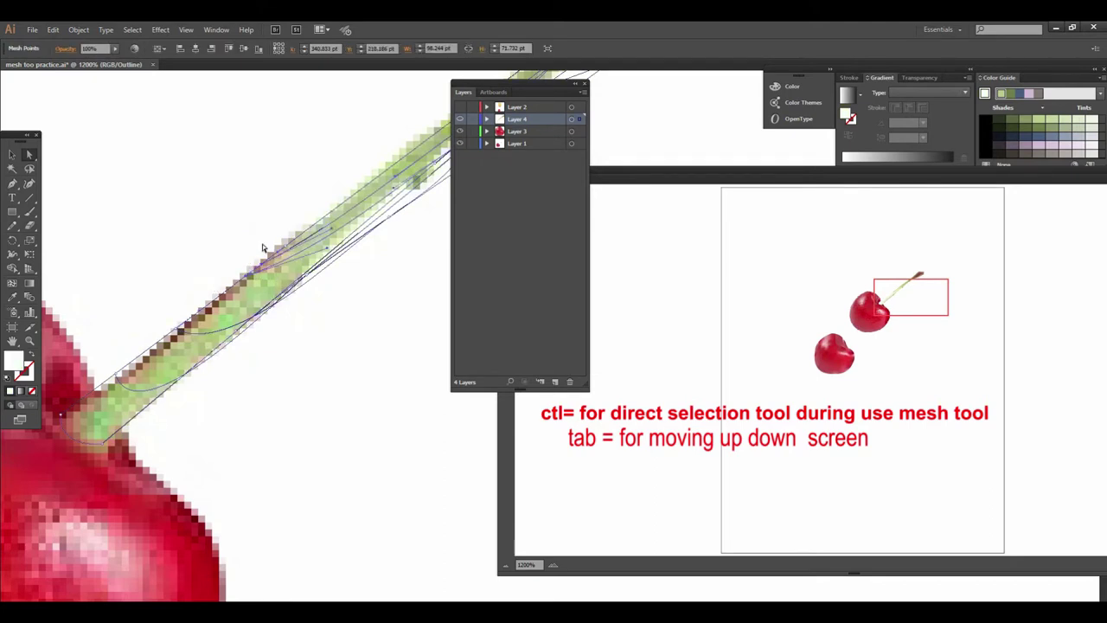
click(179, 328)
click(116, 374)
click(180, 335)
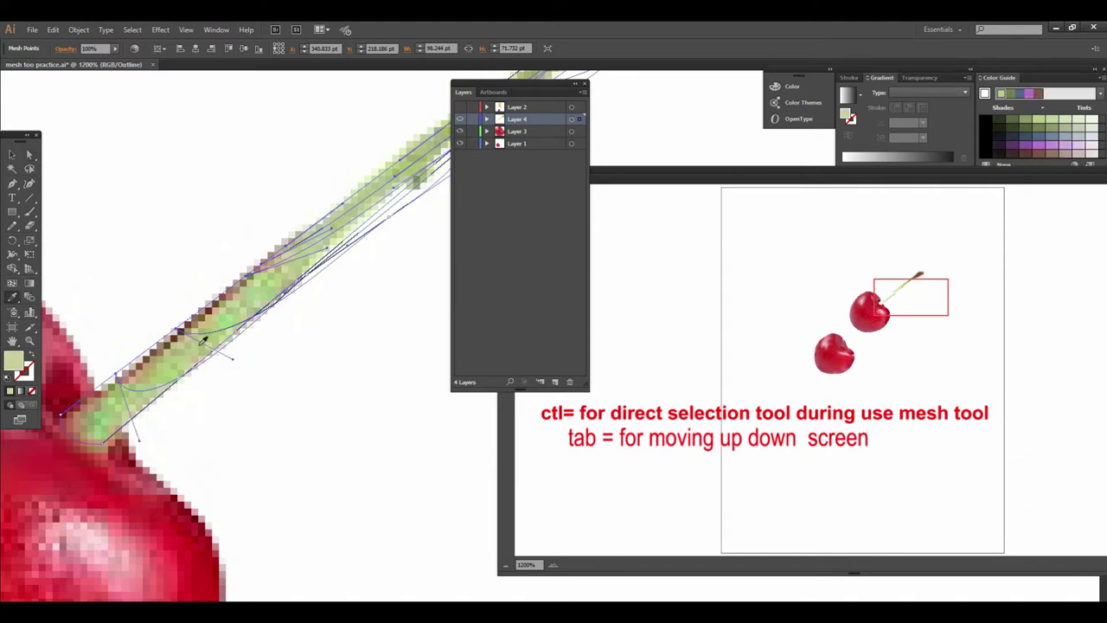
drag(220, 352, 184, 336)
scroll(184, 336, up, 2)
Pick a brown stem point, then reselect the stem mesh for point editing.
click(178, 316)
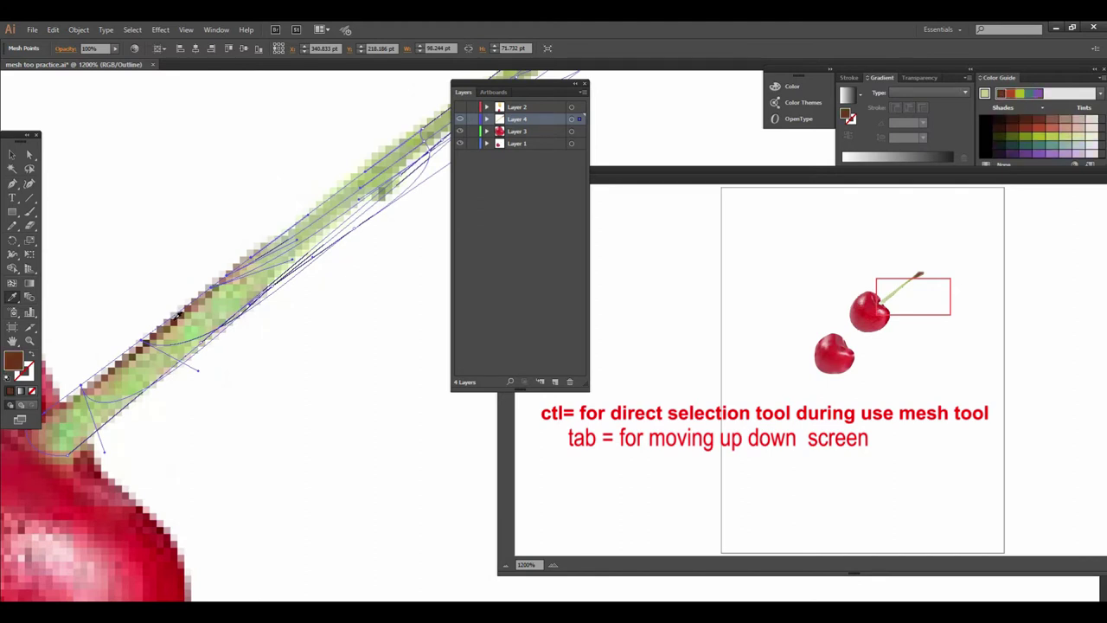
click(12, 154)
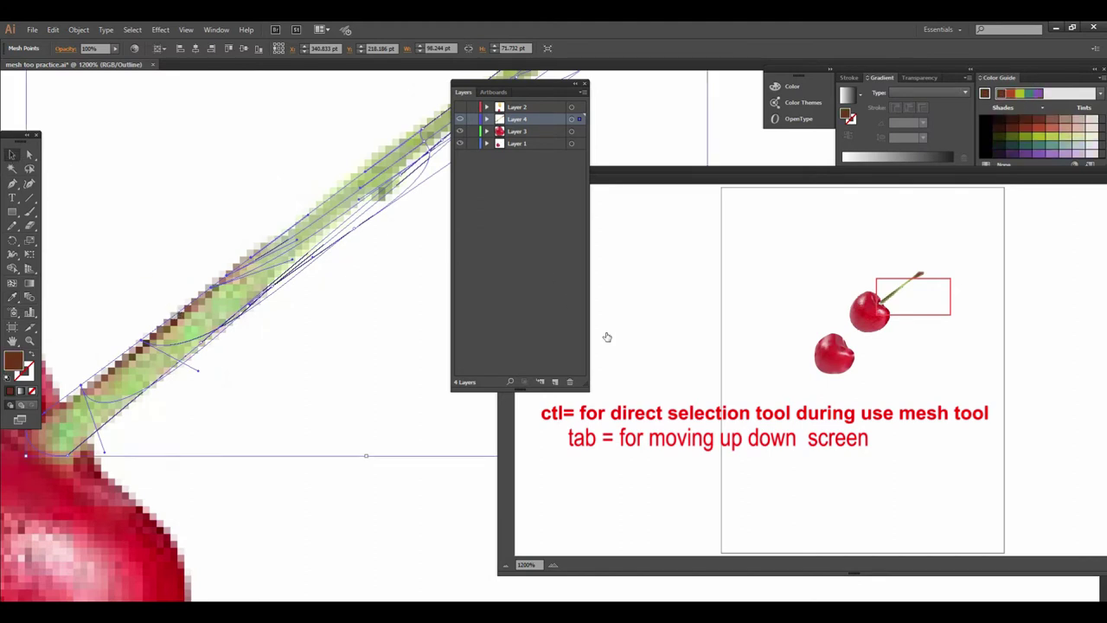
drag(281, 378, 191, 321)
mouse_move(233, 407)
mouse_down()
mouse_move(118, 410)
mouse_move(118, 385)
mouse_up()
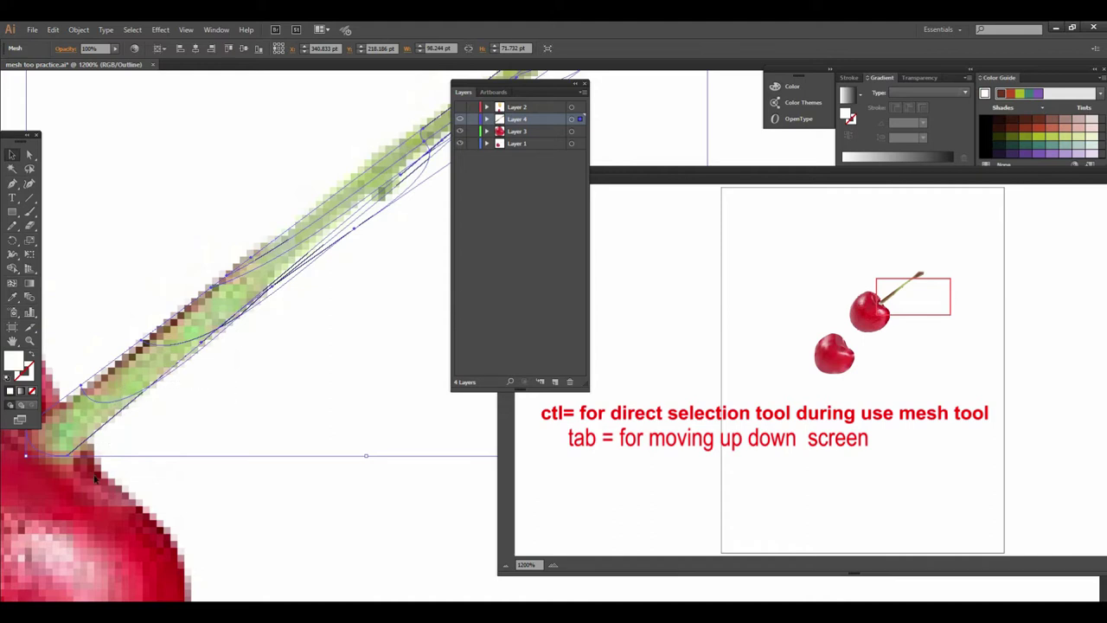
click(154, 447)
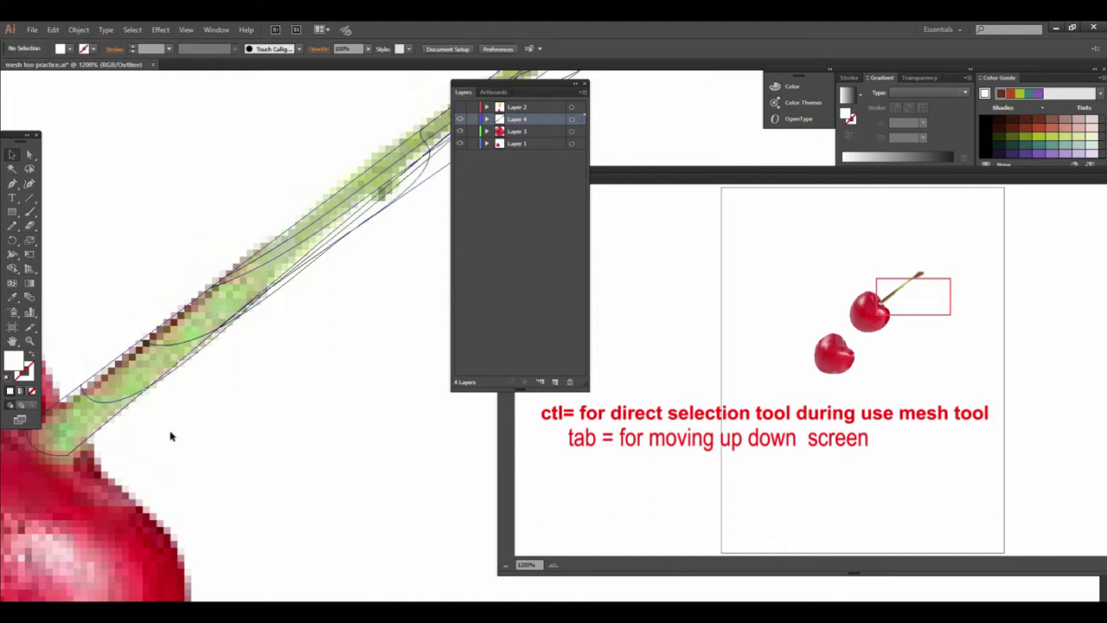
click(203, 353)
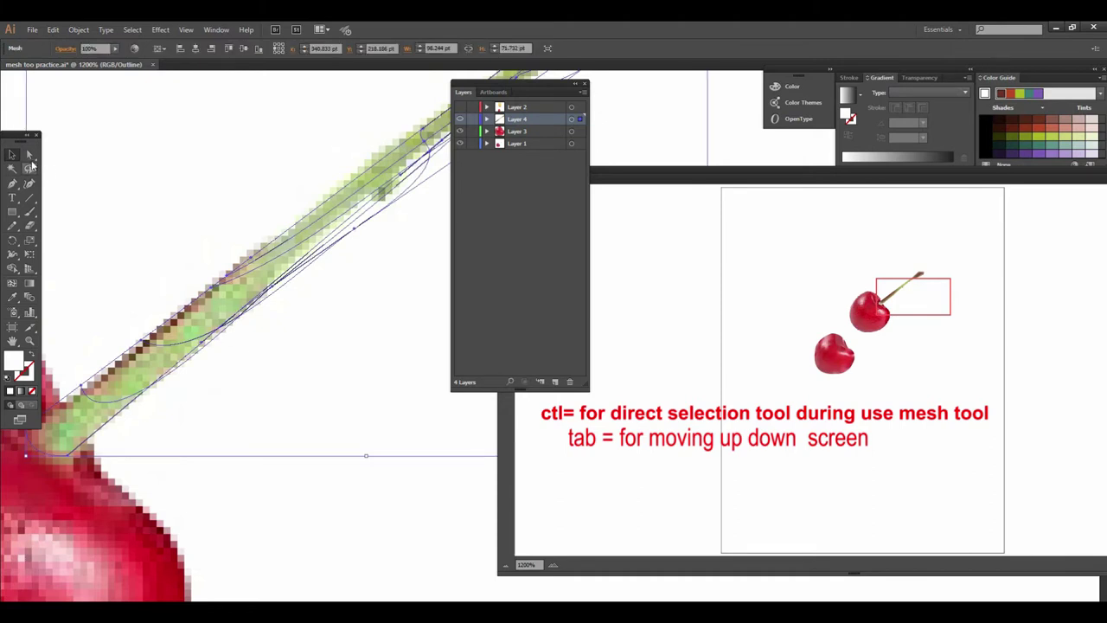
click(299, 359)
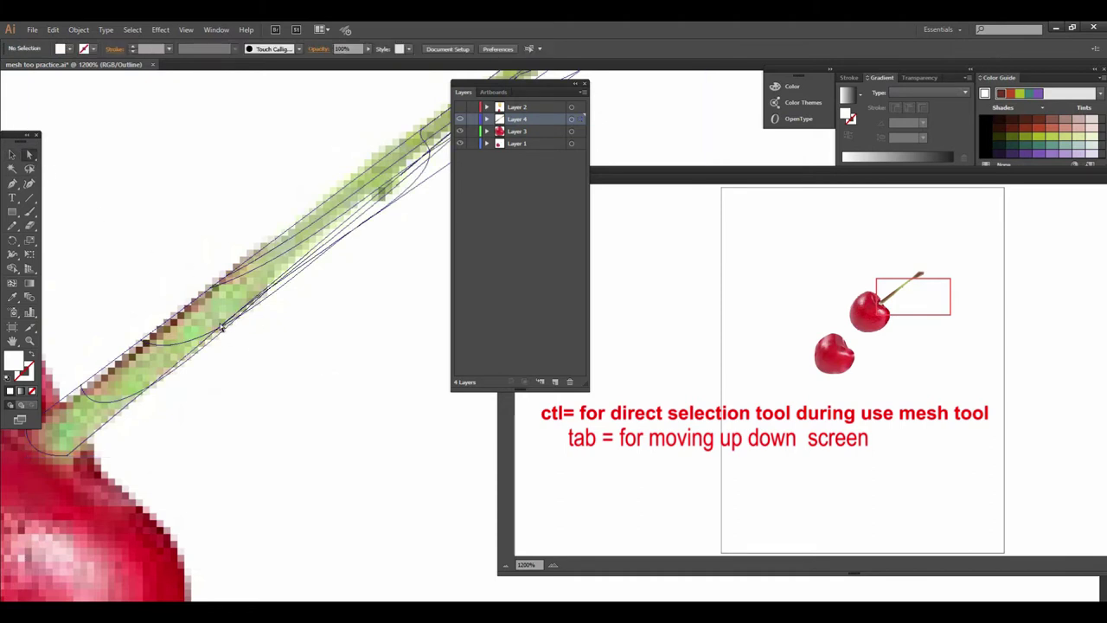
click(223, 331)
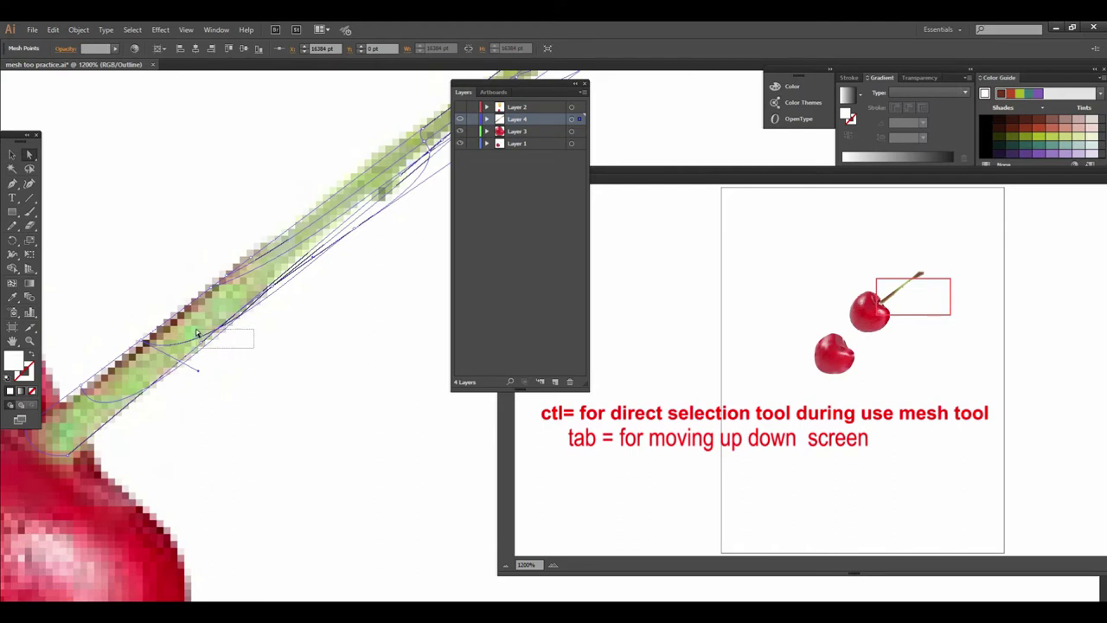
Select mesh points along the stem and give them the photo's light green.
drag(275, 329, 256, 285)
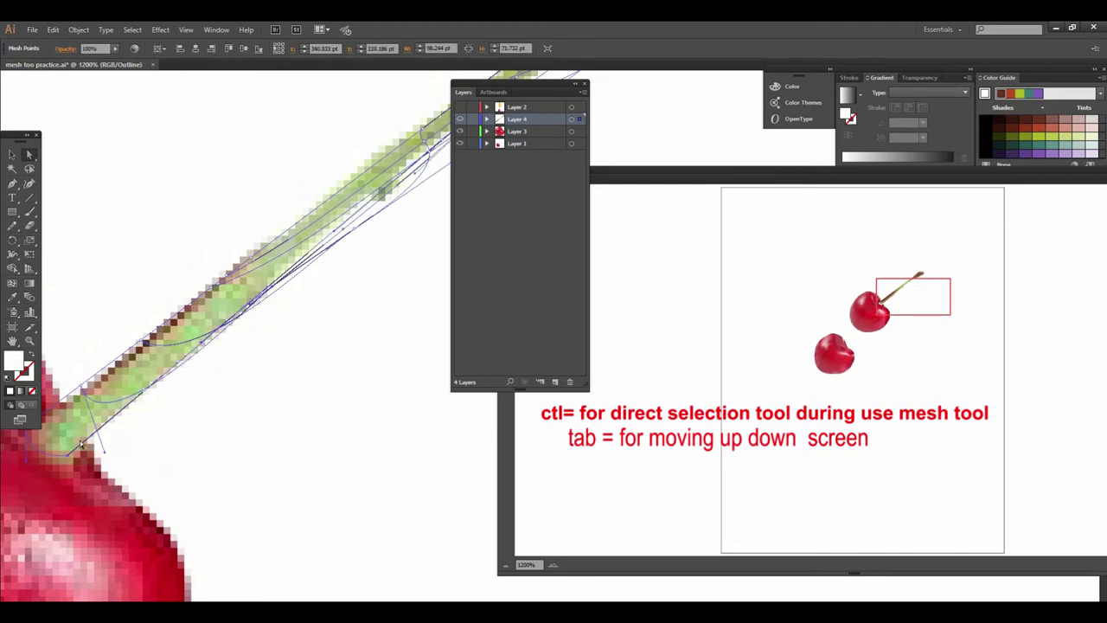
key(i)
click(130, 385)
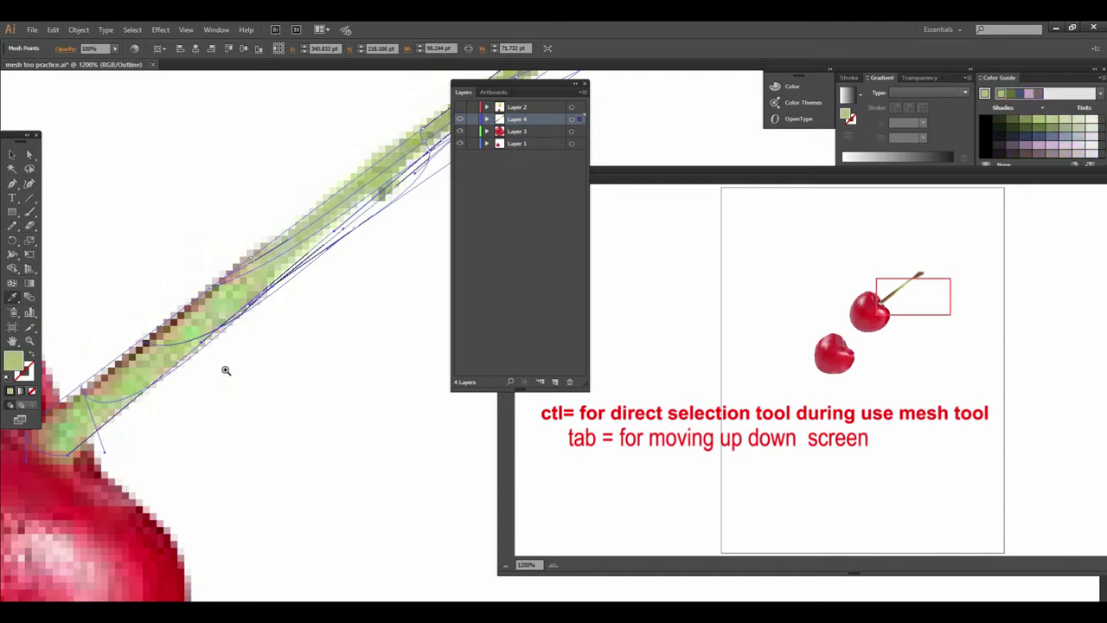
scroll(346, 361, down, 1)
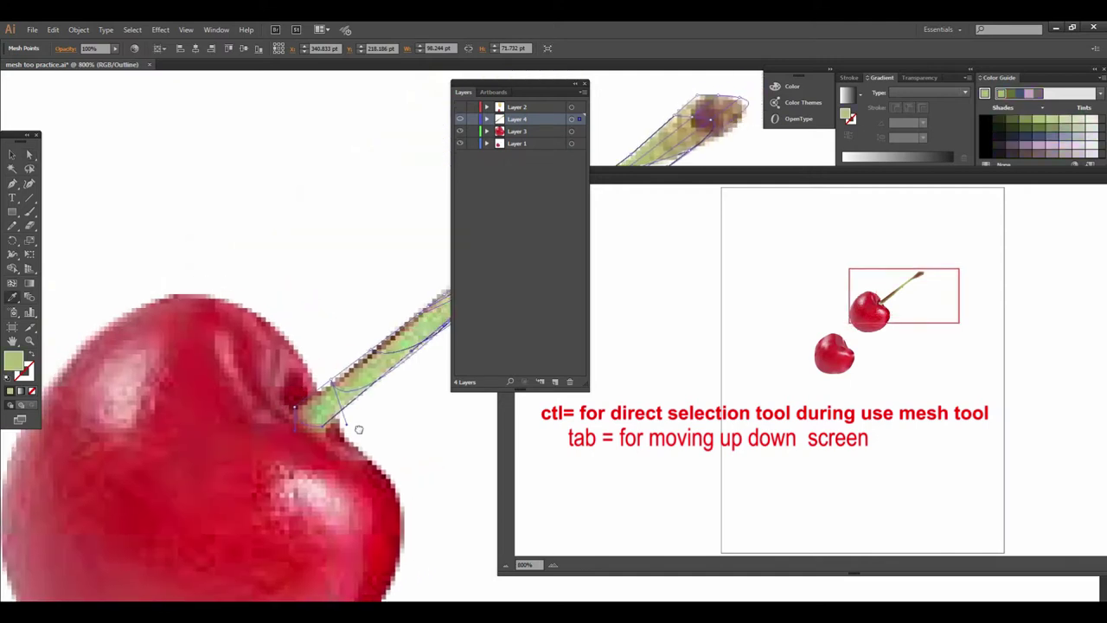
scroll(361, 428, down, 1)
scroll(354, 445, up, 1)
scroll(284, 453, up, 1)
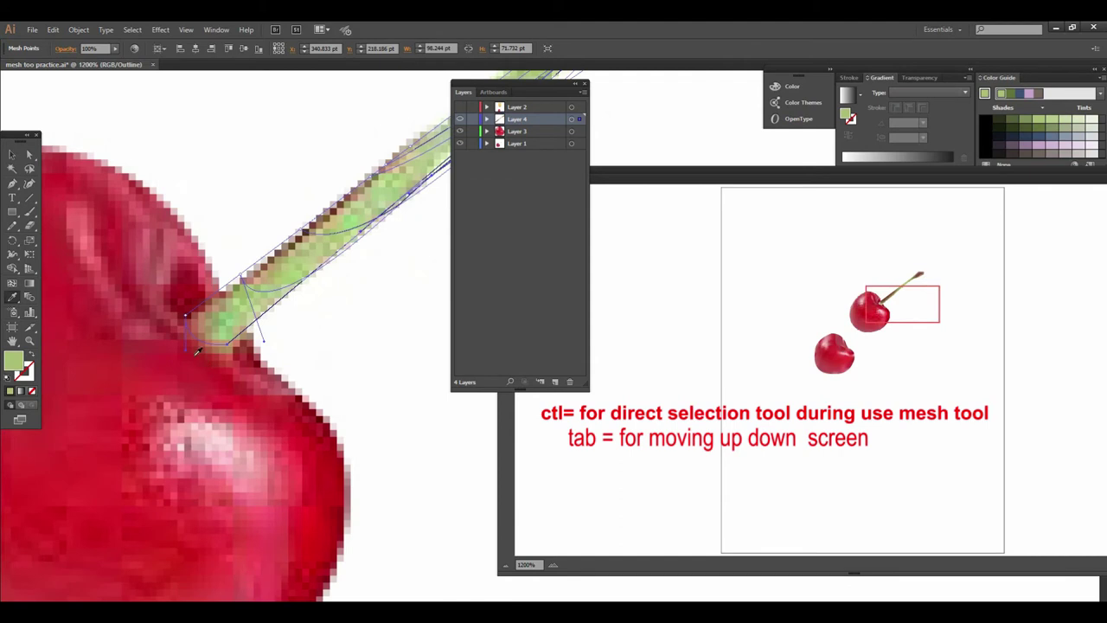
Give the anchor point at the stem base the stem's green.
click(30, 154)
click(209, 363)
click(232, 347)
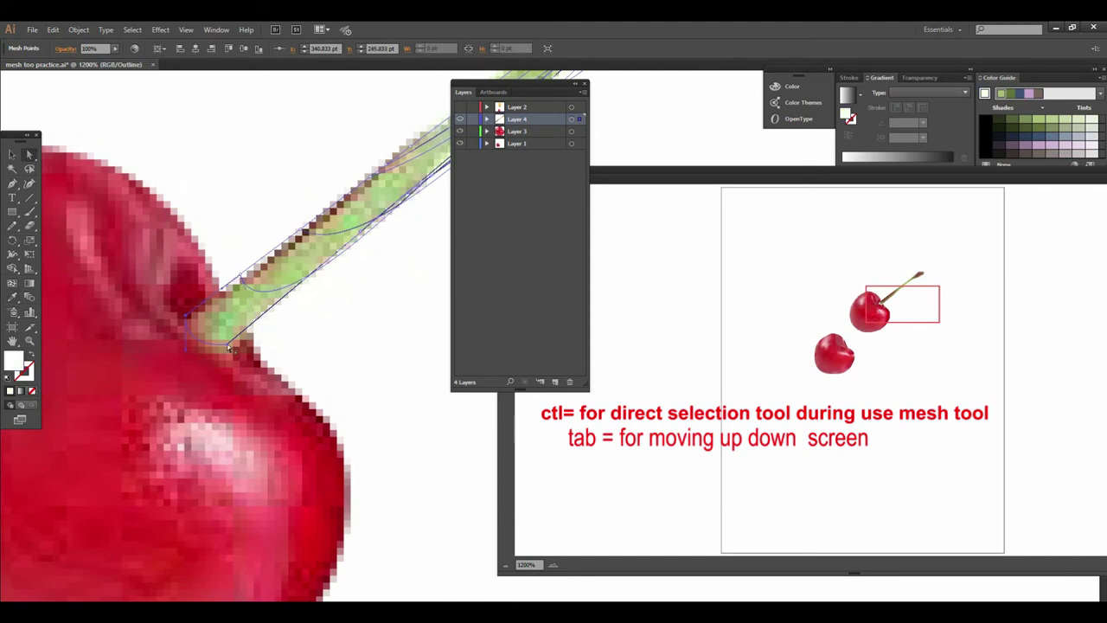
key(i)
click(262, 327)
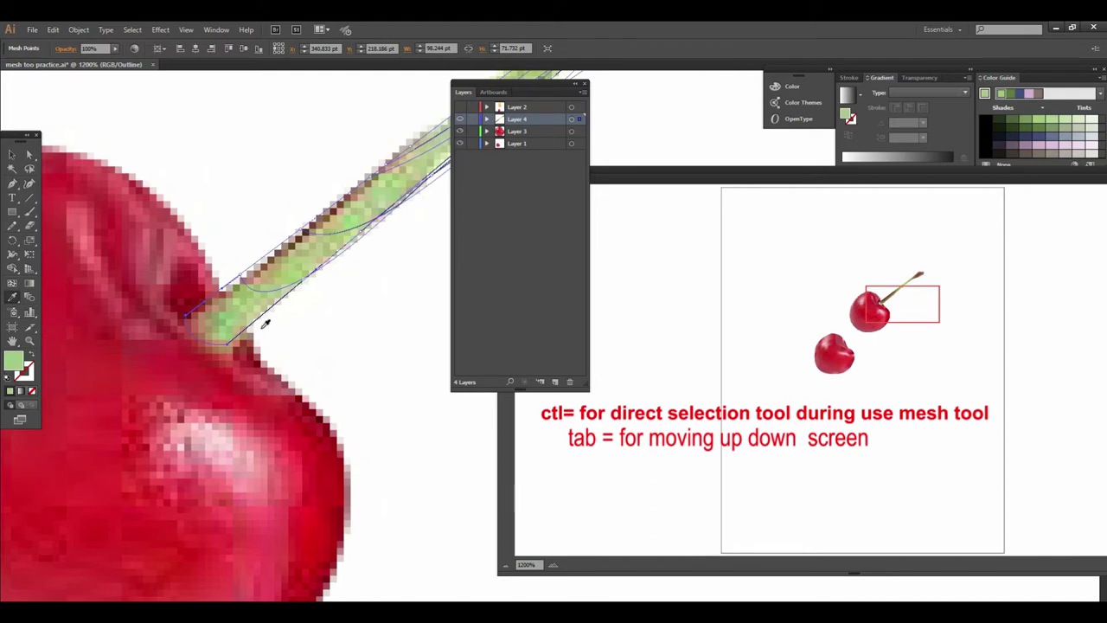
Zoom out to see both cherries and select the upper mesh cherry.
alt+click(337, 326)
alt+click(352, 378)
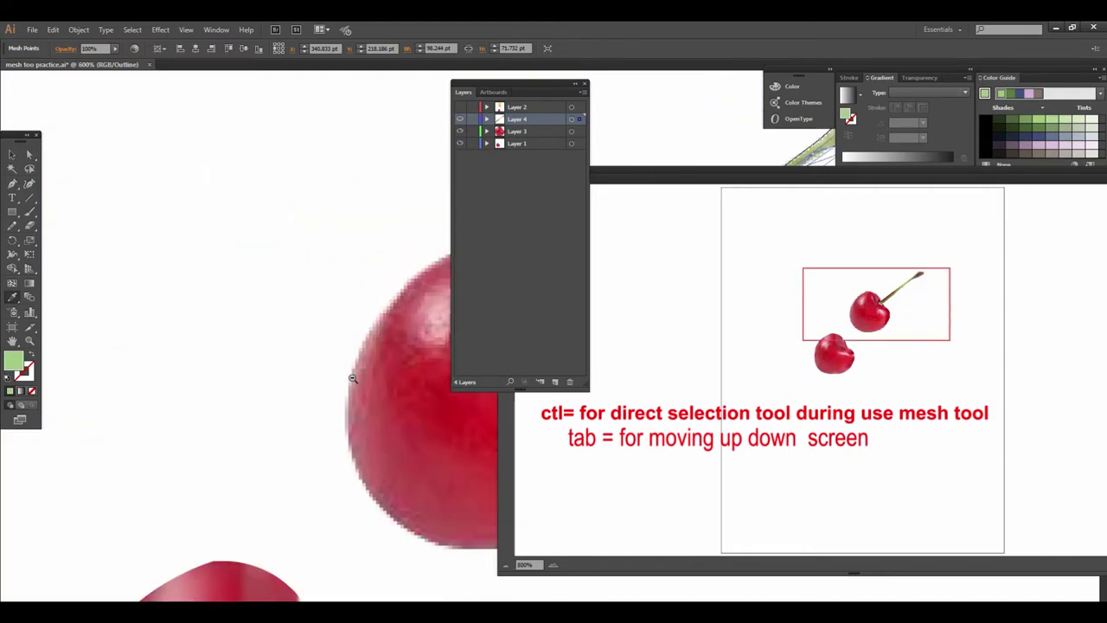
alt+click(352, 378)
scroll(89, 250, right, 5)
click(13, 155)
click(324, 341)
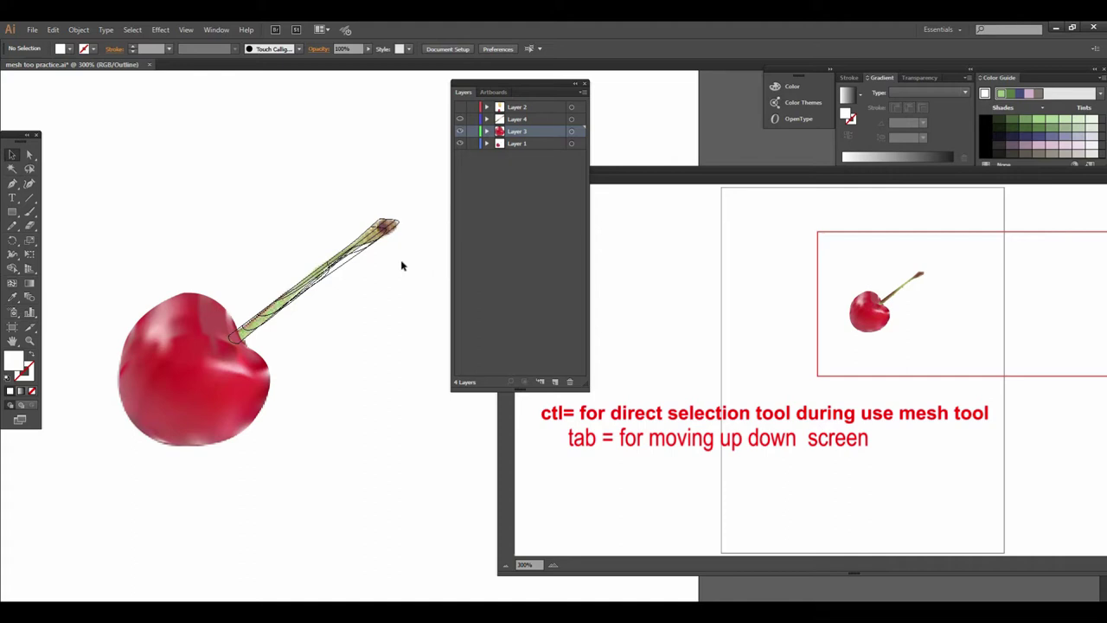
Reveal the mesh cherry via layer visibility and close the background Torch browser.
click(460, 119)
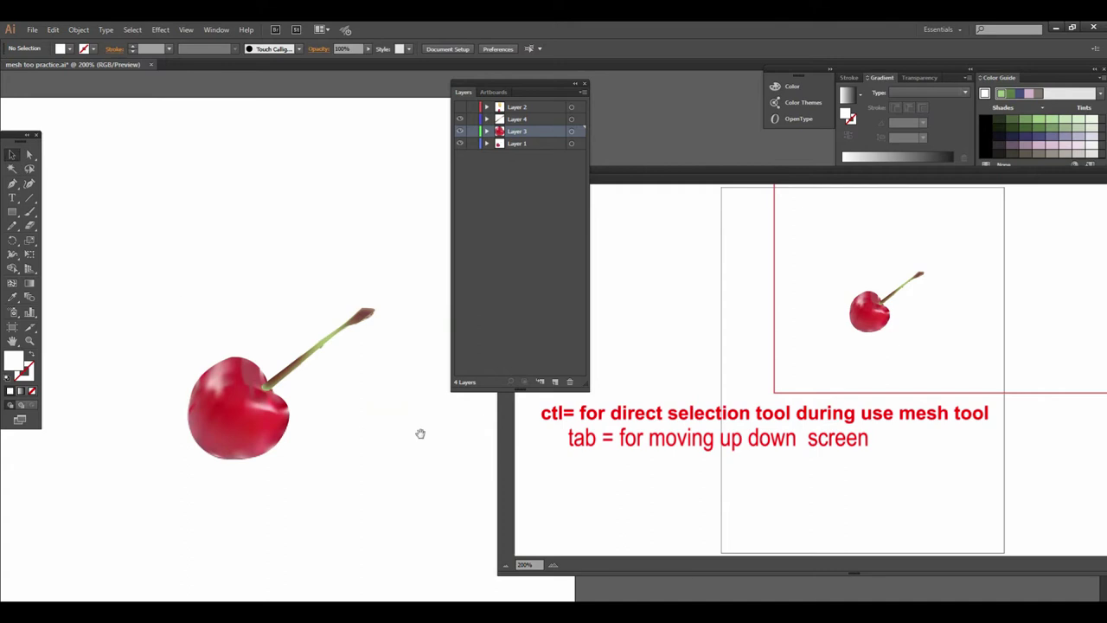
drag(420, 435, 382, 447)
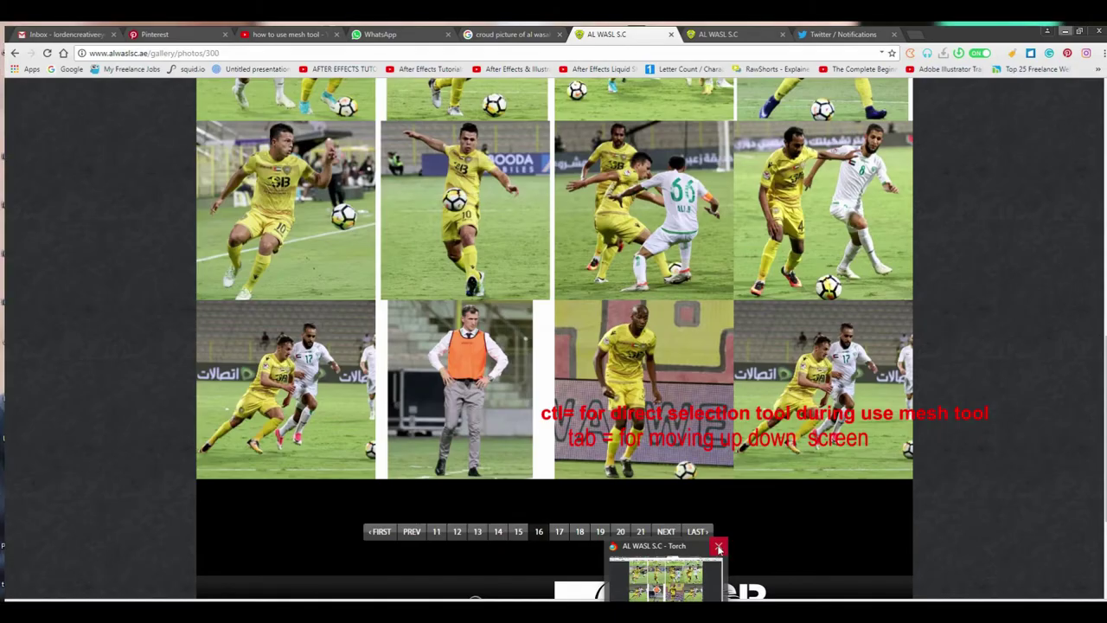
click(718, 546)
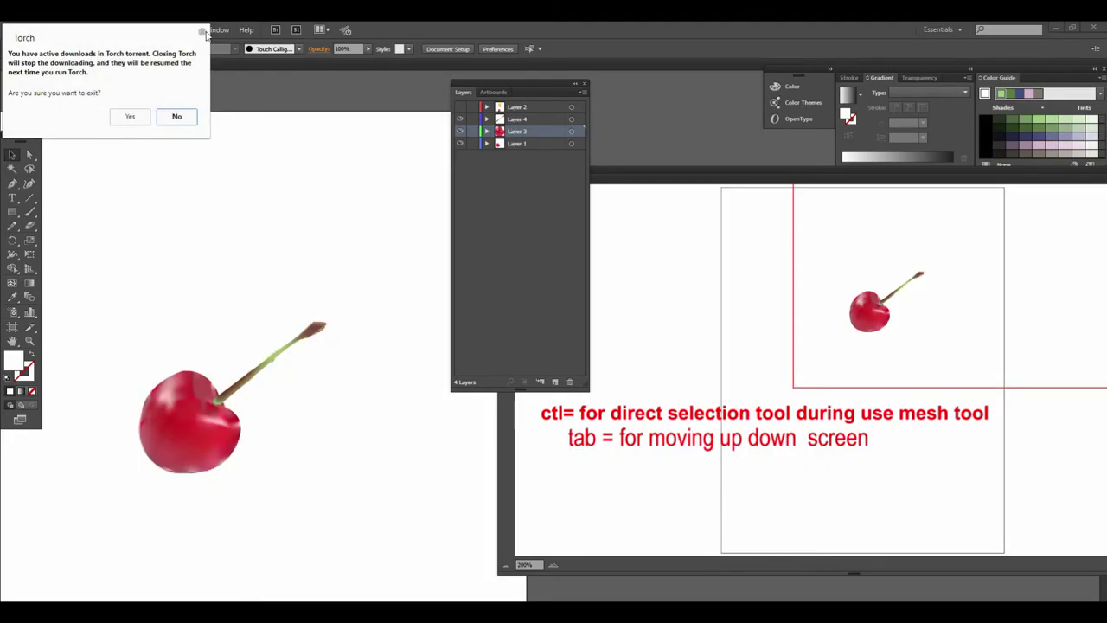
click(626, 148)
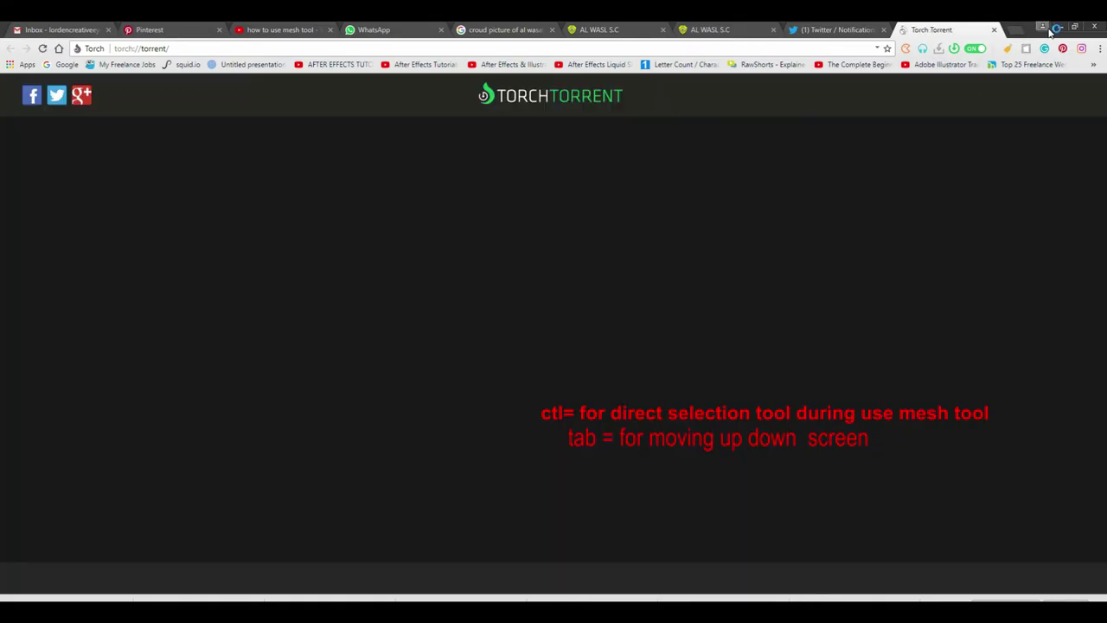
click(1048, 30)
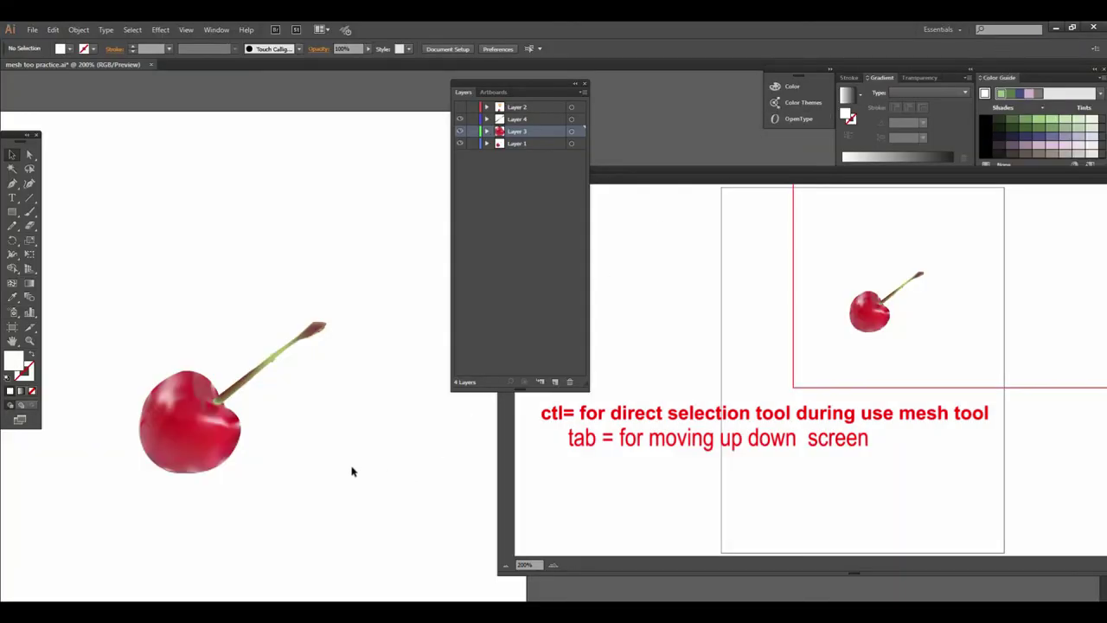
drag(276, 482, 346, 487)
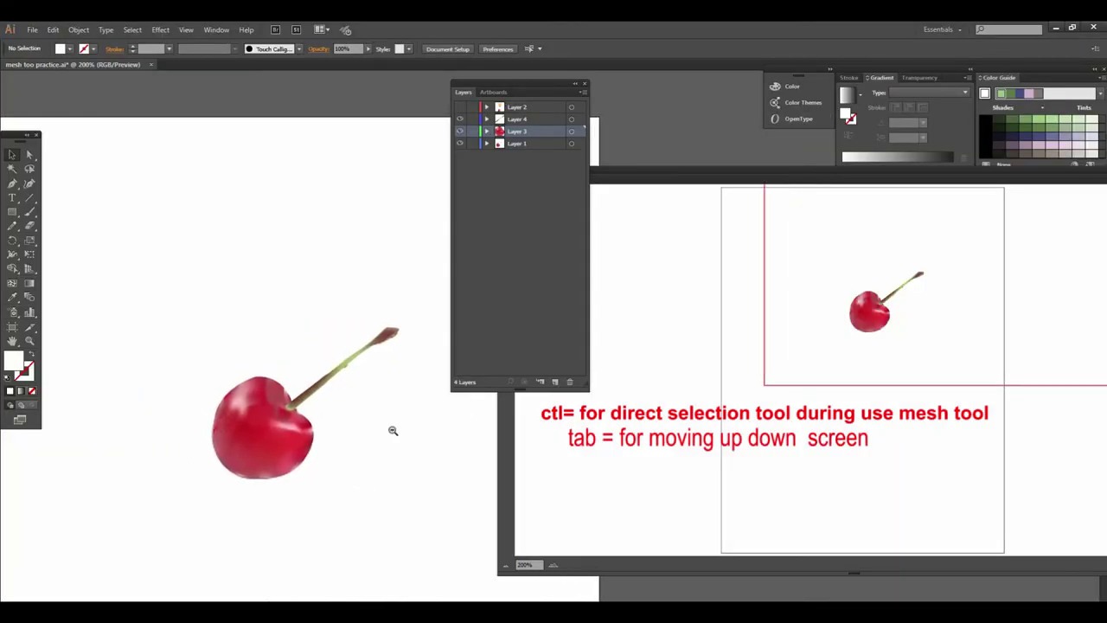
Drag the mesh cherry to the artboard's top-left, deselect, and zoom out to the whole artboard.
alt+click(393, 430)
drag(373, 435, 85, 520)
drag(213, 346, 363, 475)
drag(274, 456, 192, 343)
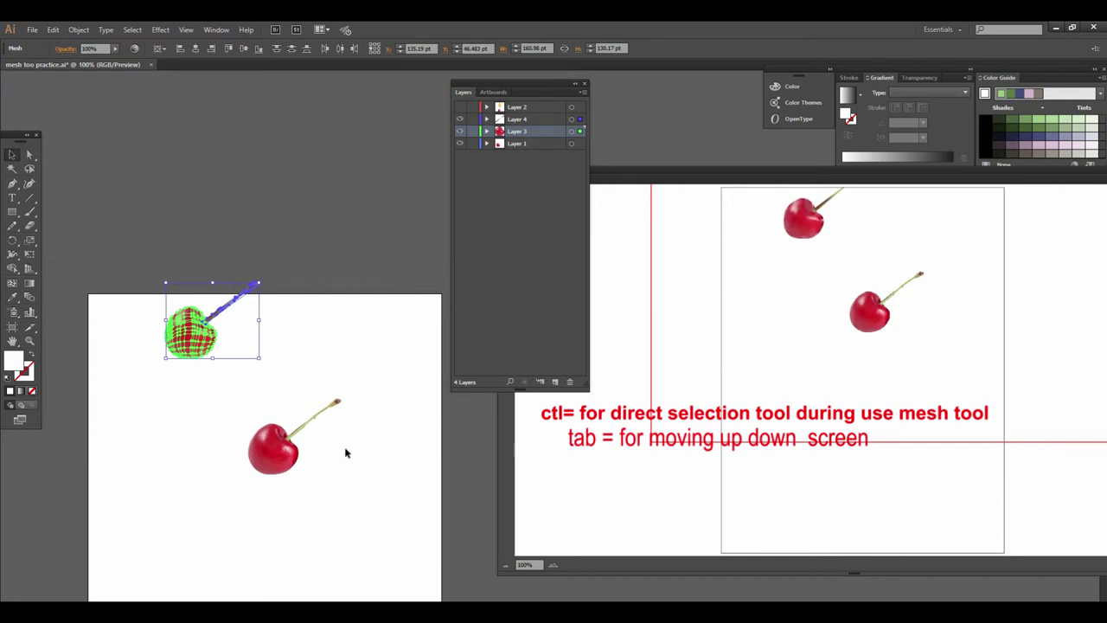
click(328, 460)
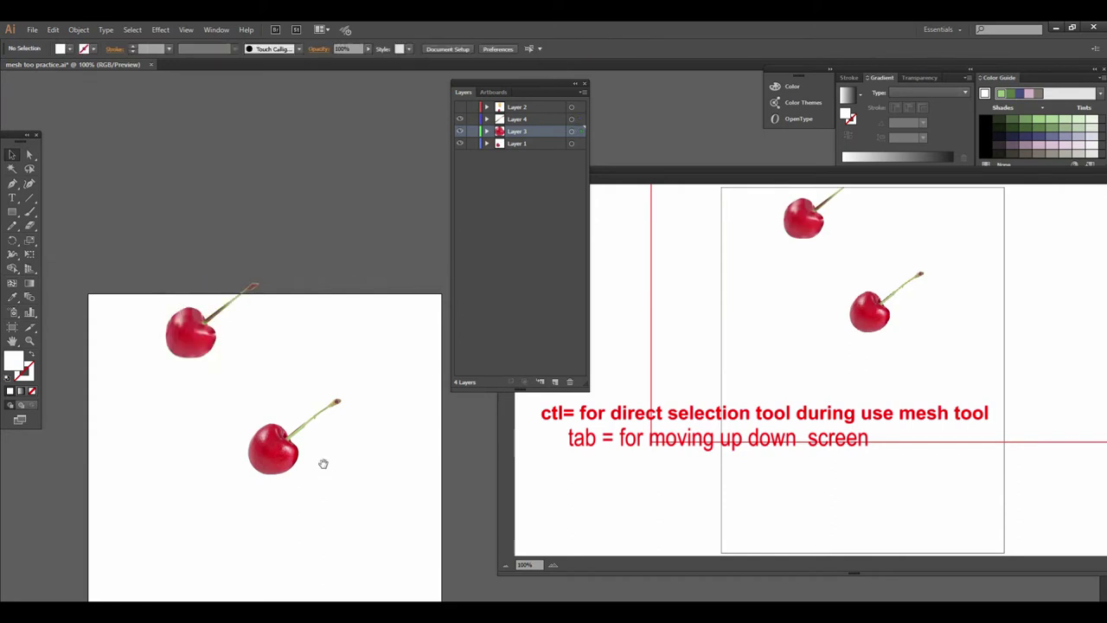
drag(319, 472, 341, 470)
key(ctrl+minus)
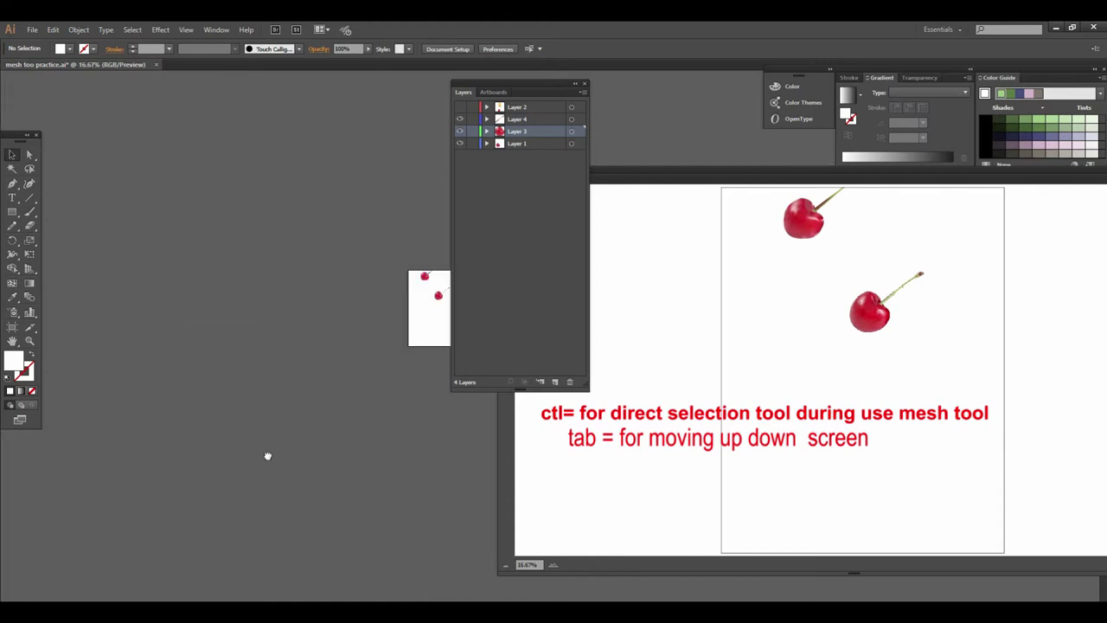
mouse_move(456, 420)
mouse_down()
mouse_move(357, 452)
mouse_move(383, 443)
mouse_up()
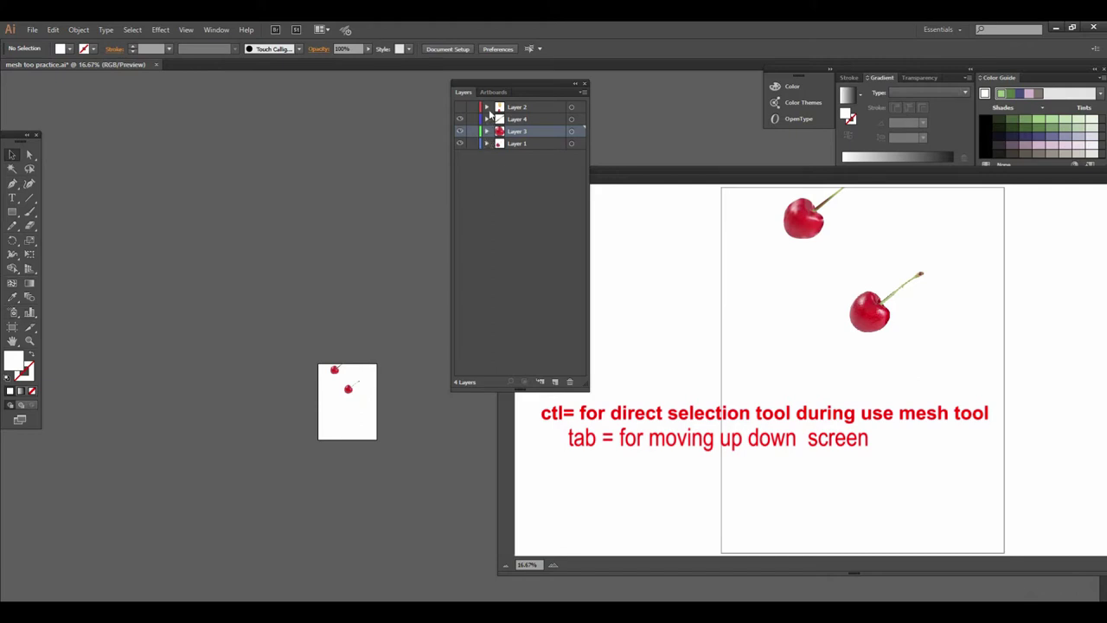
Show Layer 2 and move the potato photo into the artboard's lower area.
click(460, 108)
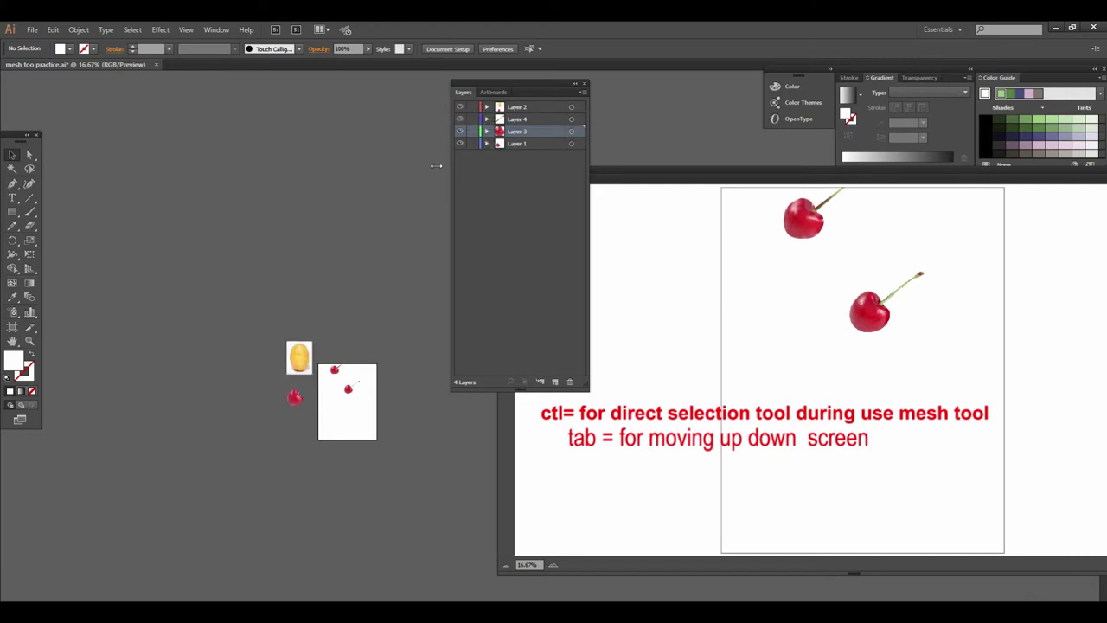
click(402, 357)
drag(403, 365, 249, 356)
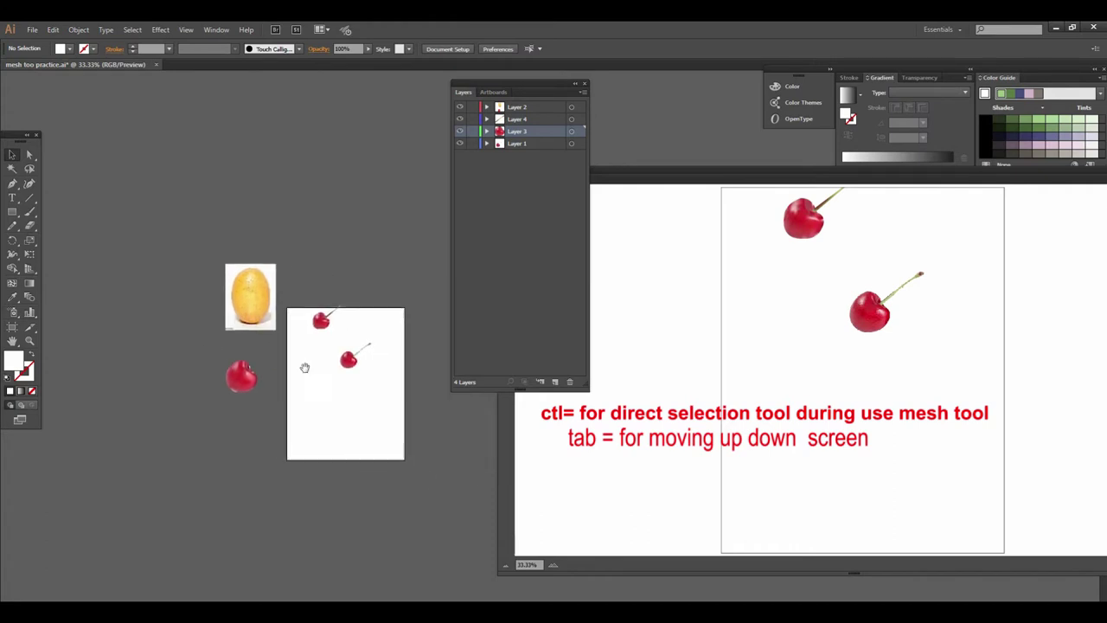
key(ctrl+equal)
drag(341, 358, 146, 268)
drag(90, 218, 222, 411)
Zoom to 200% on the potato and pan between it and the cherries.
key(ctrl+equal)
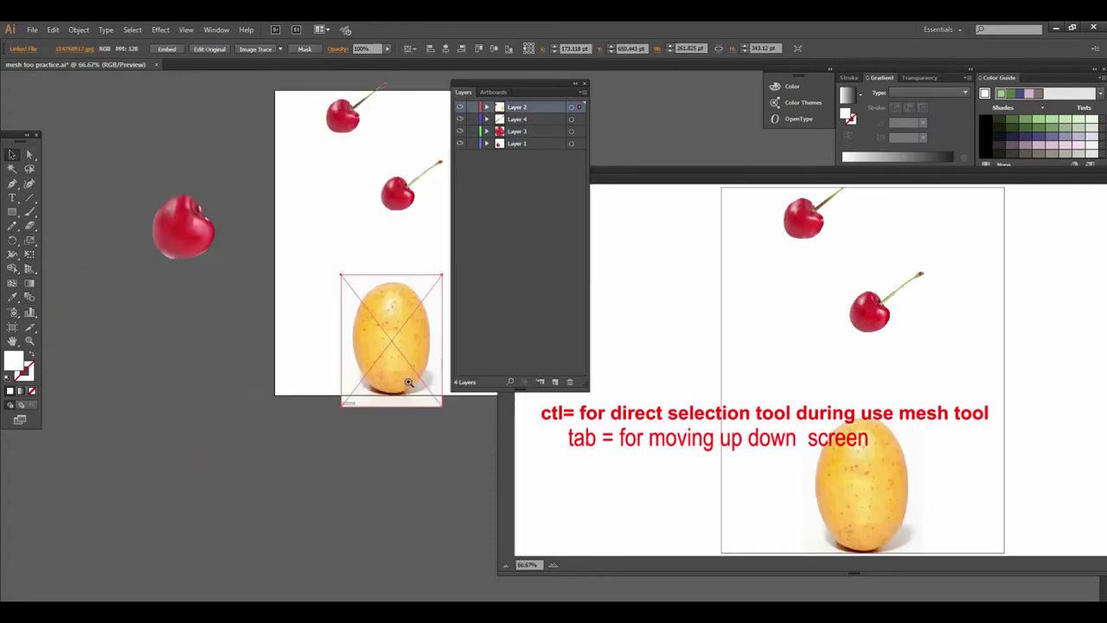
key(ctrl+equal)
drag(341, 383, 136, 421)
key(ctrl+equal)
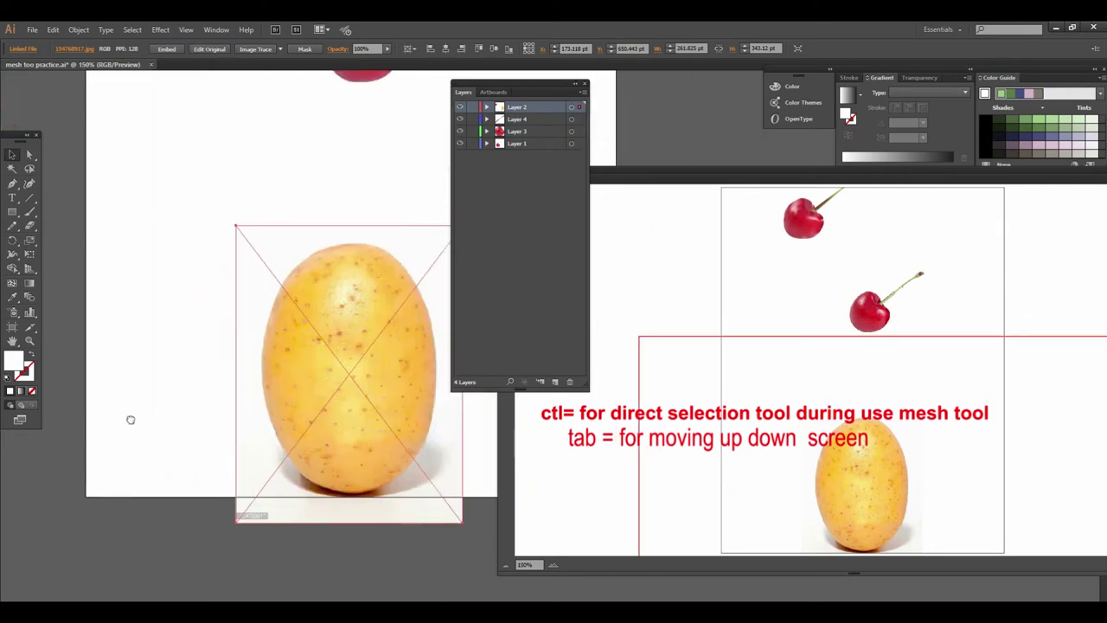
key(ctrl+equal)
drag(217, 420, 277, 429)
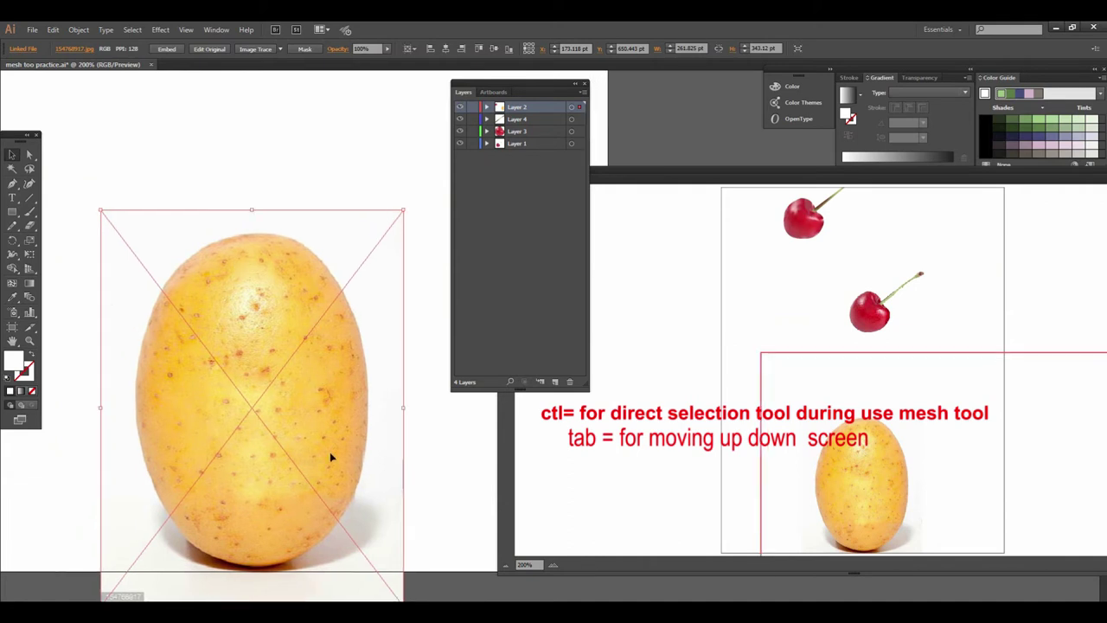
scroll(344, 381, up, 2)
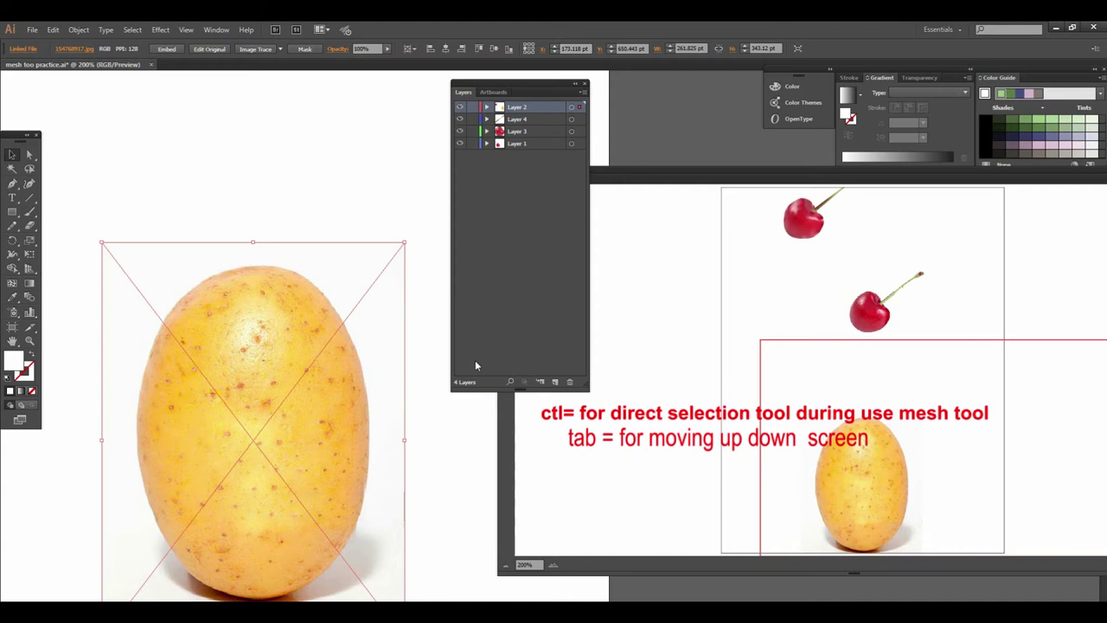
scroll(366, 297, down, 1)
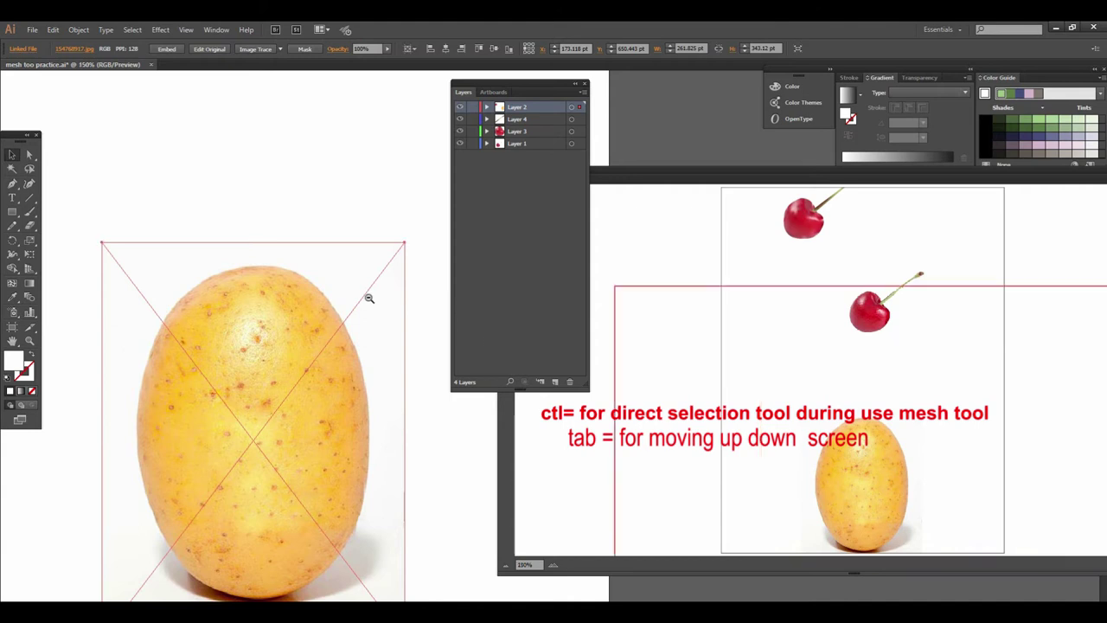
drag(354, 271, 292, 365)
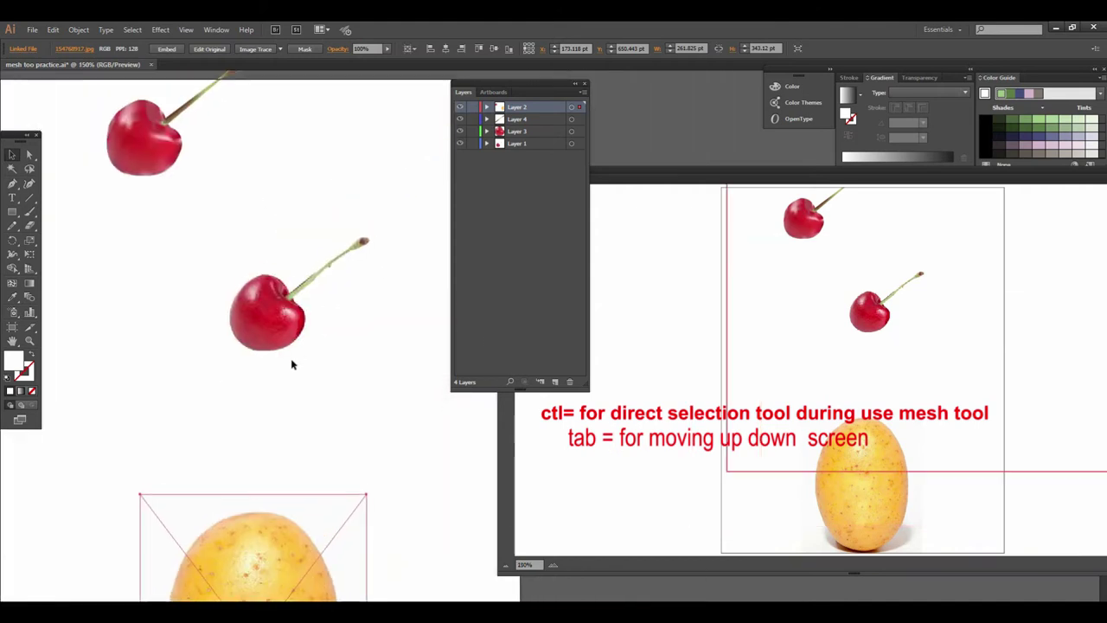
scroll(329, 397, down, 3)
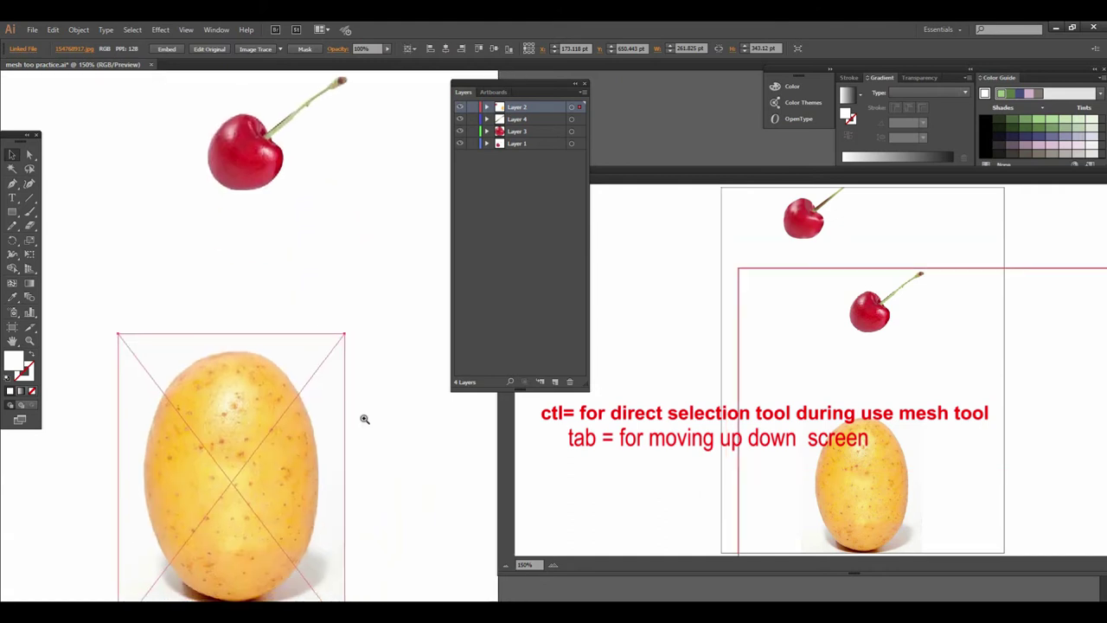
scroll(366, 418, up, 1)
drag(306, 408, 325, 343)
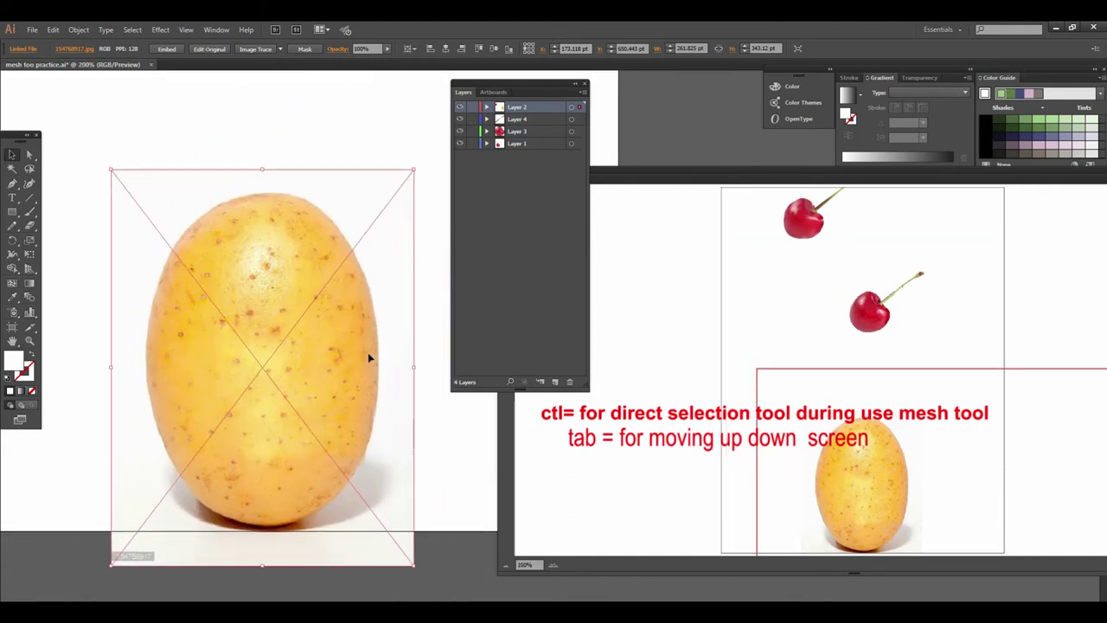
Lock the potato photo's layer, add a new layer above it, and zoom to 300%.
click(472, 106)
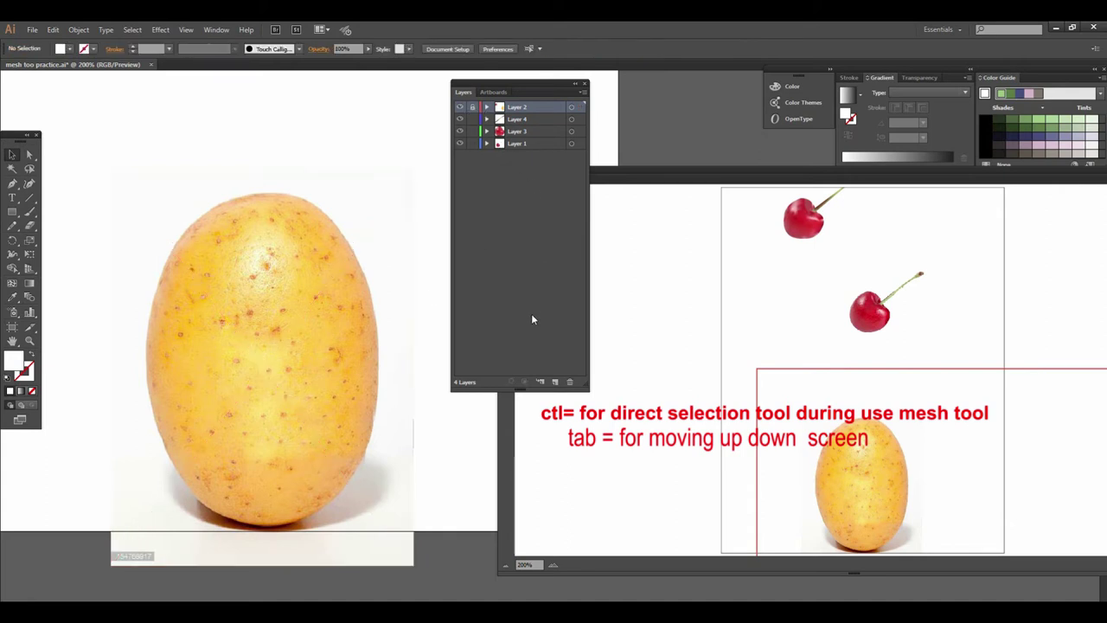
click(555, 381)
scroll(299, 439, up, 2)
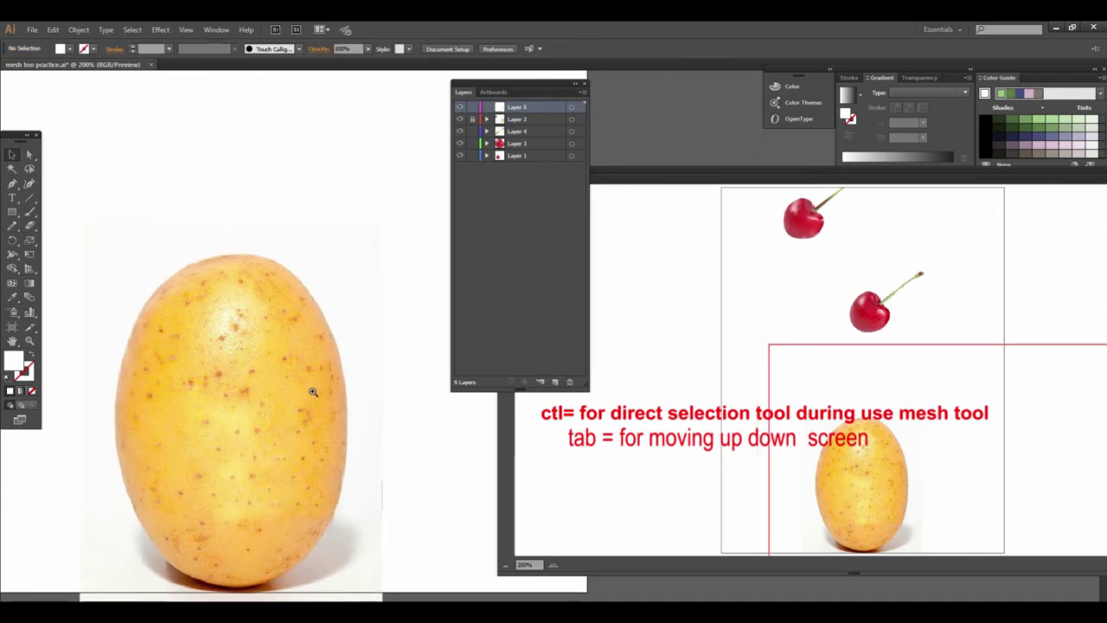
drag(293, 378, 346, 297)
key(ctrl+plus)
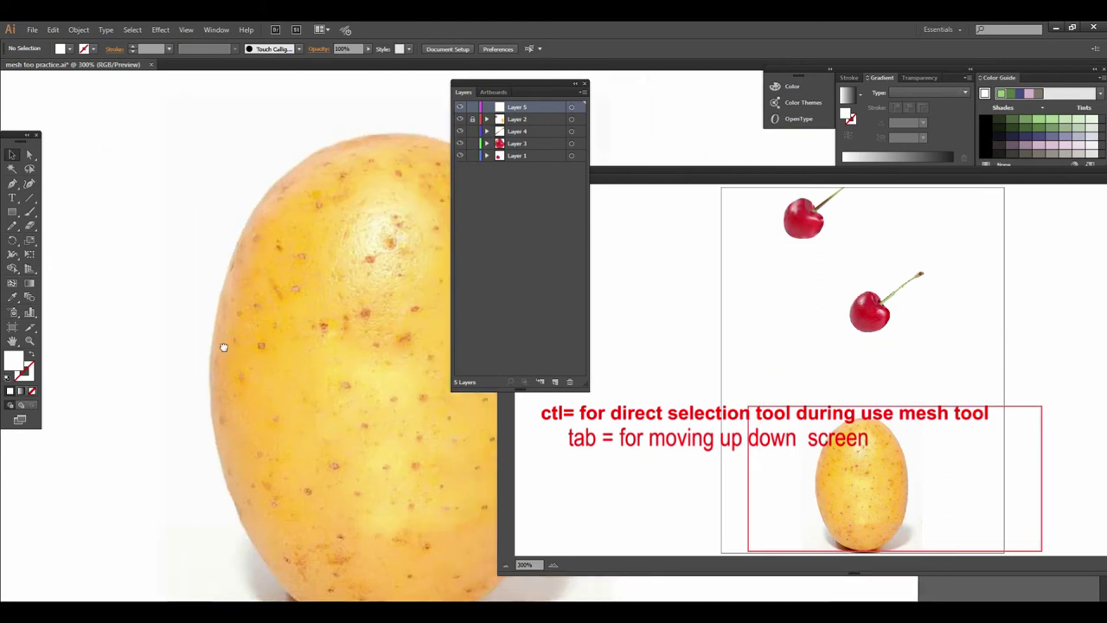
drag(175, 322, 162, 315)
click(12, 184)
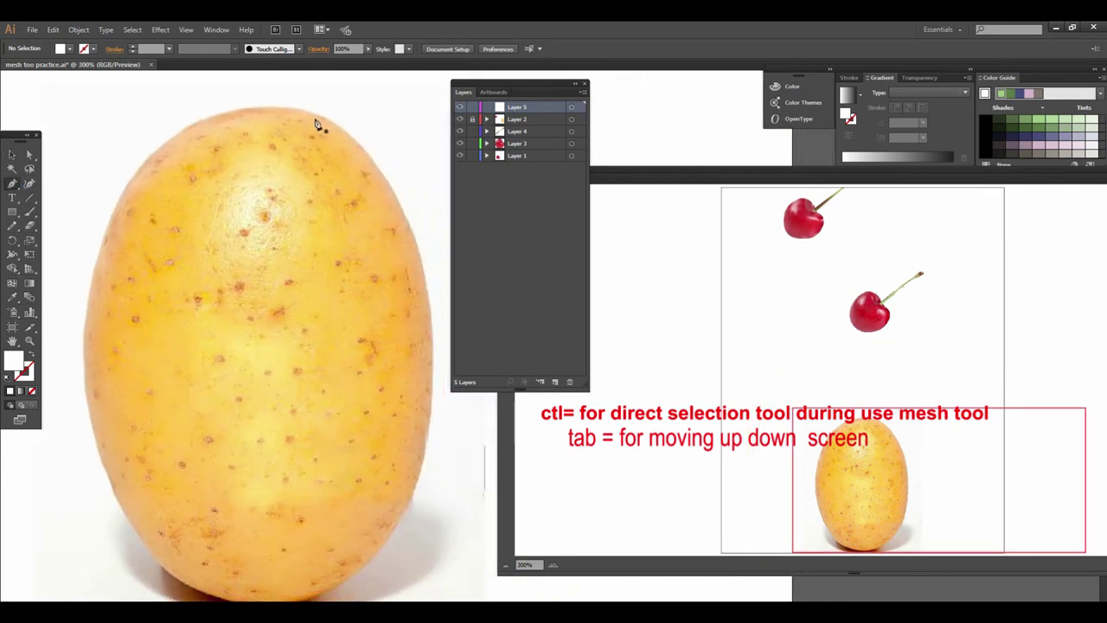
Start the potato outline with curved anchors at the top and down the left edge.
click(262, 108)
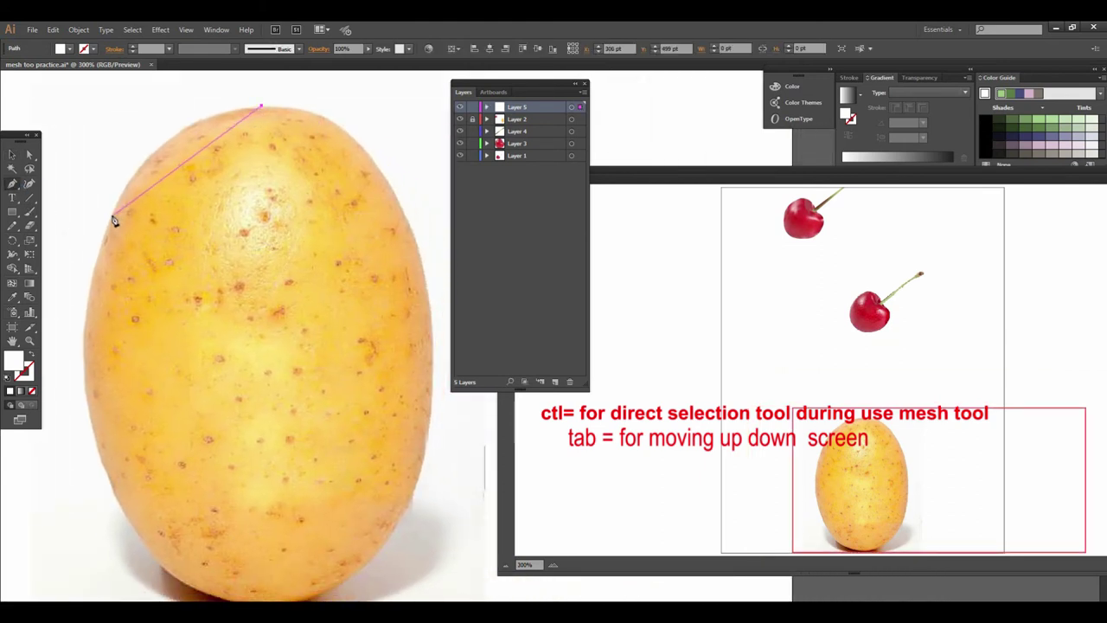
click(117, 200)
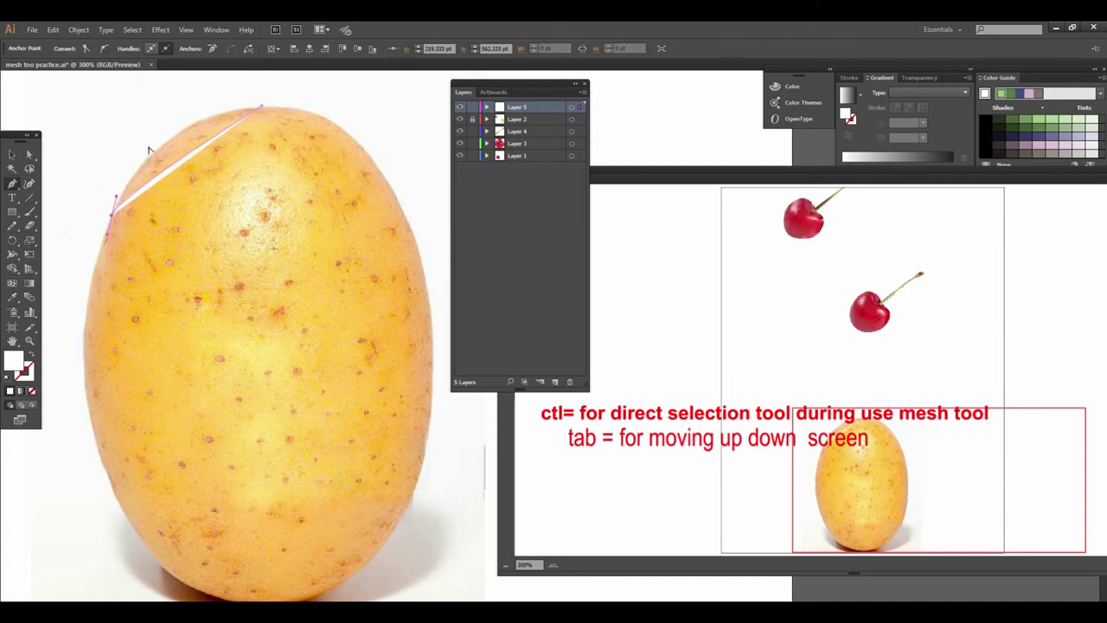
drag(117, 200, 148, 116)
drag(181, 237, 130, 222)
drag(155, 277, 238, 288)
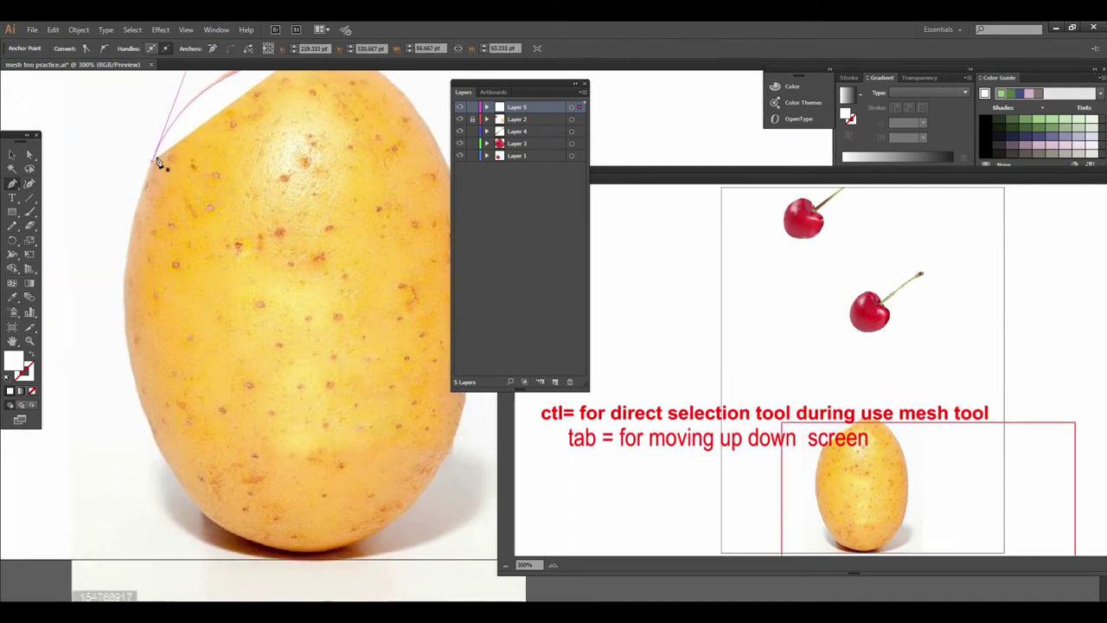
click(148, 415)
drag(148, 415, 96, 279)
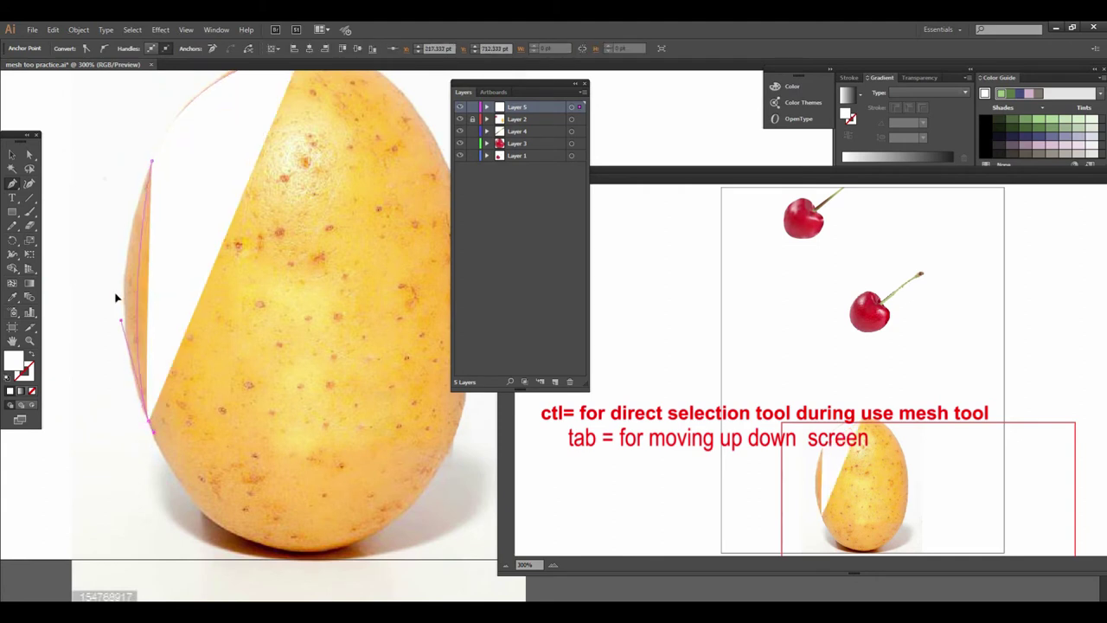
Continue the curved path around the potato's bottom and right edge back to the top.
drag(313, 515, 205, 494)
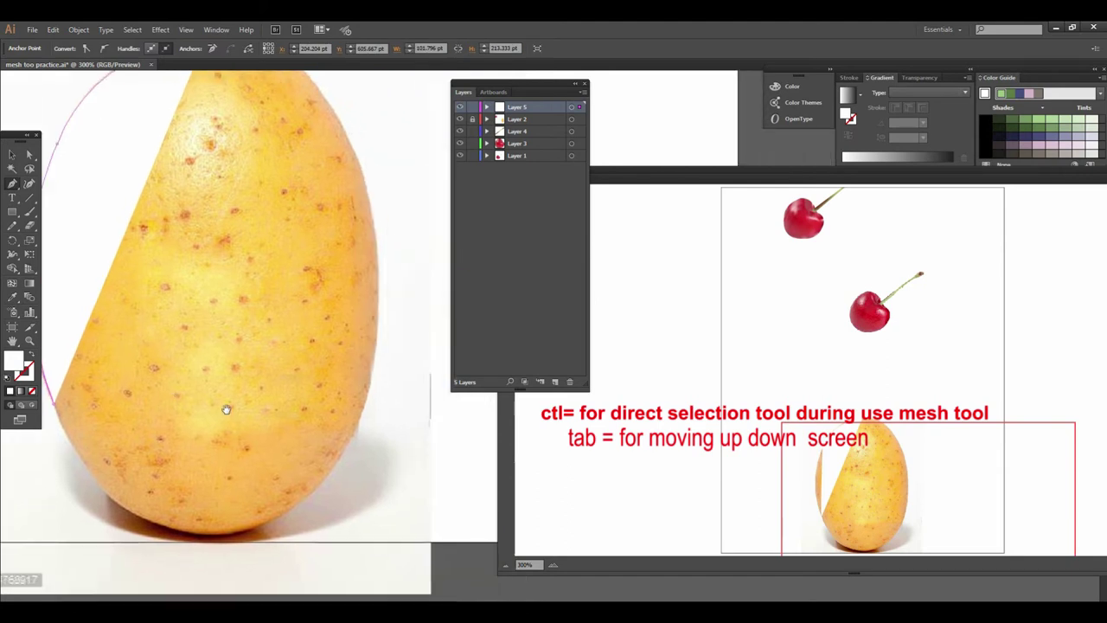
drag(321, 497, 381, 471)
click(296, 500)
drag(290, 506, 153, 519)
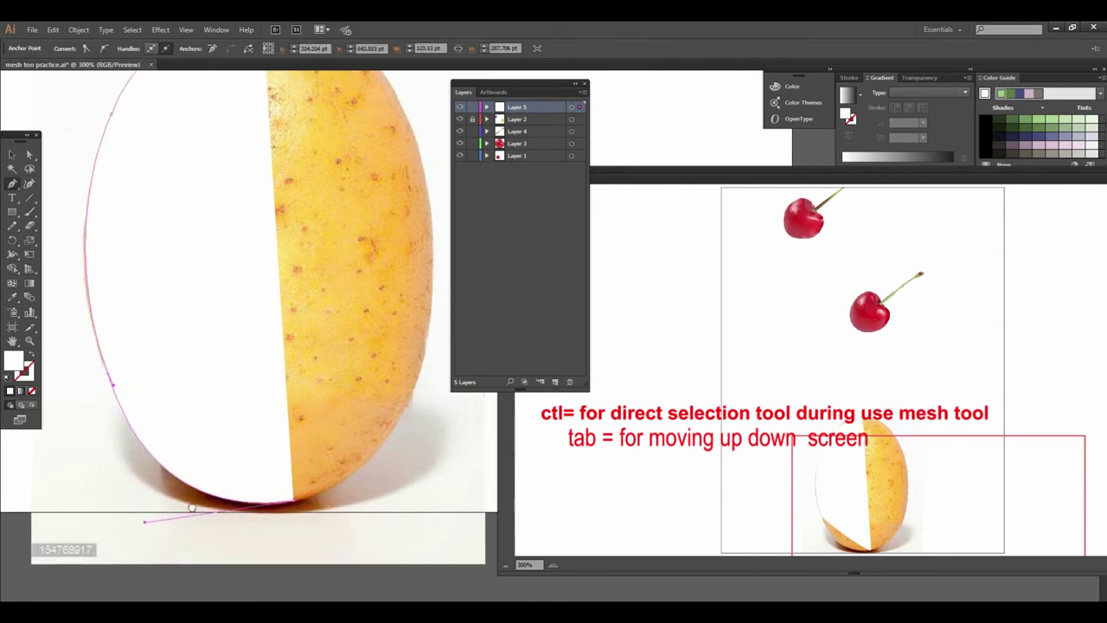
drag(215, 487, 103, 582)
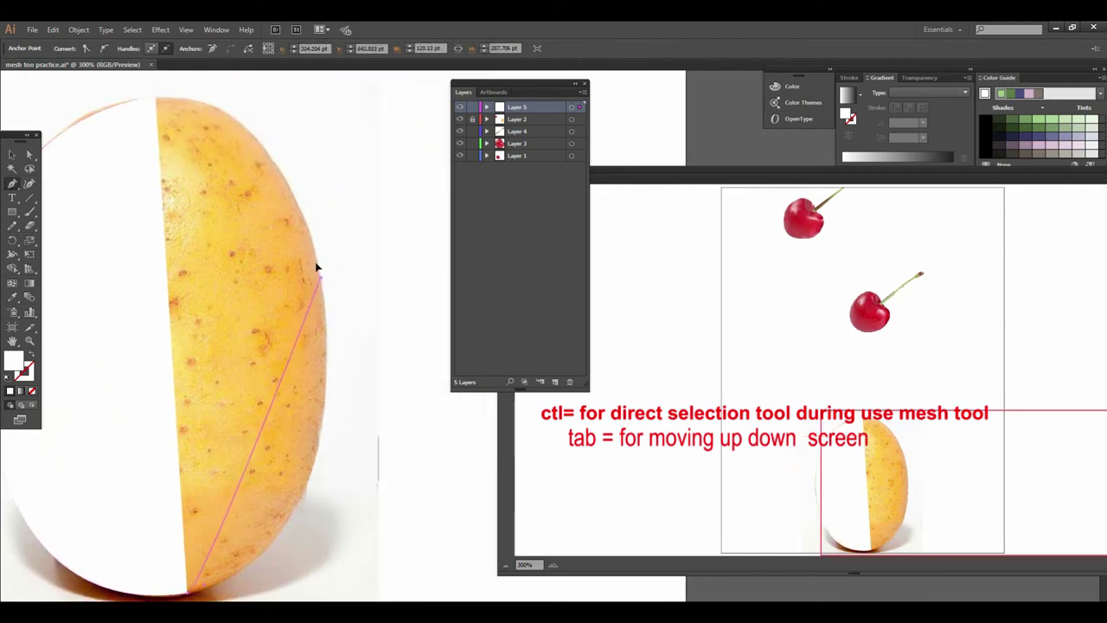
drag(320, 278, 331, 304)
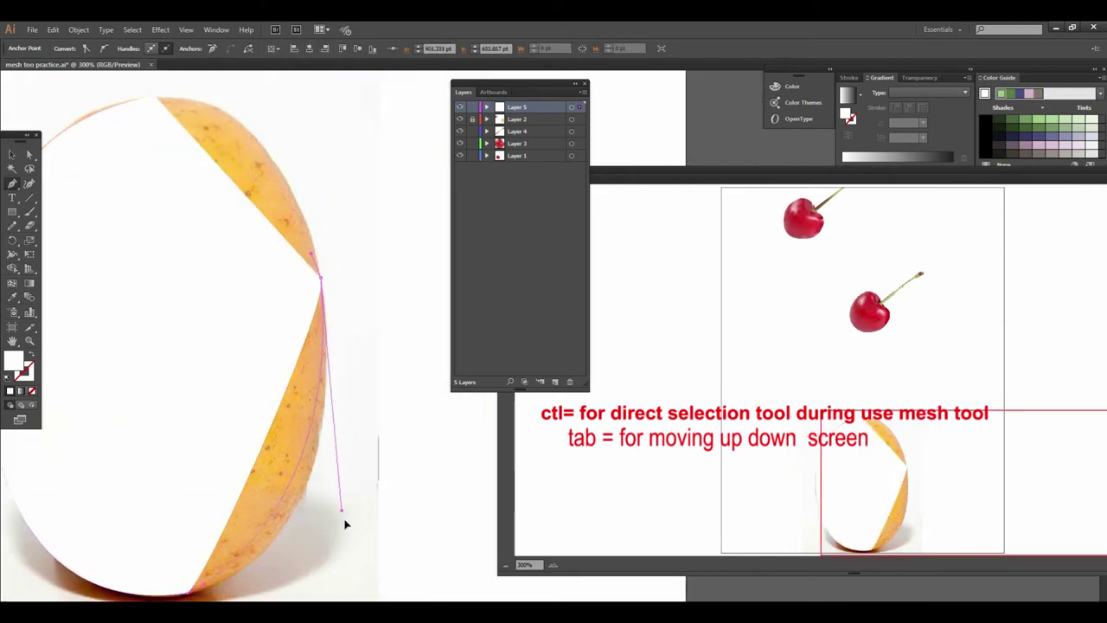
click(357, 564)
Shape the closing curve at the top to complete the white-filled outline.
scroll(346, 279, up, 3)
drag(160, 195, 46, 203)
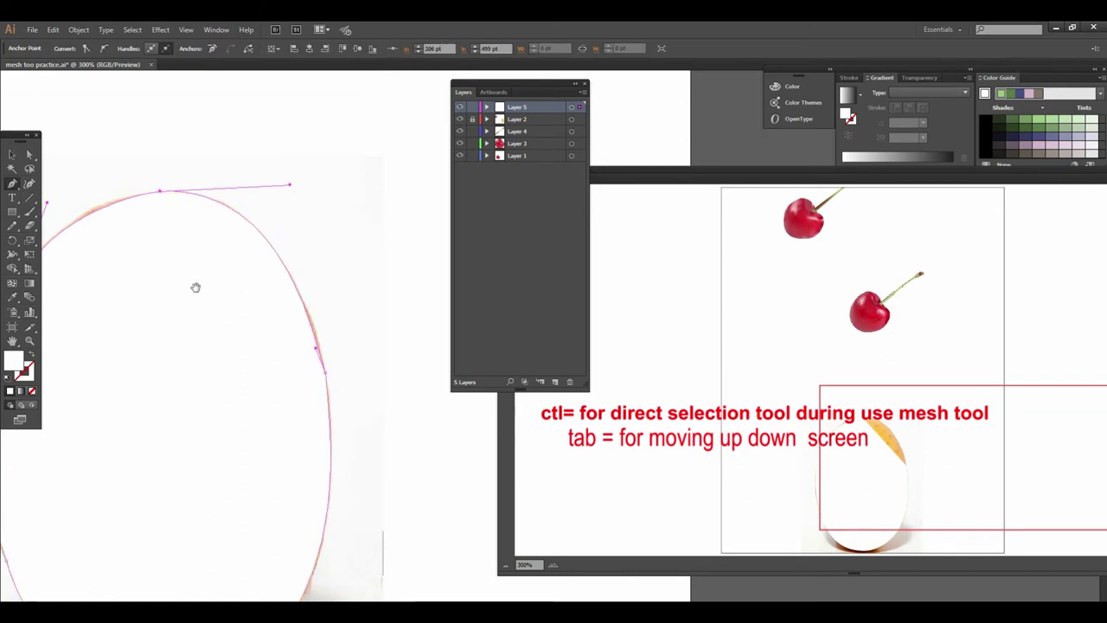
drag(195, 286, 288, 273)
click(9, 152)
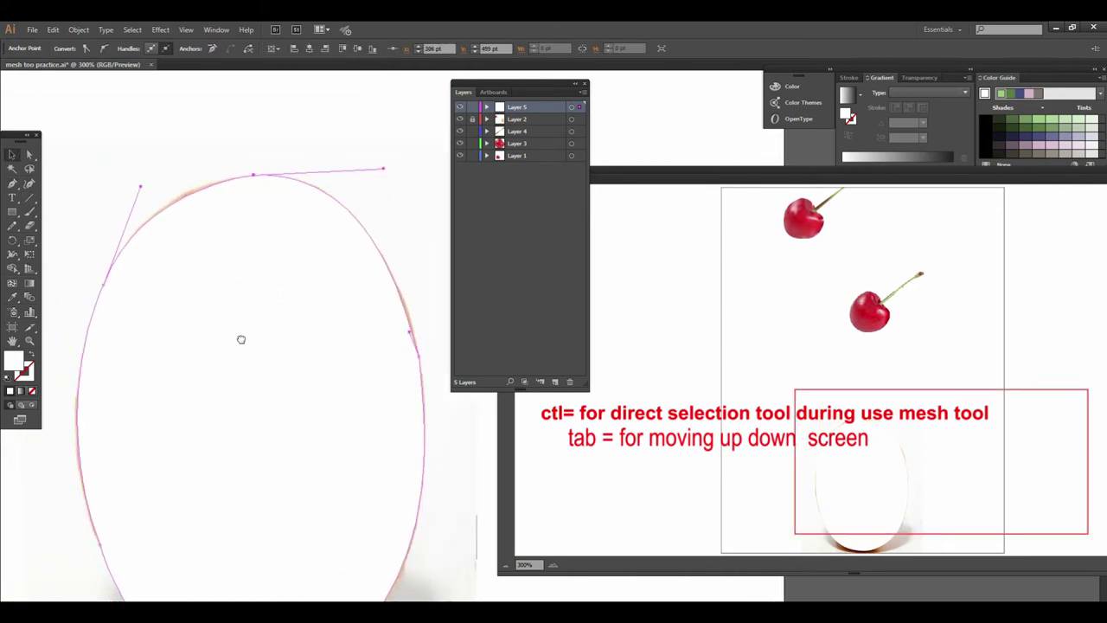
scroll(250, 339, down, 2)
scroll(286, 348, right, 2)
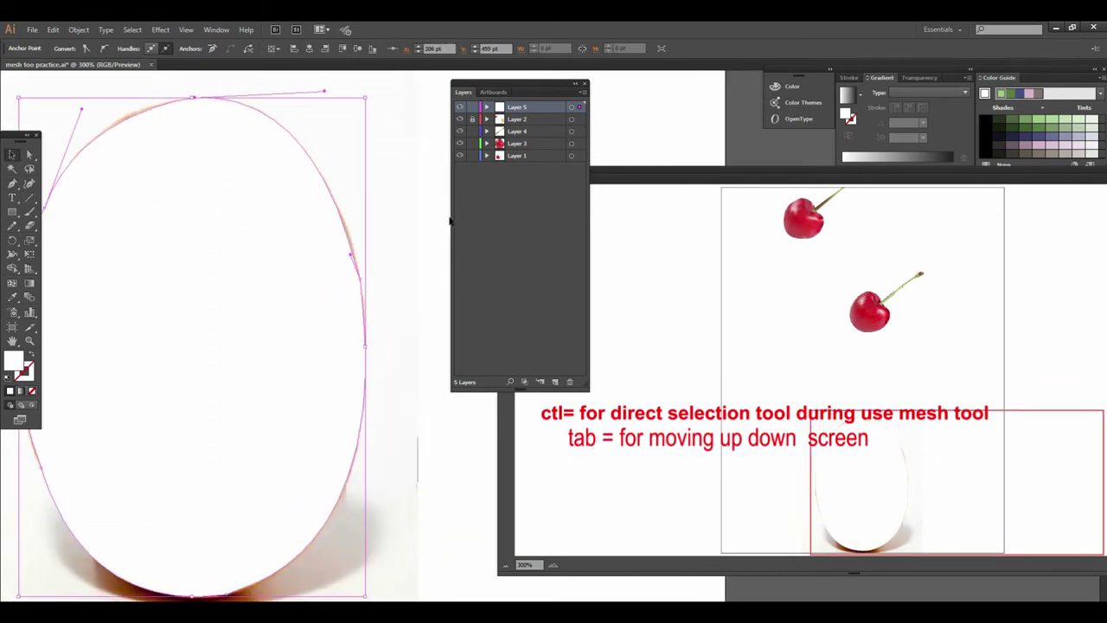
Show Layer 5 as outlines and convert the traced potato path into a gradient mesh.
click(460, 107)
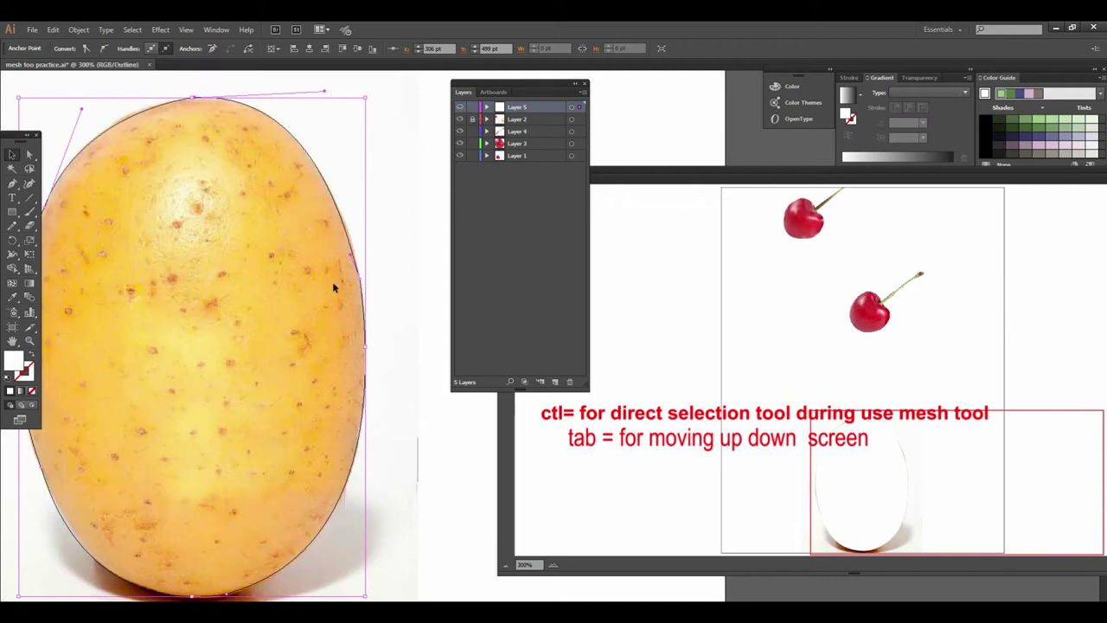
click(78, 30)
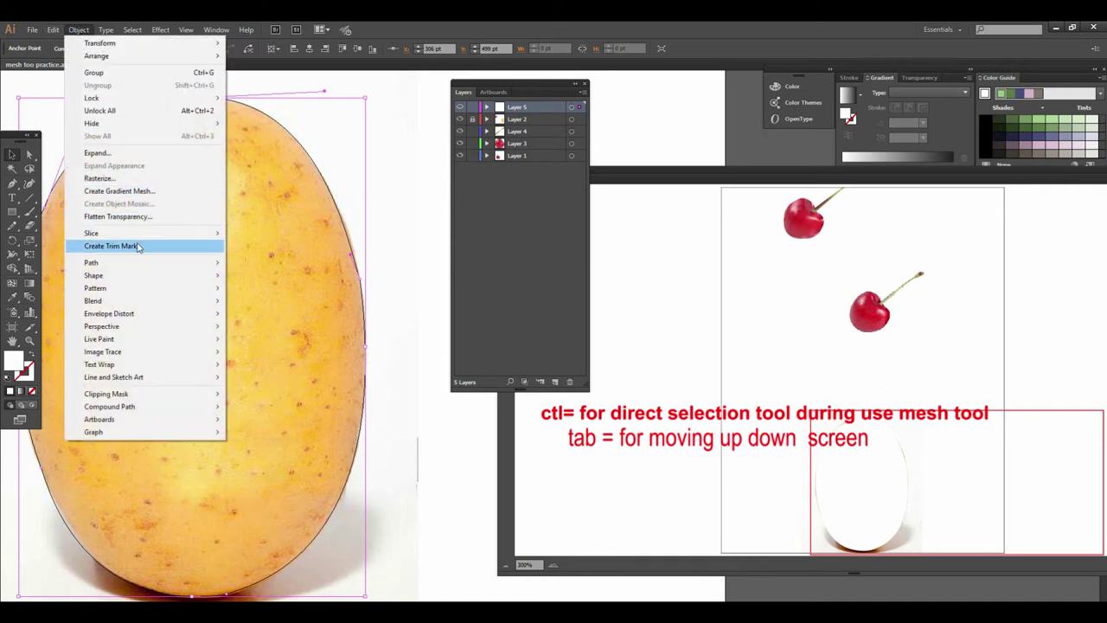
click(156, 191)
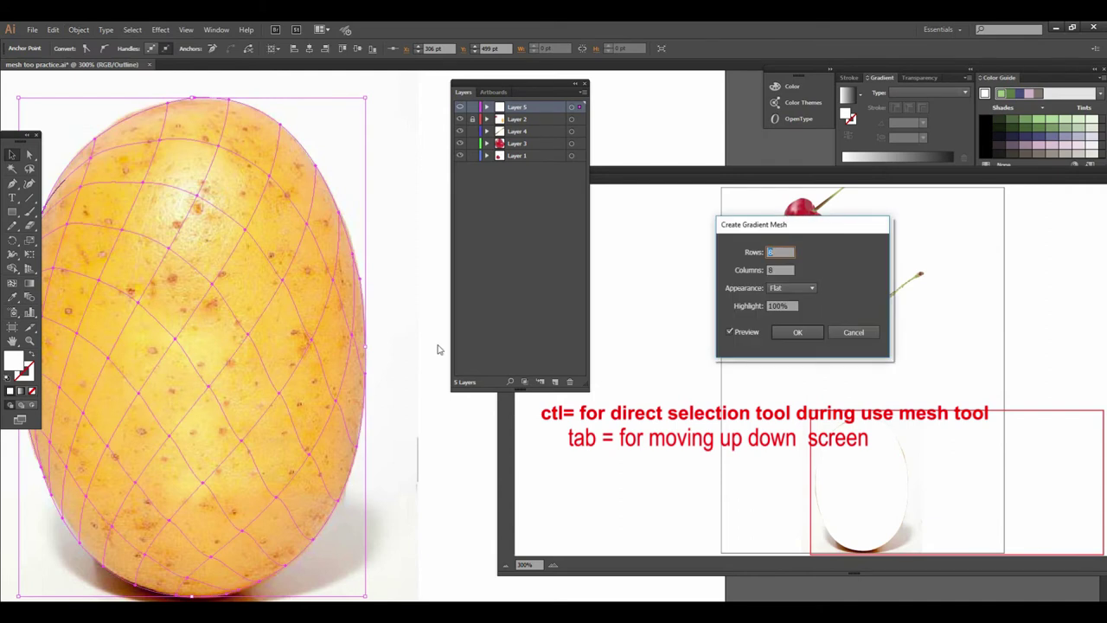
click(797, 332)
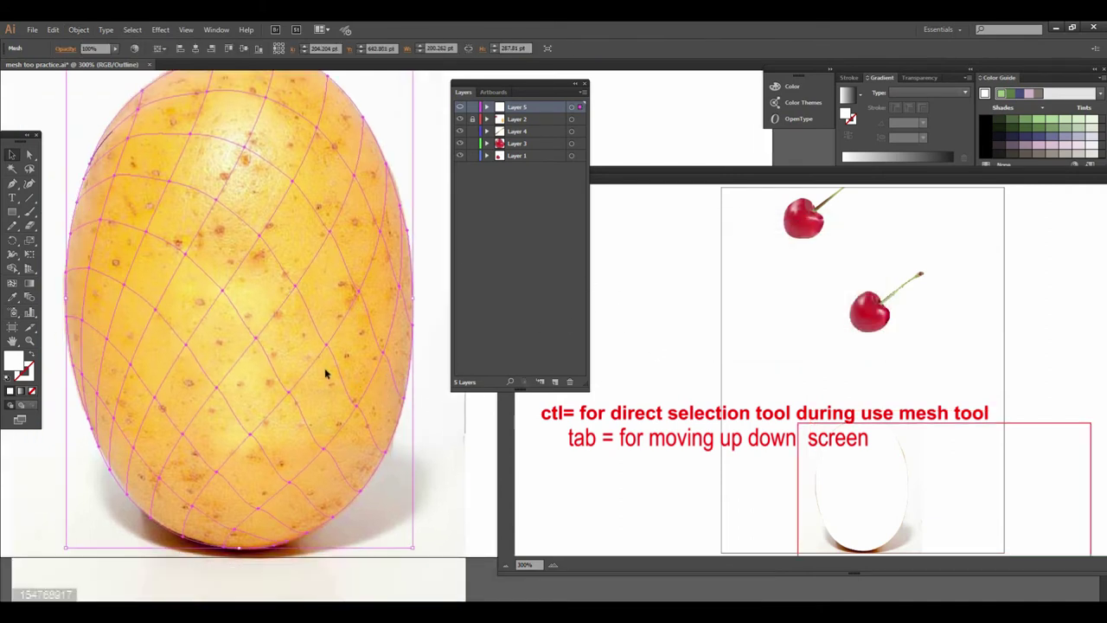
scroll(347, 251, up, 2)
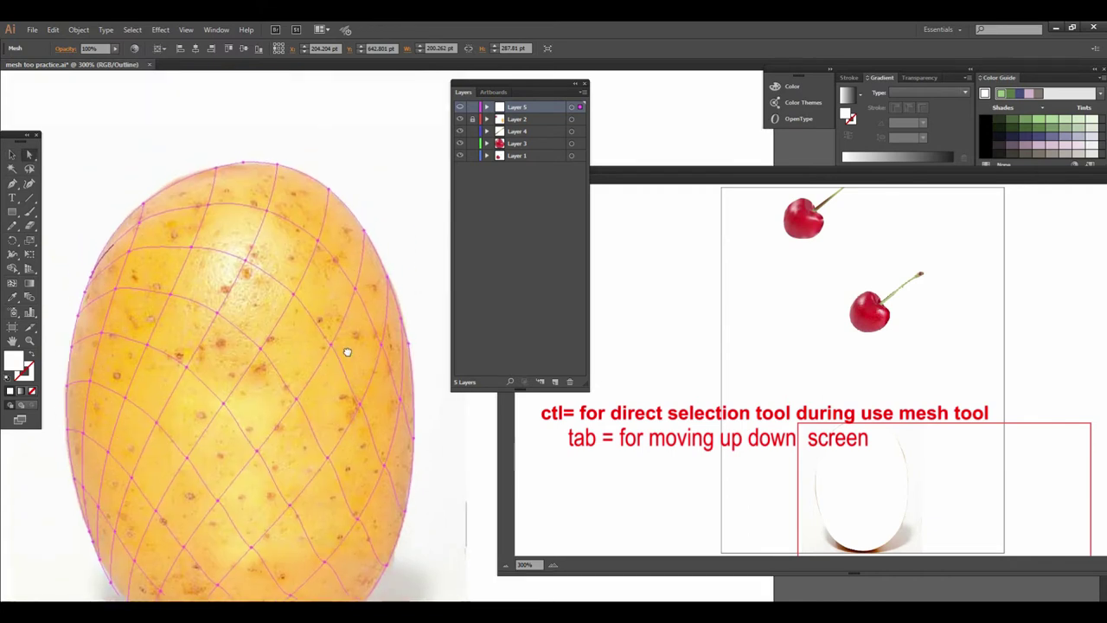
Zoom in and marquee-select the mesh points along the potato's top edge.
click(361, 158)
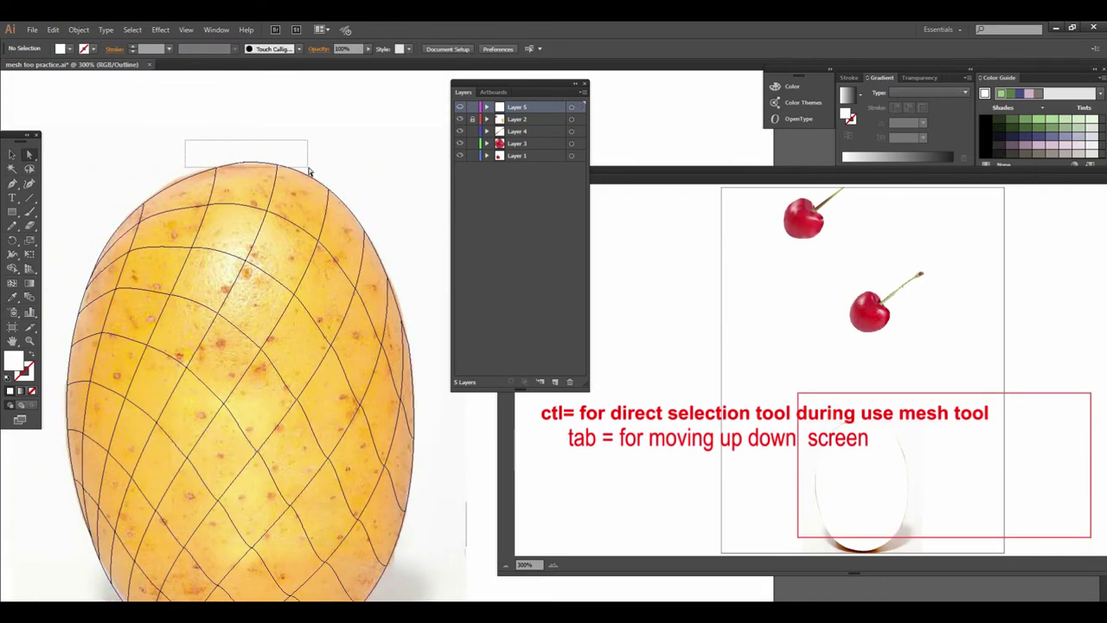
drag(255, 142, 311, 177)
click(208, 141)
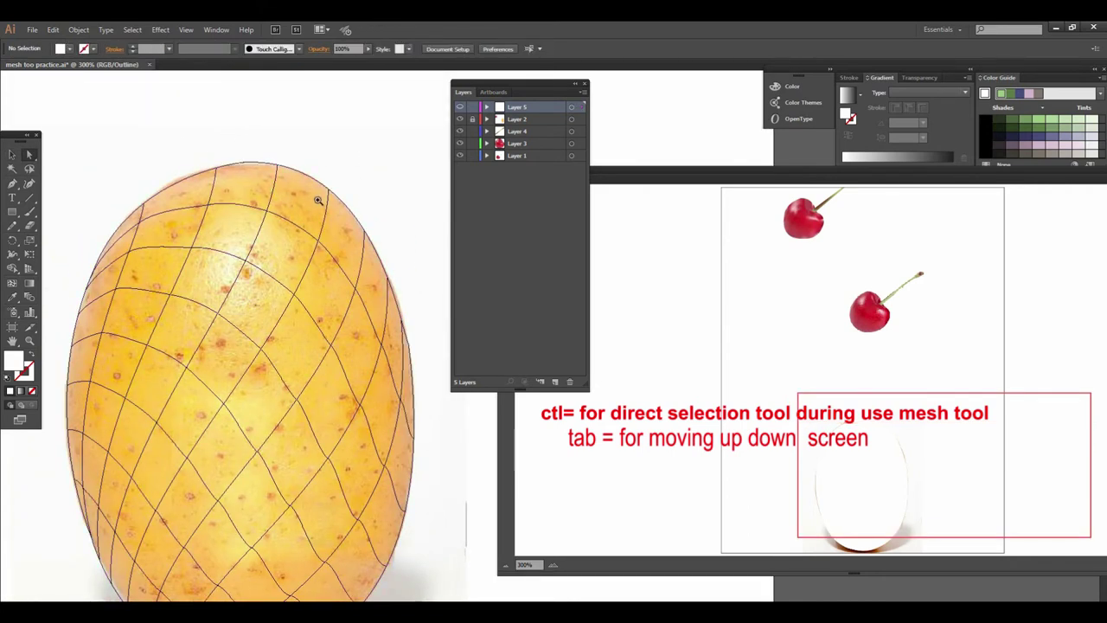
scroll(294, 210, up, 1)
click(291, 250)
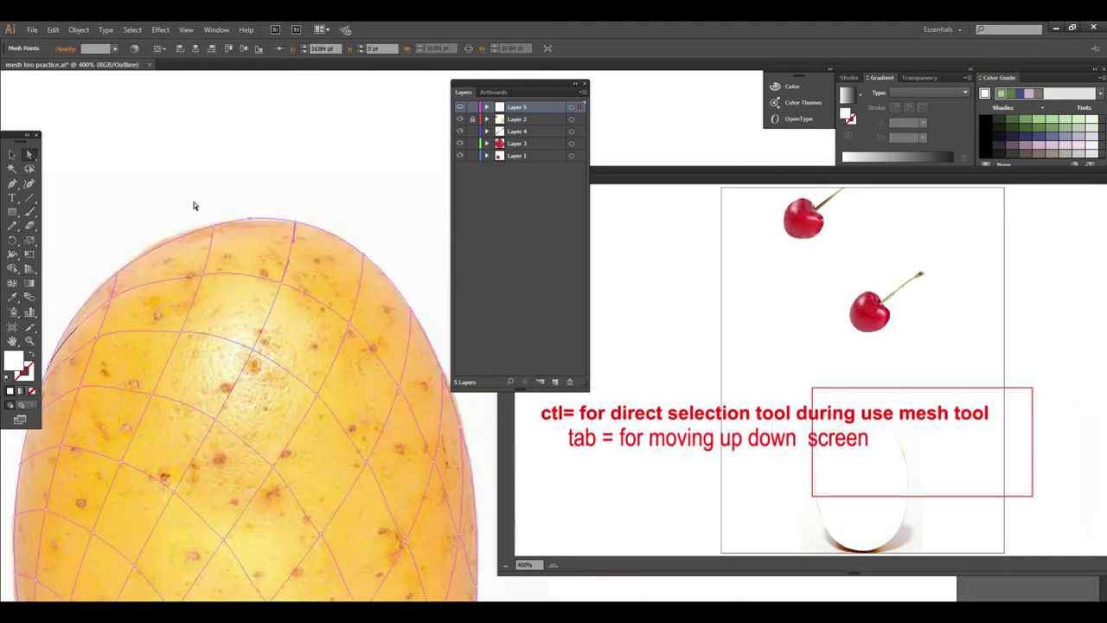
drag(267, 224, 314, 235)
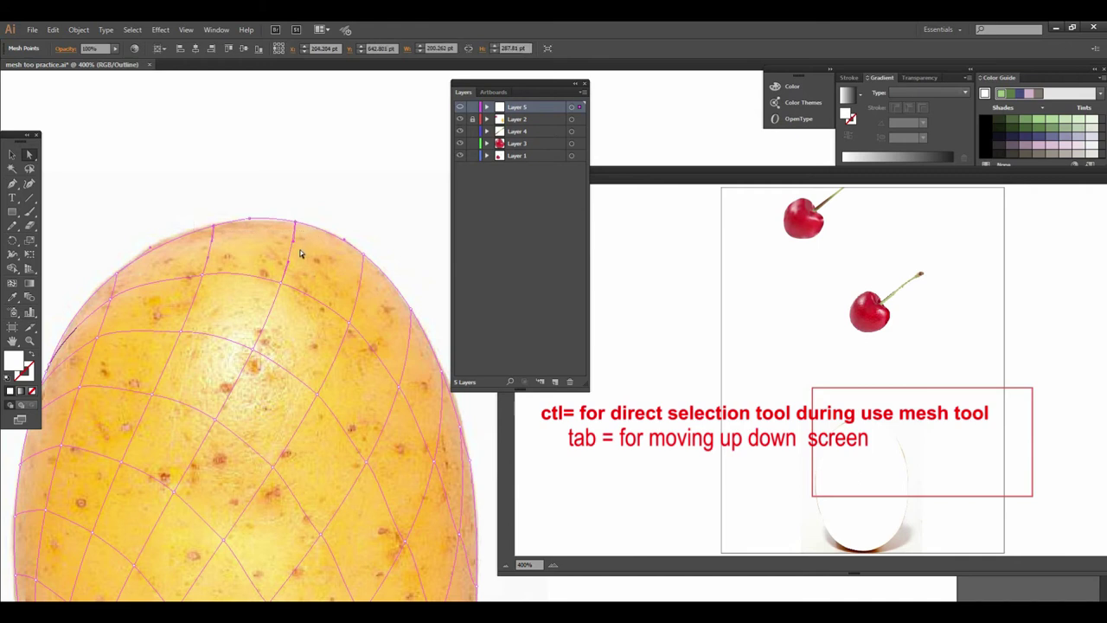
Apply the photo's sampled peach colour to the top and upper-right mesh points.
key(i)
click(271, 223)
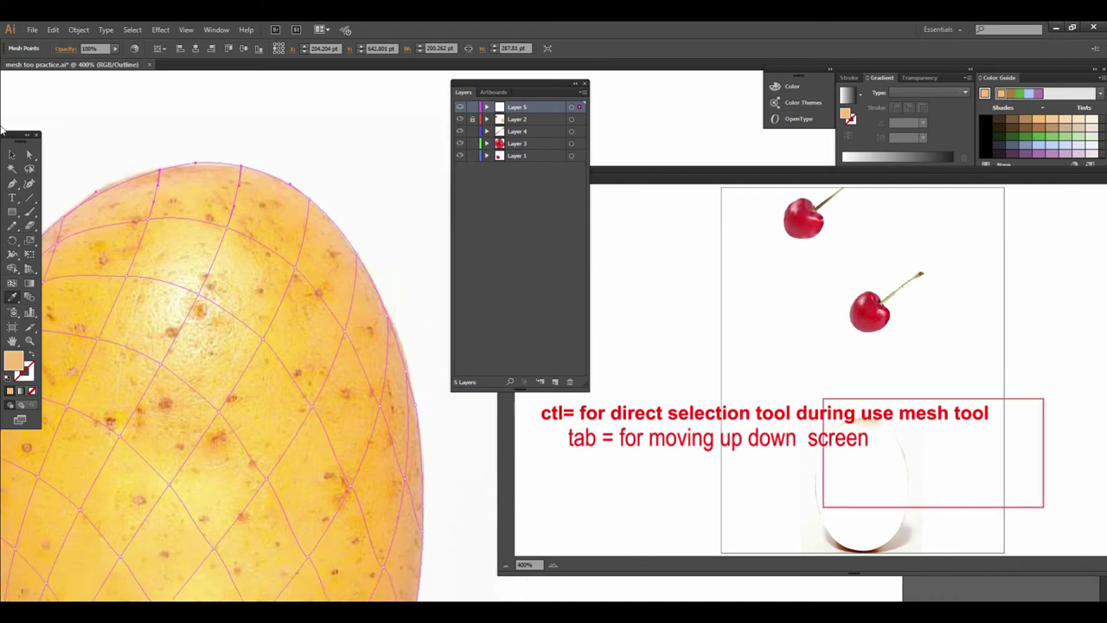
drag(741, 364, 753, 367)
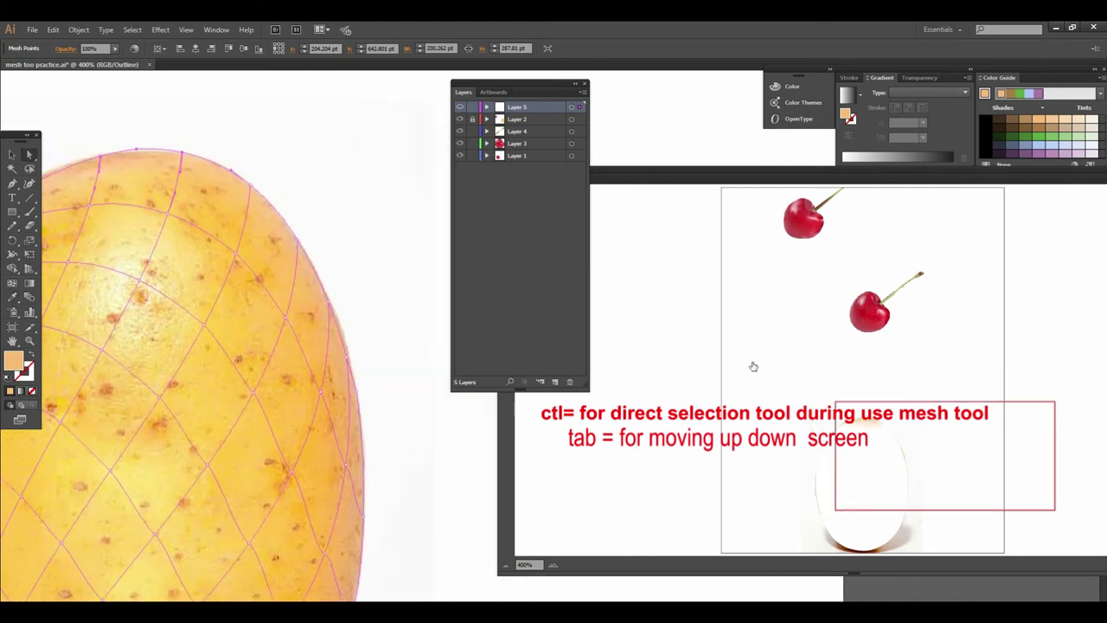
drag(247, 162, 314, 249)
key(i)
click(280, 230)
drag(336, 277, 262, 176)
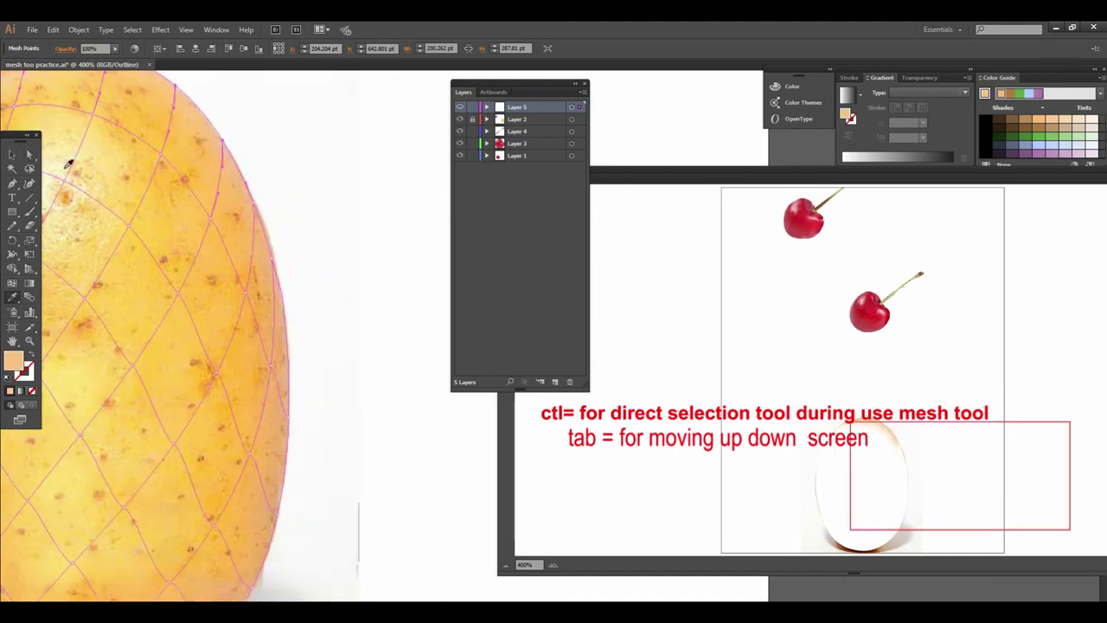
Select the mesh points along the potato's lower right edge.
click(14, 157)
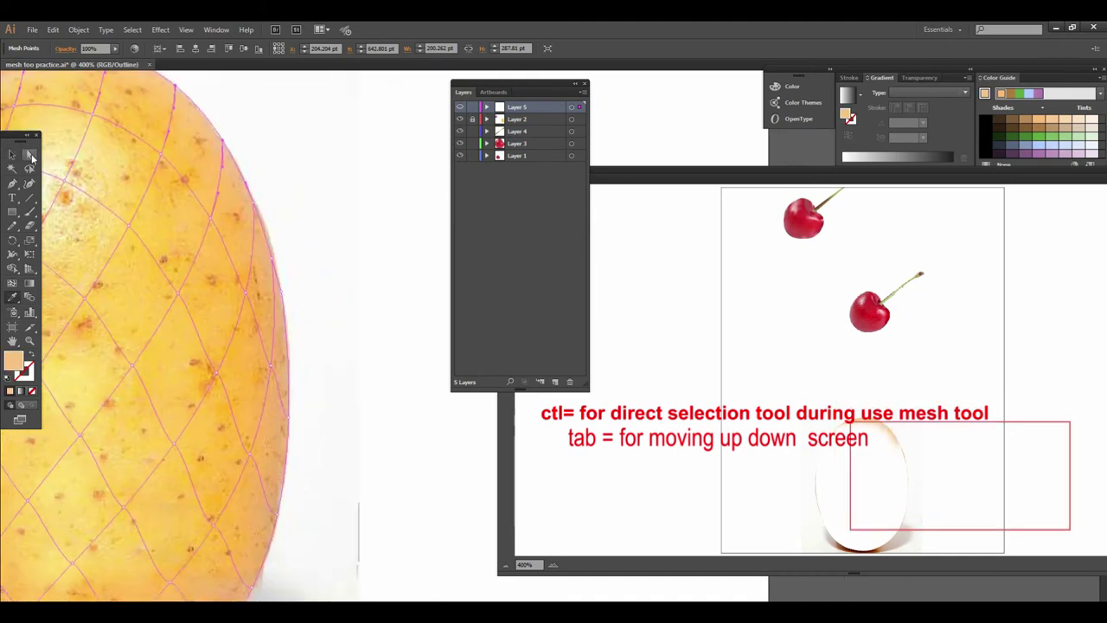
click(257, 208)
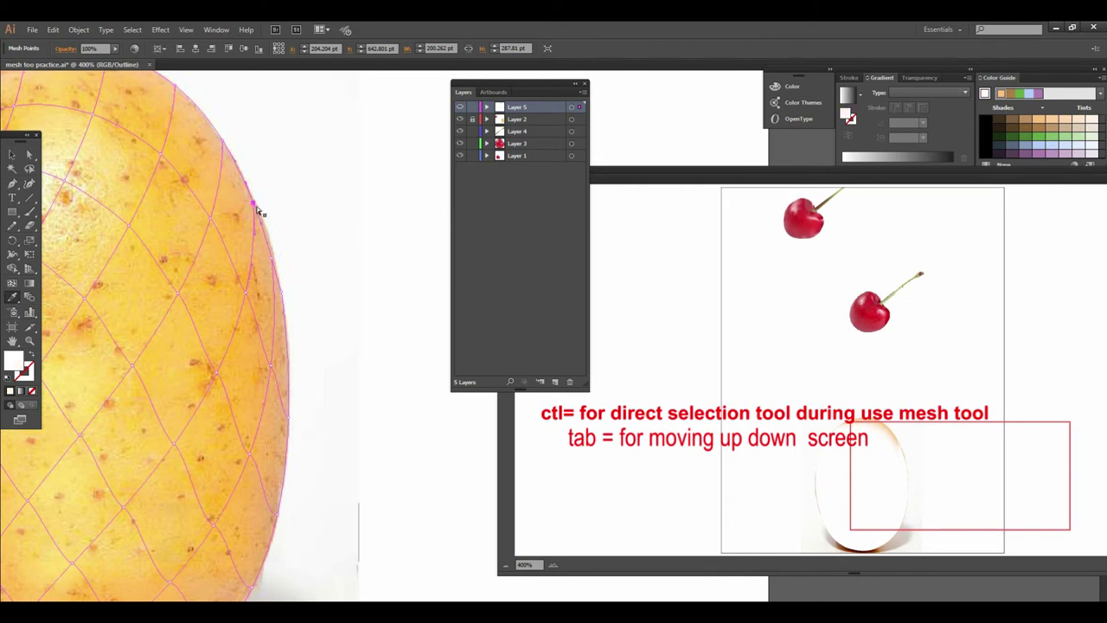
click(274, 262)
mouse_move(296, 297)
mouse_down()
mouse_move(279, 185)
mouse_move(298, 187)
mouse_up()
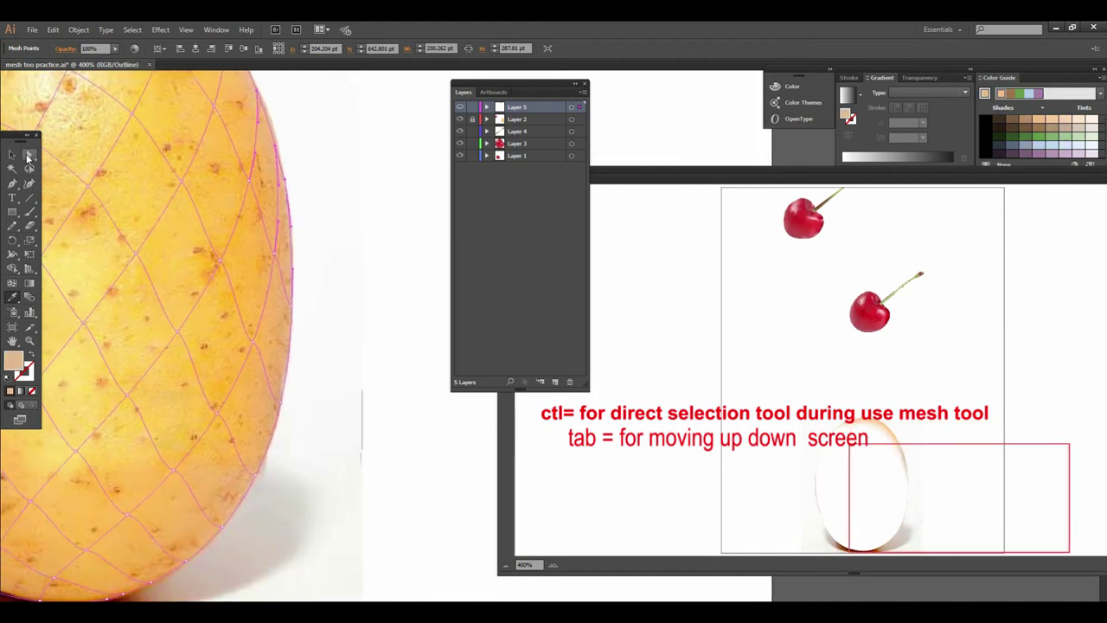
scroll(376, 396, down, 2)
drag(389, 417, 302, 248)
mouse_move(342, 399)
mouse_down()
mouse_move(296, 231)
mouse_move(288, 260)
mouse_up()
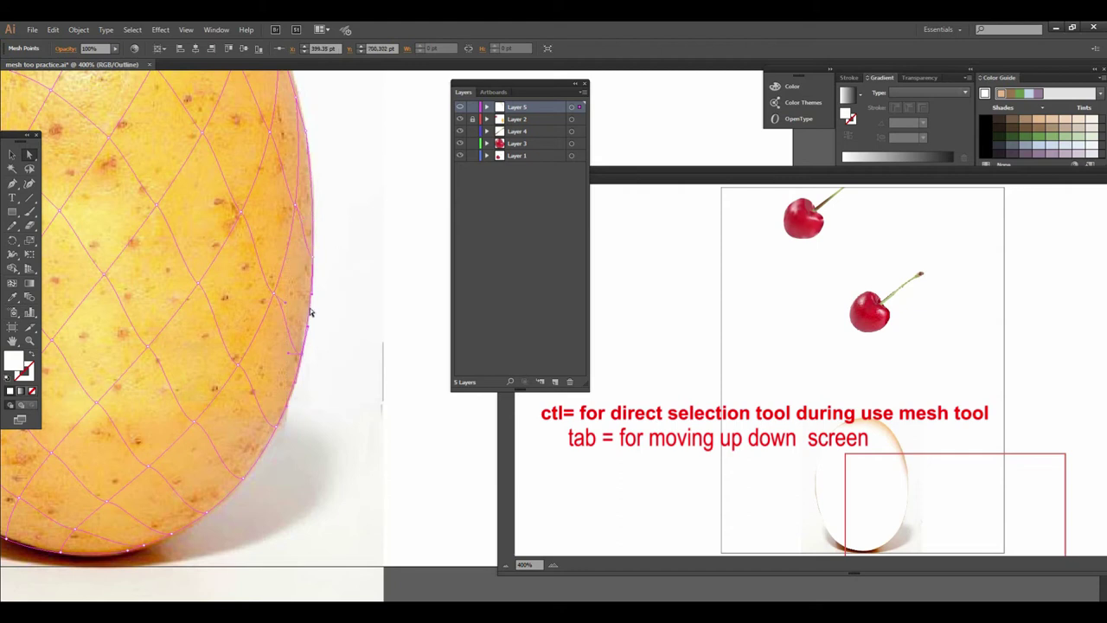
Colour the selected right-edge points and the next edge group with photo-sampled colours.
key(i)
click(296, 309)
scroll(311, 286, down, 2)
click(29, 166)
key(a)
drag(368, 430, 247, 342)
key(i)
click(278, 325)
scroll(173, 260, down, 2)
scroll(173, 260, left, 1)
Give another small group of edge mesh points a sampled orange.
key(a)
drag(247, 298, 249, 303)
key(i)
click(264, 304)
scroll(285, 285, down, 2)
Zoom in on the potato's bottom edge and select its mesh points.
key(ctrl+plus)
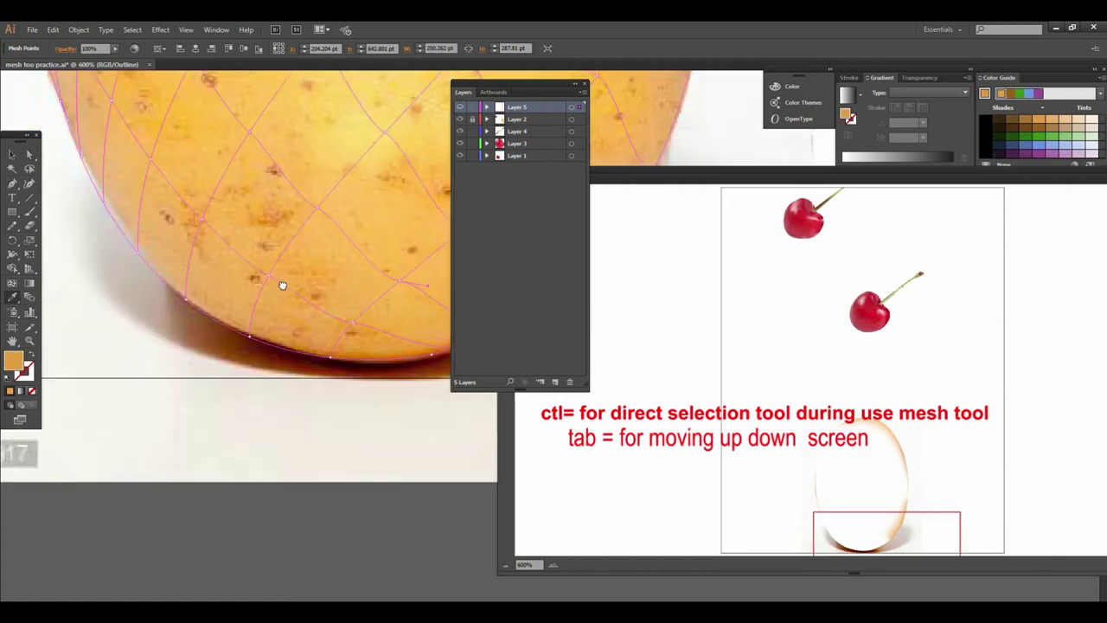
drag(288, 283, 231, 266)
drag(344, 389, 219, 304)
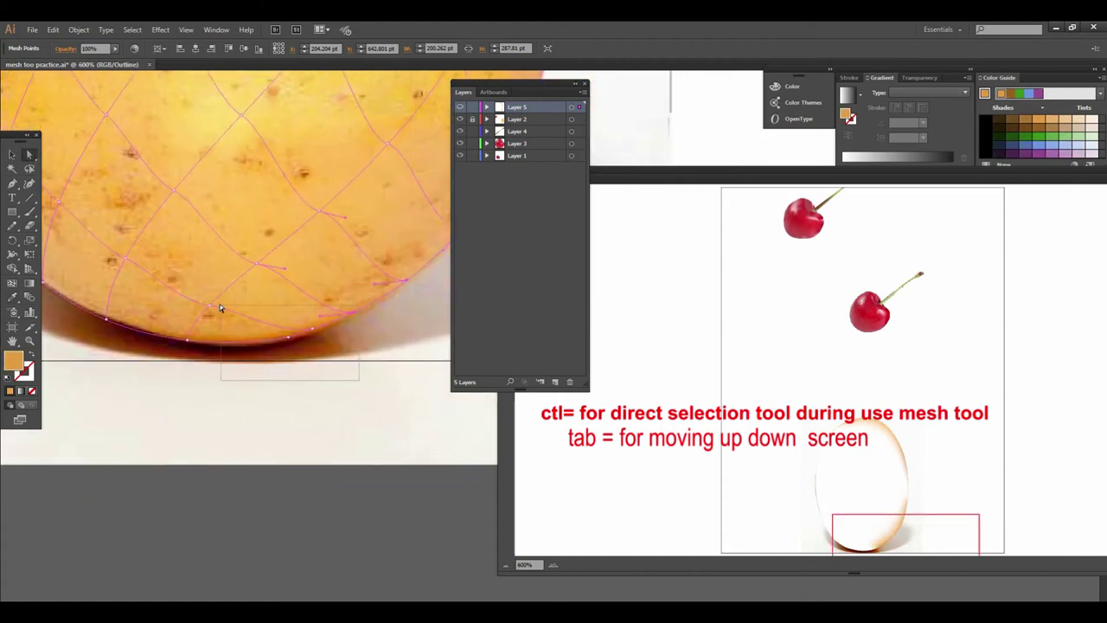
click(314, 328)
scroll(346, 355, up, 2)
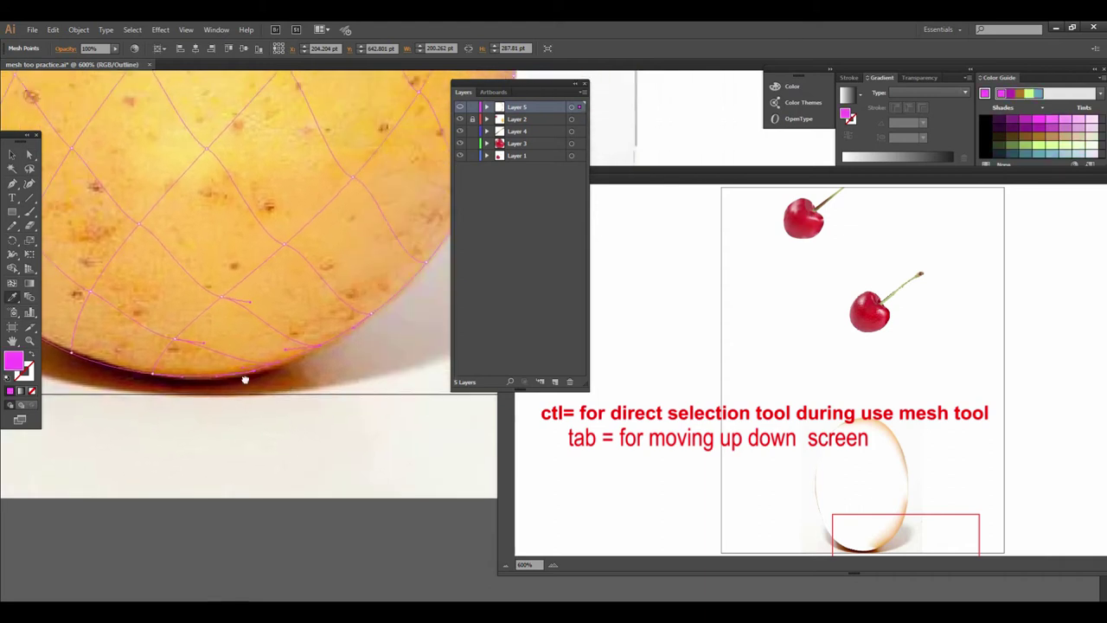
click(335, 358)
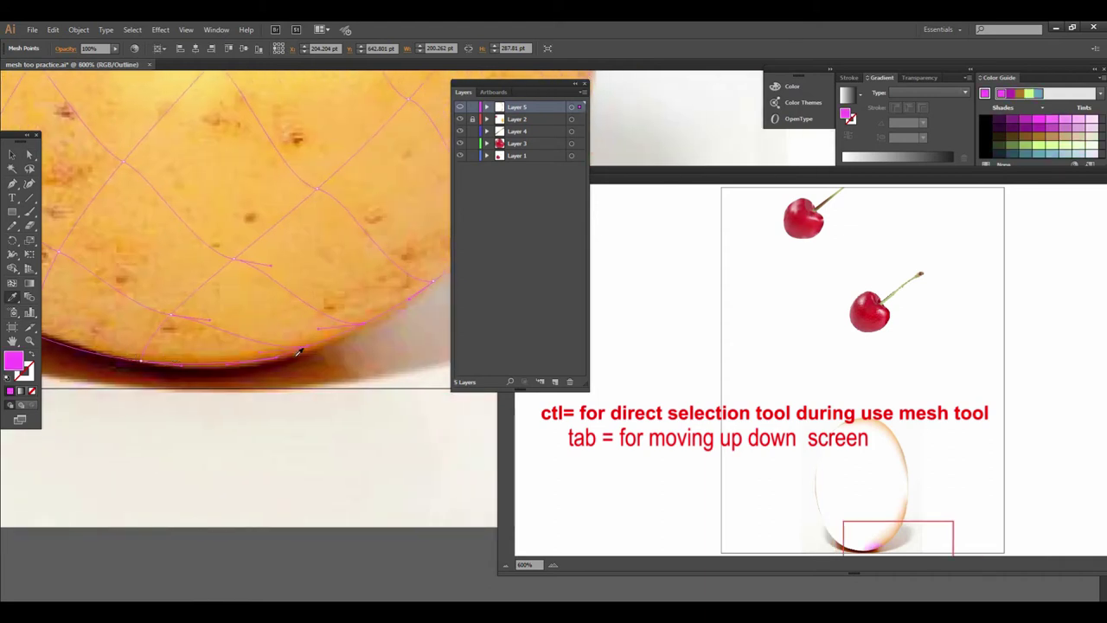
click(304, 339)
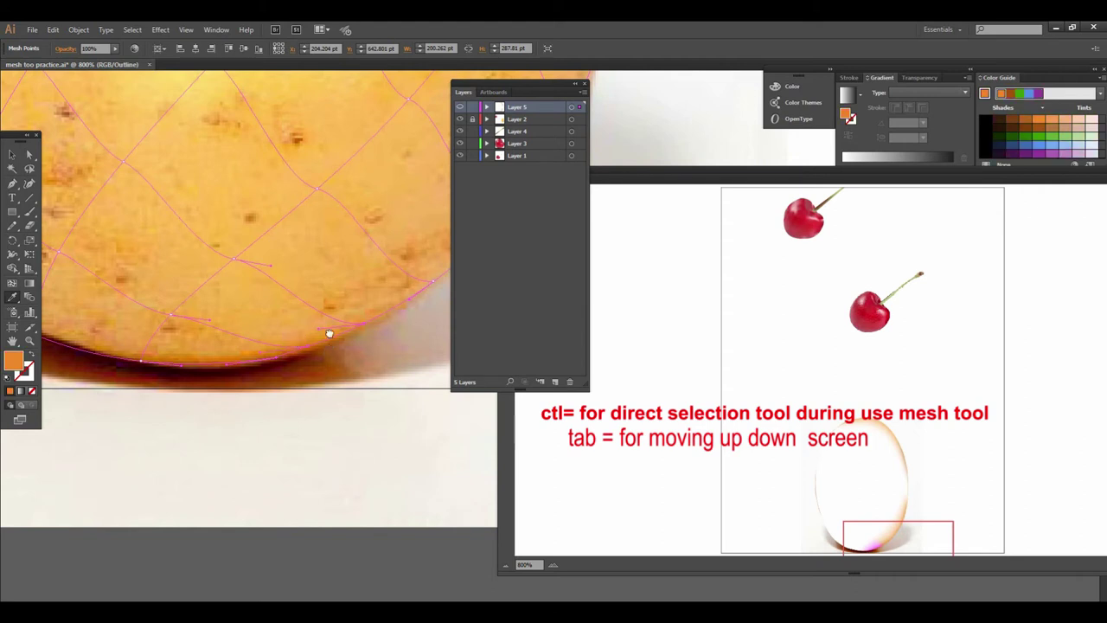
scroll(329, 333, down, 1)
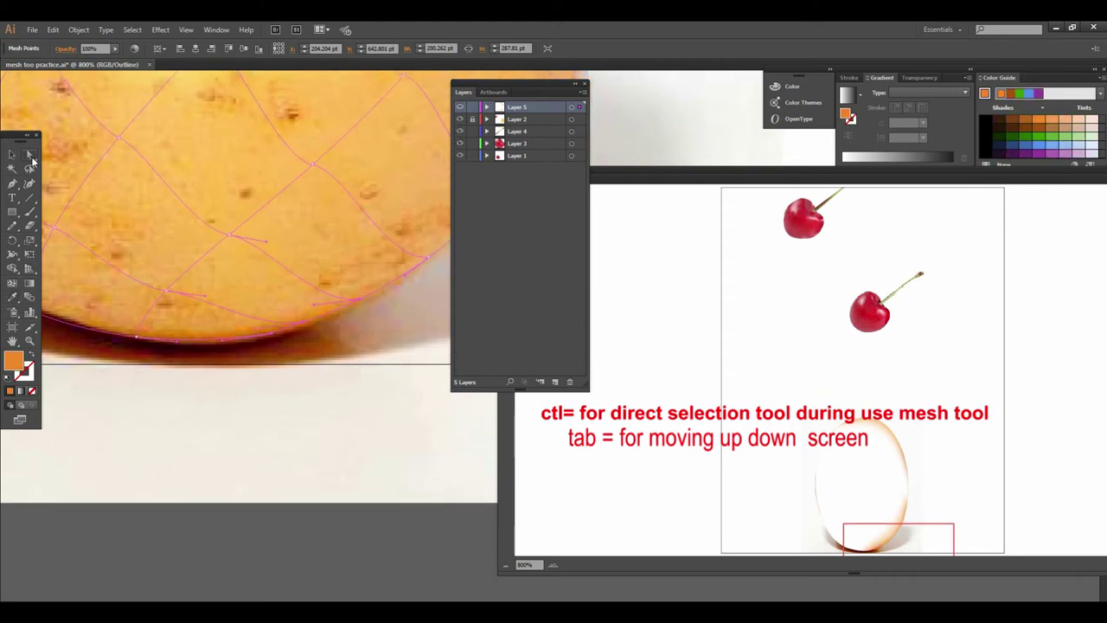
scroll(269, 371, up, 2)
mouse_move(349, 434)
mouse_down()
mouse_move(136, 355)
mouse_move(131, 372)
mouse_up()
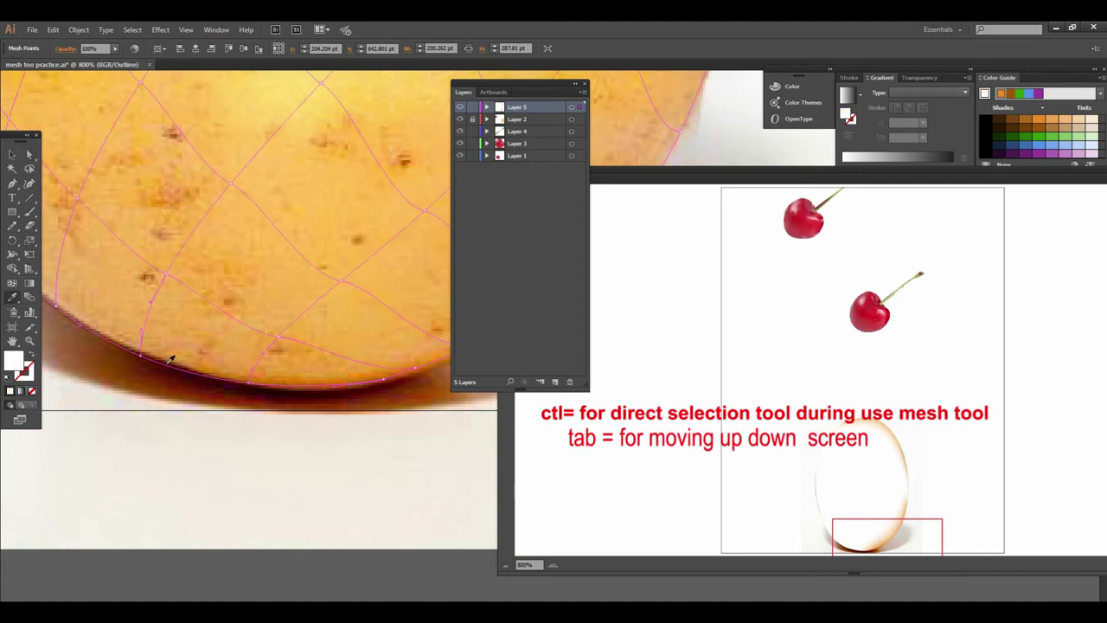
Colour a mesh point near the lower edge with a sampled orange.
mouse_move(173, 324)
mouse_down()
mouse_move(248, 420)
mouse_move(232, 395)
mouse_up()
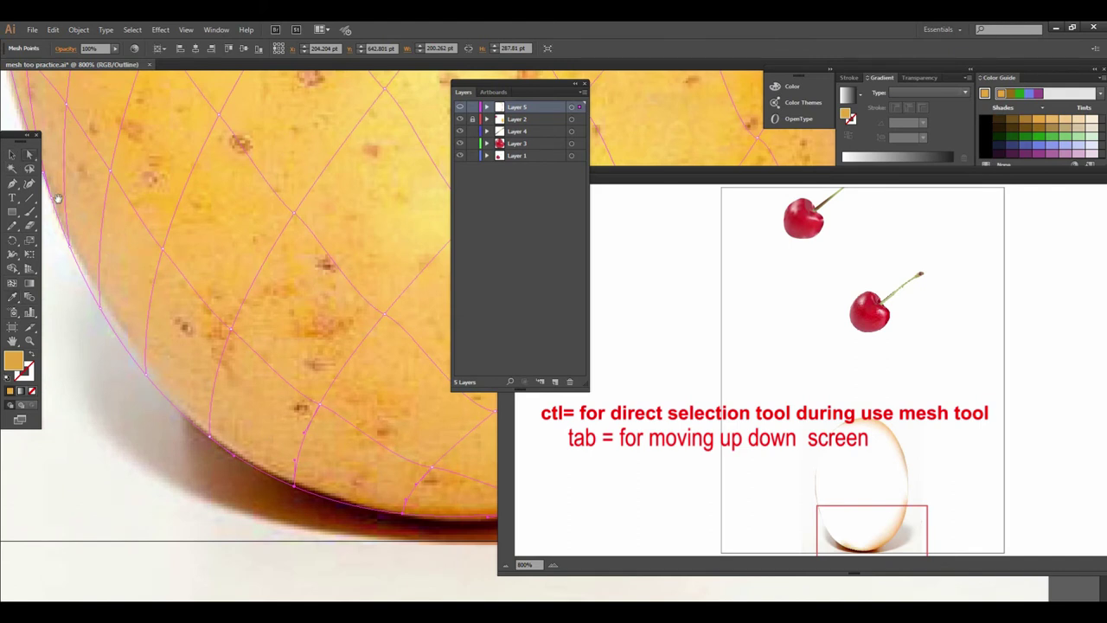
drag(58, 199, 164, 276)
click(289, 498)
key(i)
click(315, 458)
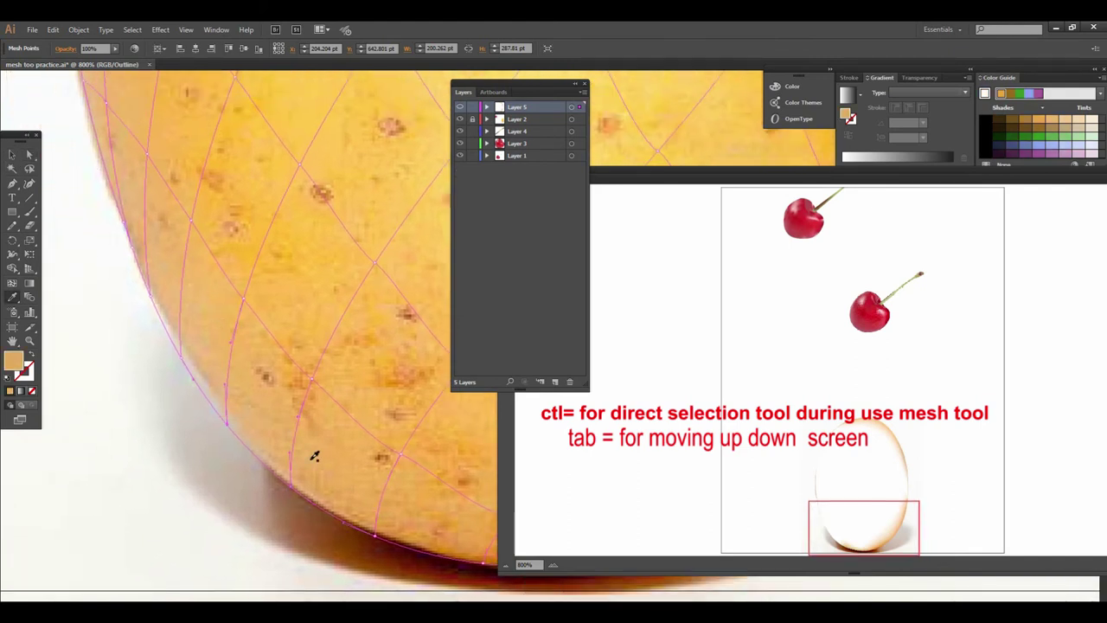
scroll(317, 463, up, 2)
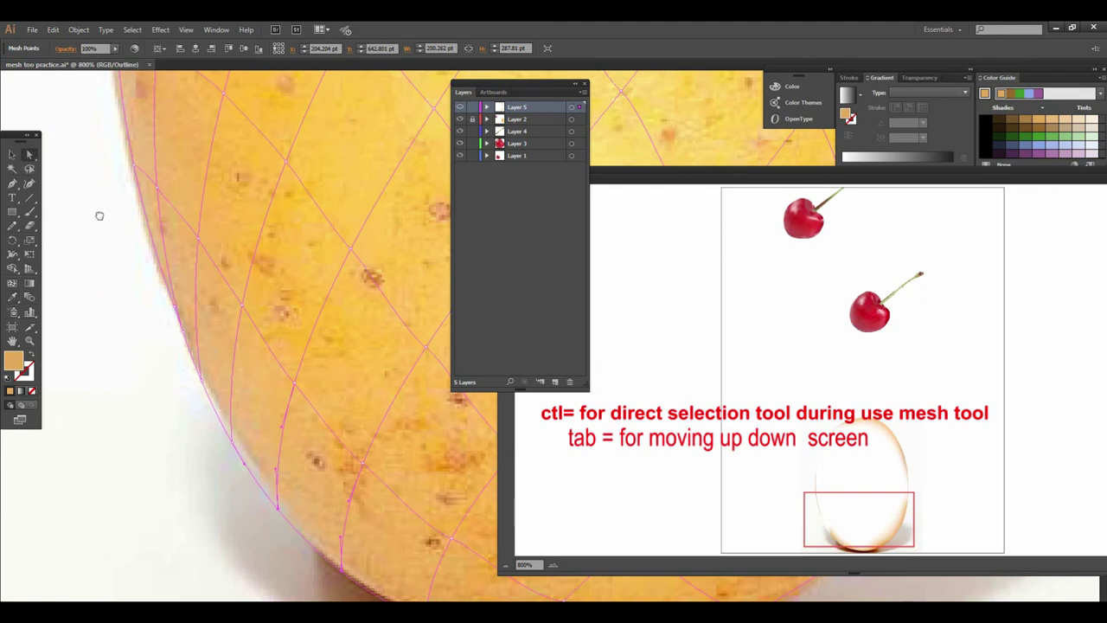
scroll(230, 355, down, 2)
Colour the lower-left and left-edge mesh points with colours sampled from the photo.
drag(129, 331, 242, 485)
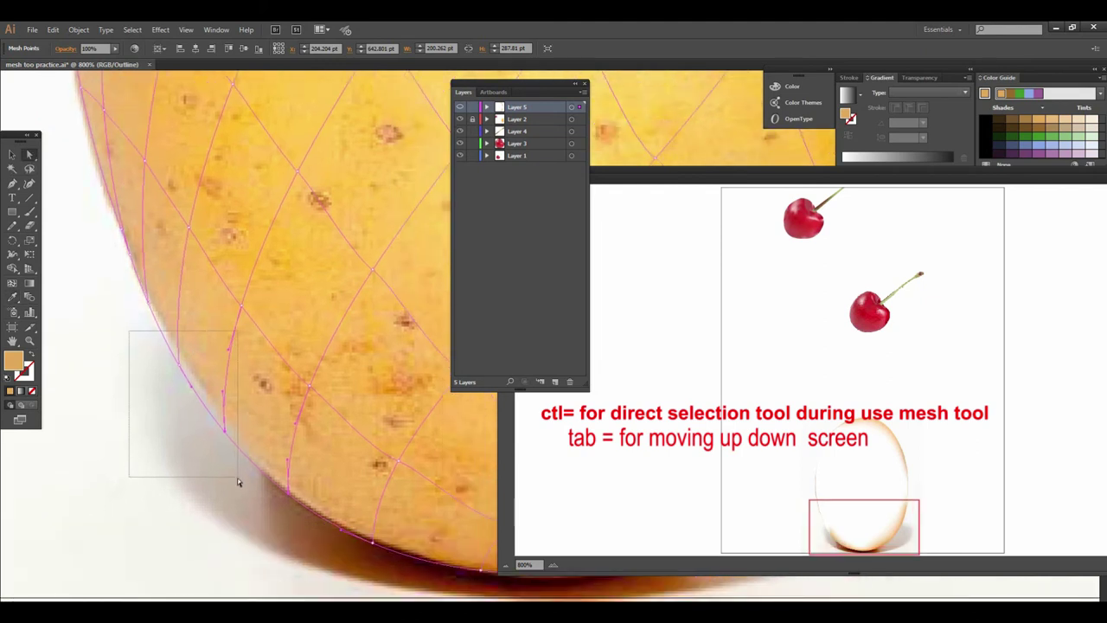
key(i)
click(217, 331)
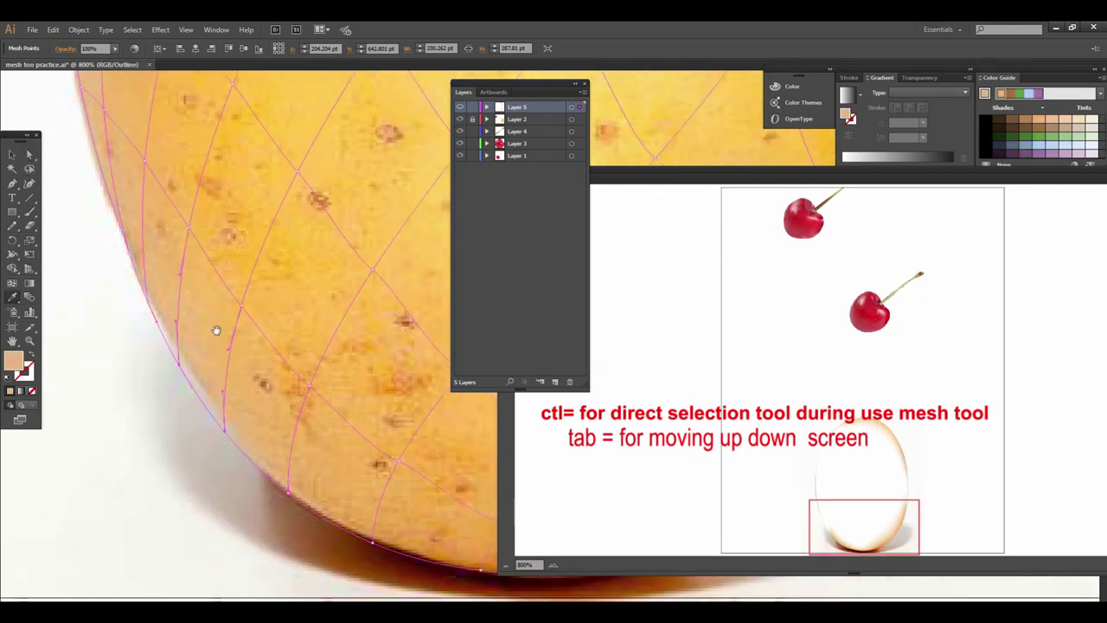
scroll(217, 331, up, 2)
click(13, 156)
click(29, 156)
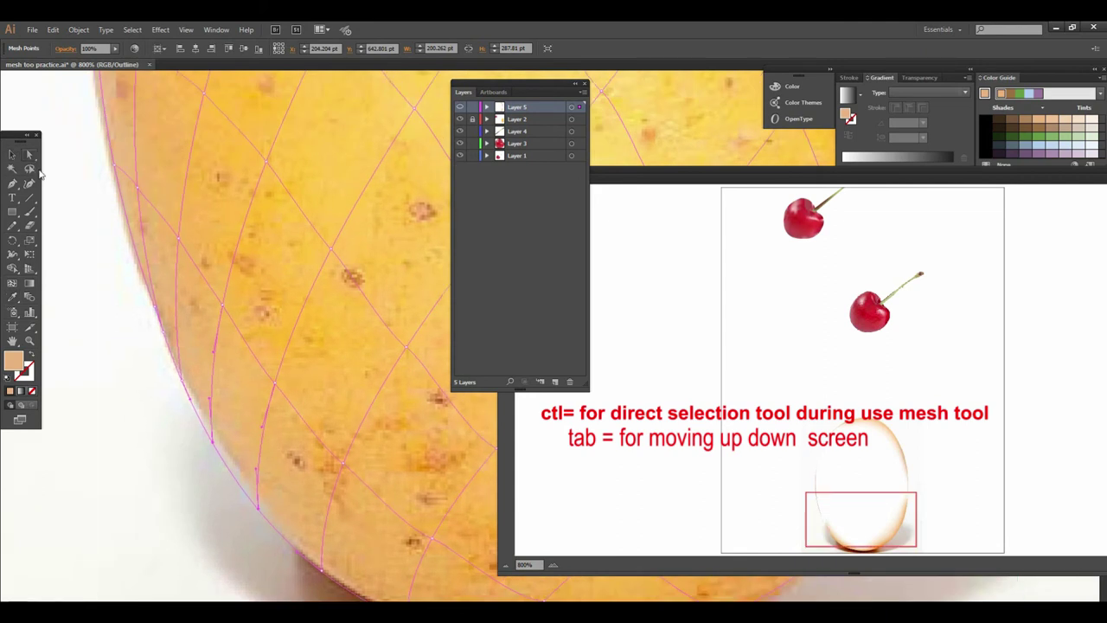
drag(76, 247, 175, 433)
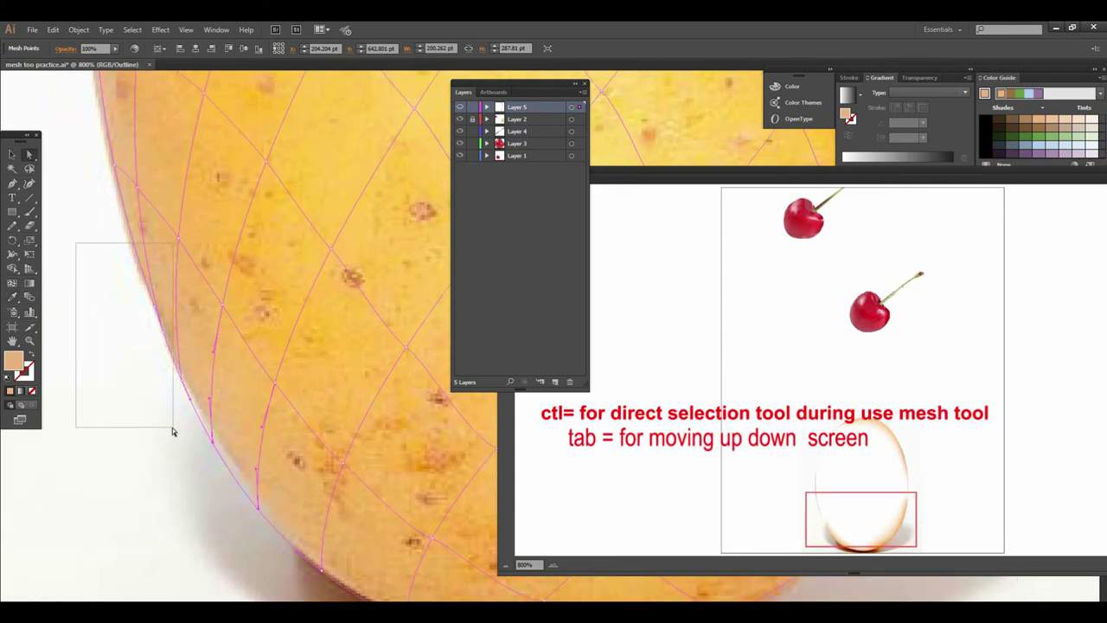
key(i)
click(187, 301)
scroll(205, 408, up, 3)
Colour two more groups of left-edge mesh points with sampled orange tones.
click(29, 155)
drag(109, 201, 183, 403)
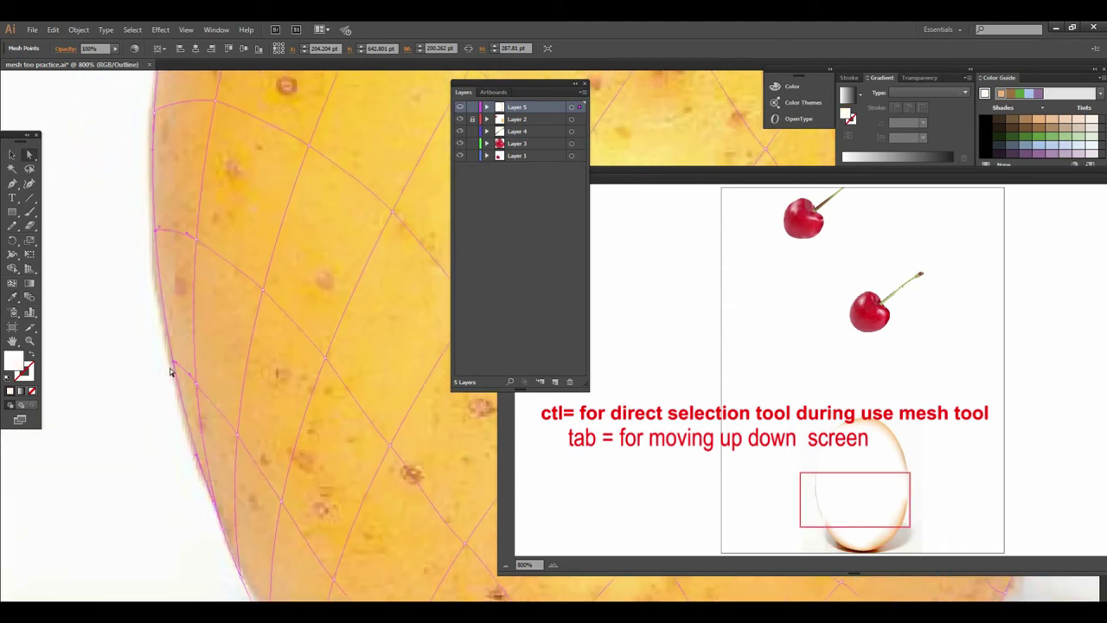
key(i)
click(198, 215)
scroll(208, 346, up, 3)
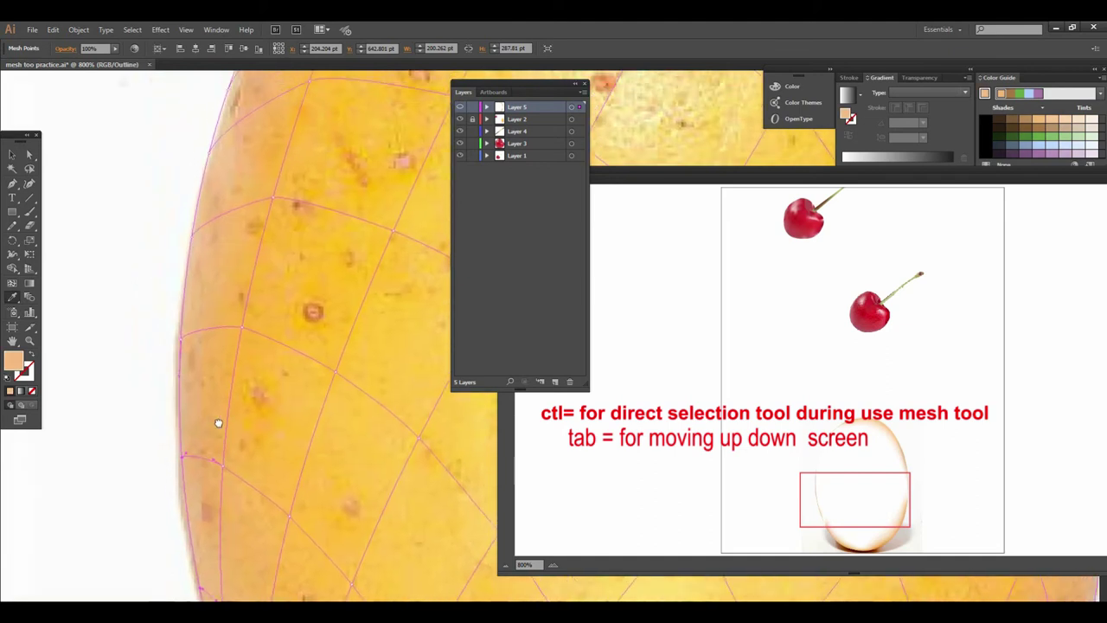
click(28, 156)
drag(123, 203, 197, 464)
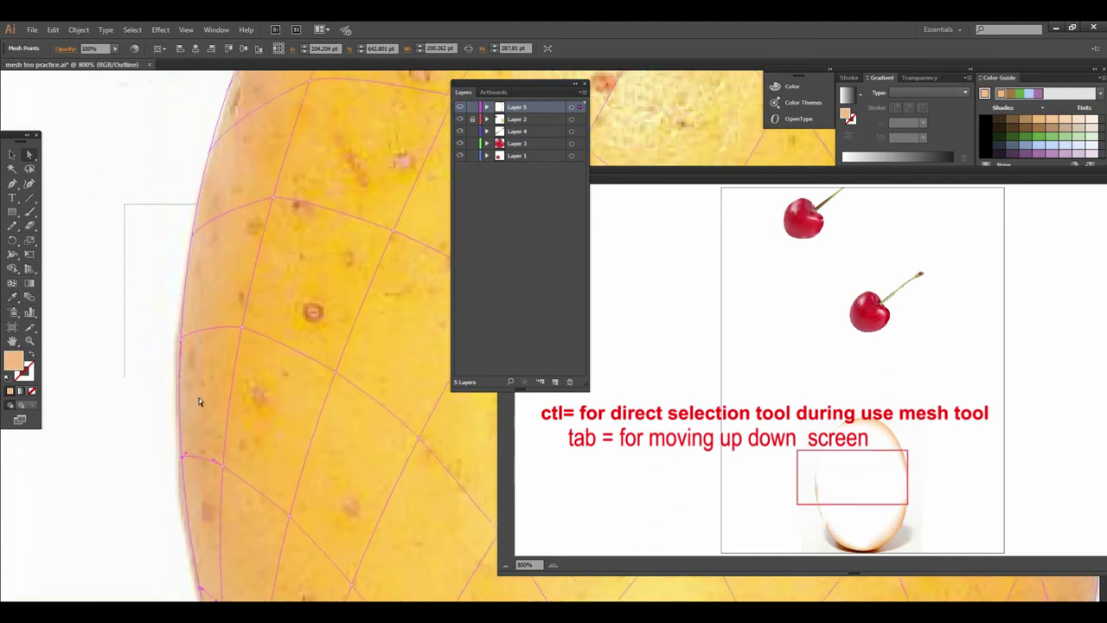
key(i)
click(208, 264)
drag(229, 229, 164, 483)
Give the upper-left edge mesh points a peach colour sampled from the photo.
key(v)
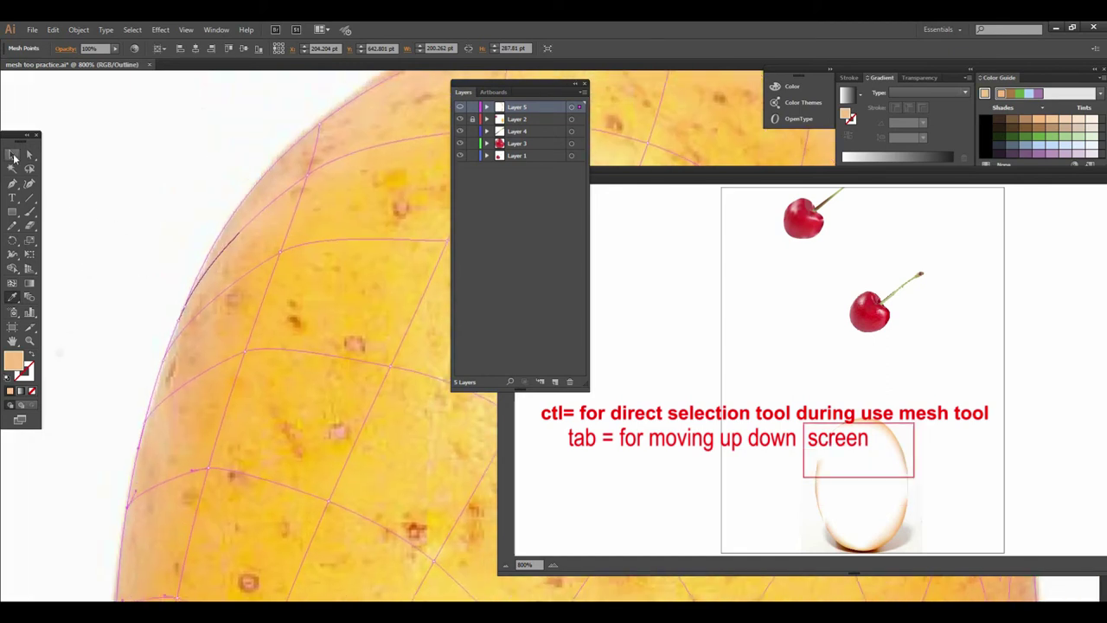
click(30, 155)
click(156, 290)
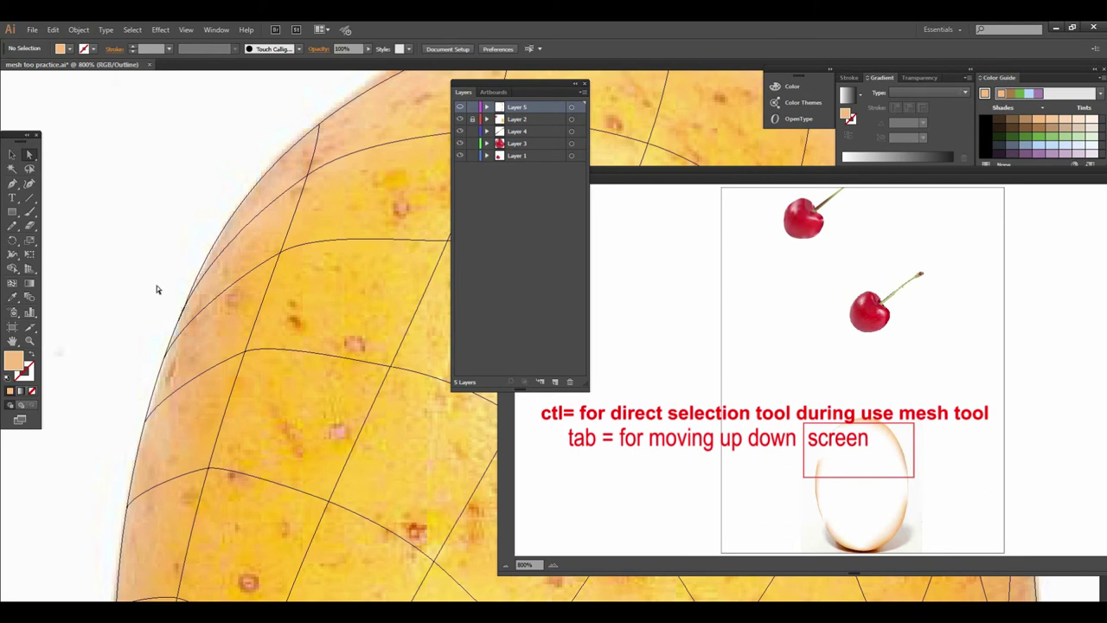
click(173, 329)
drag(116, 270, 192, 450)
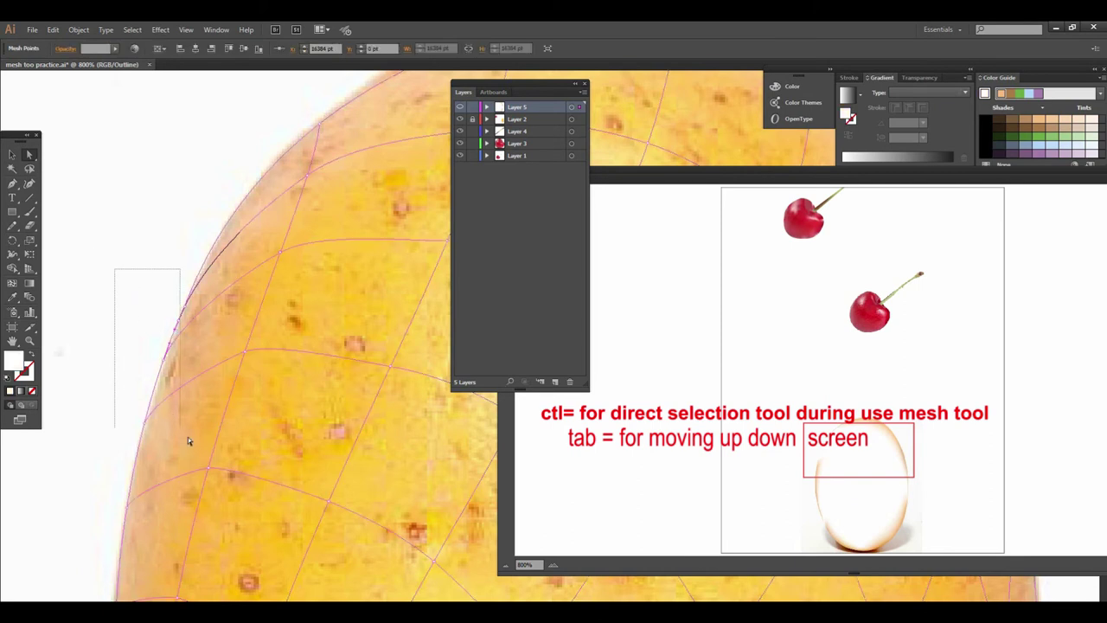
key(i)
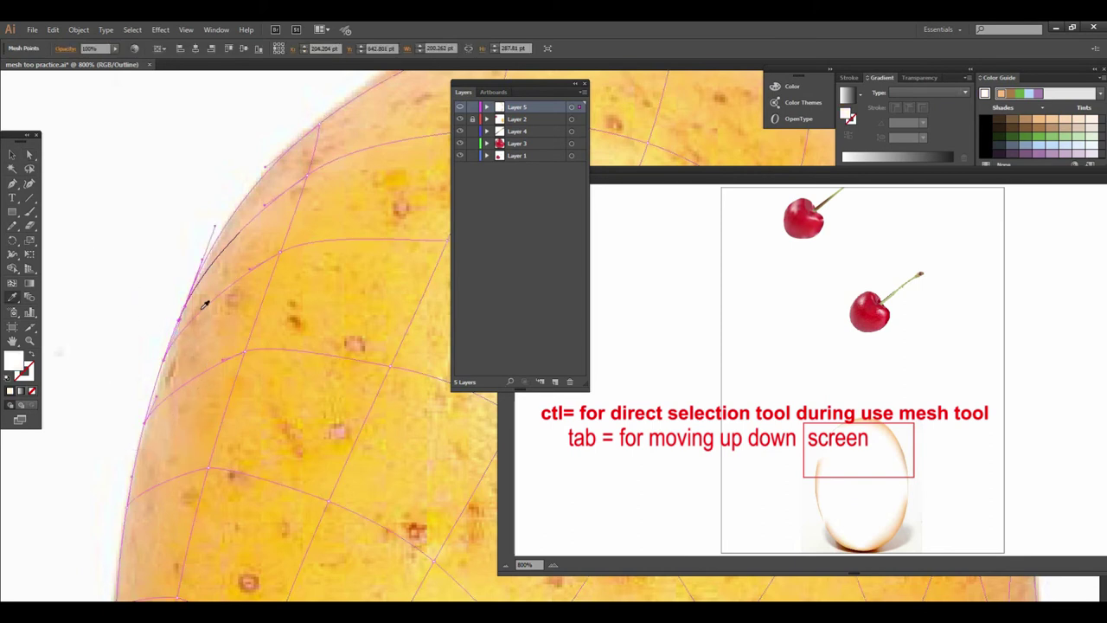
click(208, 313)
Give the top-left edge mesh points a beige sampled from the photo.
mouse_move(272, 297)
mouse_down()
mouse_move(230, 316)
mouse_move(199, 375)
mouse_move(173, 286)
mouse_up()
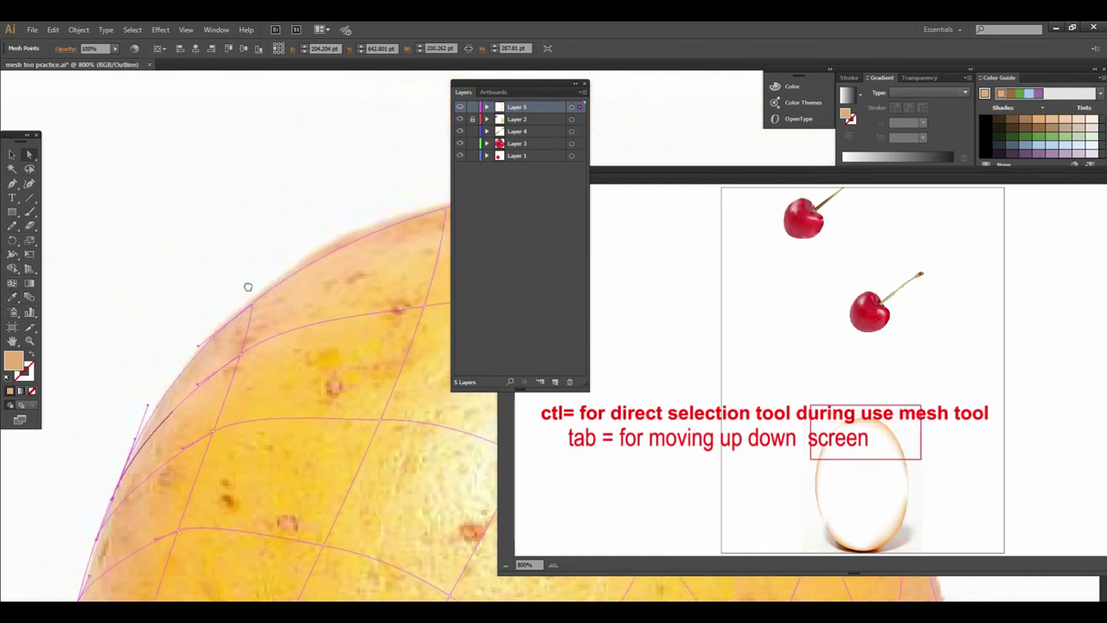
drag(248, 286, 189, 326)
drag(144, 290, 216, 354)
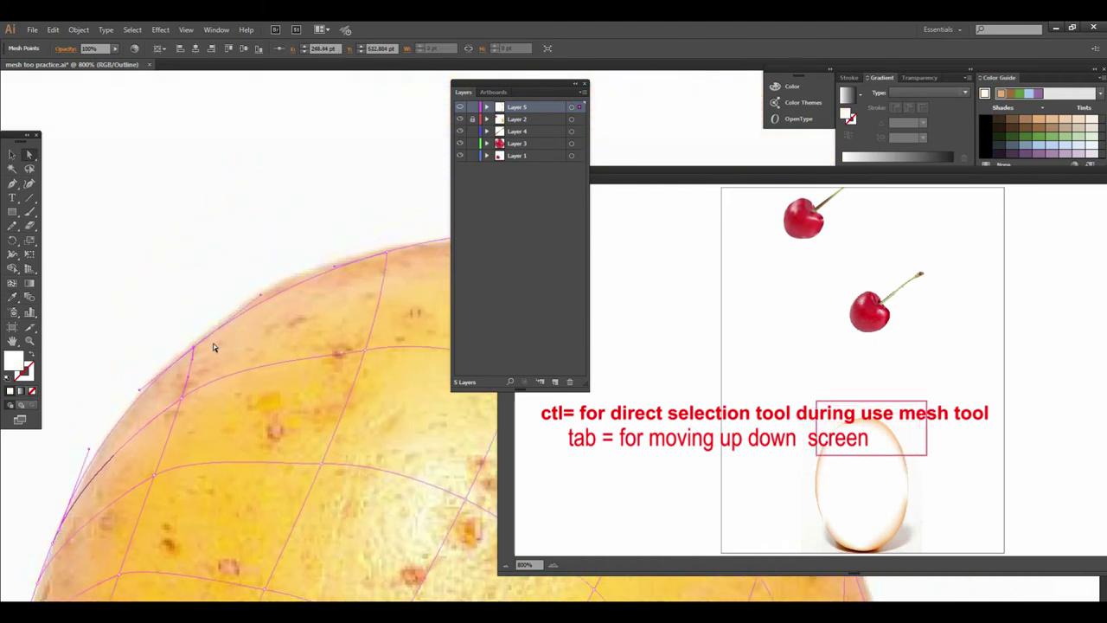
click(230, 320)
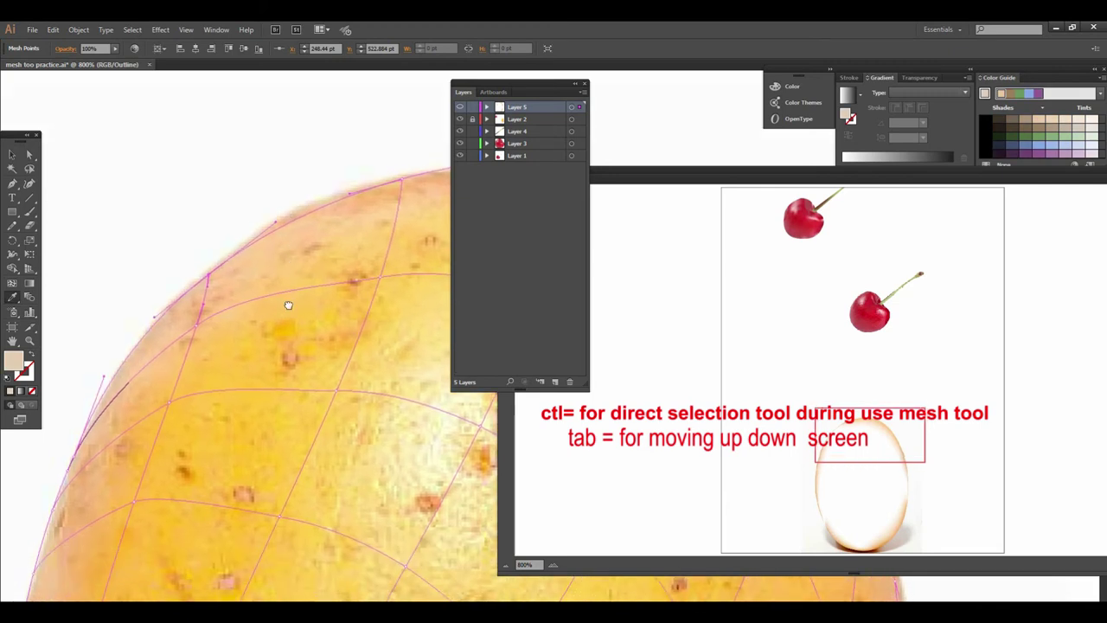
drag(289, 304, 202, 291)
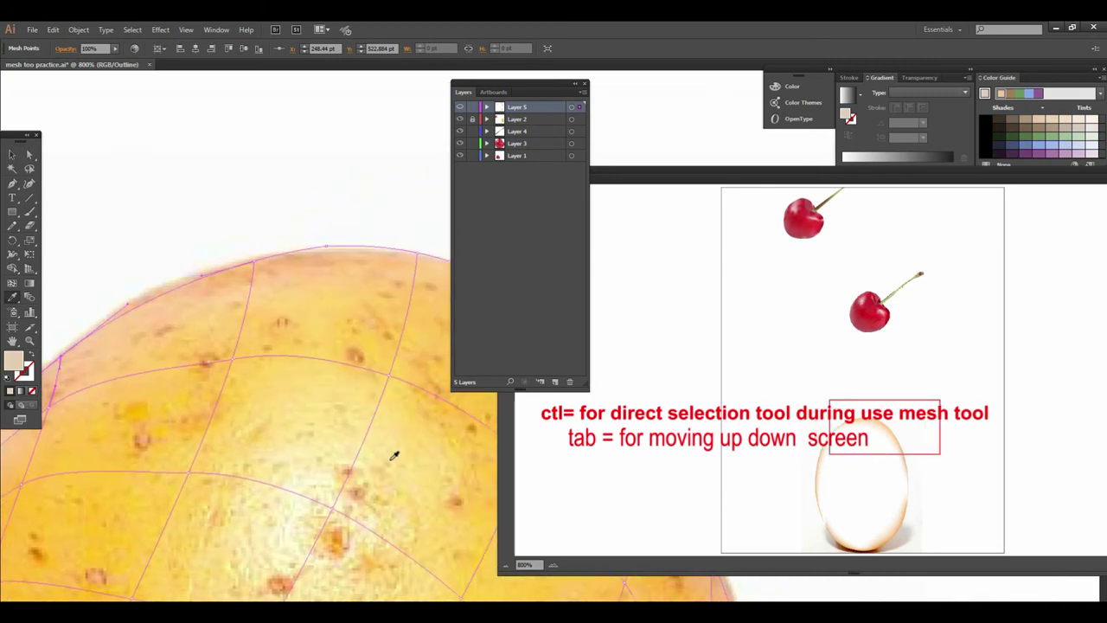
Zoom out and apply sampled pale yellow to mesh points across the potato's top.
key(ctrl+minus)
mouse_move(366, 447)
mouse_down()
mouse_move(289, 403)
mouse_move(228, 462)
mouse_up()
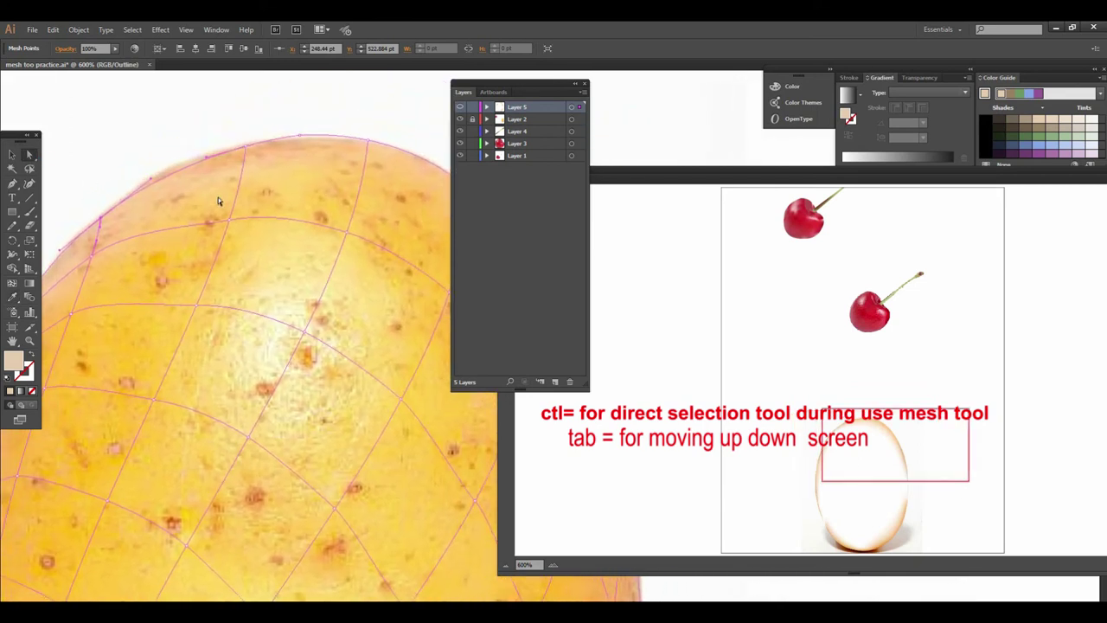
drag(179, 199, 359, 358)
key(i)
click(353, 320)
drag(383, 363, 361, 296)
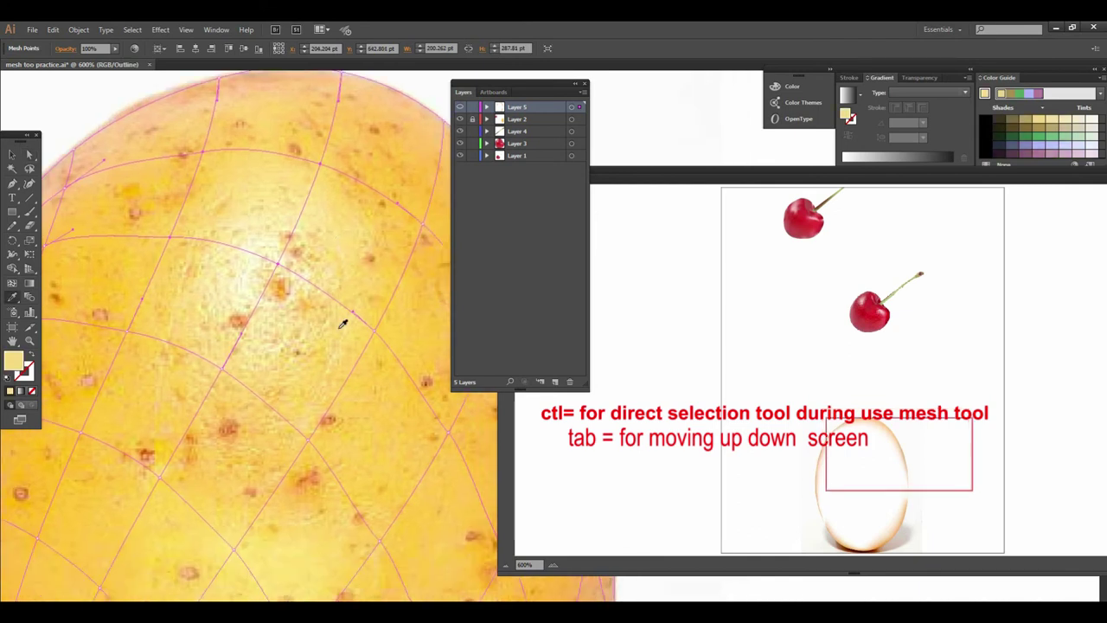
Colour further upper-interior mesh points with pale yellow sampled from the photo.
drag(196, 262, 98, 255)
click(262, 316)
key(i)
click(285, 341)
scroll(285, 363, down, 2)
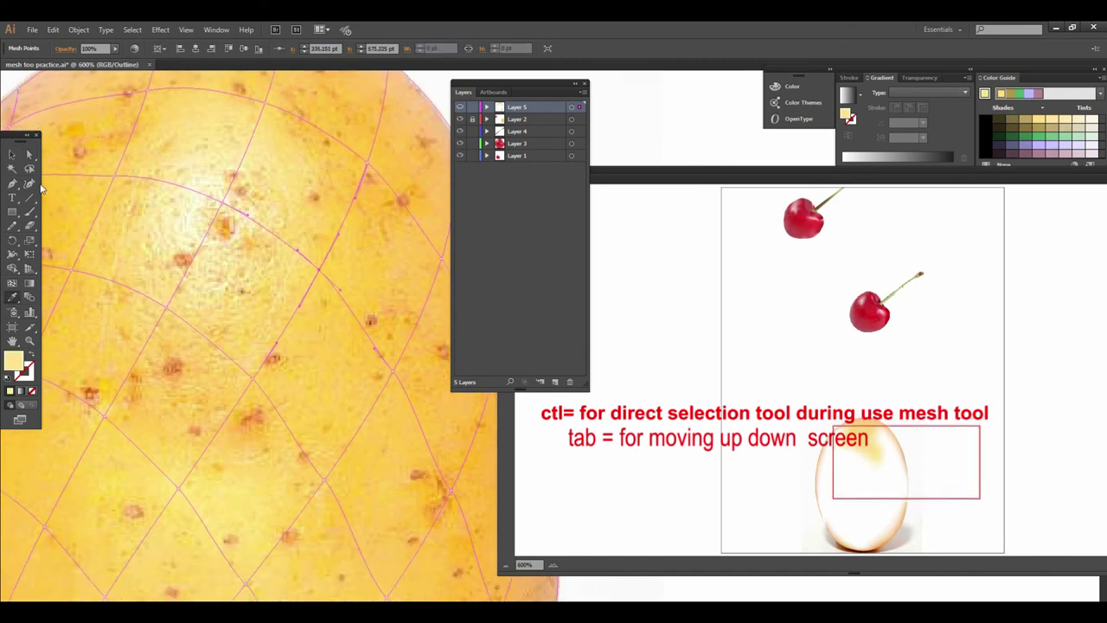
click(30, 154)
click(184, 336)
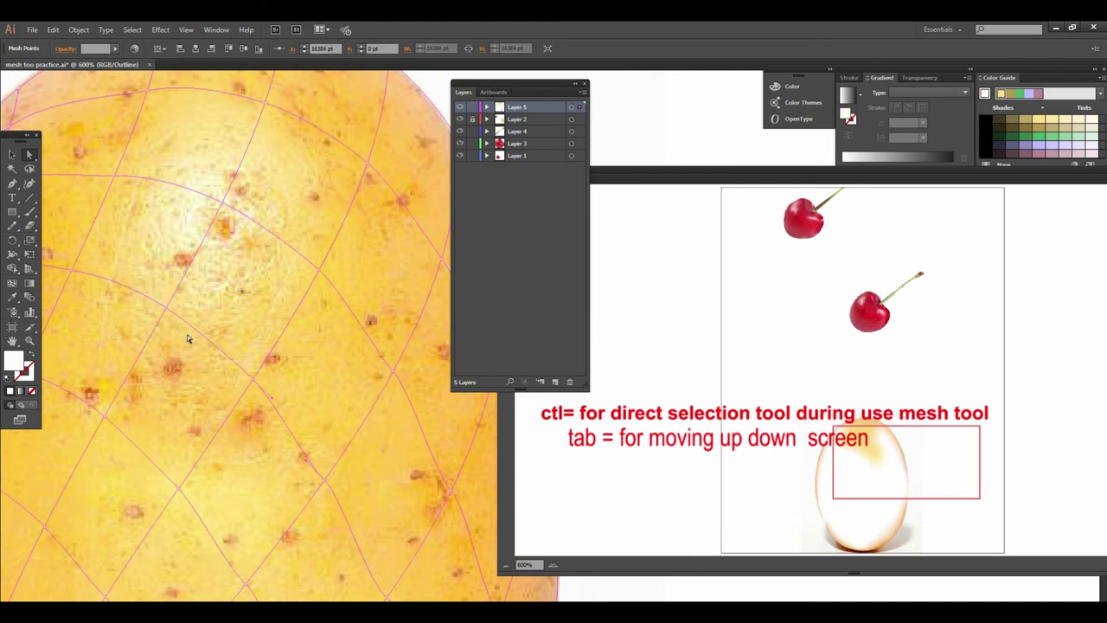
click(173, 329)
key(i)
click(256, 335)
Recolour additional potato mesh points with sampled yellow, spreading the shading inward.
drag(250, 384, 282, 297)
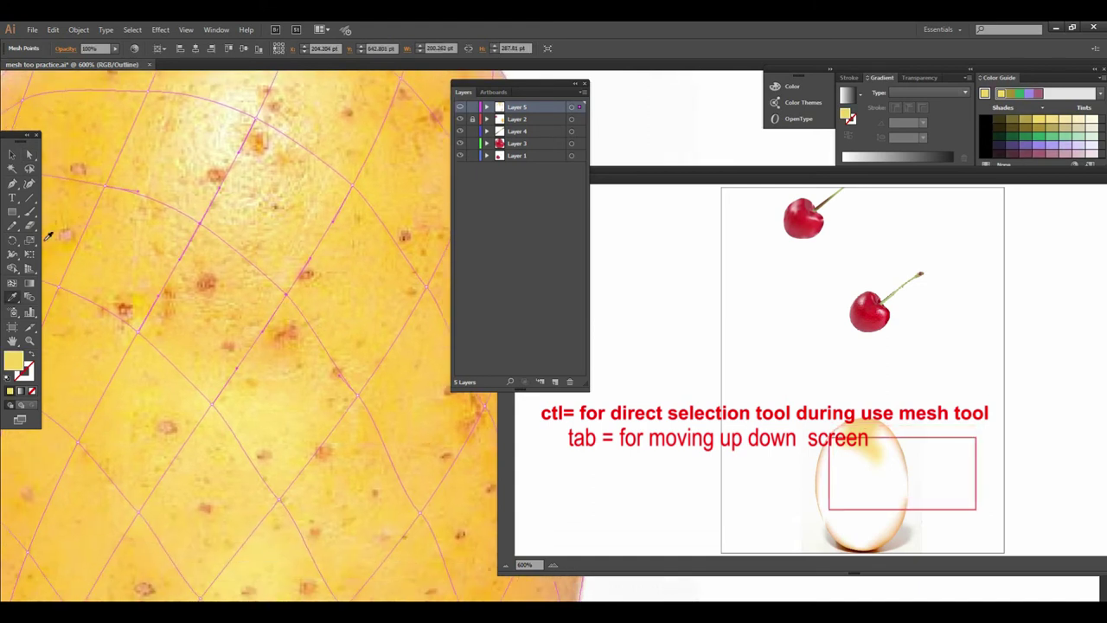
click(29, 156)
click(209, 402)
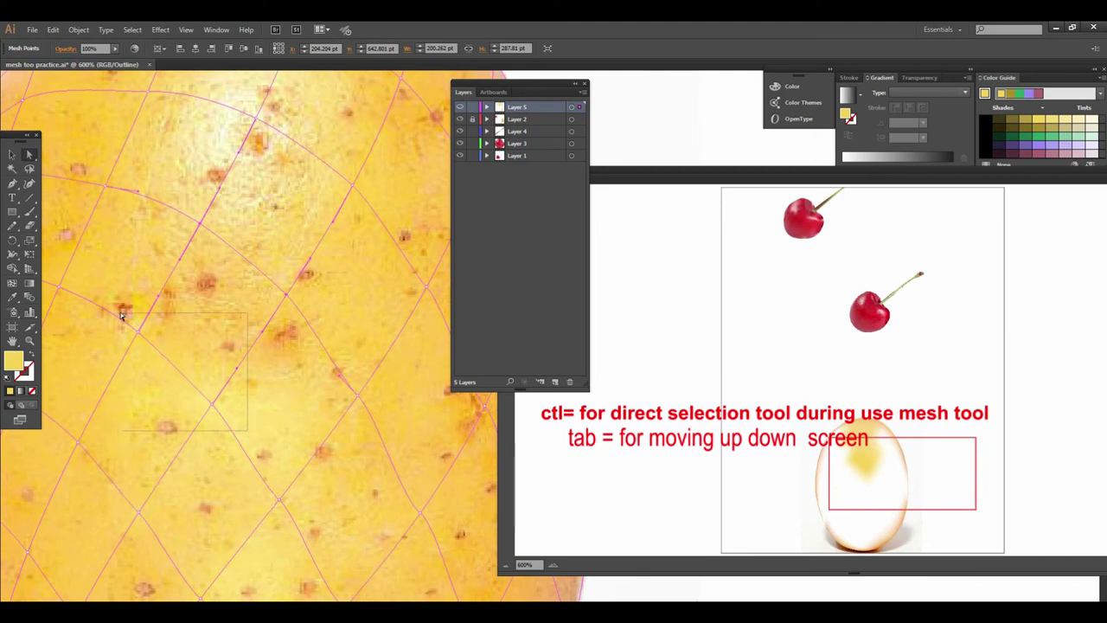
click(195, 371)
drag(195, 370, 292, 317)
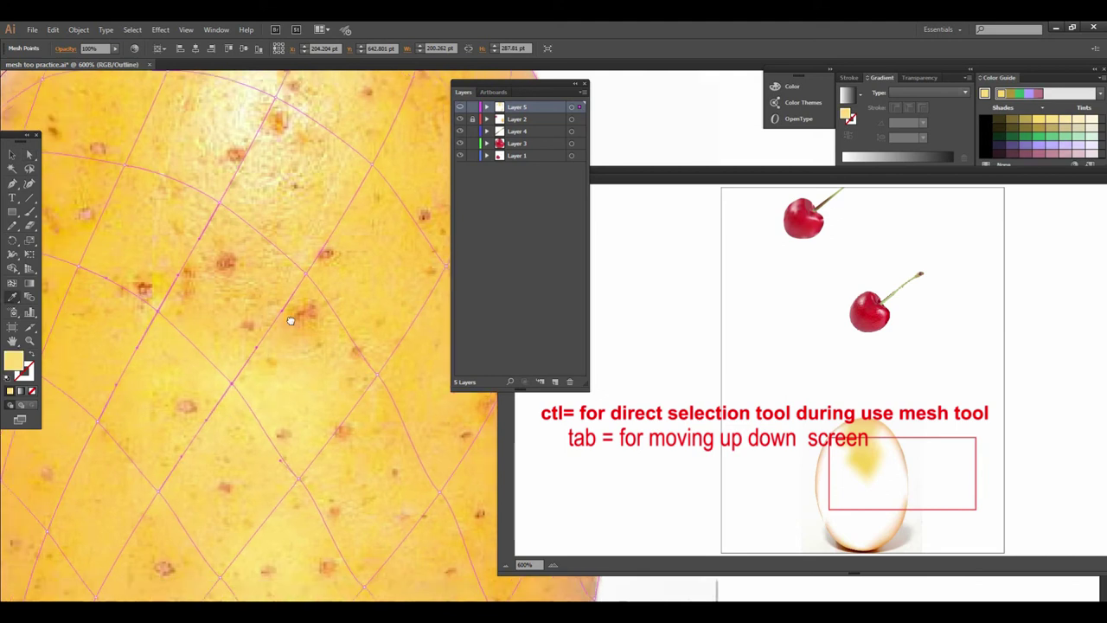
click(29, 156)
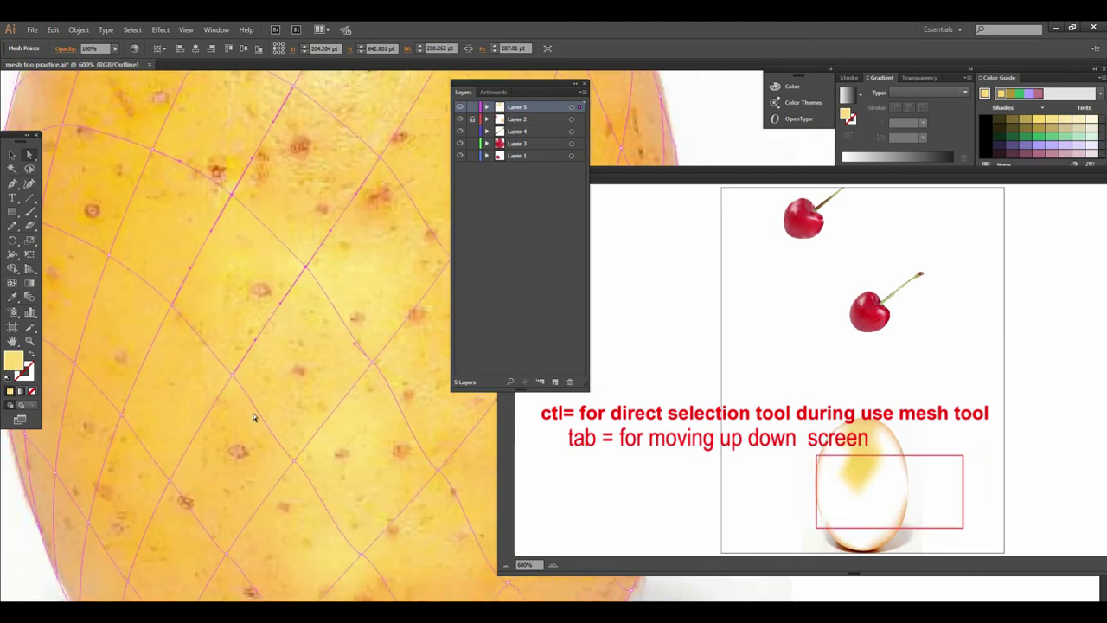
click(204, 359)
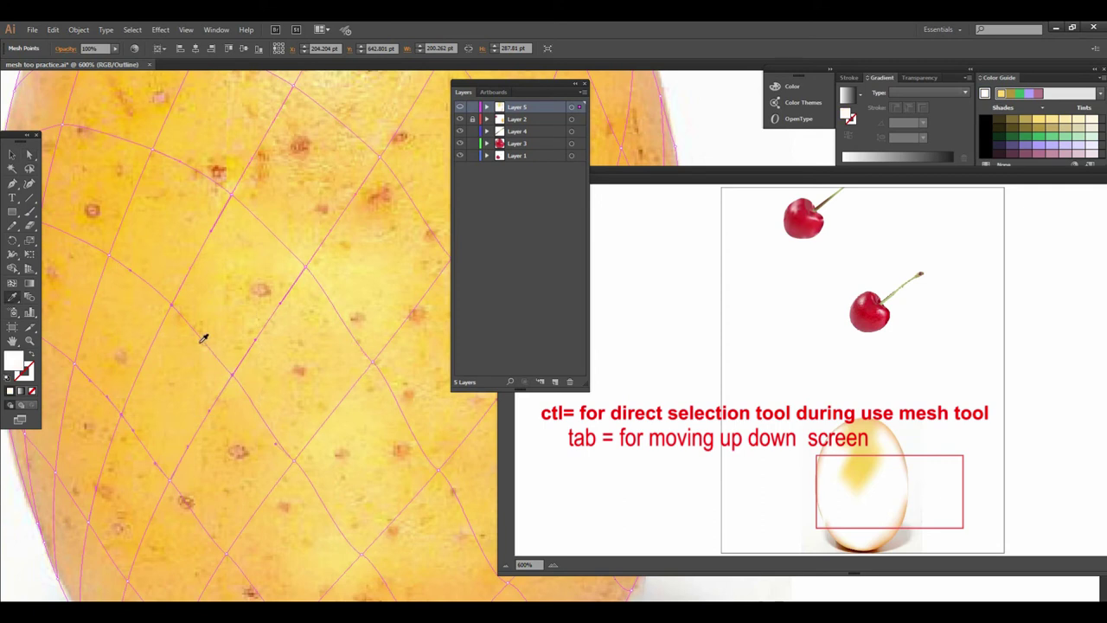
Fill the selected mesh point with sampled yellow, then marquee-select more potato mesh points.
click(202, 338)
drag(228, 321, 234, 252)
click(30, 159)
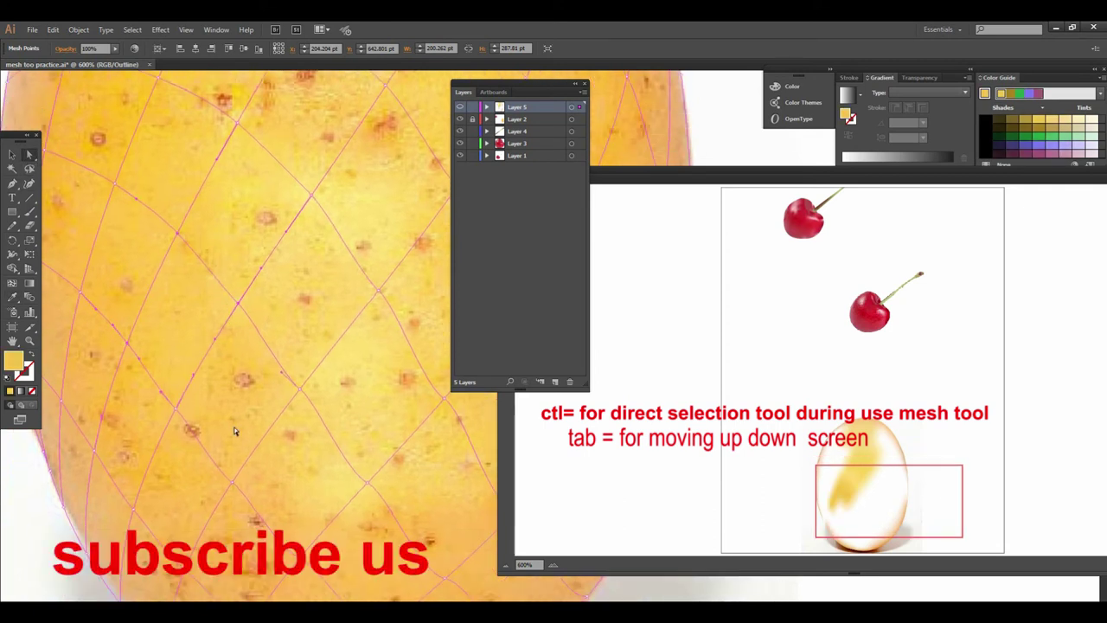
drag(253, 516, 115, 362)
key(ctrl)
drag(338, 426, 280, 389)
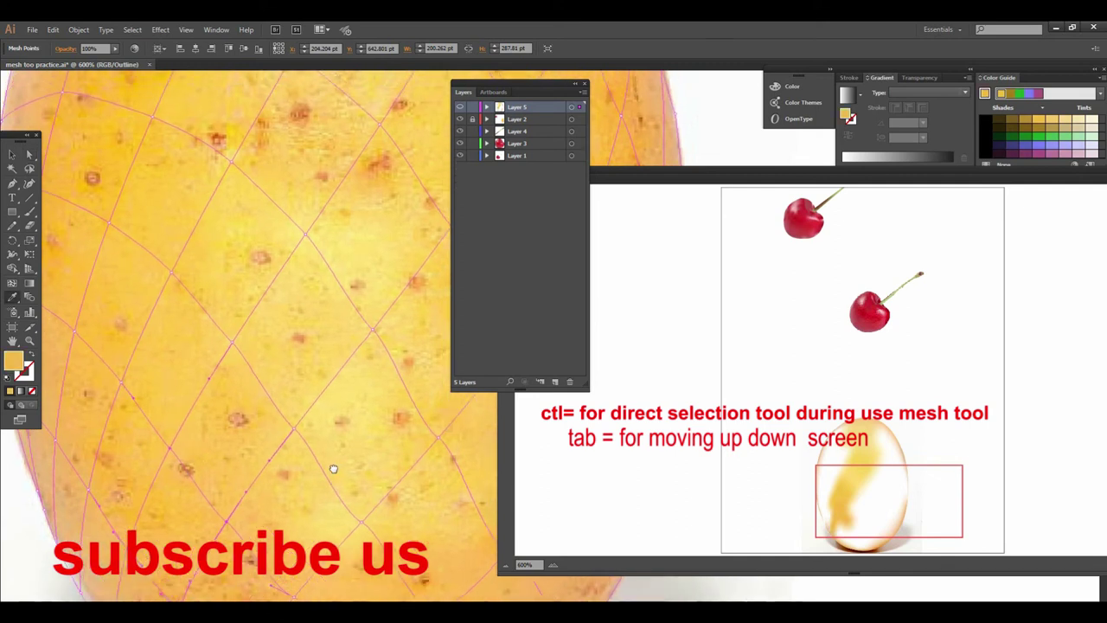
key(ctrl)
drag(85, 353, 292, 373)
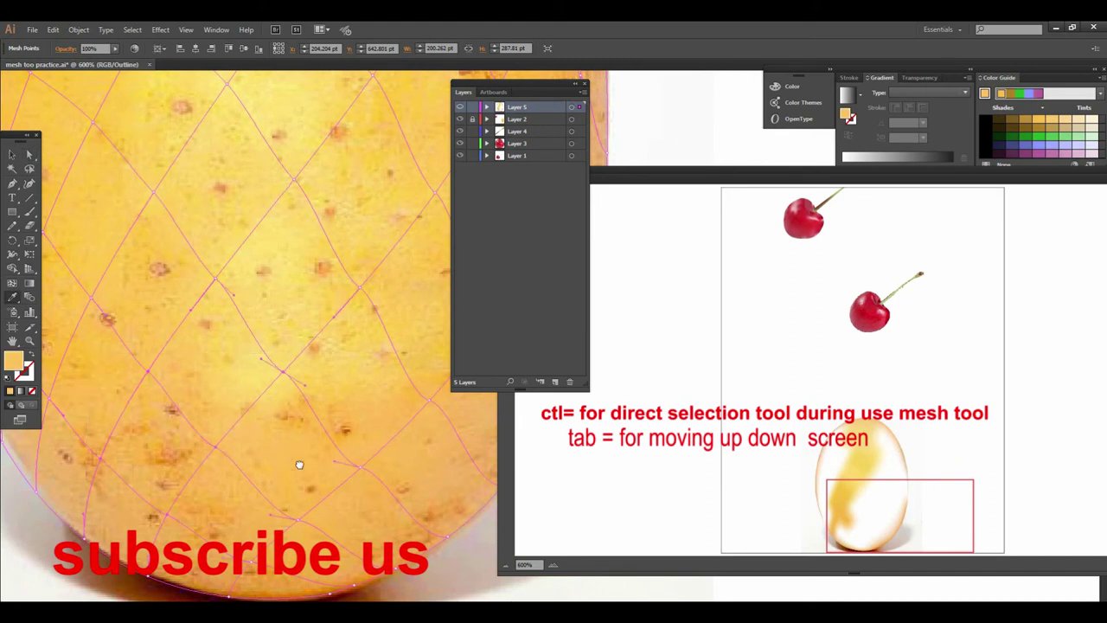
Fill a group of mesh points near the potato's edge with yellow sampled from the photo.
drag(321, 450, 240, 465)
drag(365, 338, 129, 571)
drag(130, 526, 130, 526)
drag(370, 401, 279, 403)
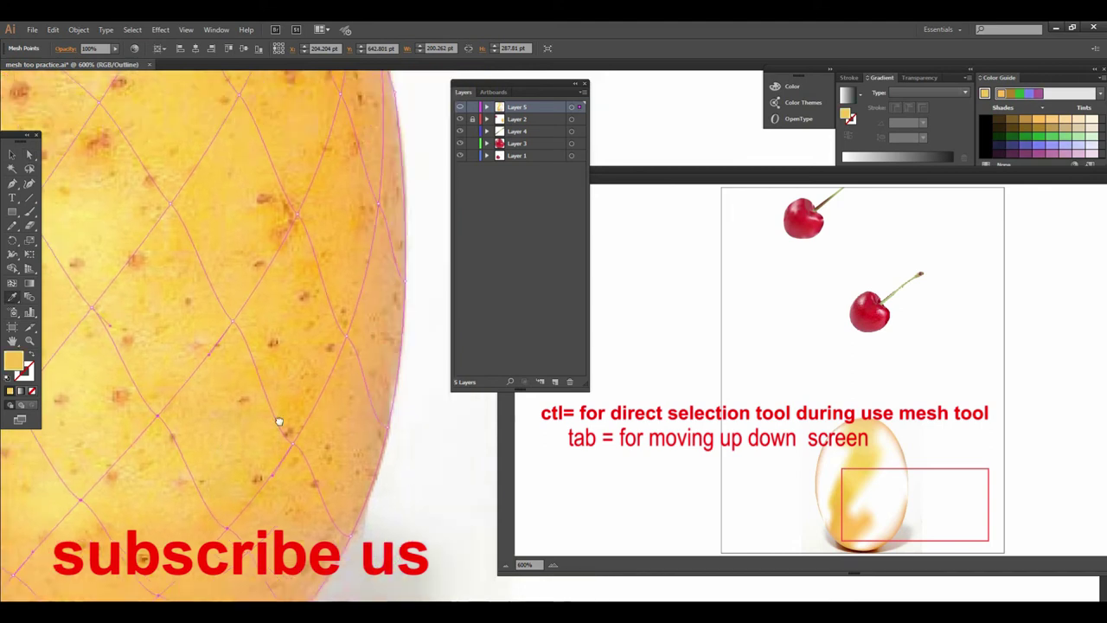
click(30, 157)
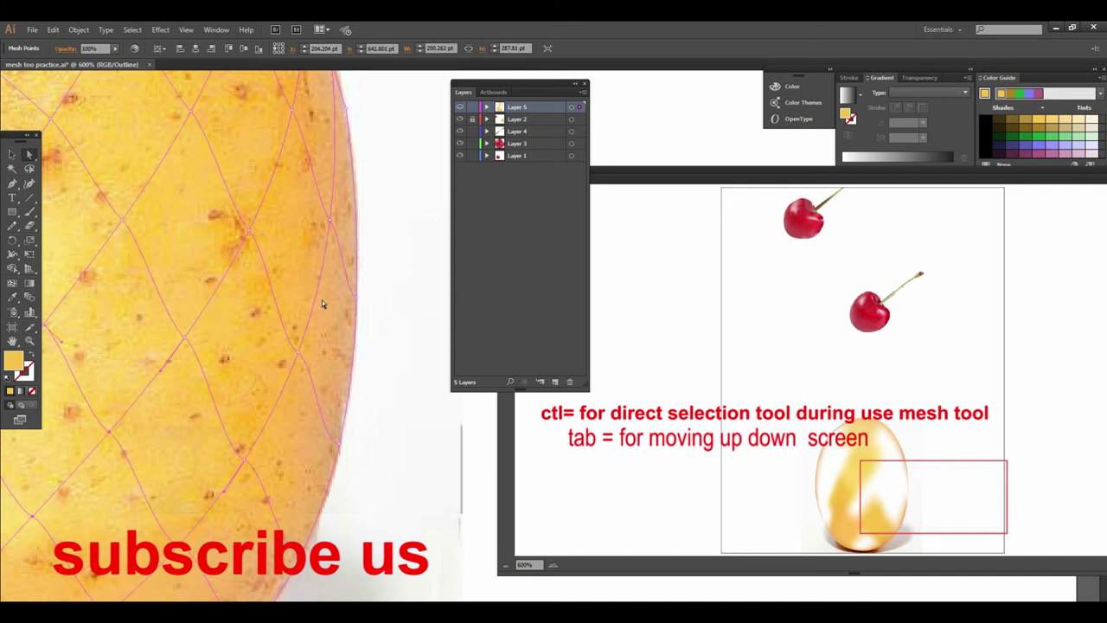
drag(204, 289, 81, 507)
key(i)
click(262, 357)
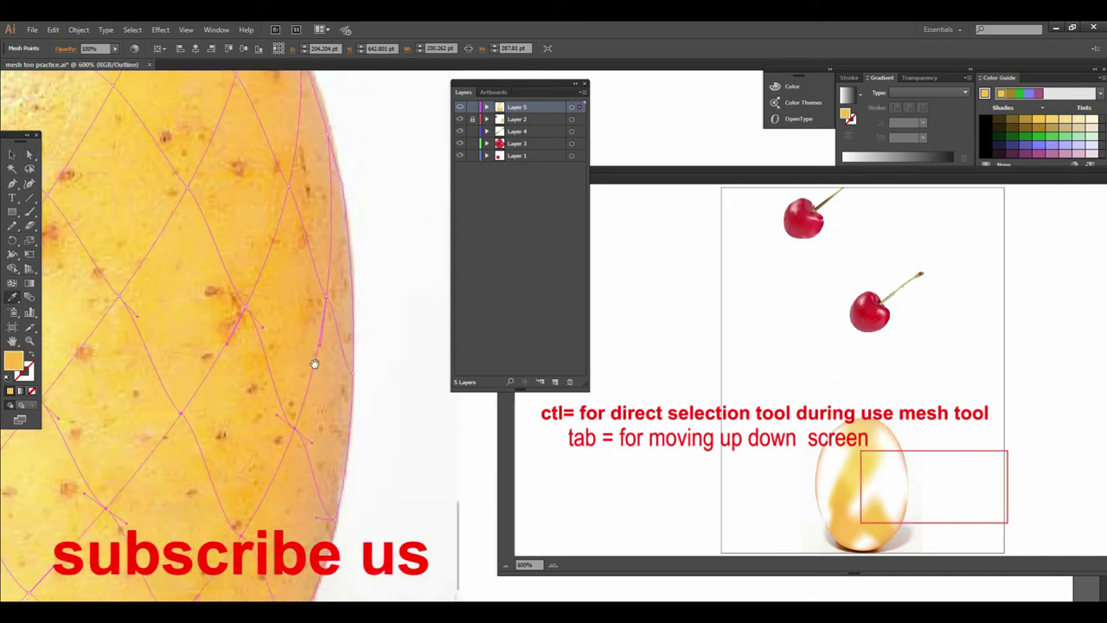
Select the mesh points along the bottom of the potato.
drag(309, 361, 331, 184)
scroll(361, 259, down, 3)
scroll(227, 445, left, 3)
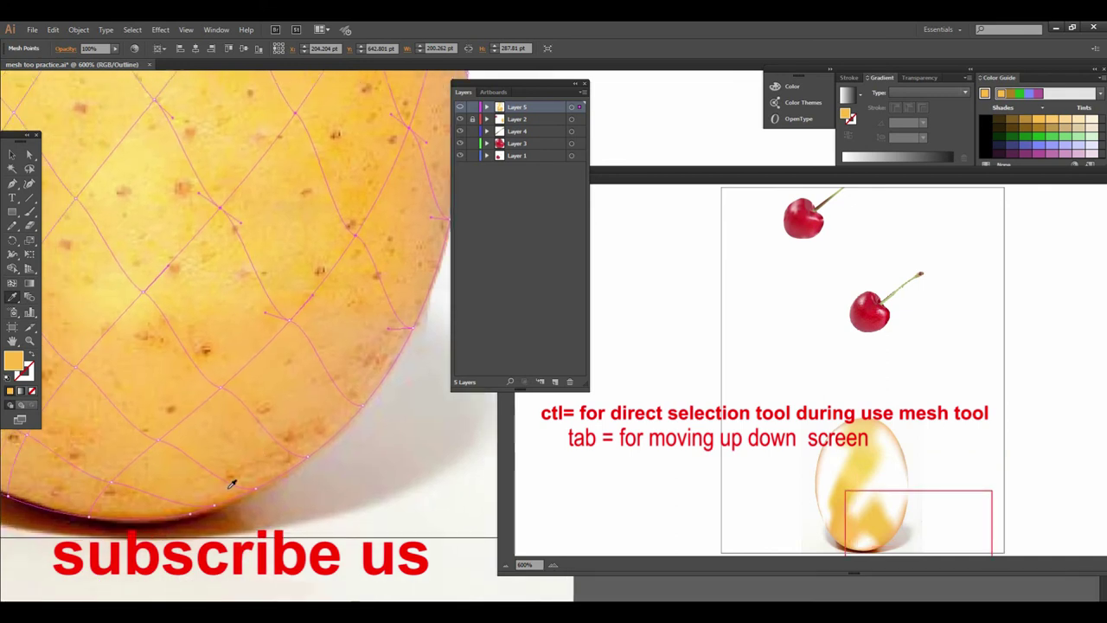
scroll(239, 395, left, 1)
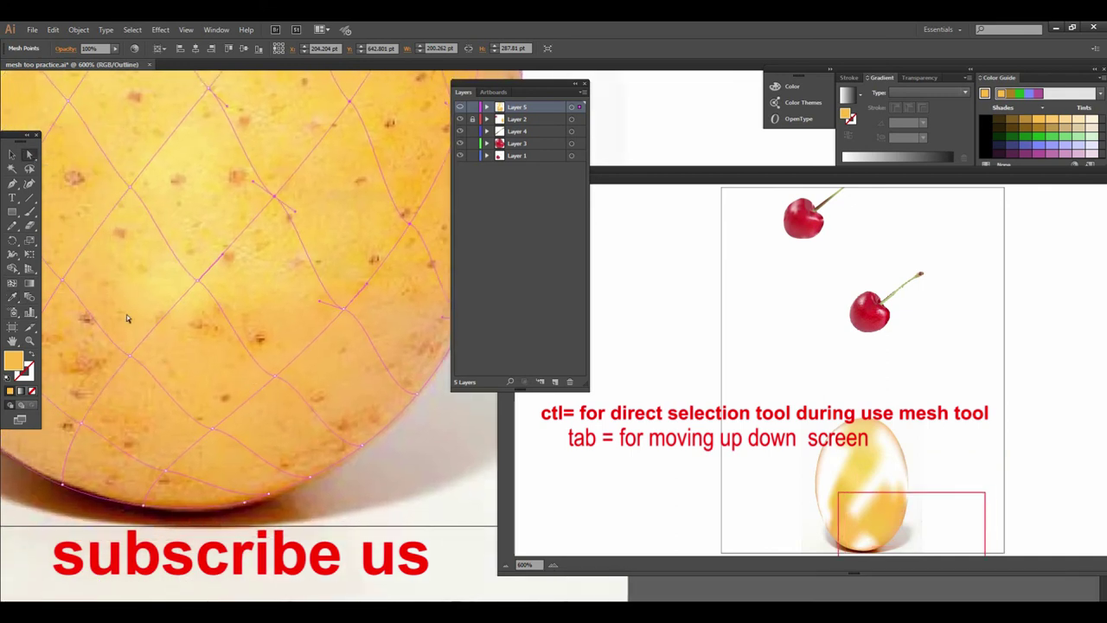
drag(131, 381, 287, 454)
click(212, 428)
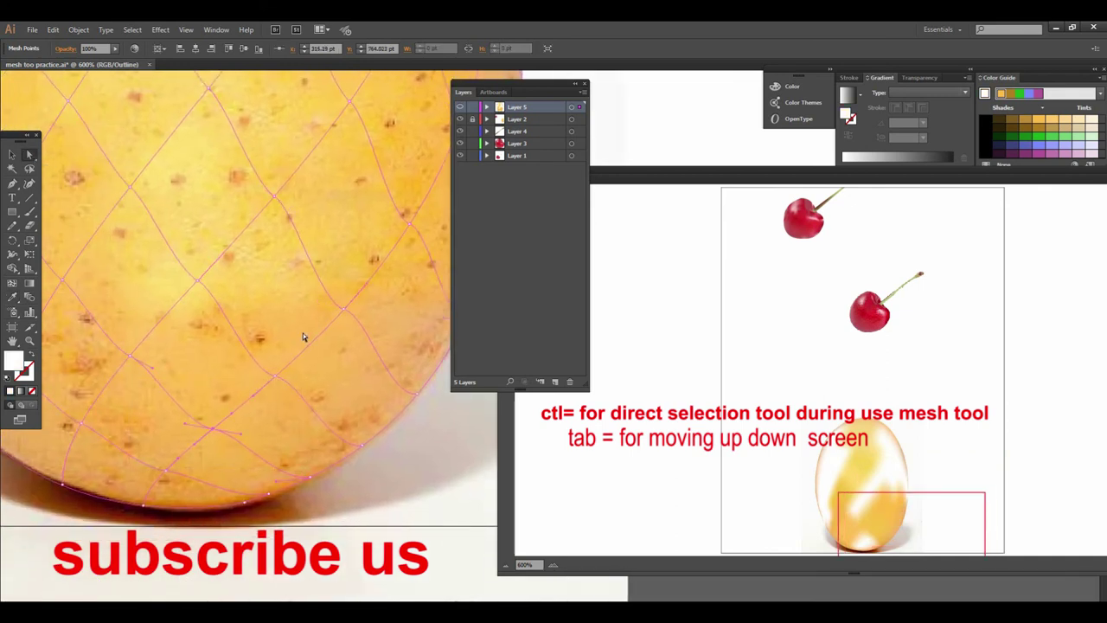
drag(130, 476, 131, 476)
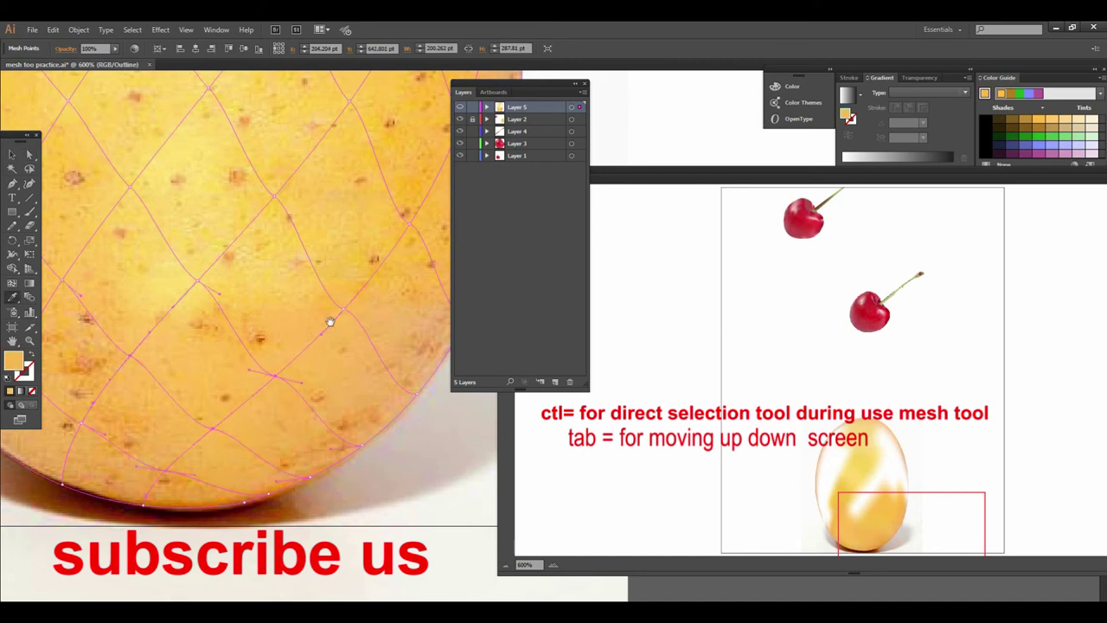
Colour mesh points on the potato's right side with yellow sampled from the photo.
scroll(325, 324, up, 3)
scroll(311, 346, right, 1)
drag(320, 320, 291, 366)
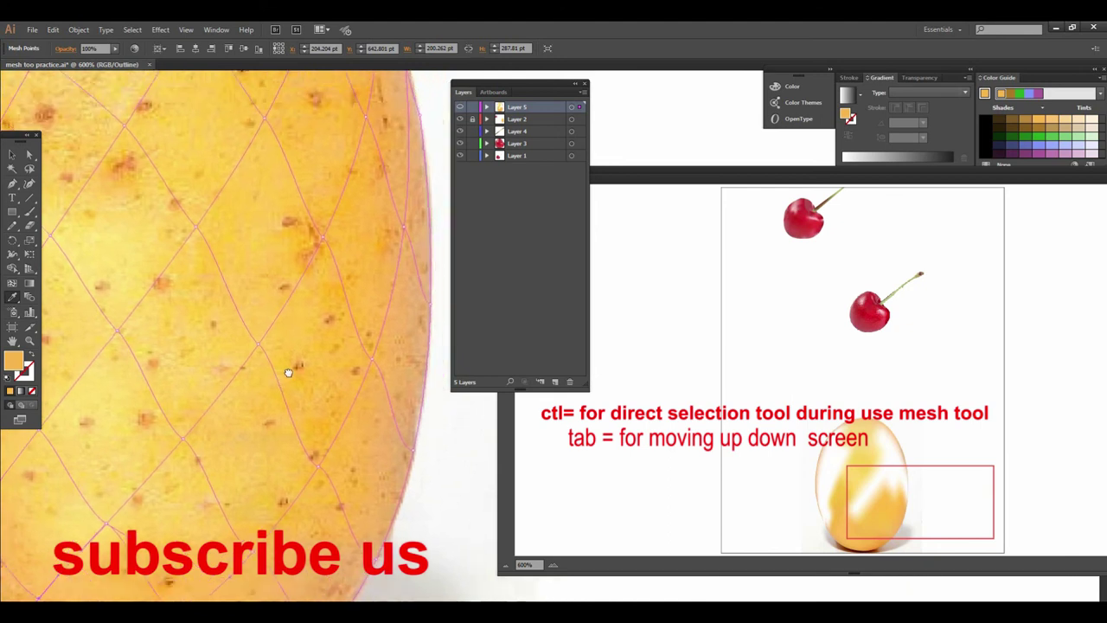
key(ctrl)
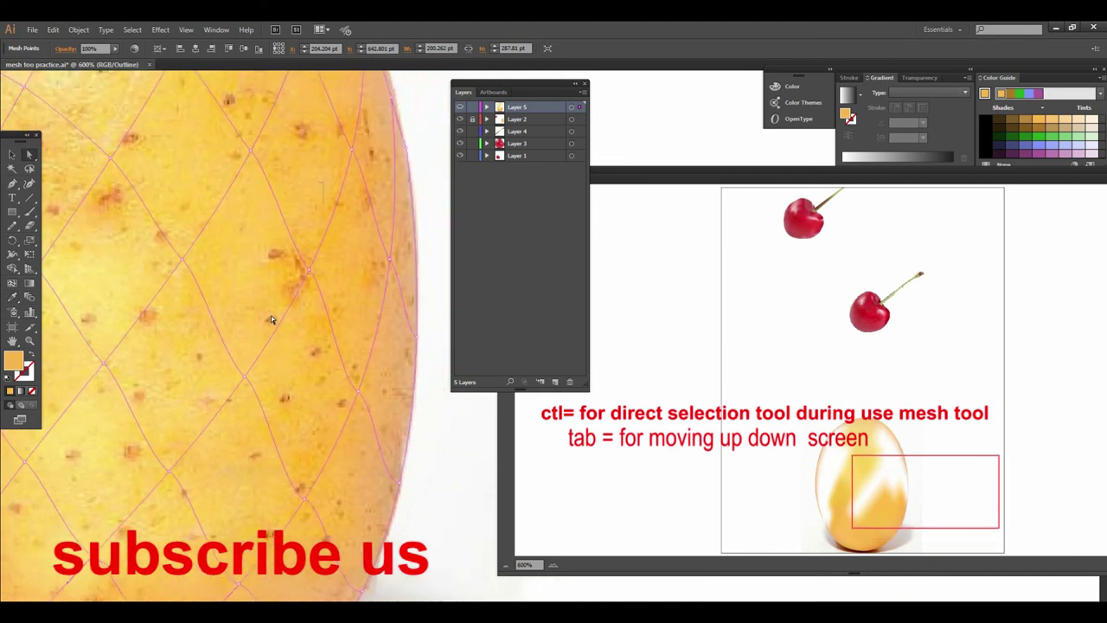
click(300, 268)
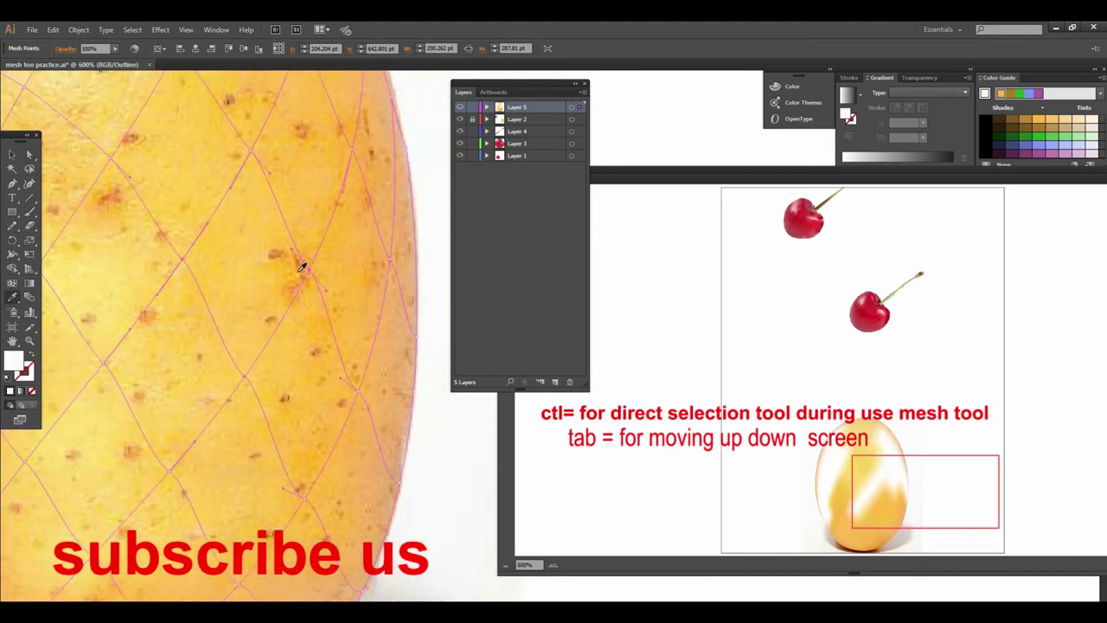
mouse_move(329, 208)
mouse_down()
mouse_move(344, 313)
mouse_move(459, 243)
mouse_up()
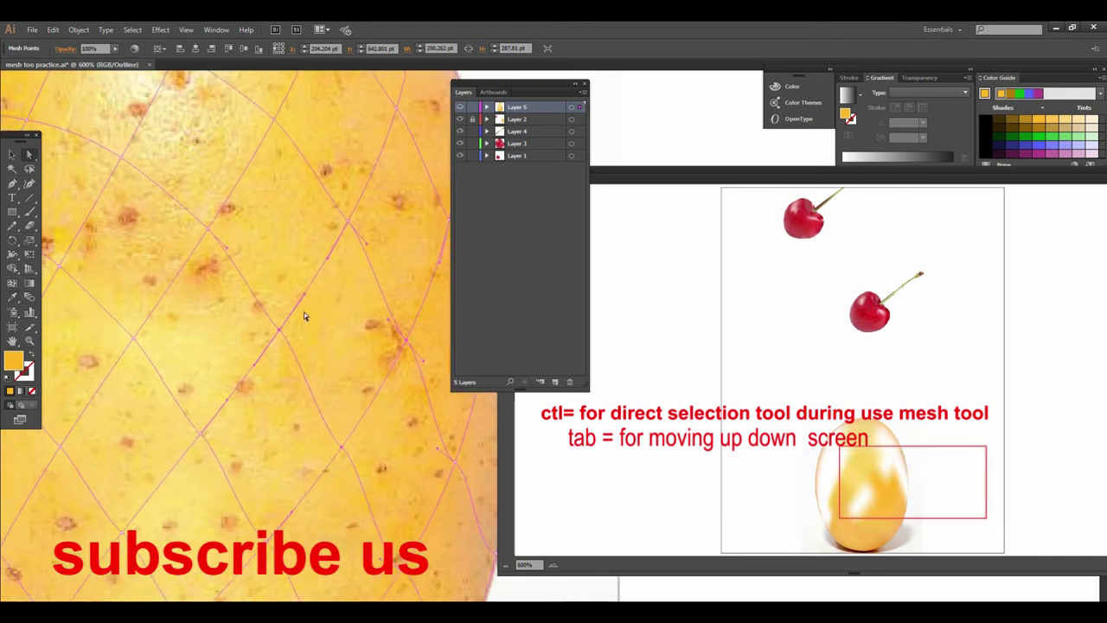
click(257, 510)
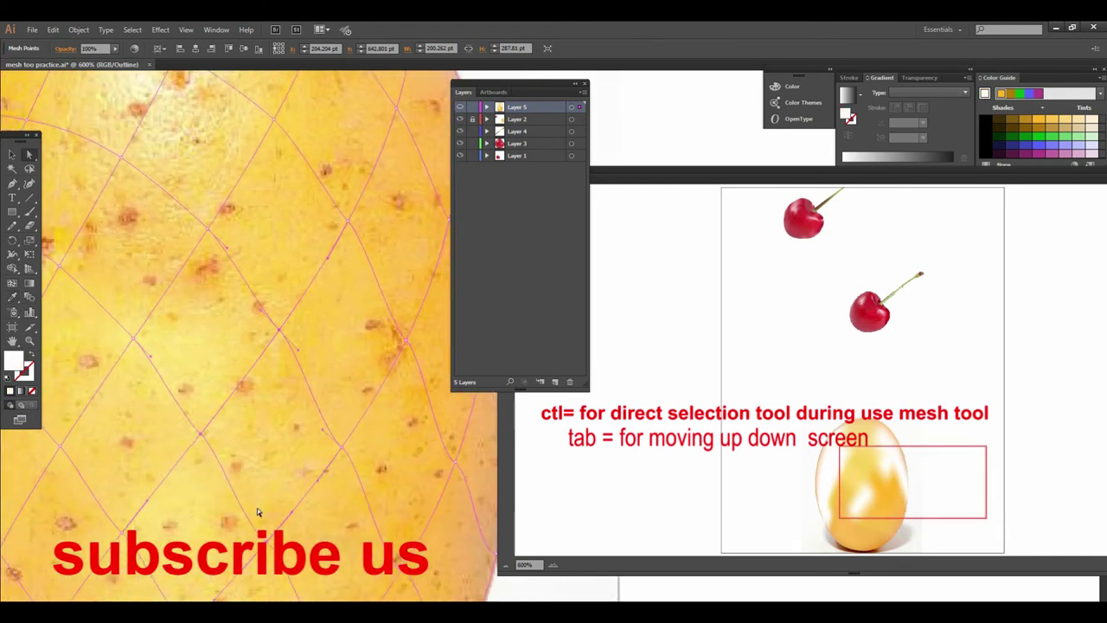
key(i)
click(297, 464)
Fill a cluster of potato mesh points with sampled yellow.
drag(346, 337, 351, 306)
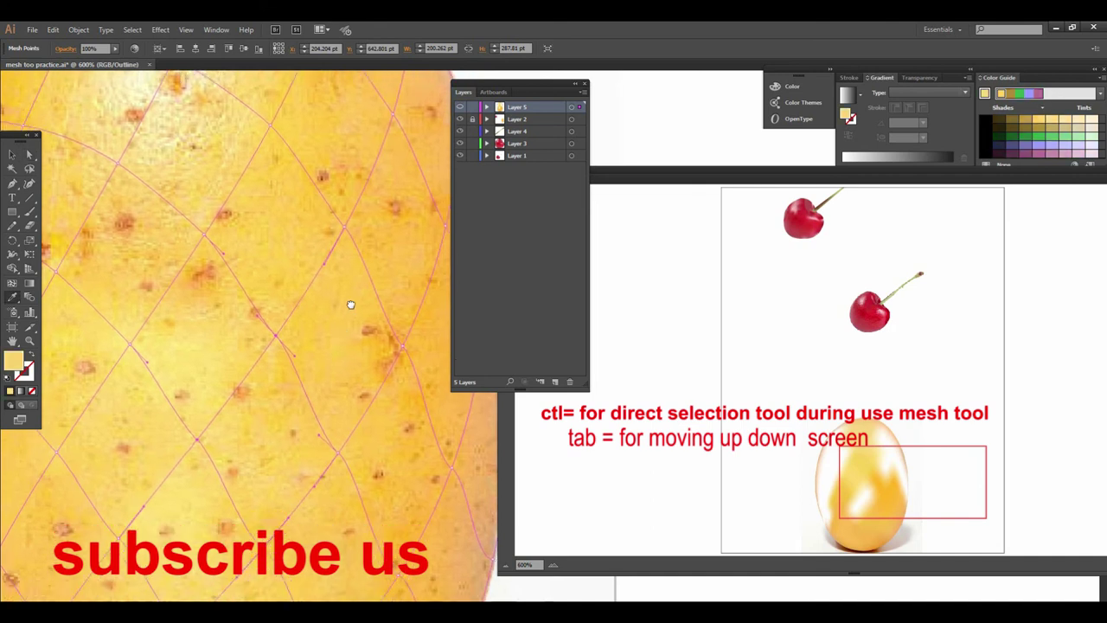
mouse_move(192, 450)
mouse_down()
mouse_move(284, 450)
mouse_move(302, 390)
mouse_move(243, 280)
mouse_up()
drag(325, 443, 316, 396)
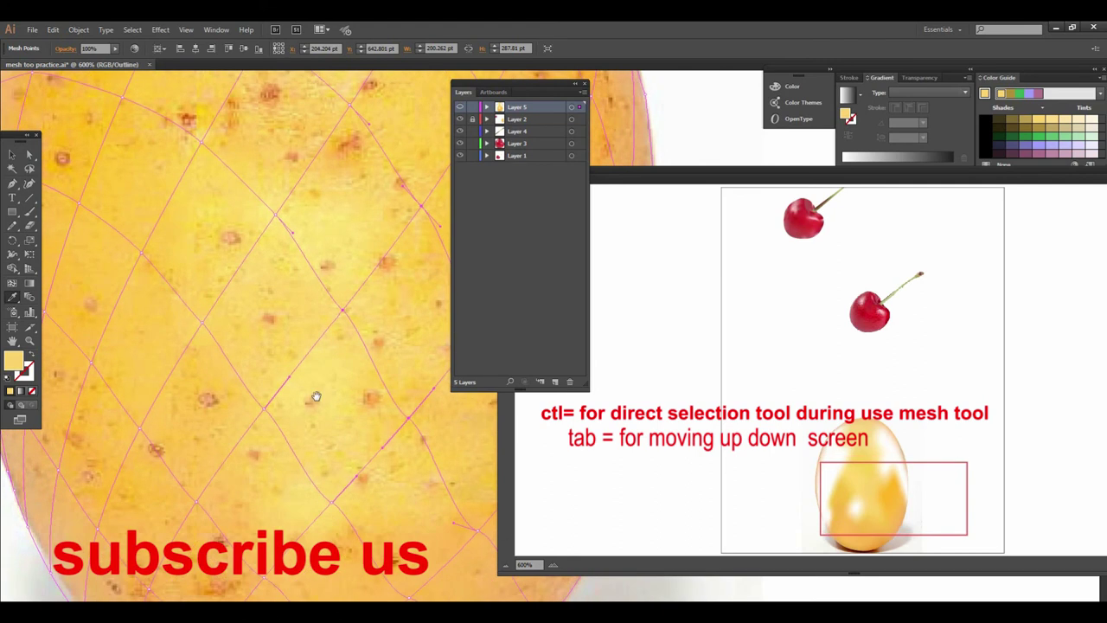
click(29, 154)
drag(212, 275, 339, 519)
key(i)
click(330, 391)
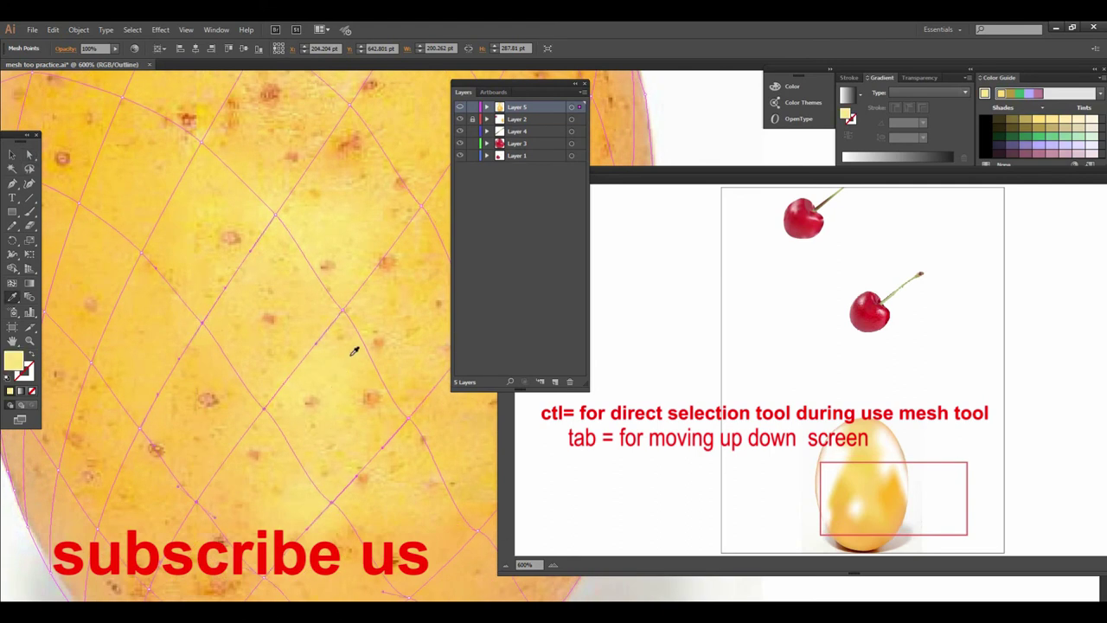
Colour a mesh point near the right edge with orange sampled from the photo.
scroll(257, 390, up, 3)
scroll(160, 226, right, 3)
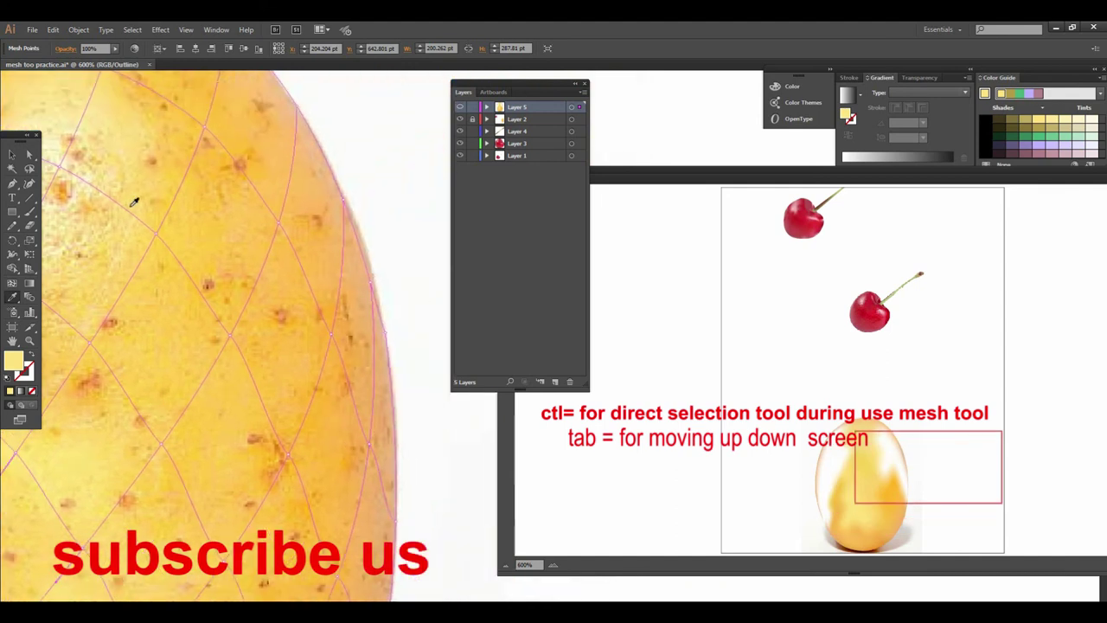
key(ctrl)
click(279, 223)
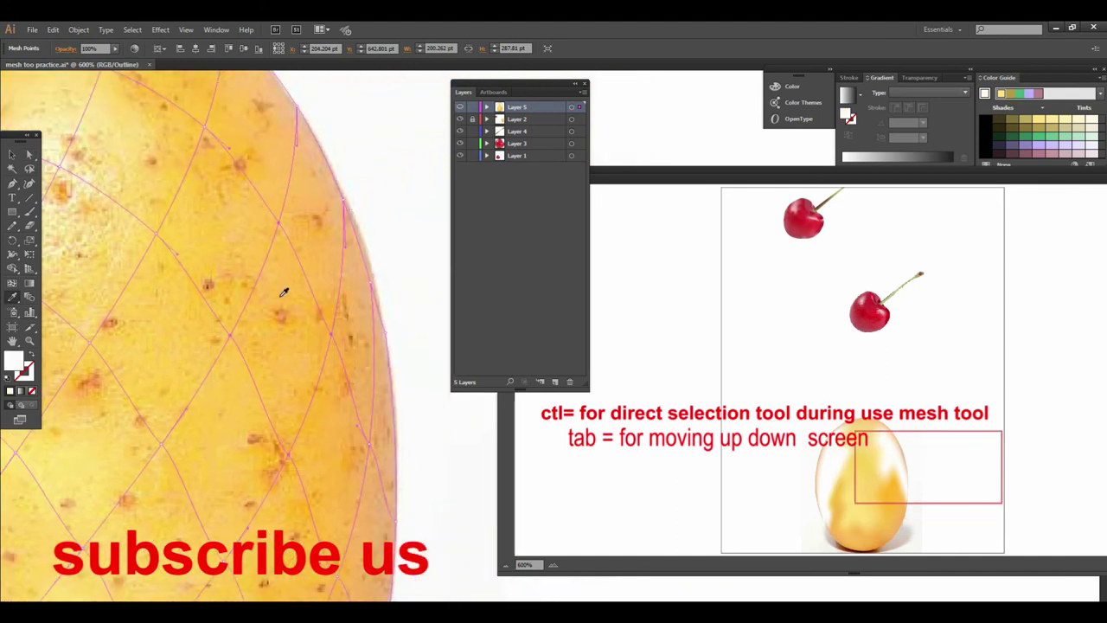
click(290, 282)
Fill the mesh points along the potato's right edge with the photo's orange.
scroll(294, 316, up, 3)
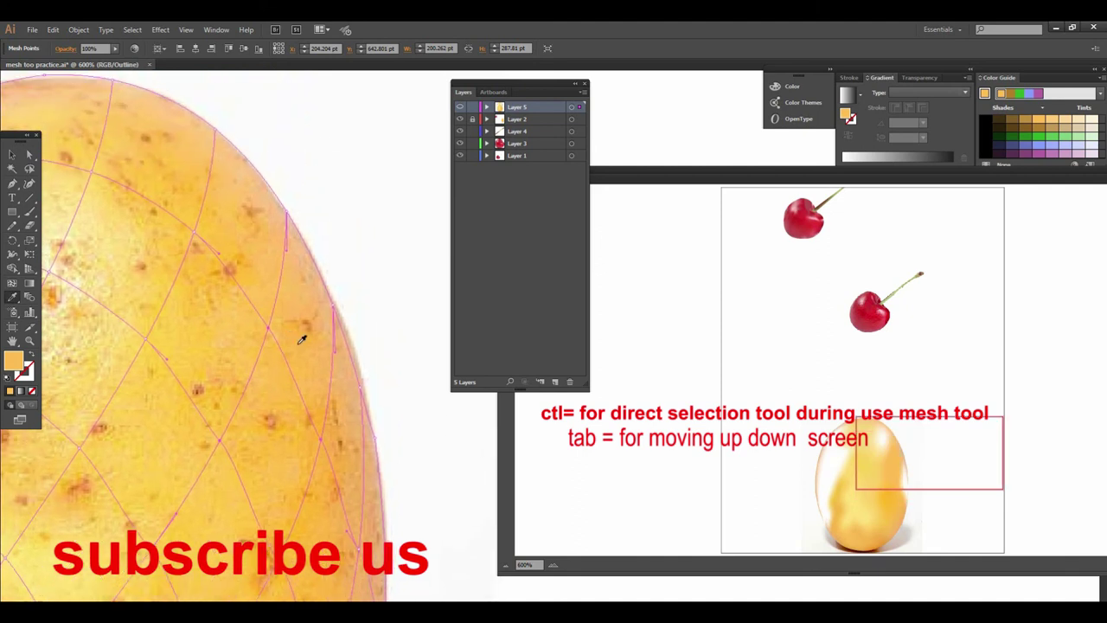
drag(356, 356, 321, 321)
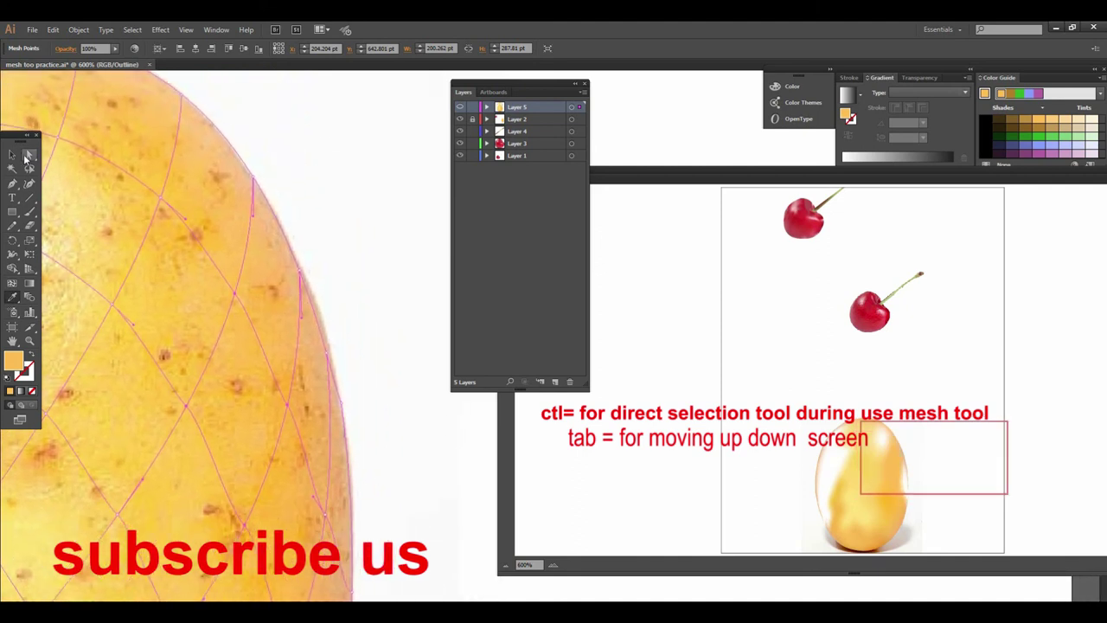
key(ctrl)
drag(248, 330, 280, 349)
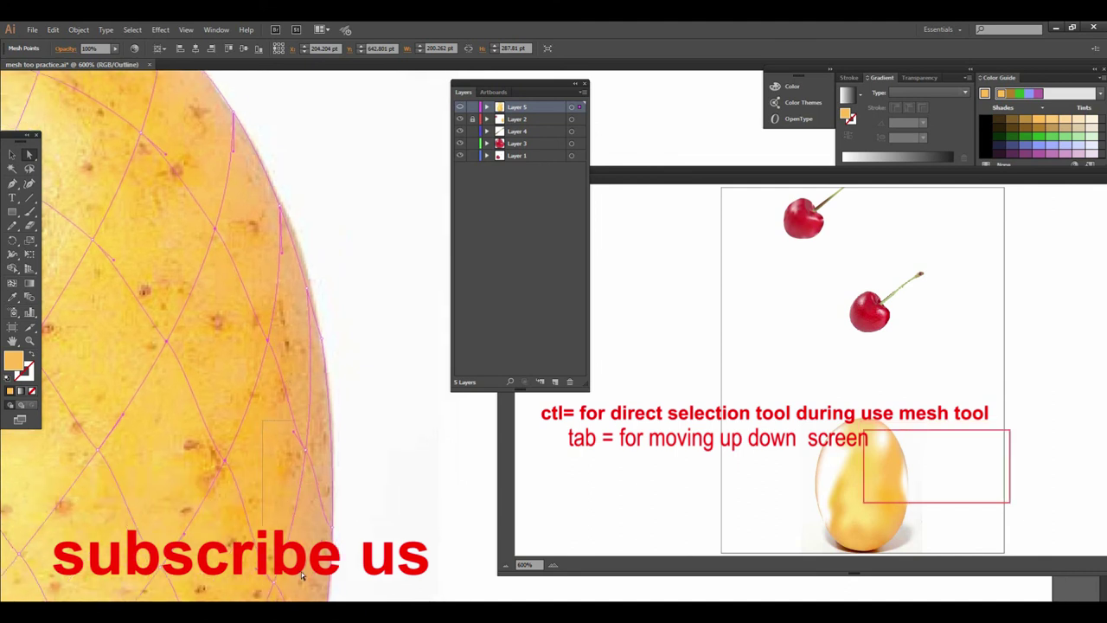
drag(263, 420, 328, 587)
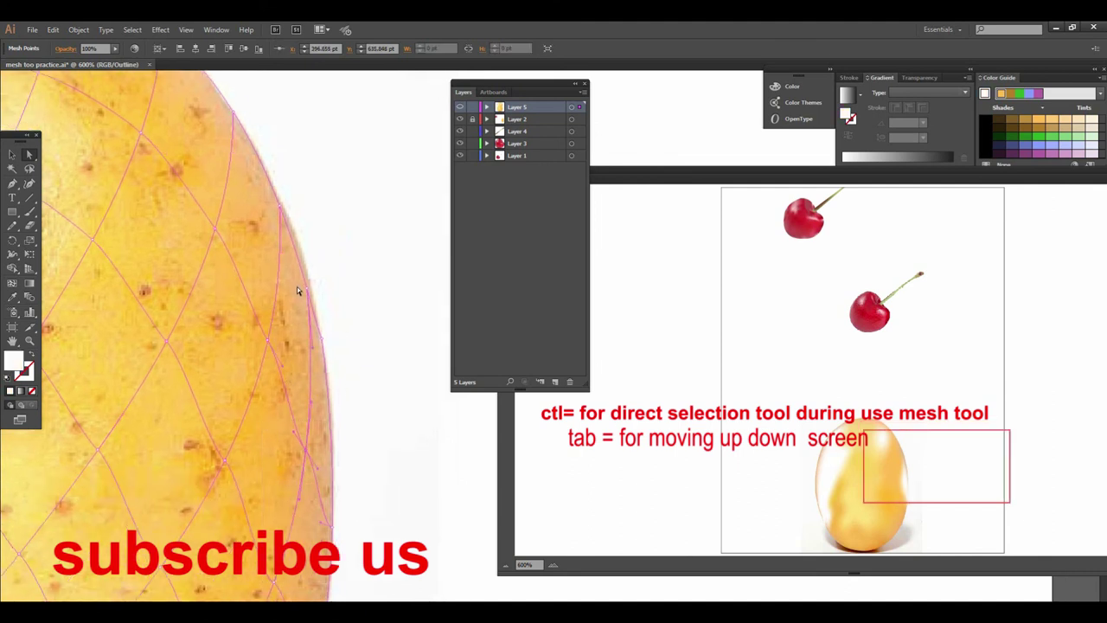
key(i)
click(309, 328)
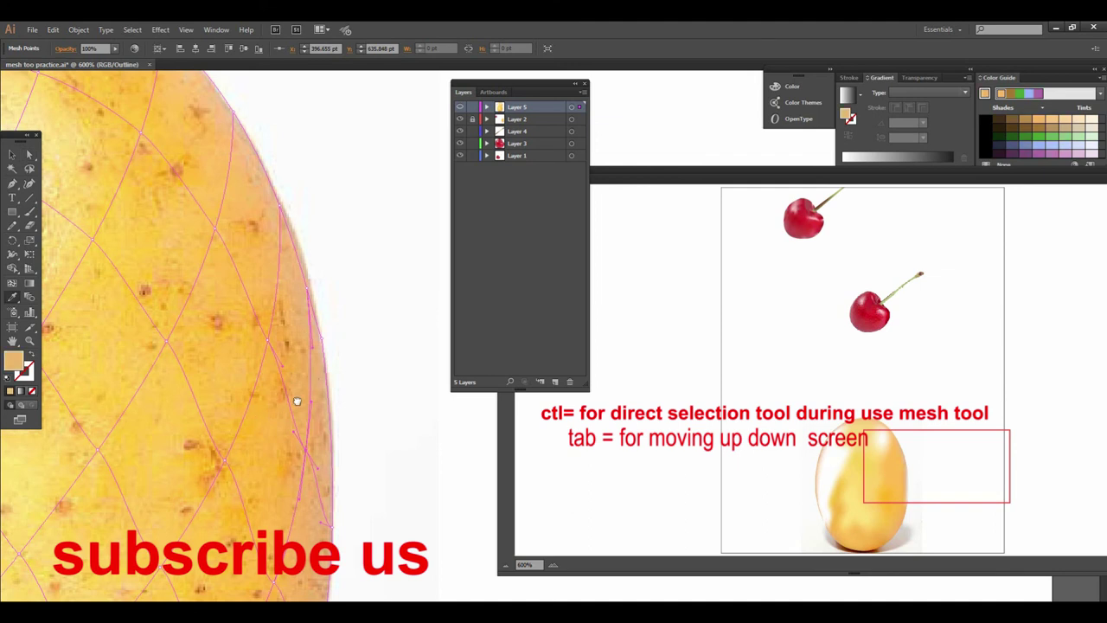
key(ctrl+minus)
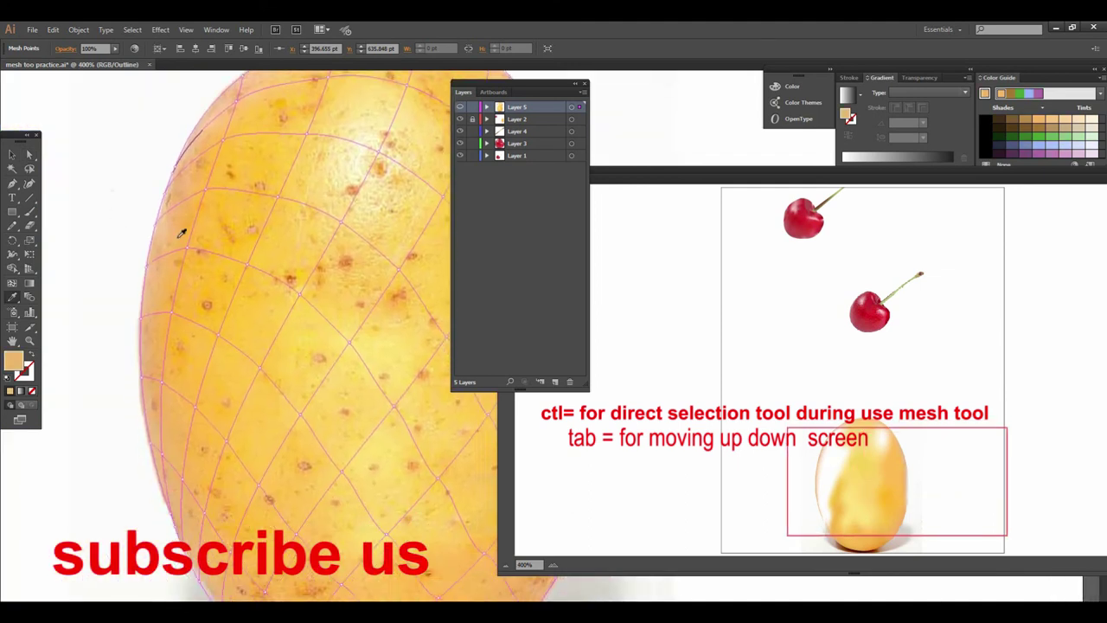
Give two mesh points on the potato's left edge yellow sampled from the photo.
click(29, 154)
click(208, 364)
key(i)
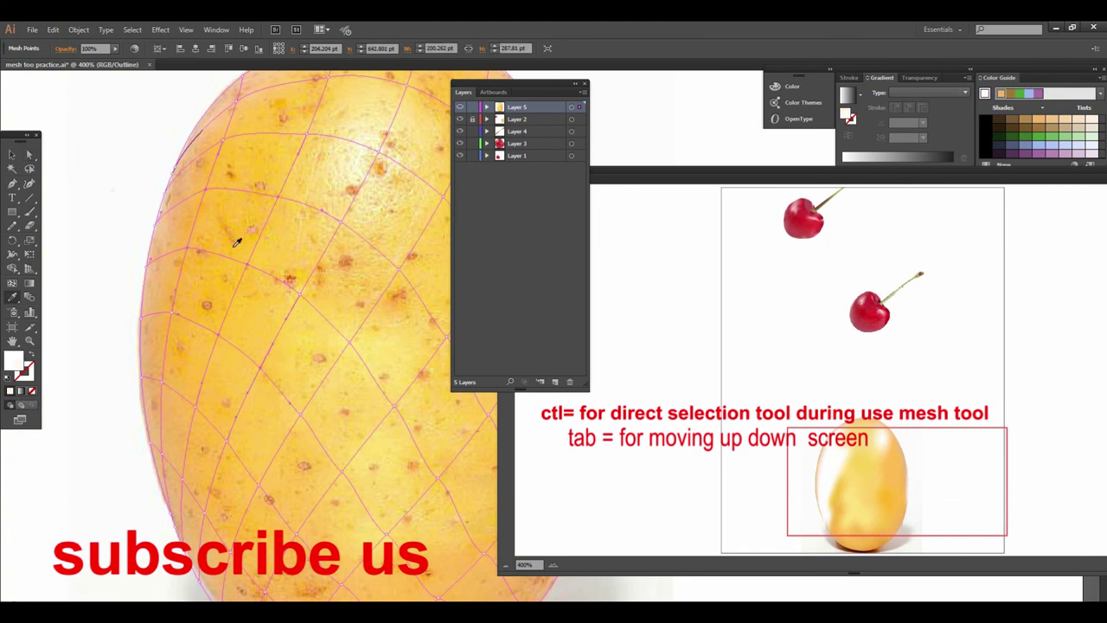
click(229, 238)
scroll(272, 259, down, 3)
click(30, 154)
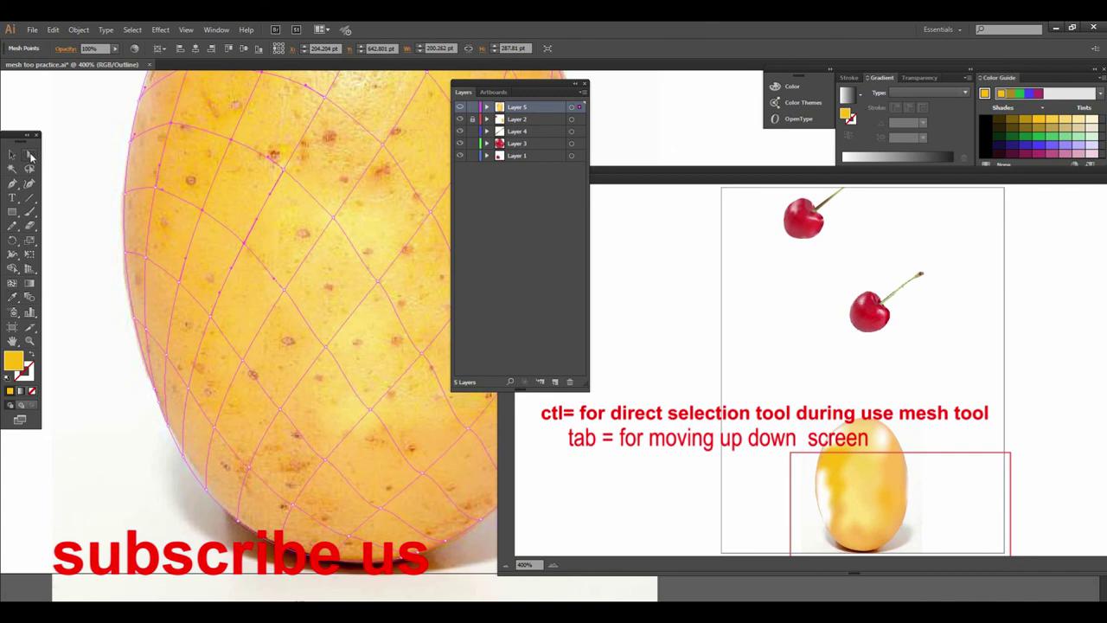
click(159, 270)
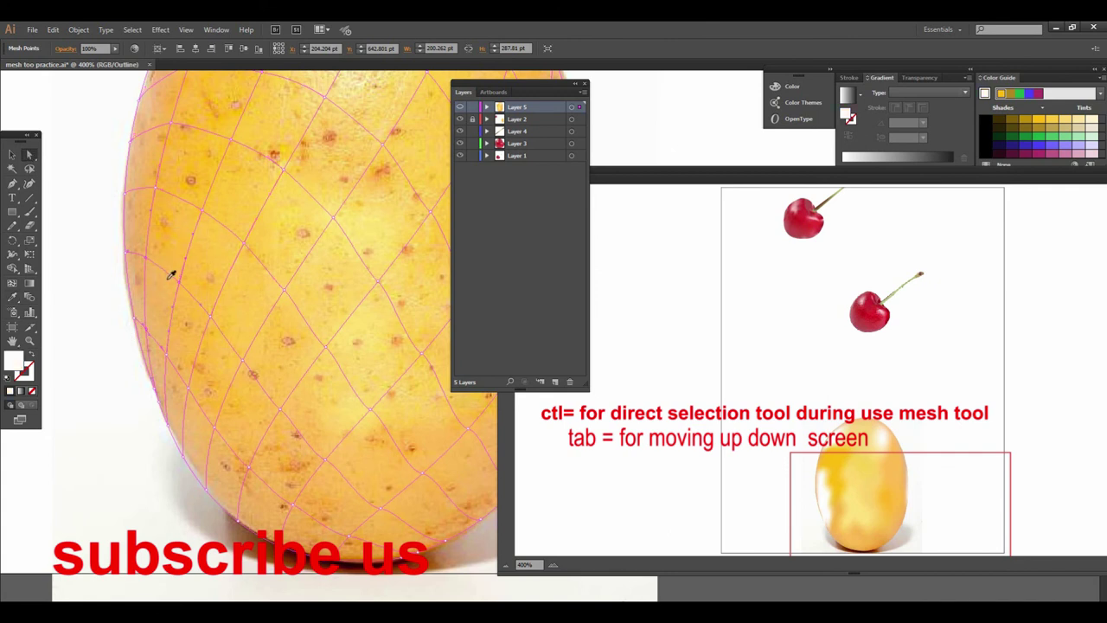
key(i)
click(170, 275)
Colour a third left-edge mesh point with the potato's sampled yellow.
scroll(265, 324, down, 3)
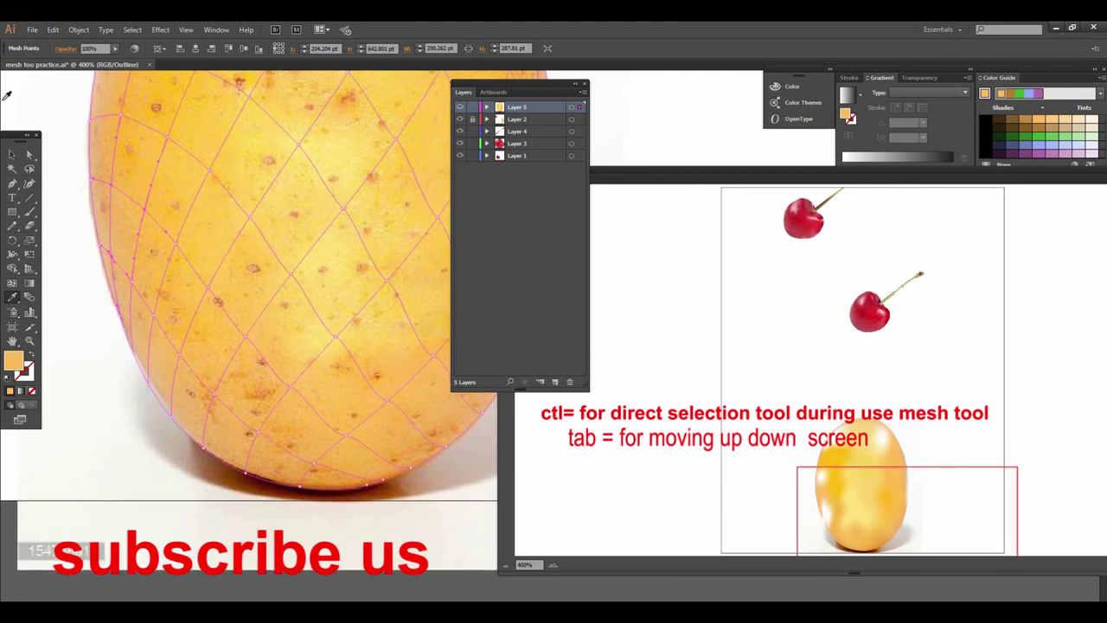
click(28, 157)
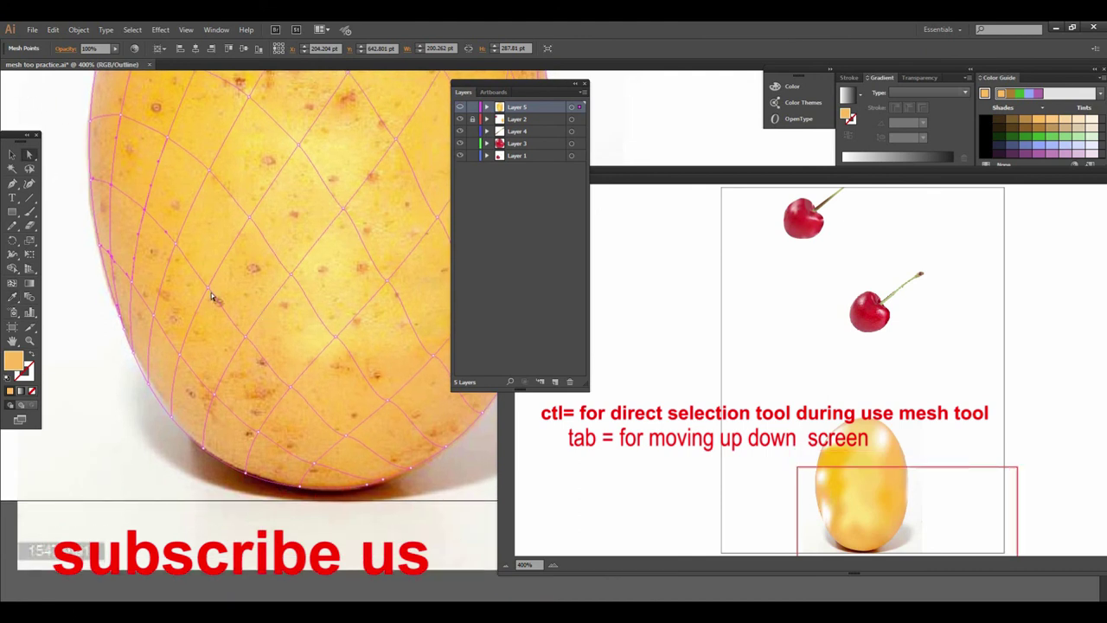
click(124, 251)
key(i)
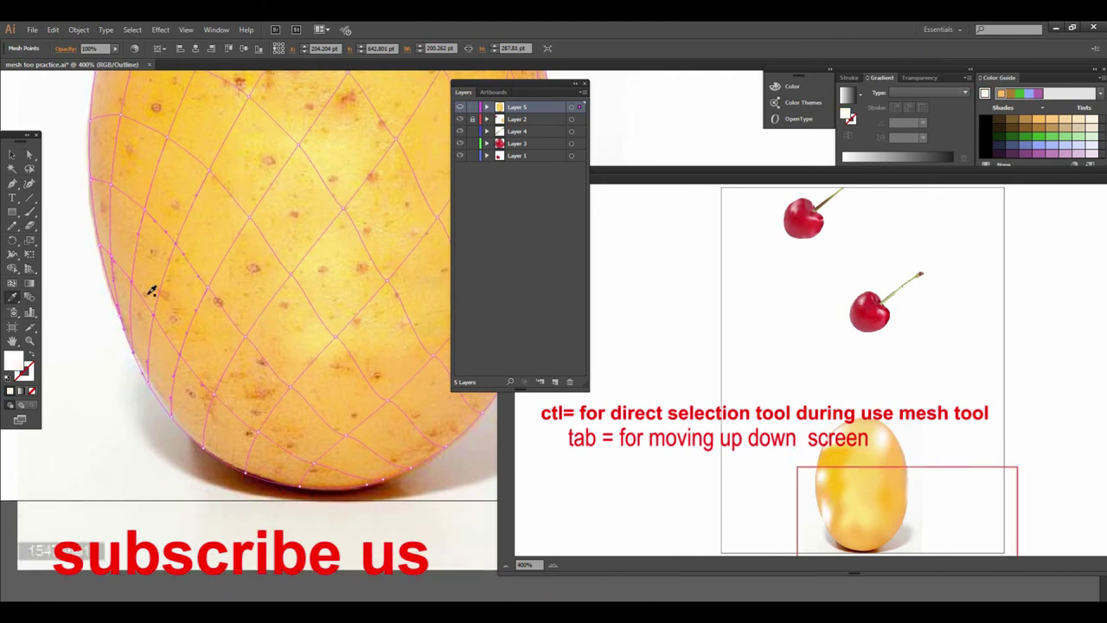
click(148, 289)
Fill the mesh points at the potato's upper-left edge with sampled orange.
drag(300, 254, 309, 339)
click(30, 157)
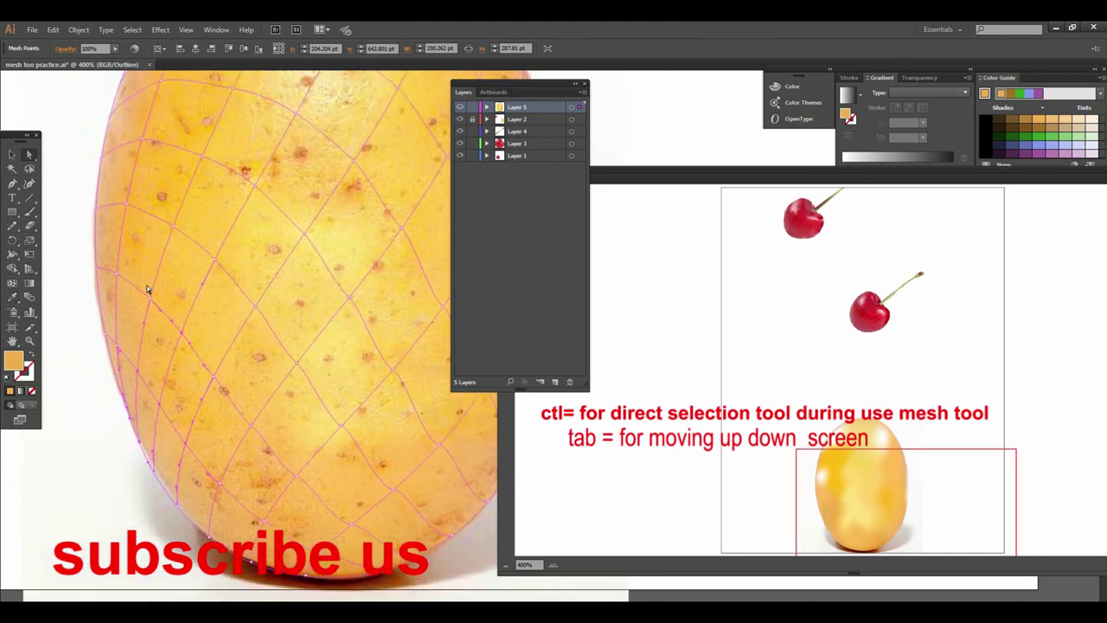
drag(147, 289, 99, 257)
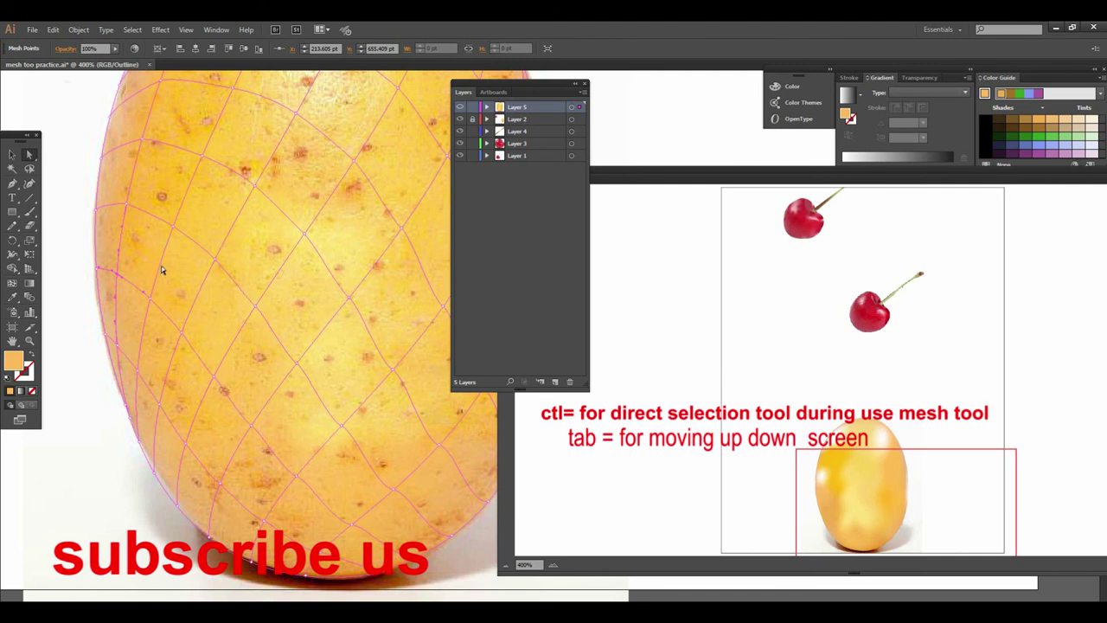
scroll(161, 269, up, 3)
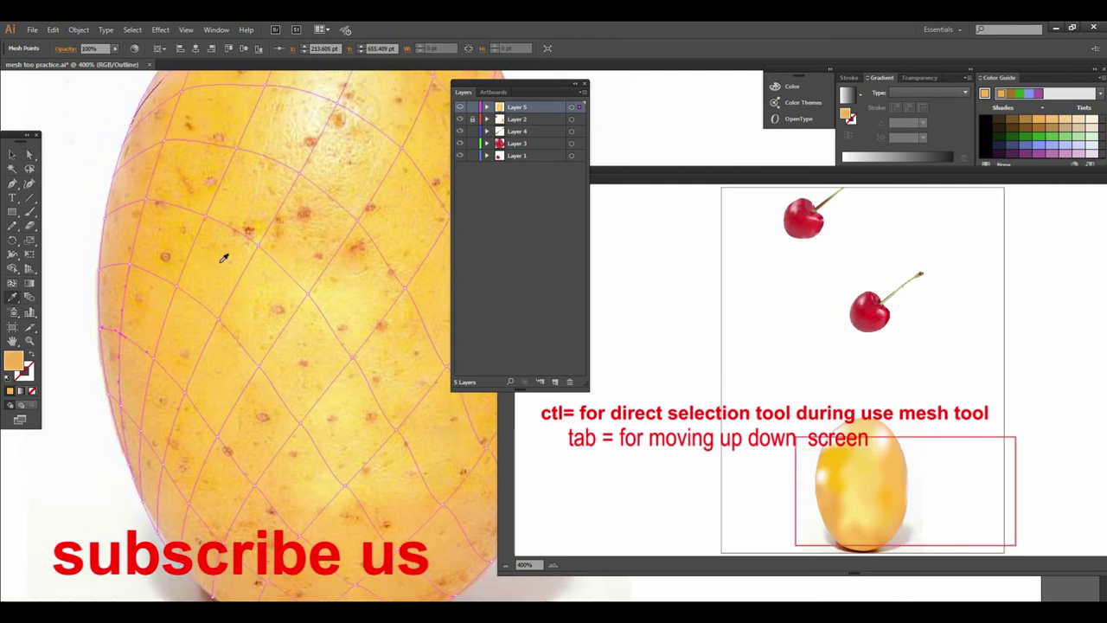
scroll(241, 269, up, 2)
click(29, 154)
drag(142, 295, 102, 252)
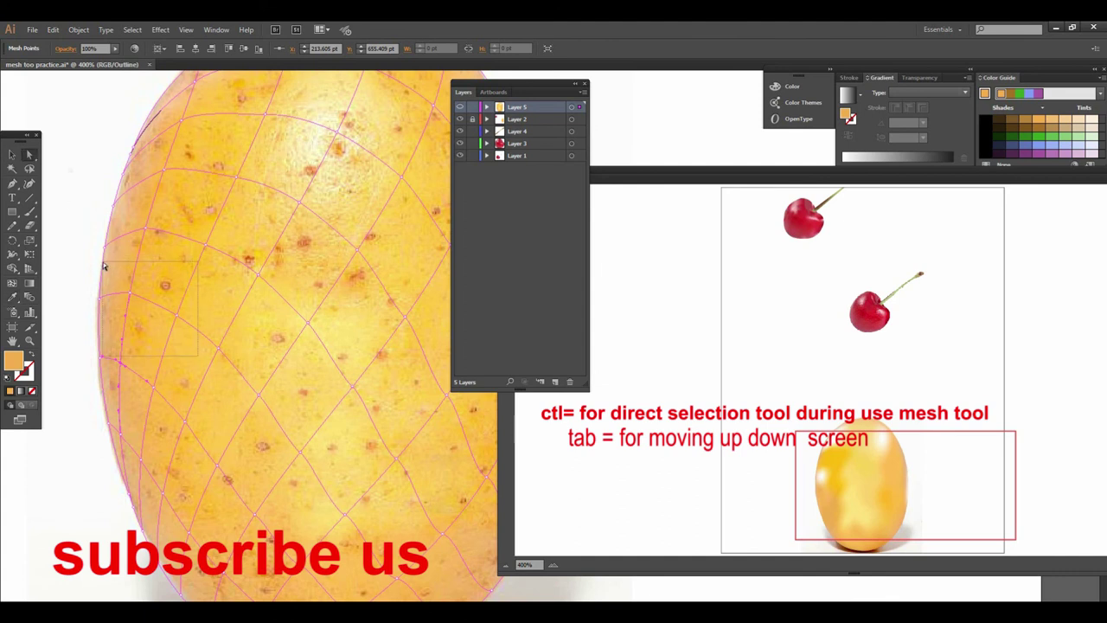
key(i)
click(129, 270)
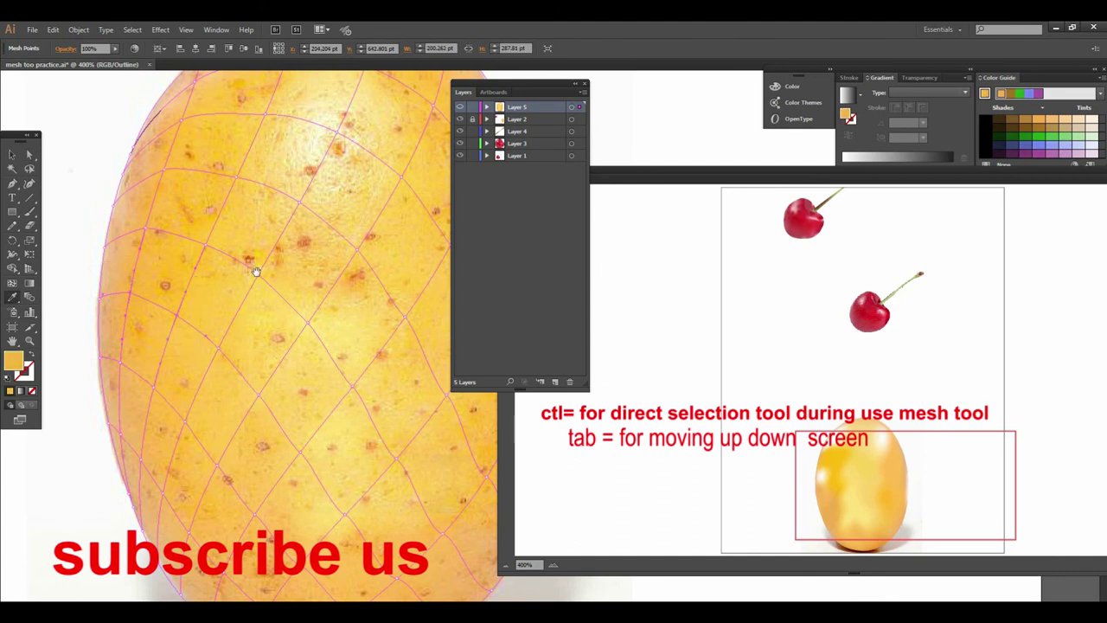
Select mesh points along the potato's top edge, then zoom out to 200%.
scroll(256, 272, up, 3)
scroll(318, 383, up, 2)
key(a)
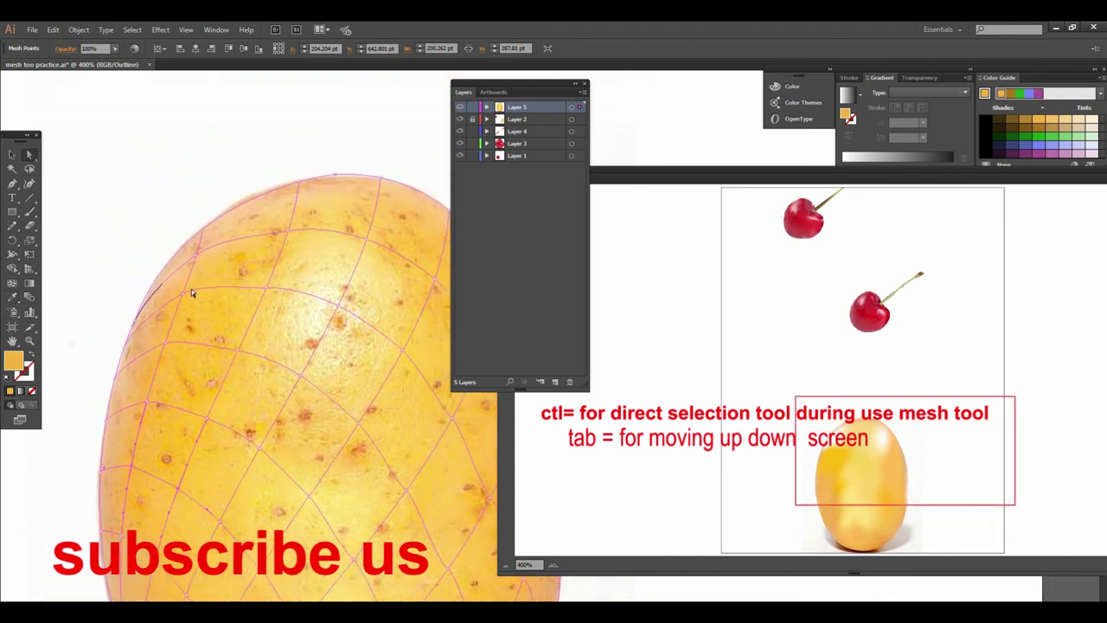
click(162, 256)
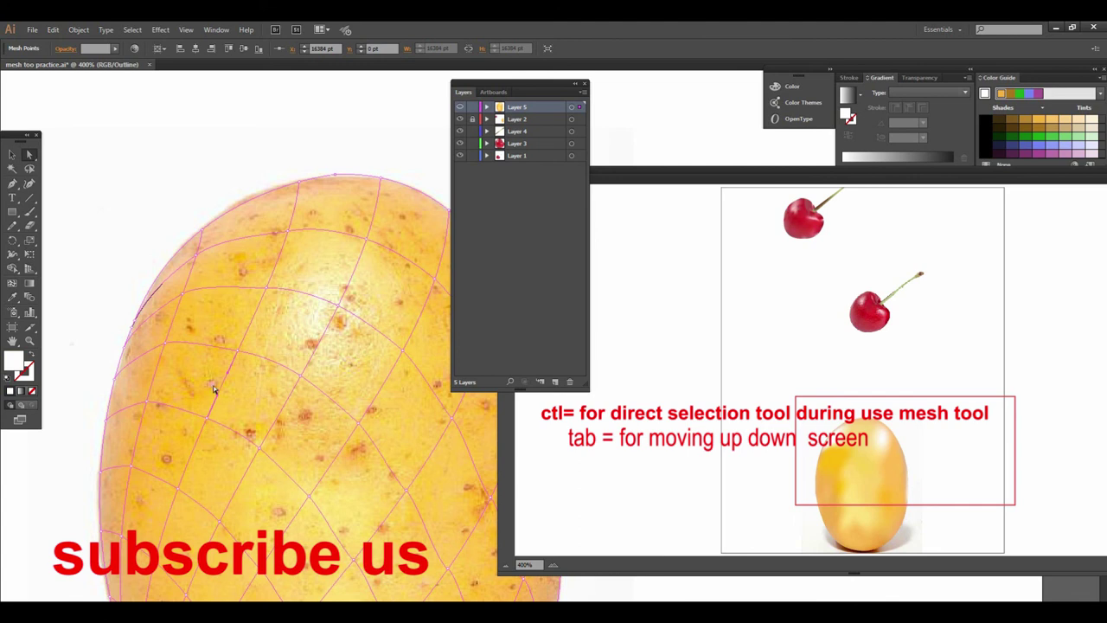
click(205, 296)
key(u)
drag(328, 302, 285, 323)
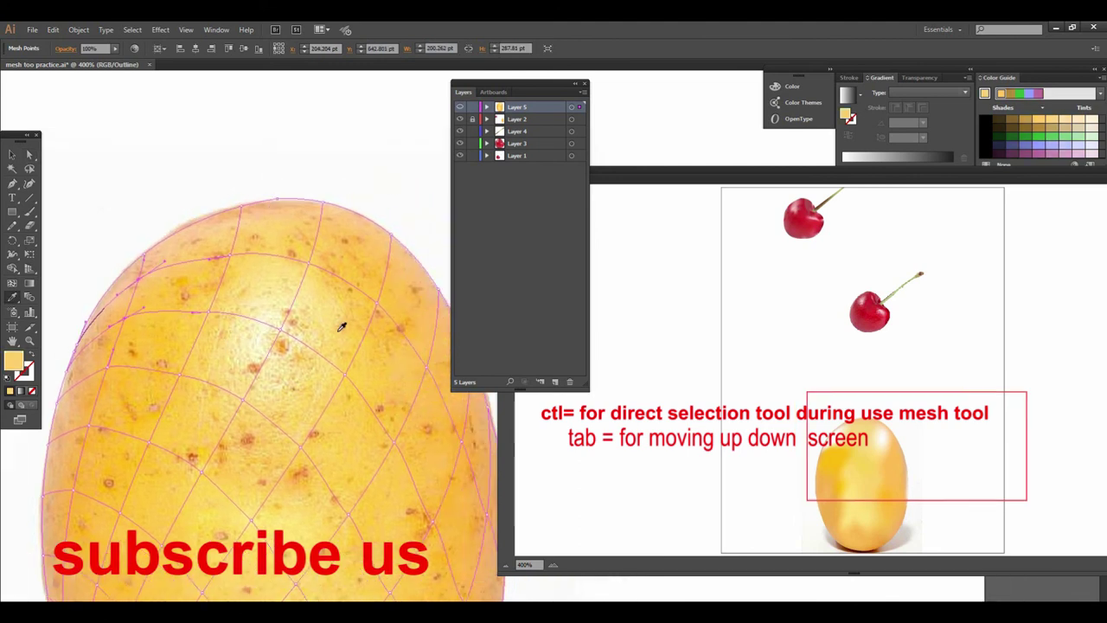
drag(383, 354, 293, 347)
click(30, 157)
click(318, 399)
key(u)
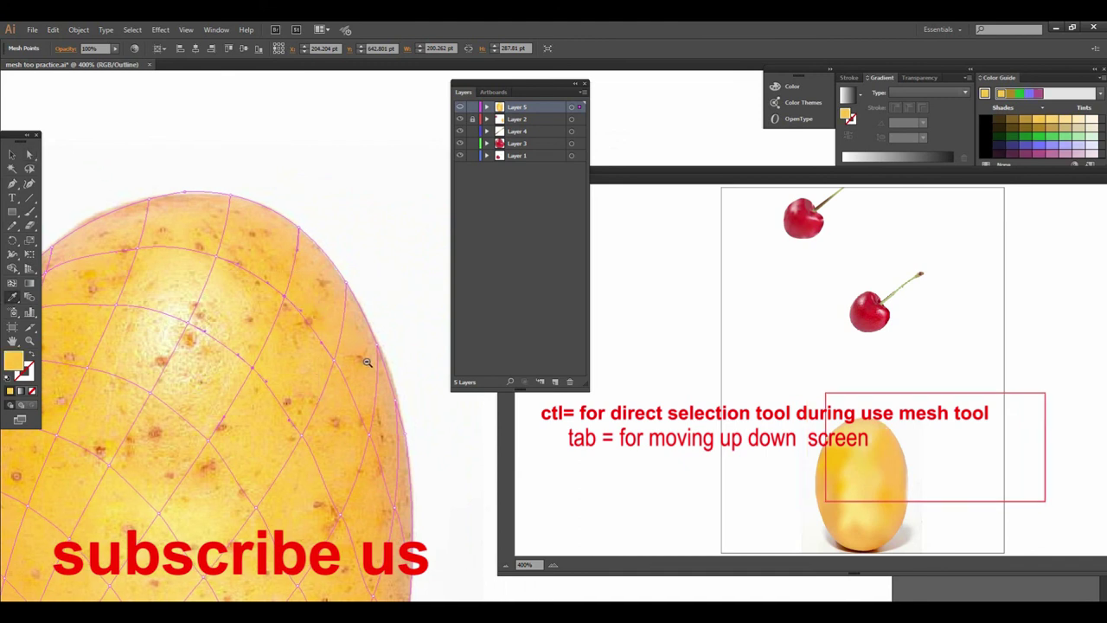
alt+click(367, 362)
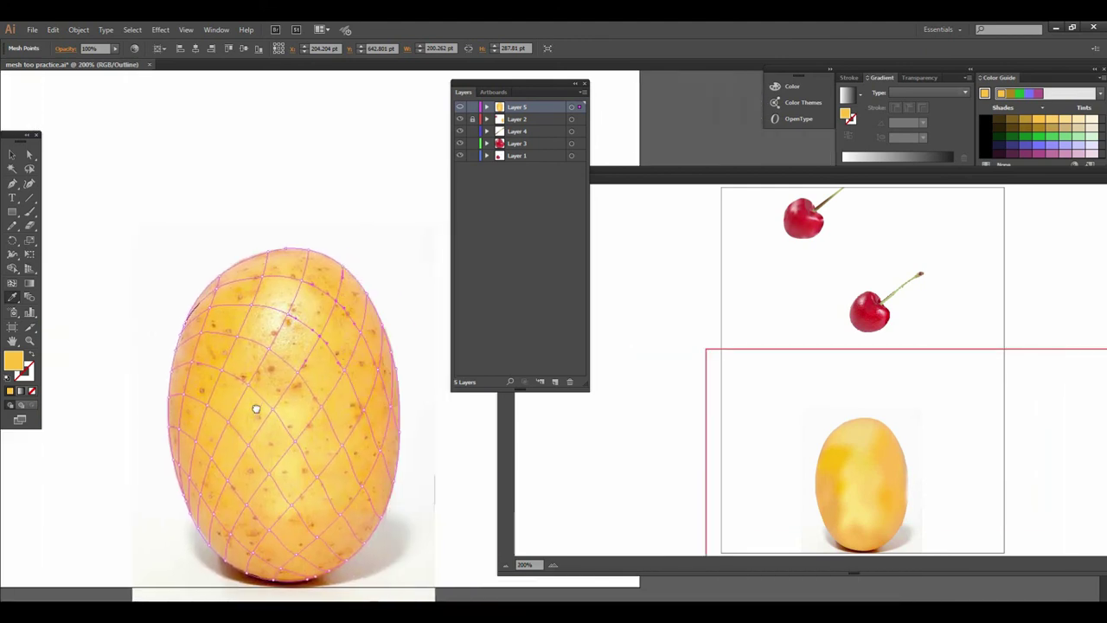
Switch to full-colour preview and move the mesh potato left beside the original photo.
click(12, 154)
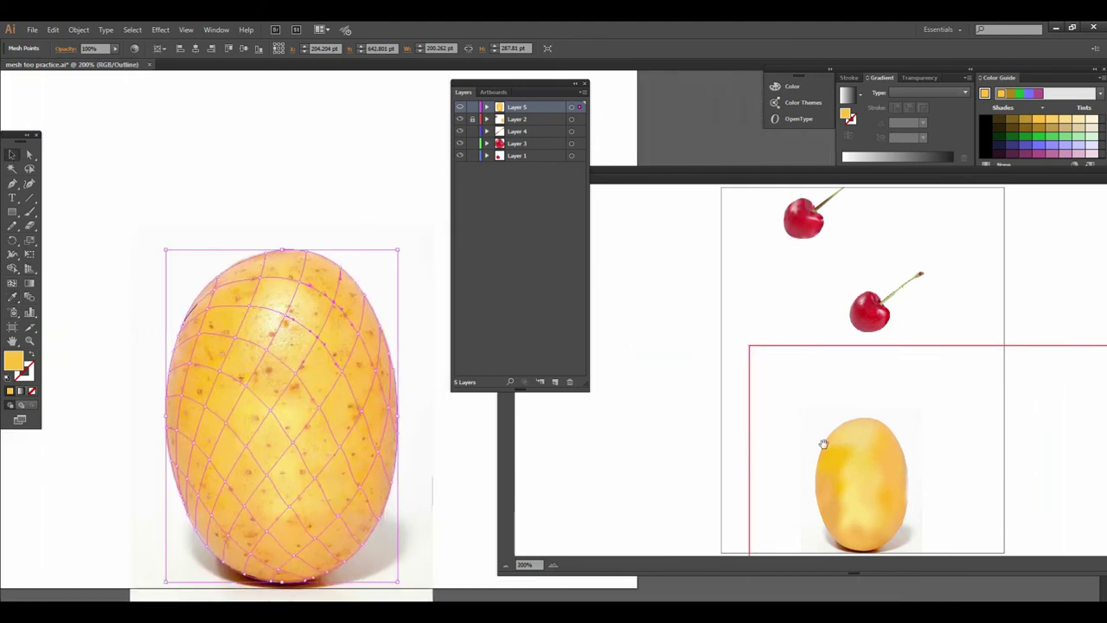
key(ctrl+y)
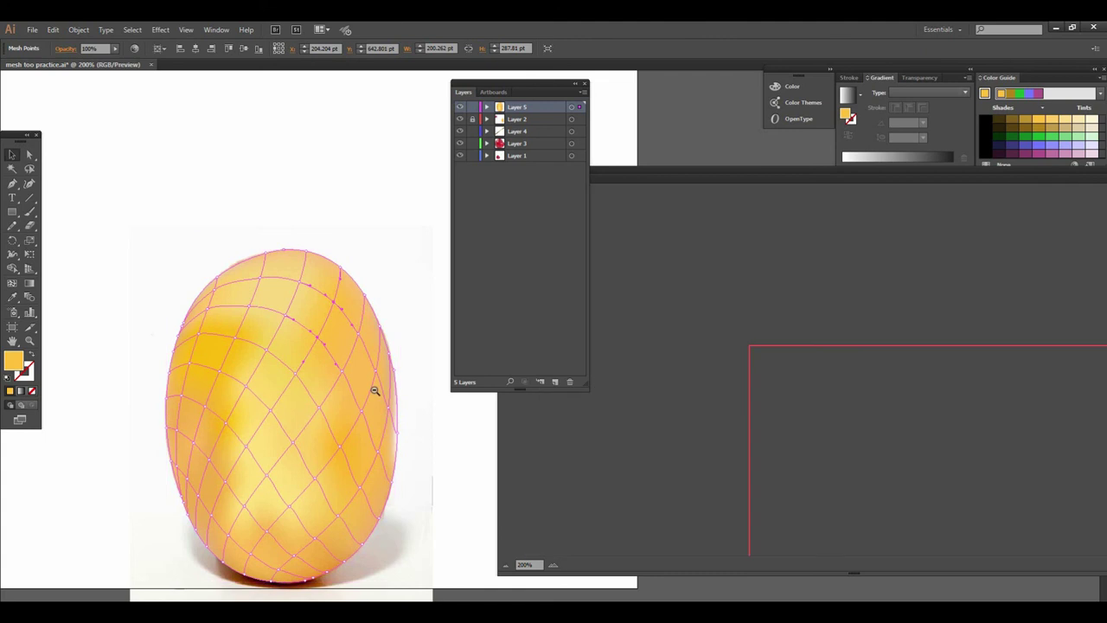
key(ctrl+minus)
drag(219, 414, 174, 414)
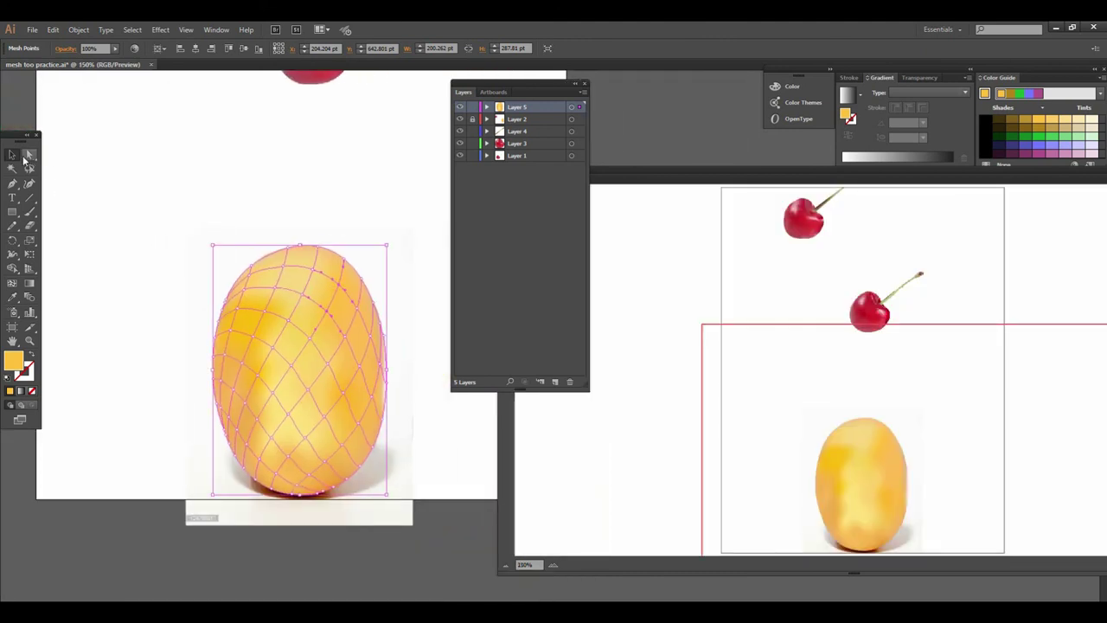
click(379, 475)
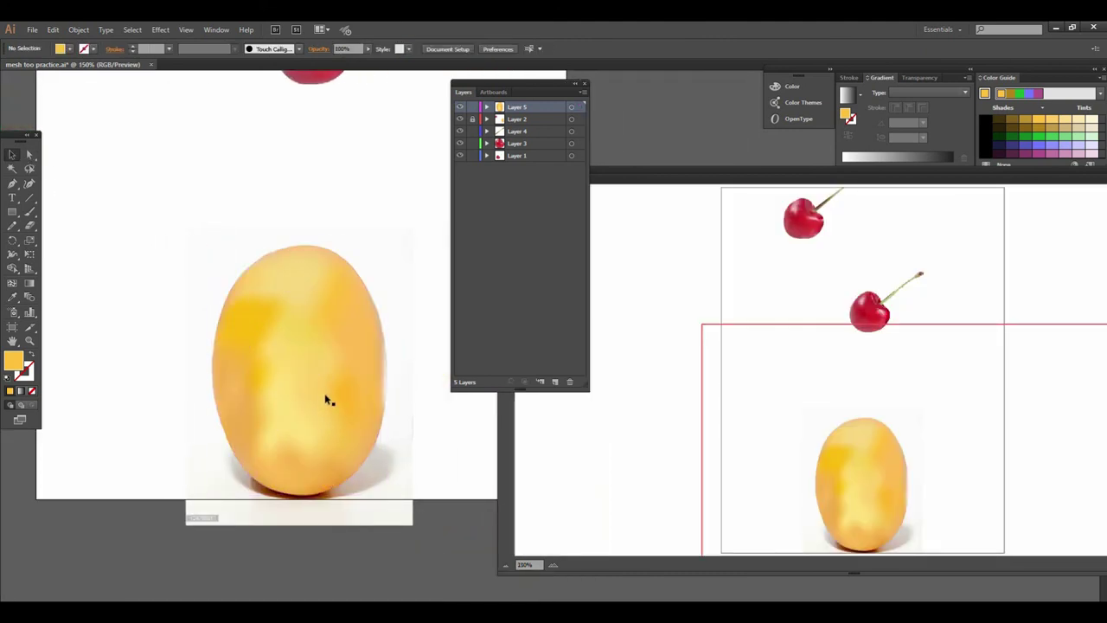
drag(327, 400, 173, 381)
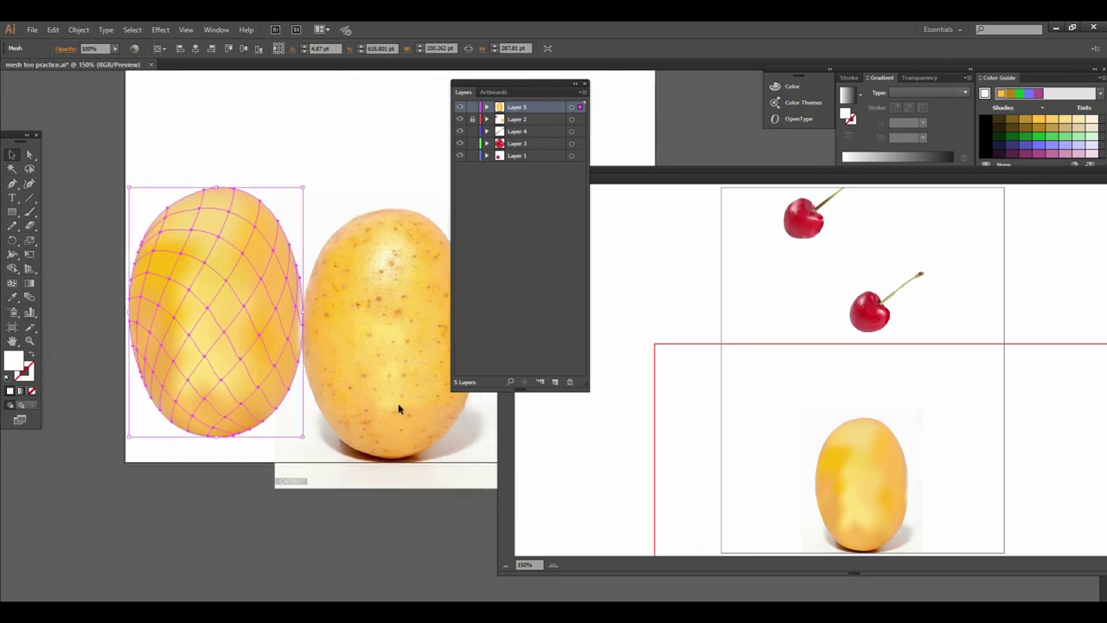
Pan up to bring both cherries into view.
drag(400, 415, 353, 415)
click(289, 535)
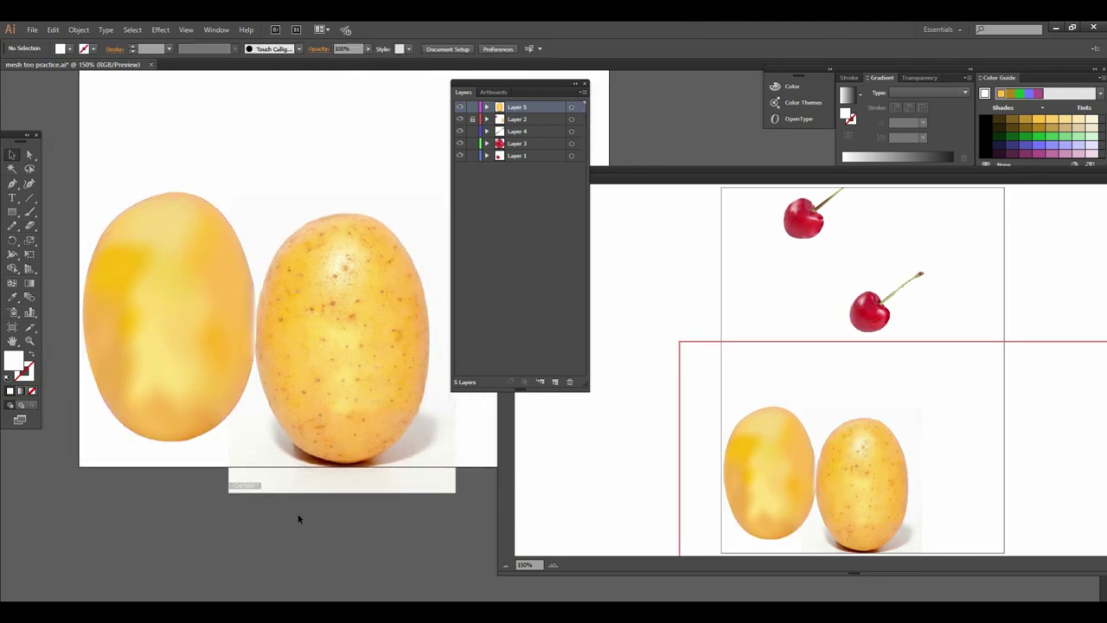
drag(351, 337, 347, 365)
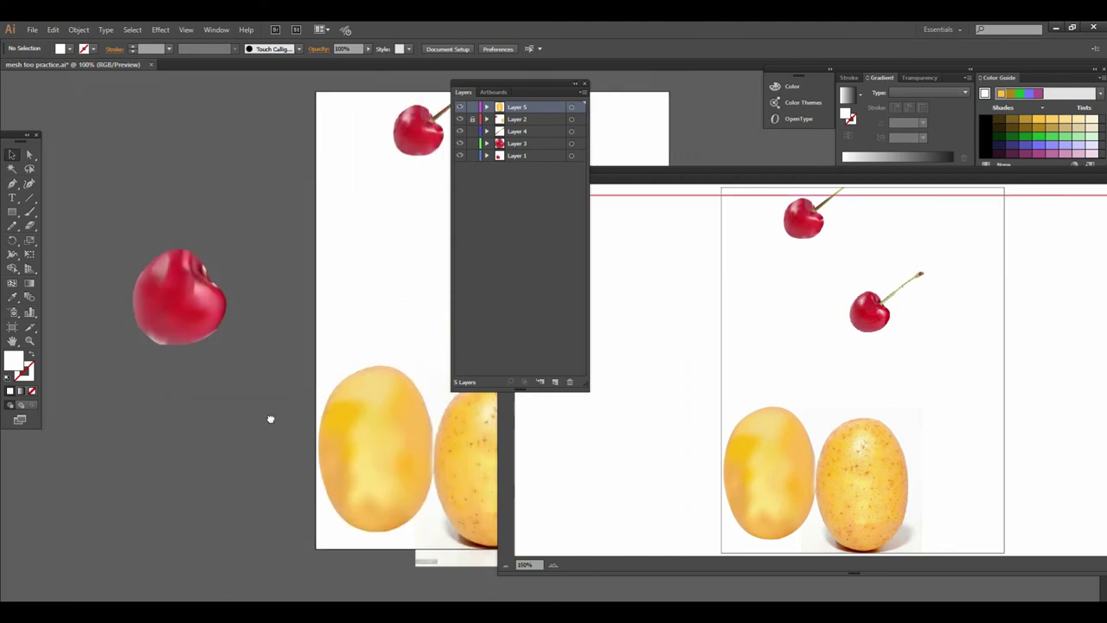
drag(357, 342, 383, 425)
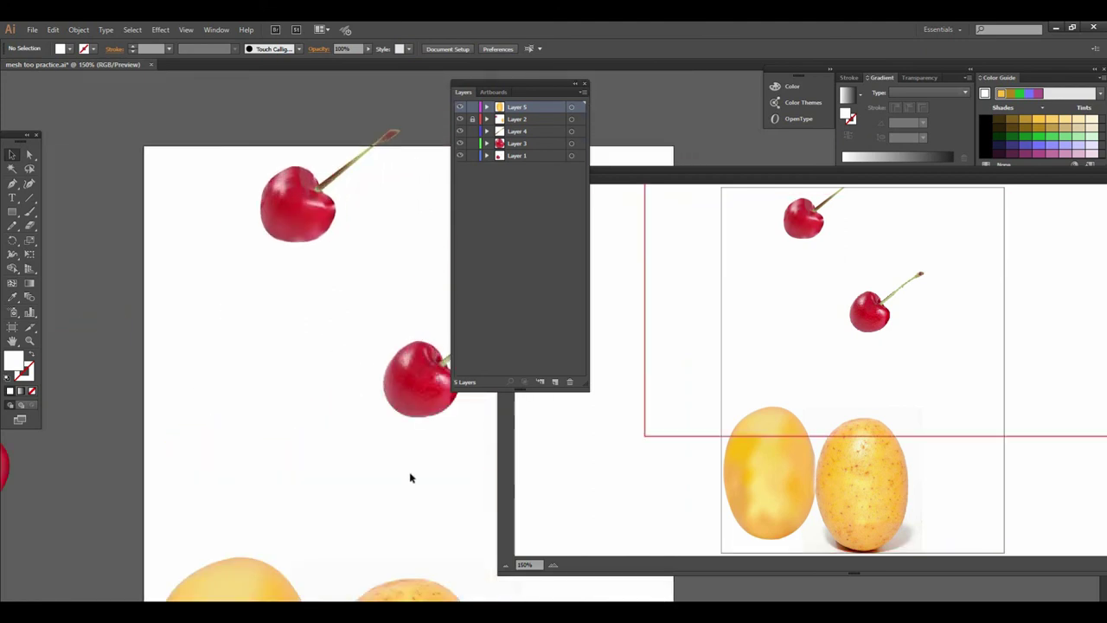